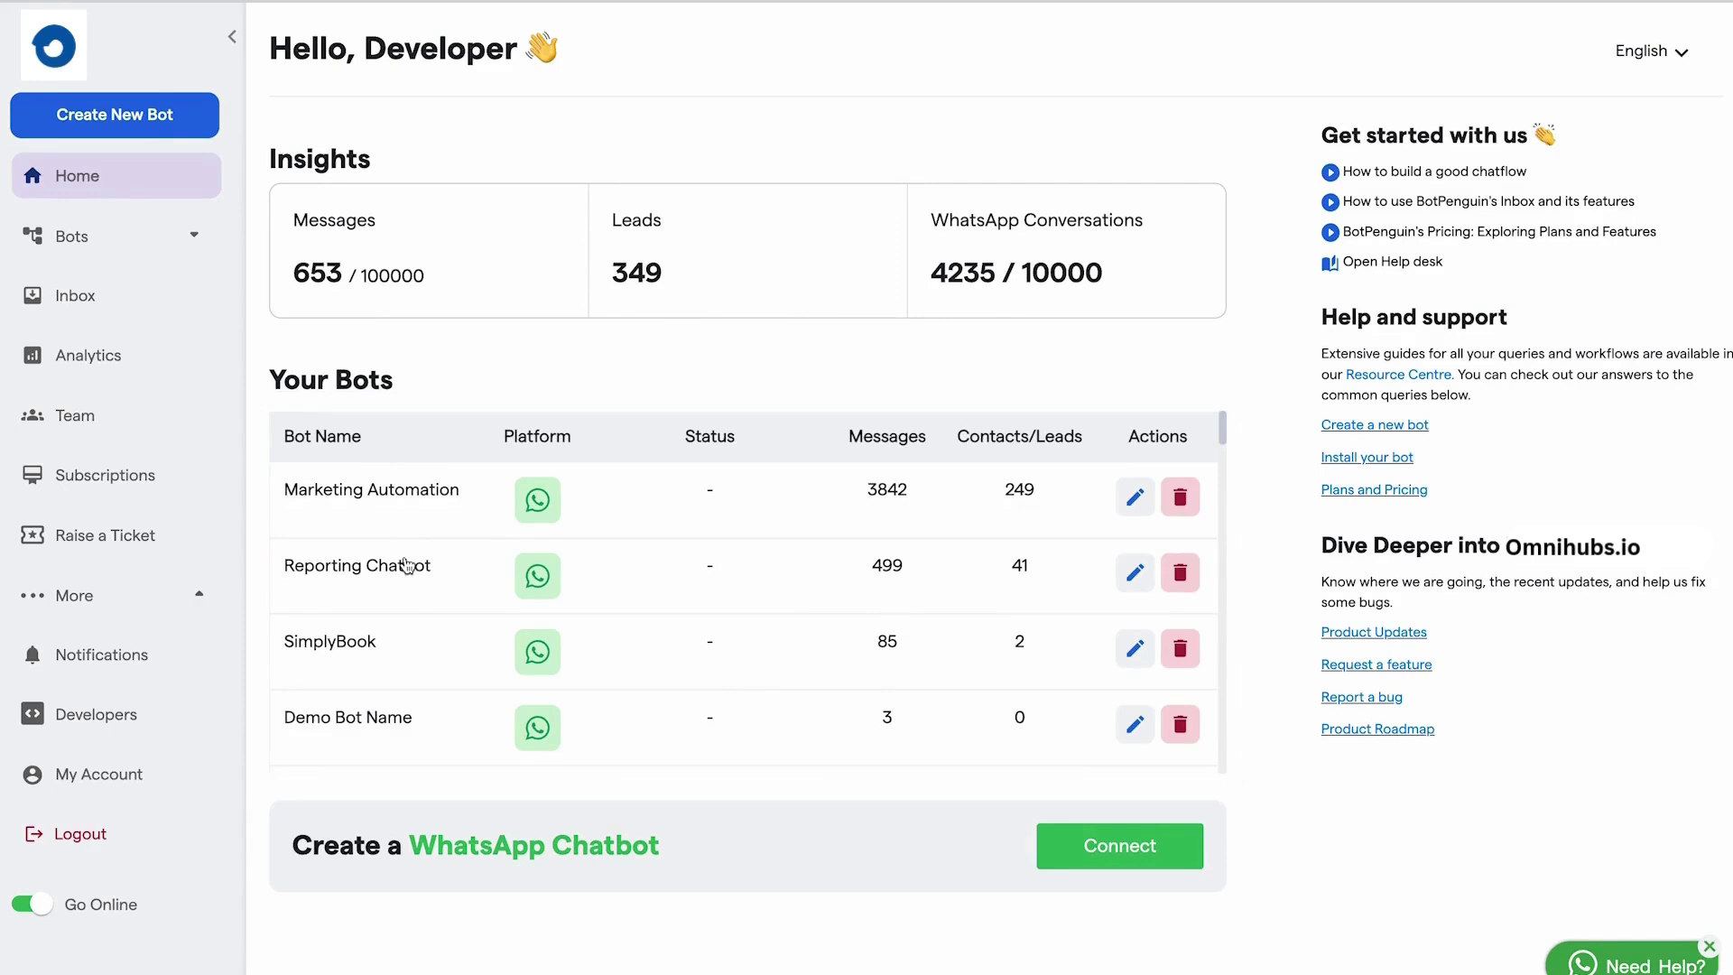
# - Create a new bot by choosing a problem card, then Website Chatbot as its platform
pyautogui.scroll(-1, 407, 566)
pyautogui.scroll(-2, 407, 566)
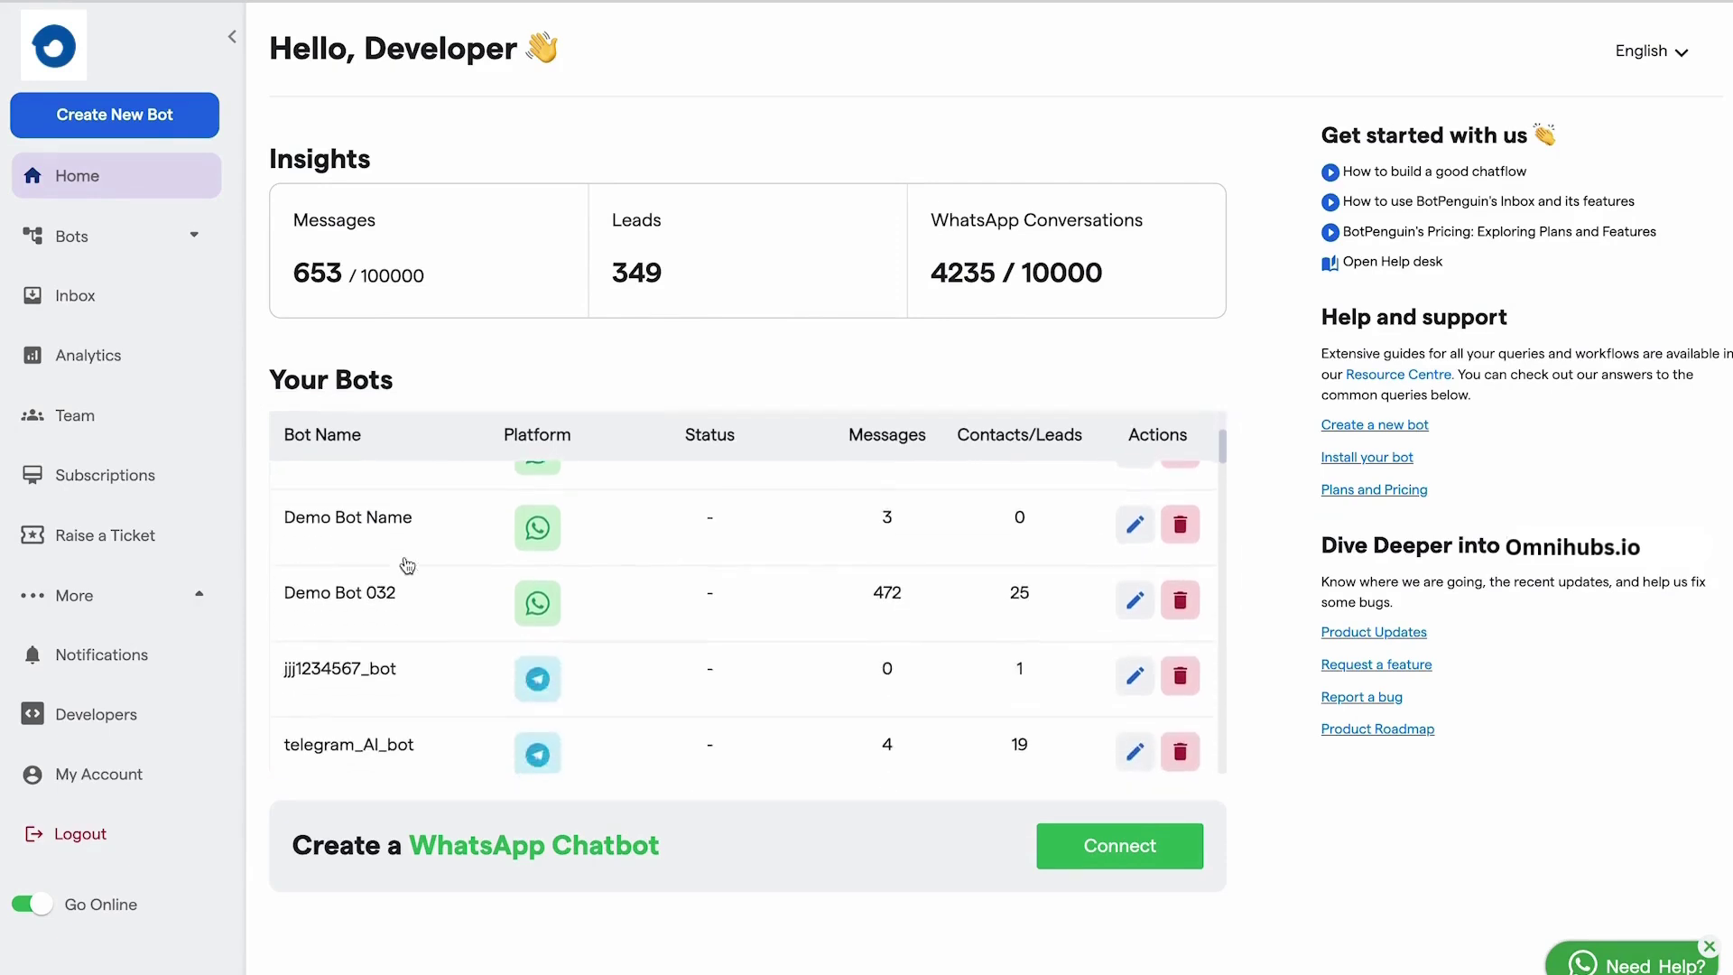
pyautogui.scroll(-3, 407, 565)
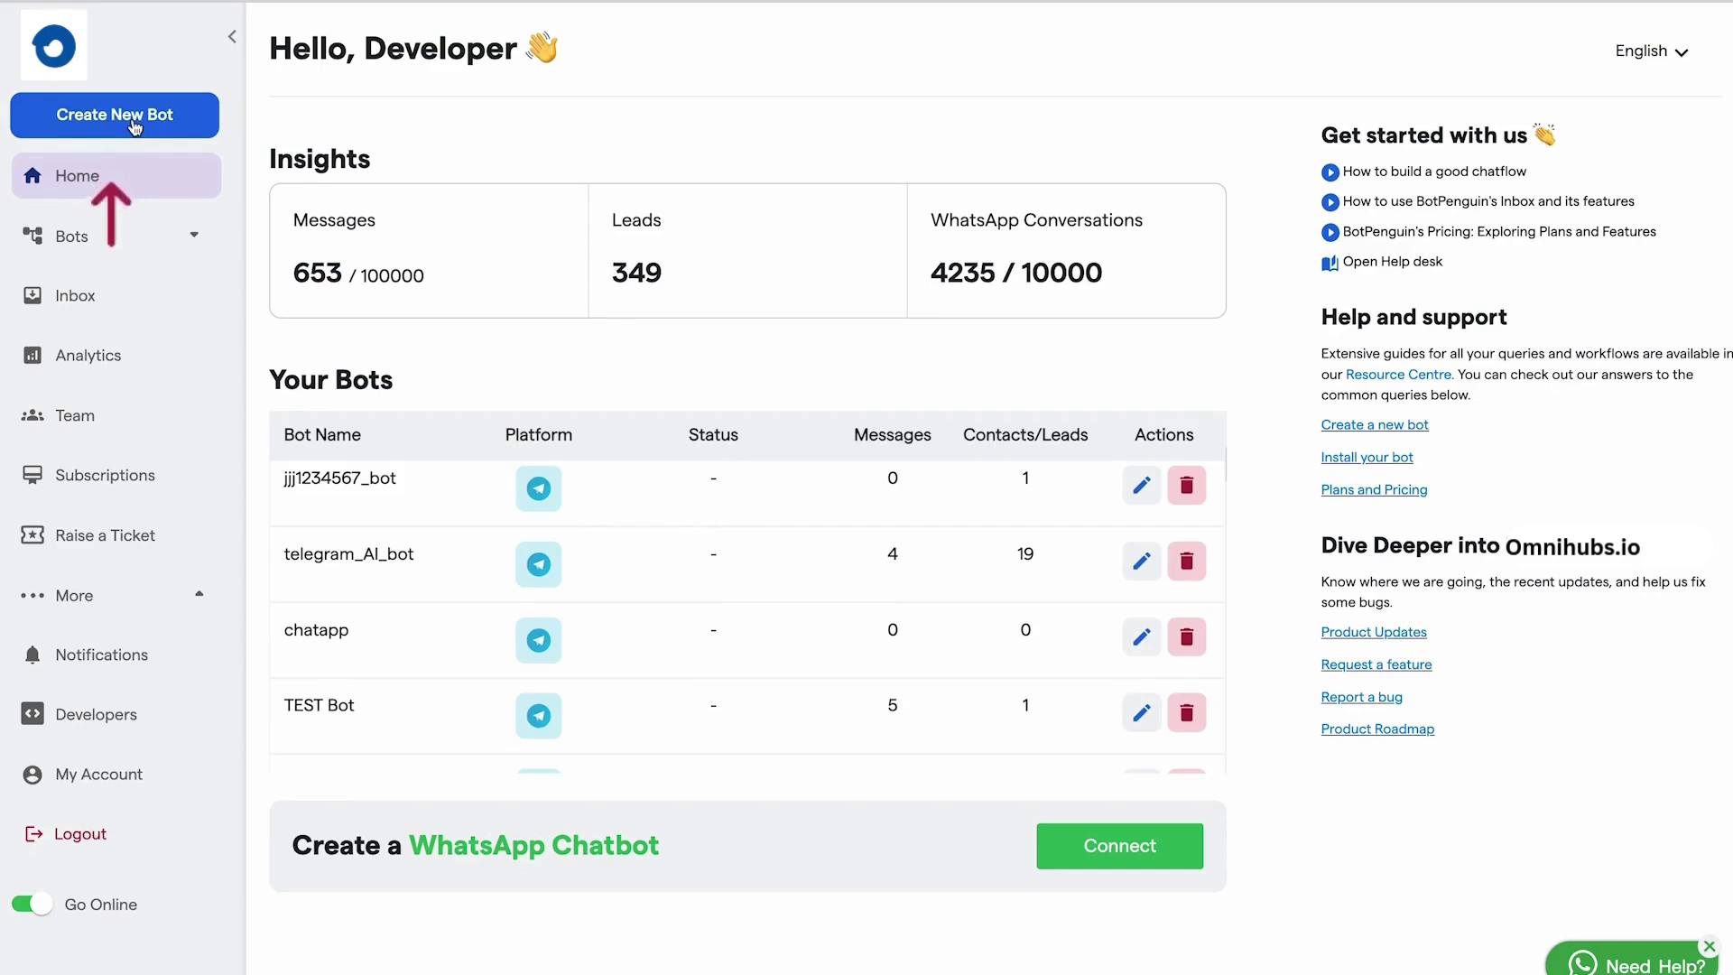
pyautogui.click(134, 125)
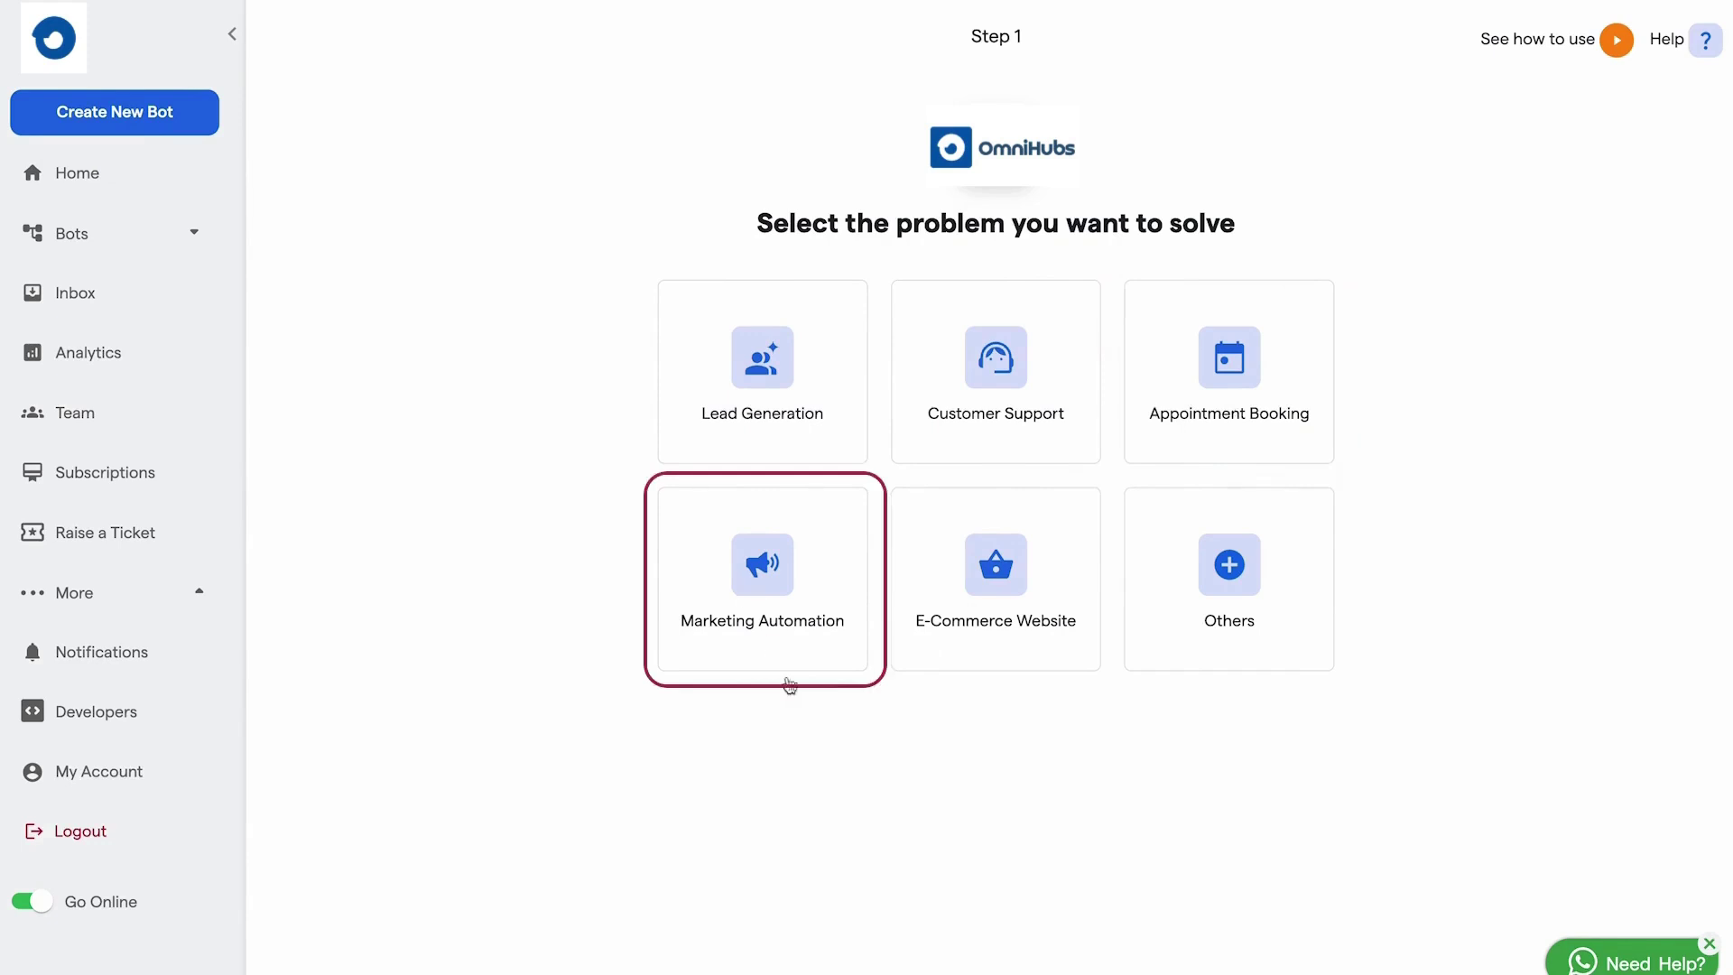
pyautogui.click(1242, 605)
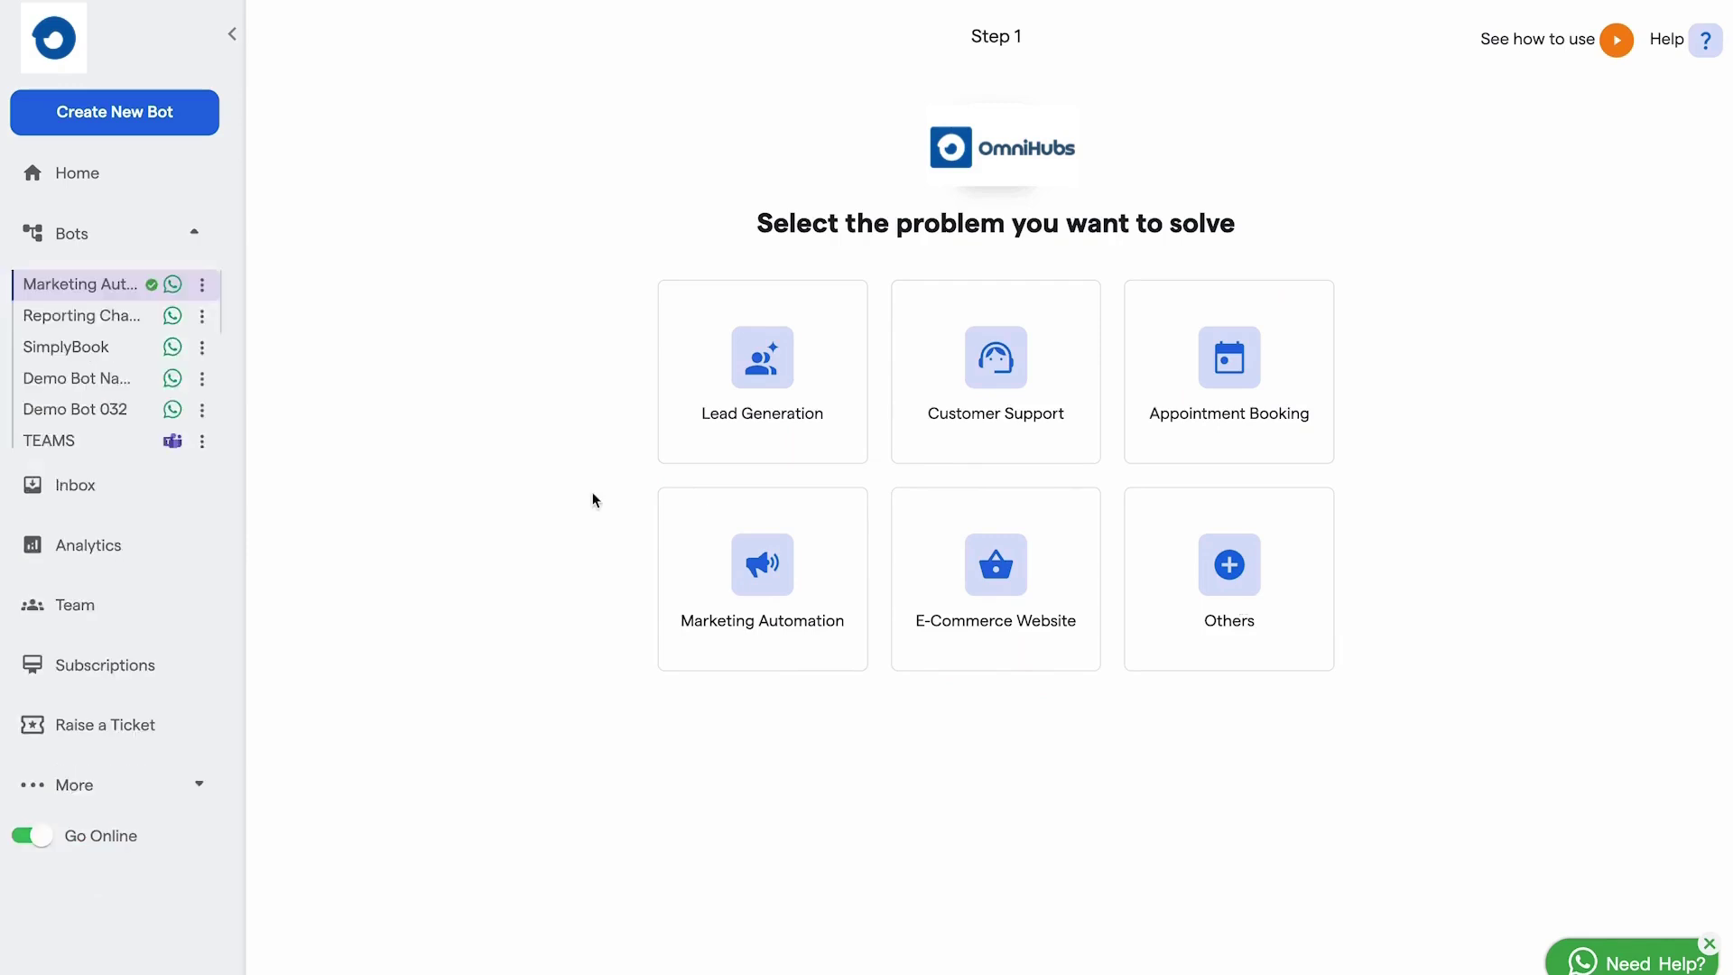
pyautogui.click(780, 355)
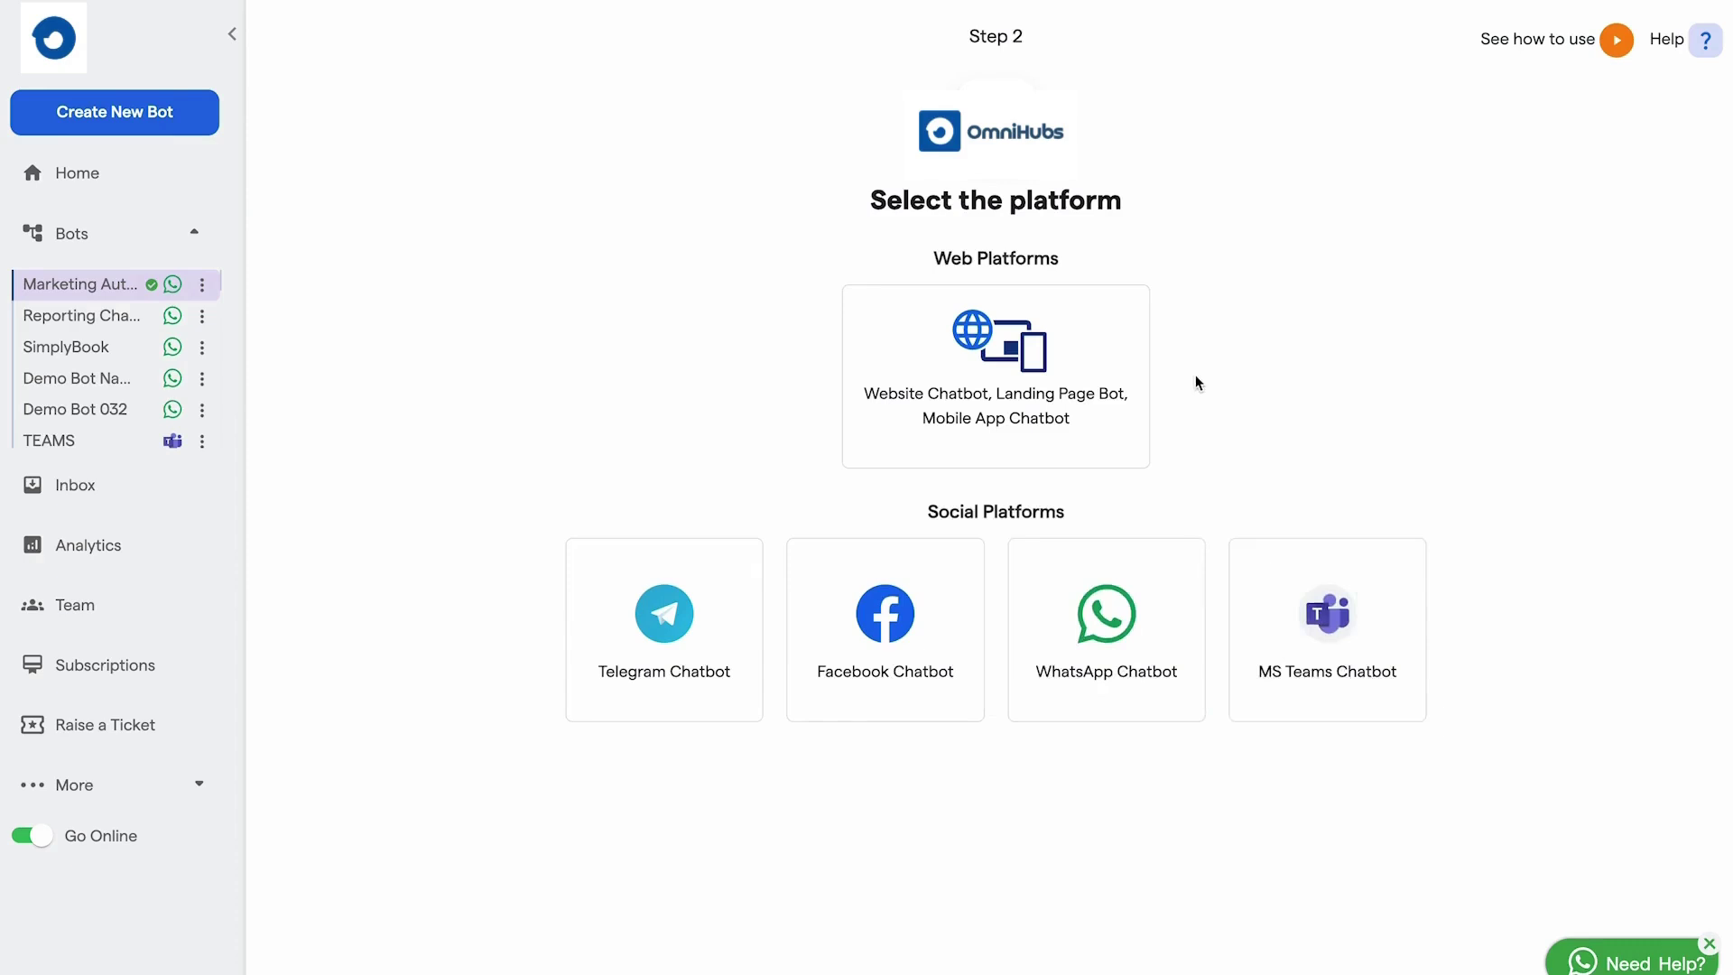
pyautogui.click(1027, 365)
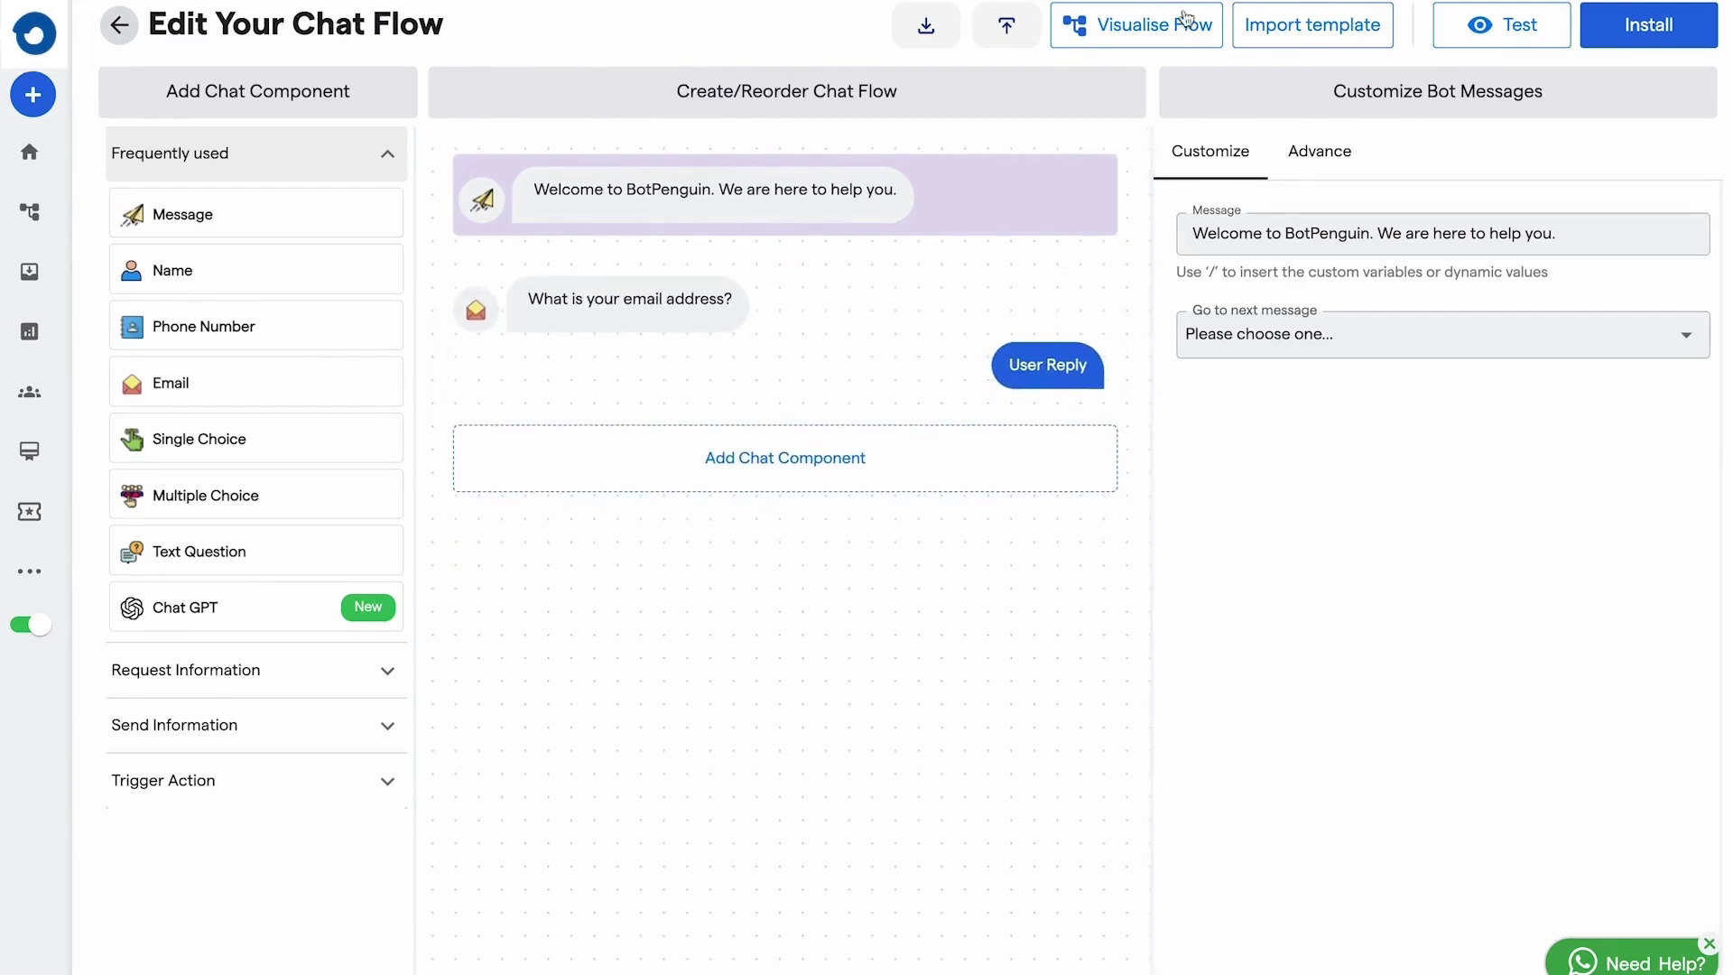
pyautogui.click(1158, 33)
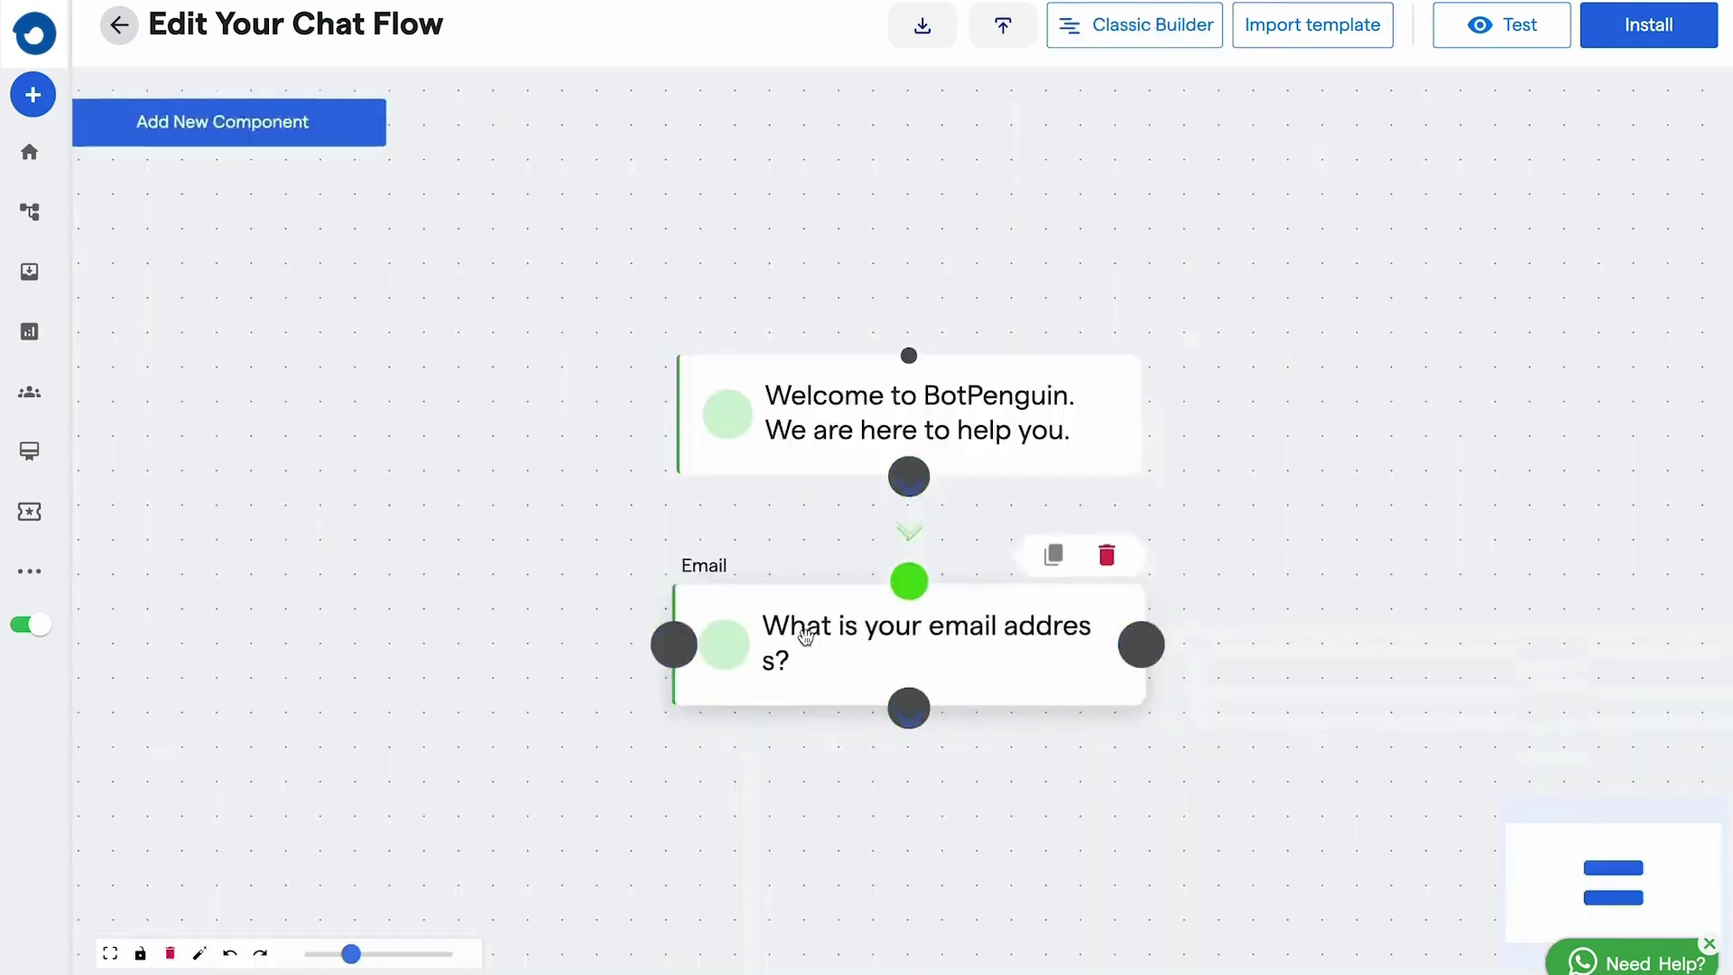
pyautogui.moveTo(689, 360)
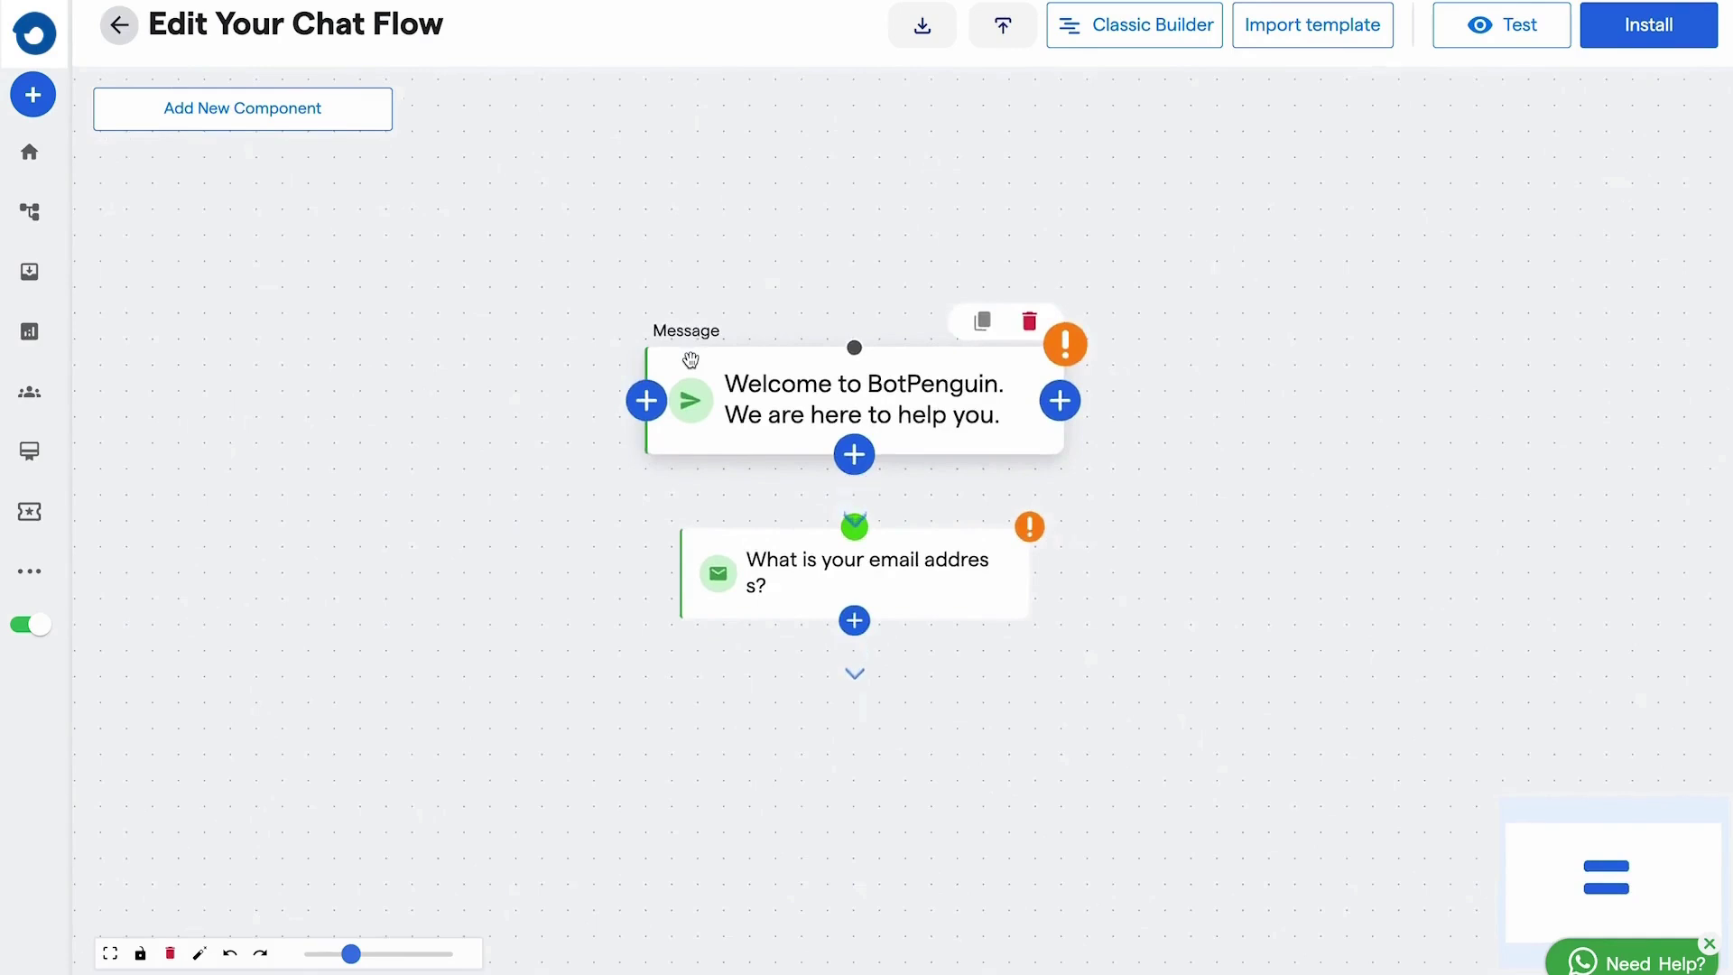
pyautogui.click(1144, 26)
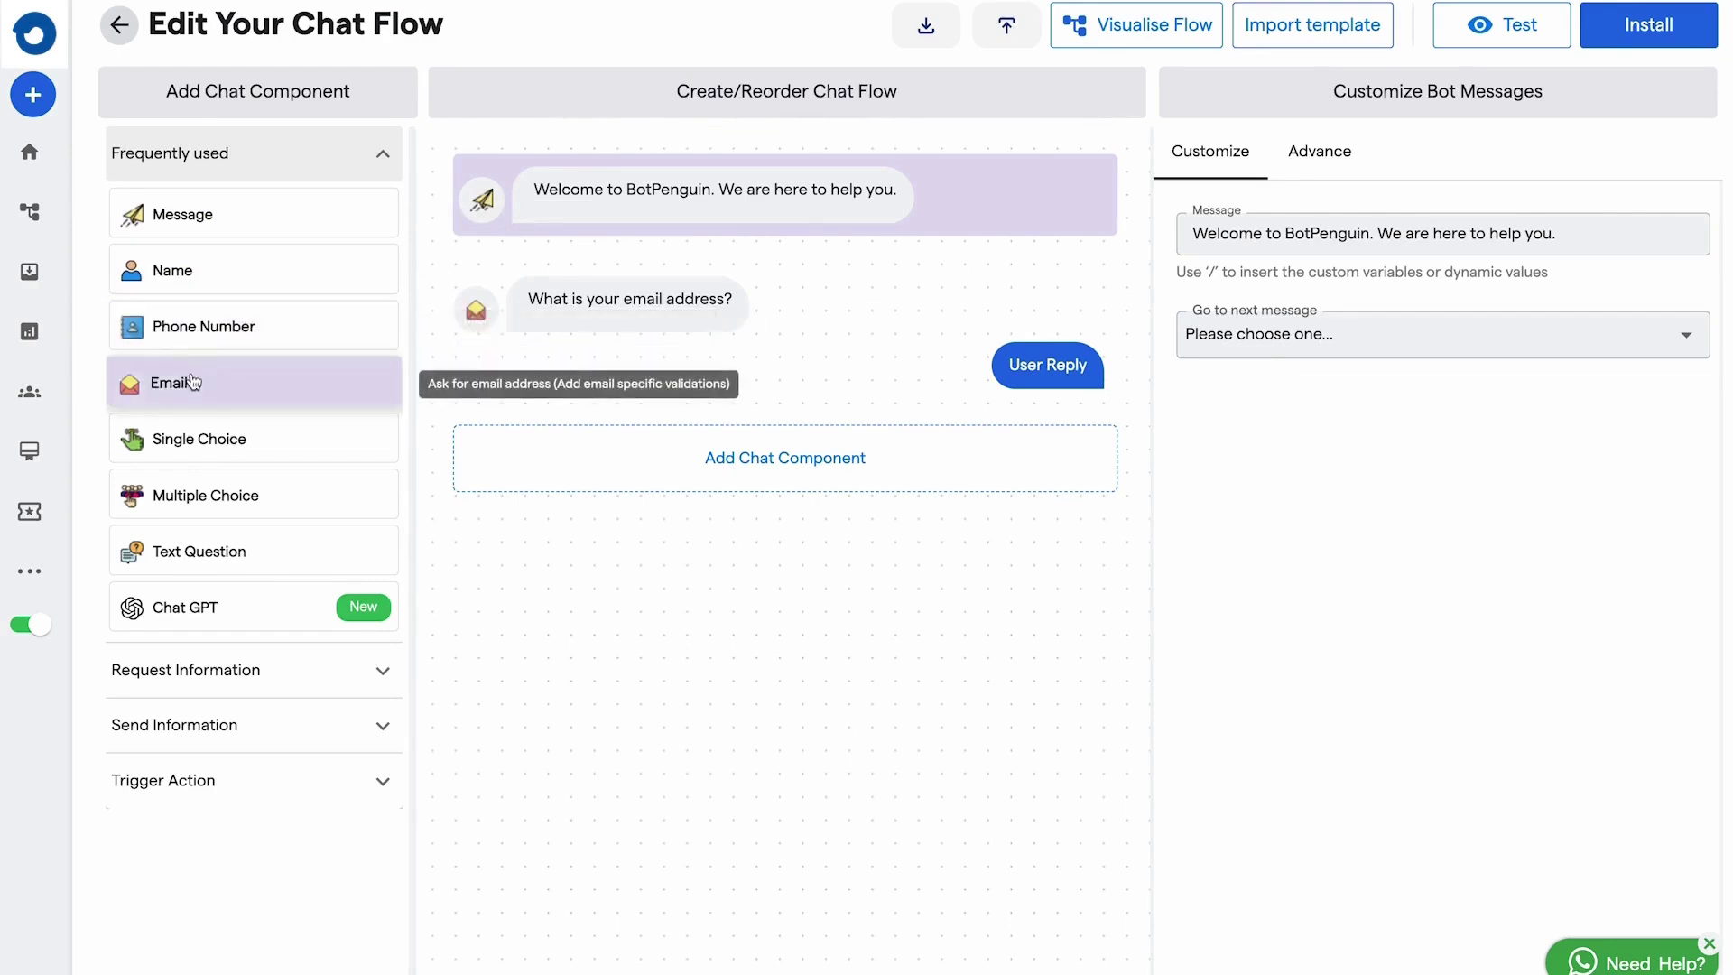
# - Add a 'Please select one from the given options' single-choice question with answers Yes and No
pyautogui.click(245, 448)
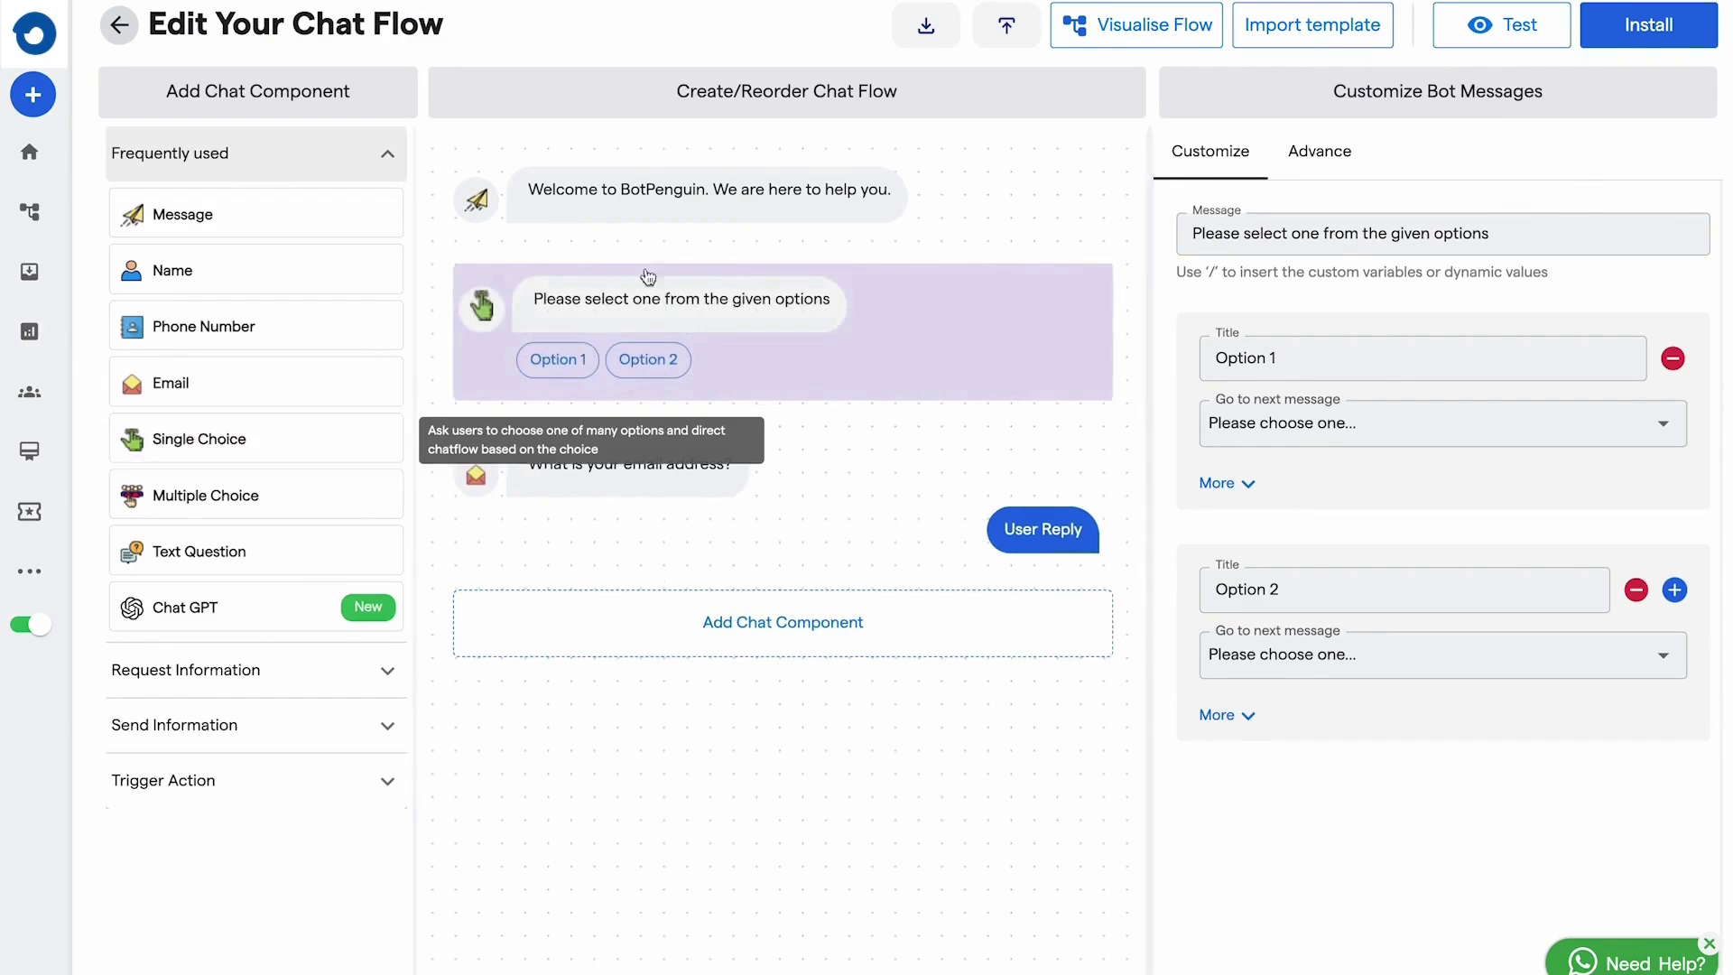
pyautogui.click(1489, 343)
pyautogui.press('BackSpace')
pyautogui.press('BackSpace')
pyautogui.press('BackSpace')
pyautogui.press('BackSpace')
pyautogui.press('BackSpace')
pyautogui.press('BackSpace')
pyautogui.press('BackSpace')
pyautogui.press('BackSpace')
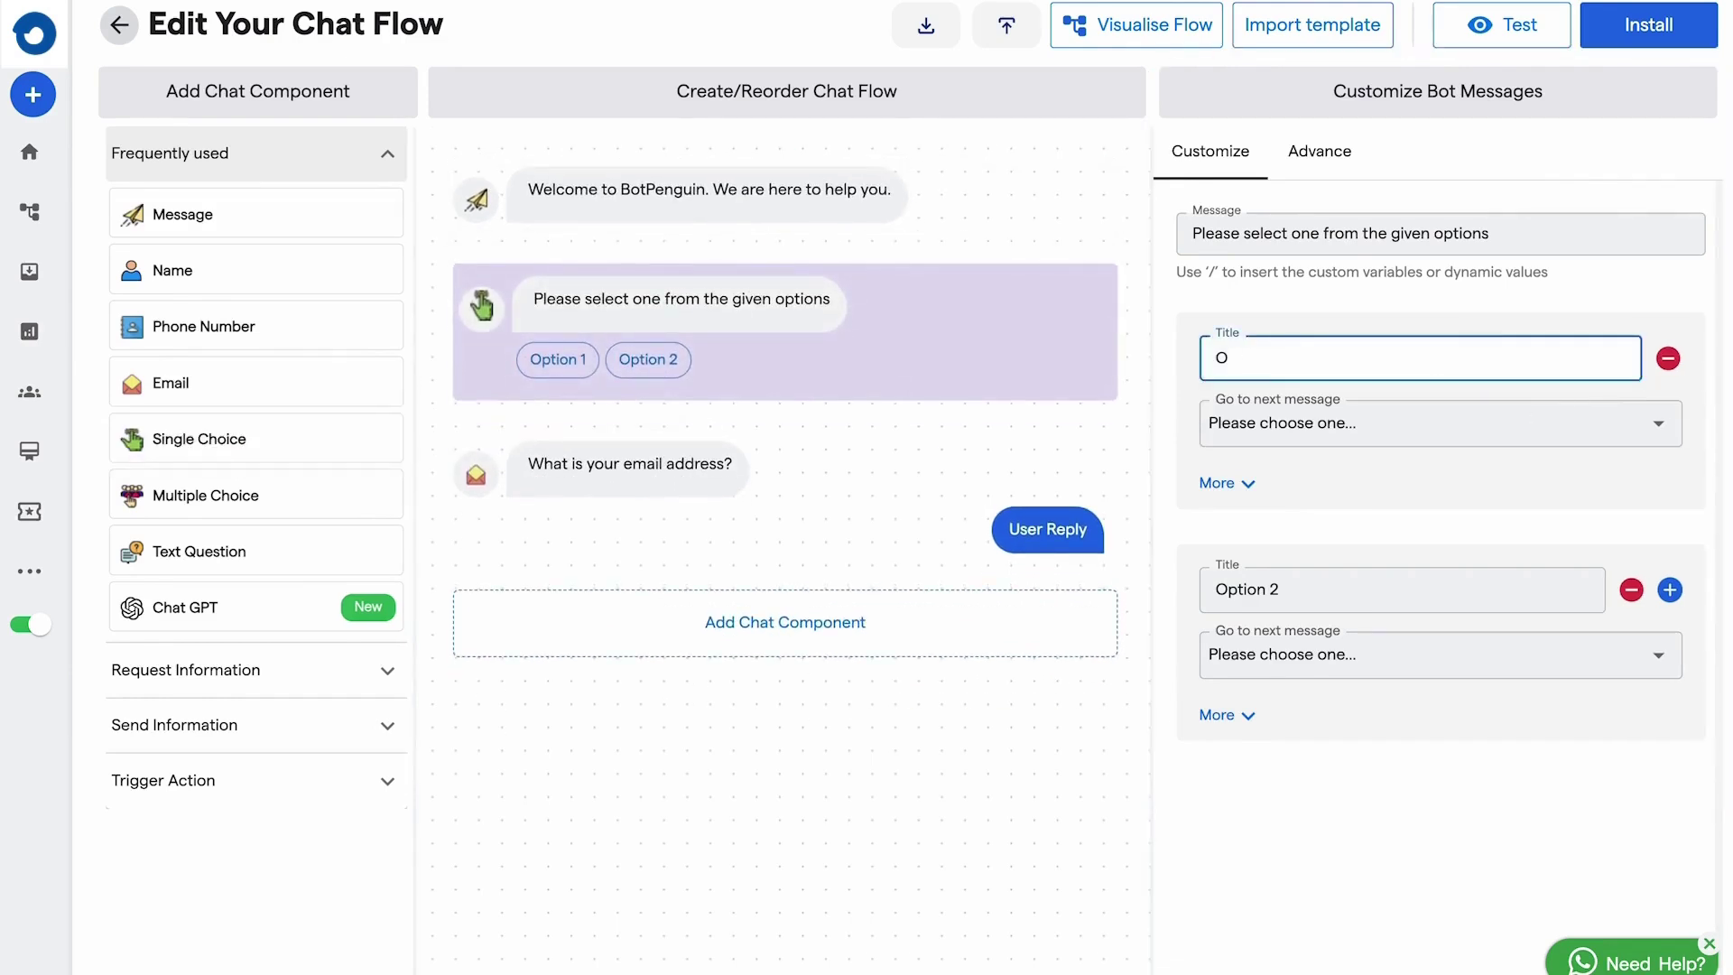
pyautogui.write('Yes')
pyautogui.click(1529, 593)
pyautogui.hotkey('ctrl', 'a')
pyautogui.write('No')
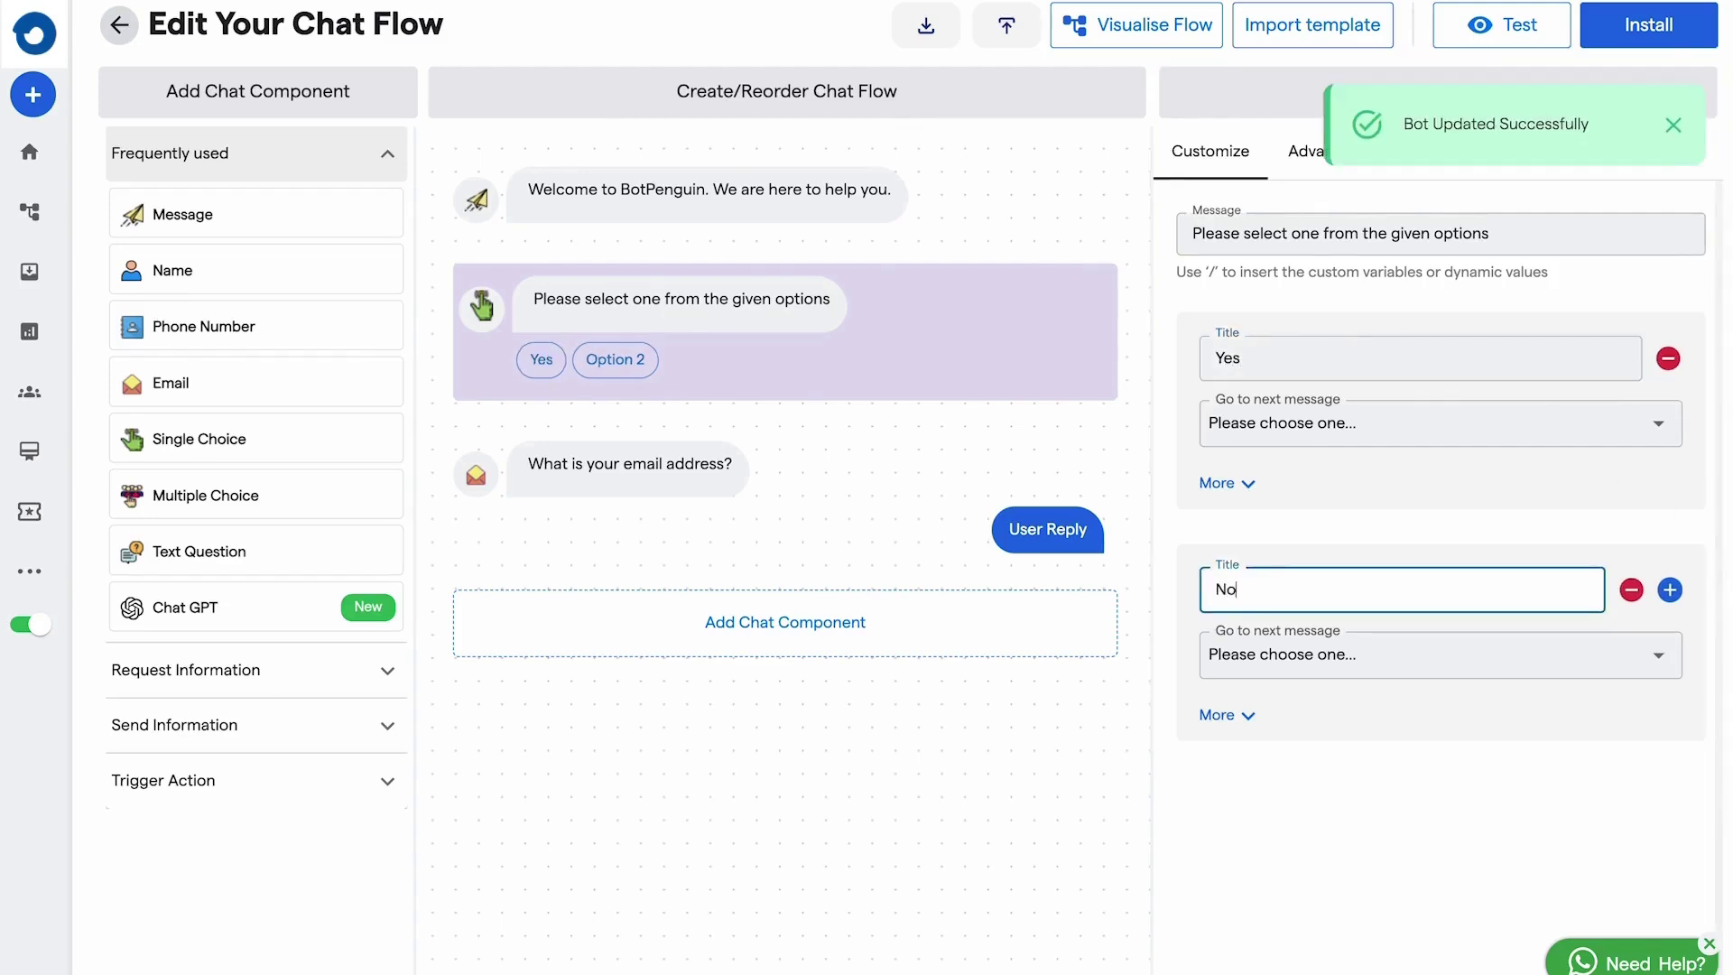
pyautogui.click(1535, 429)
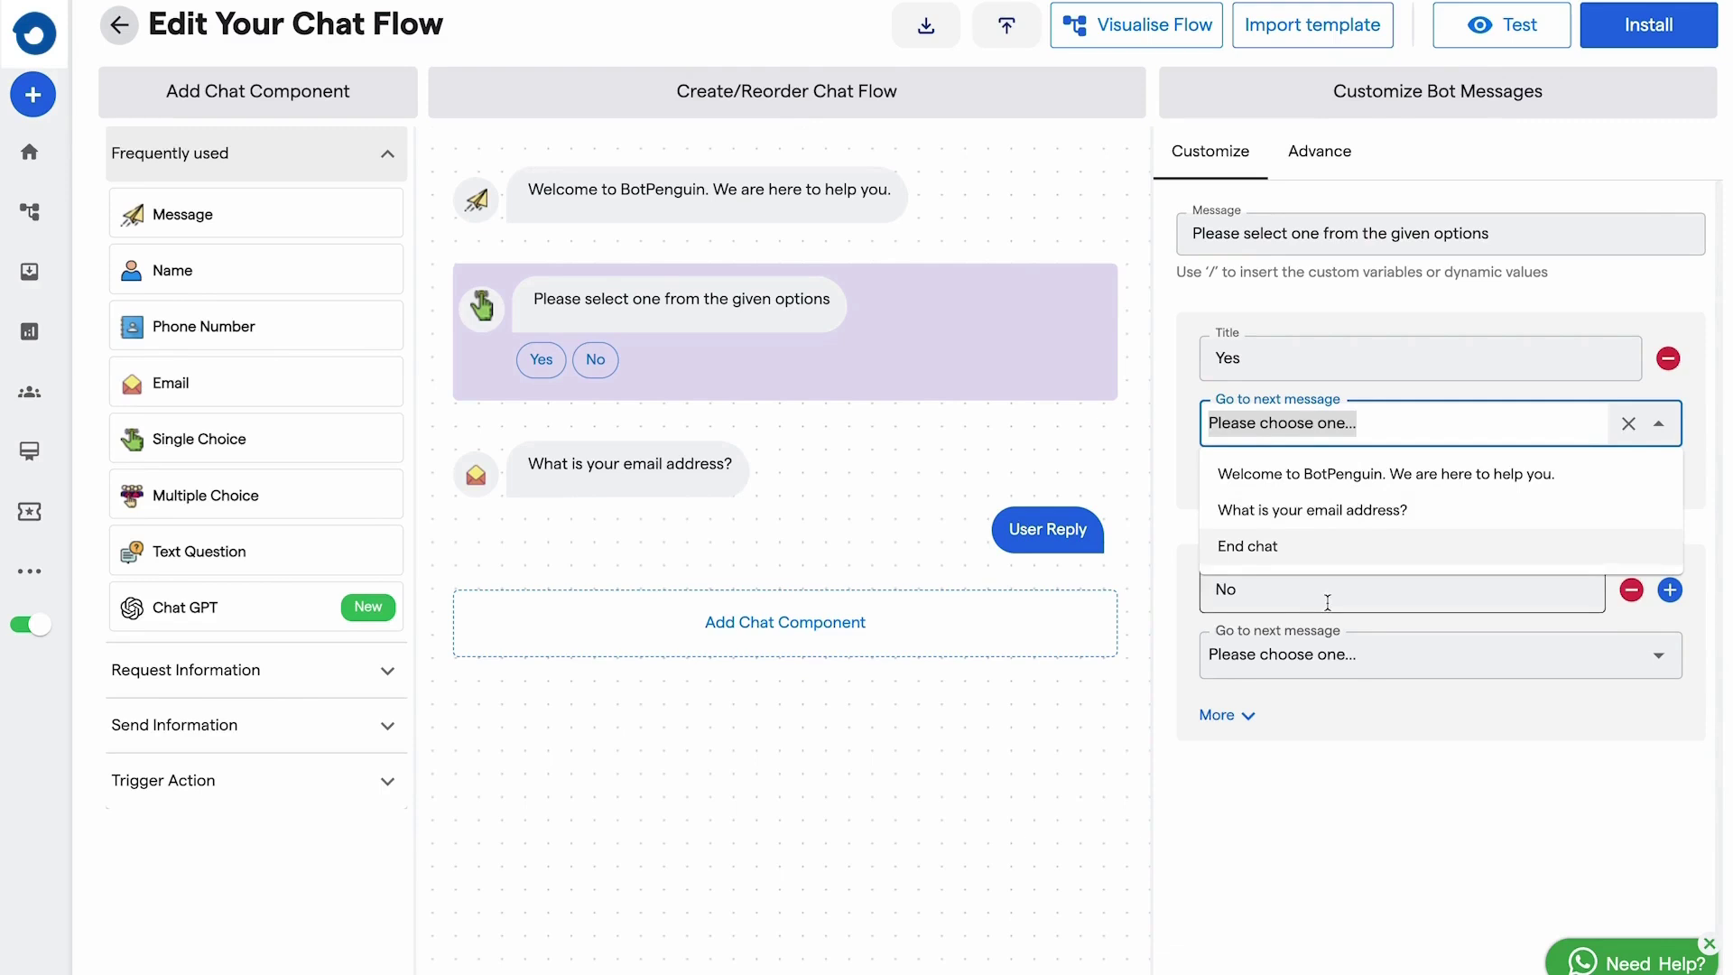
pyautogui.click(1298, 765)
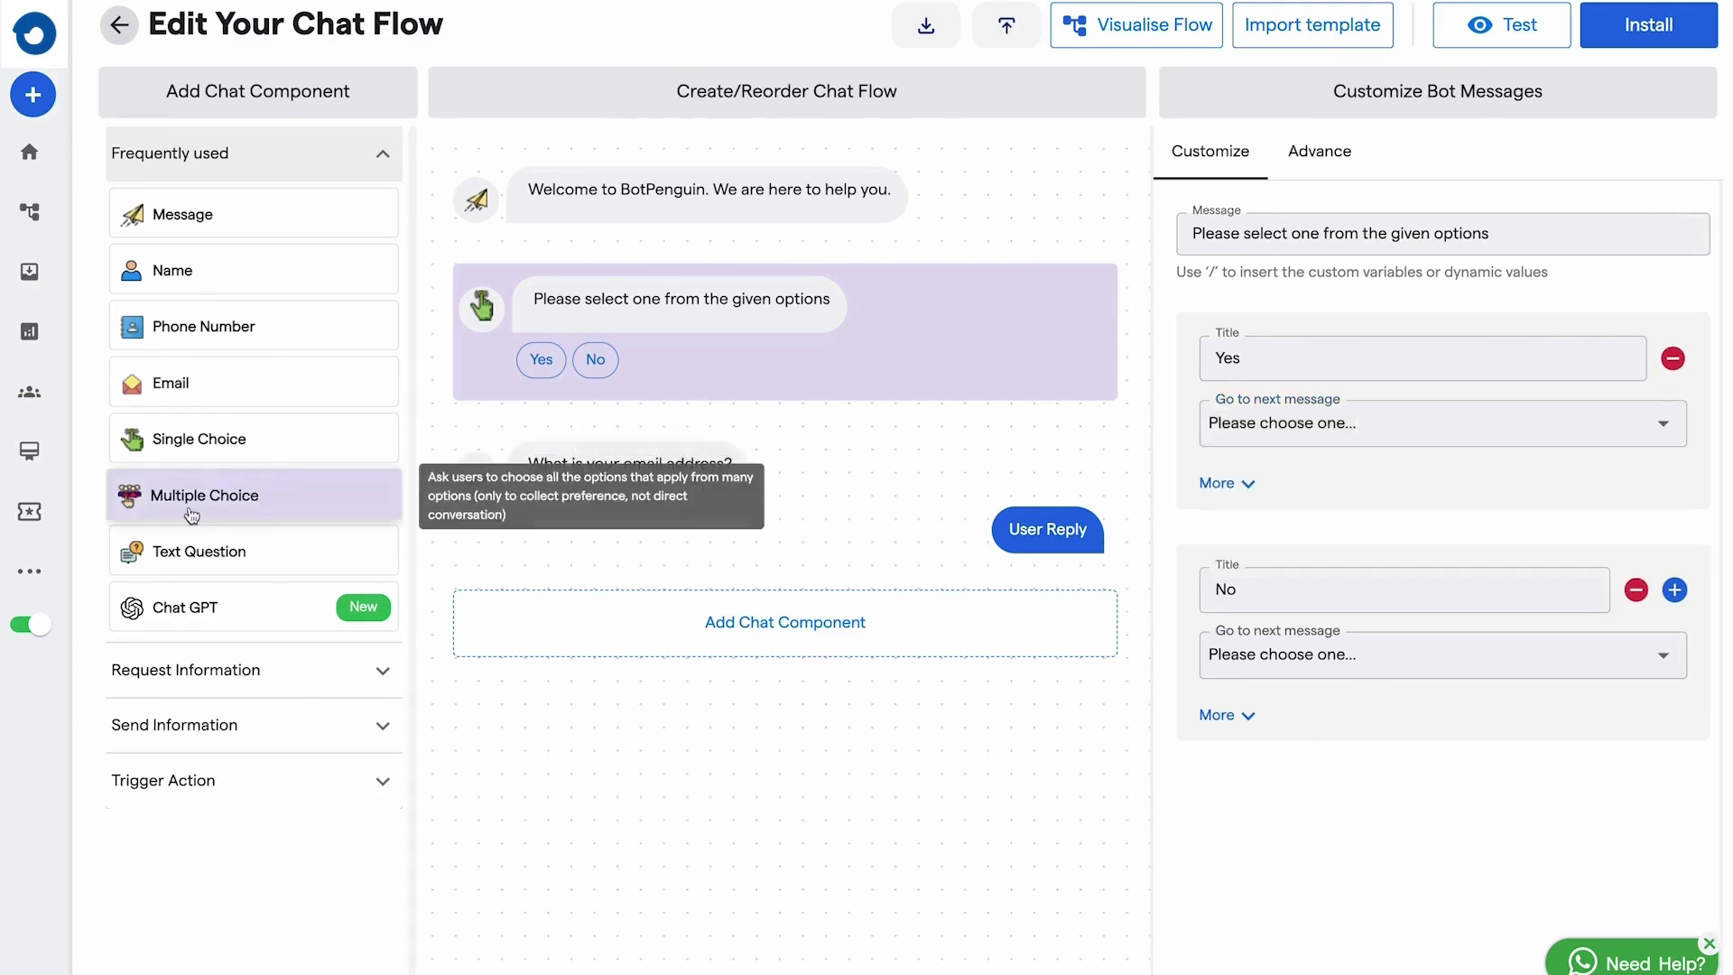
# - Add a multiple-choice question and expand it to five answer options
pyautogui.click(200, 510)
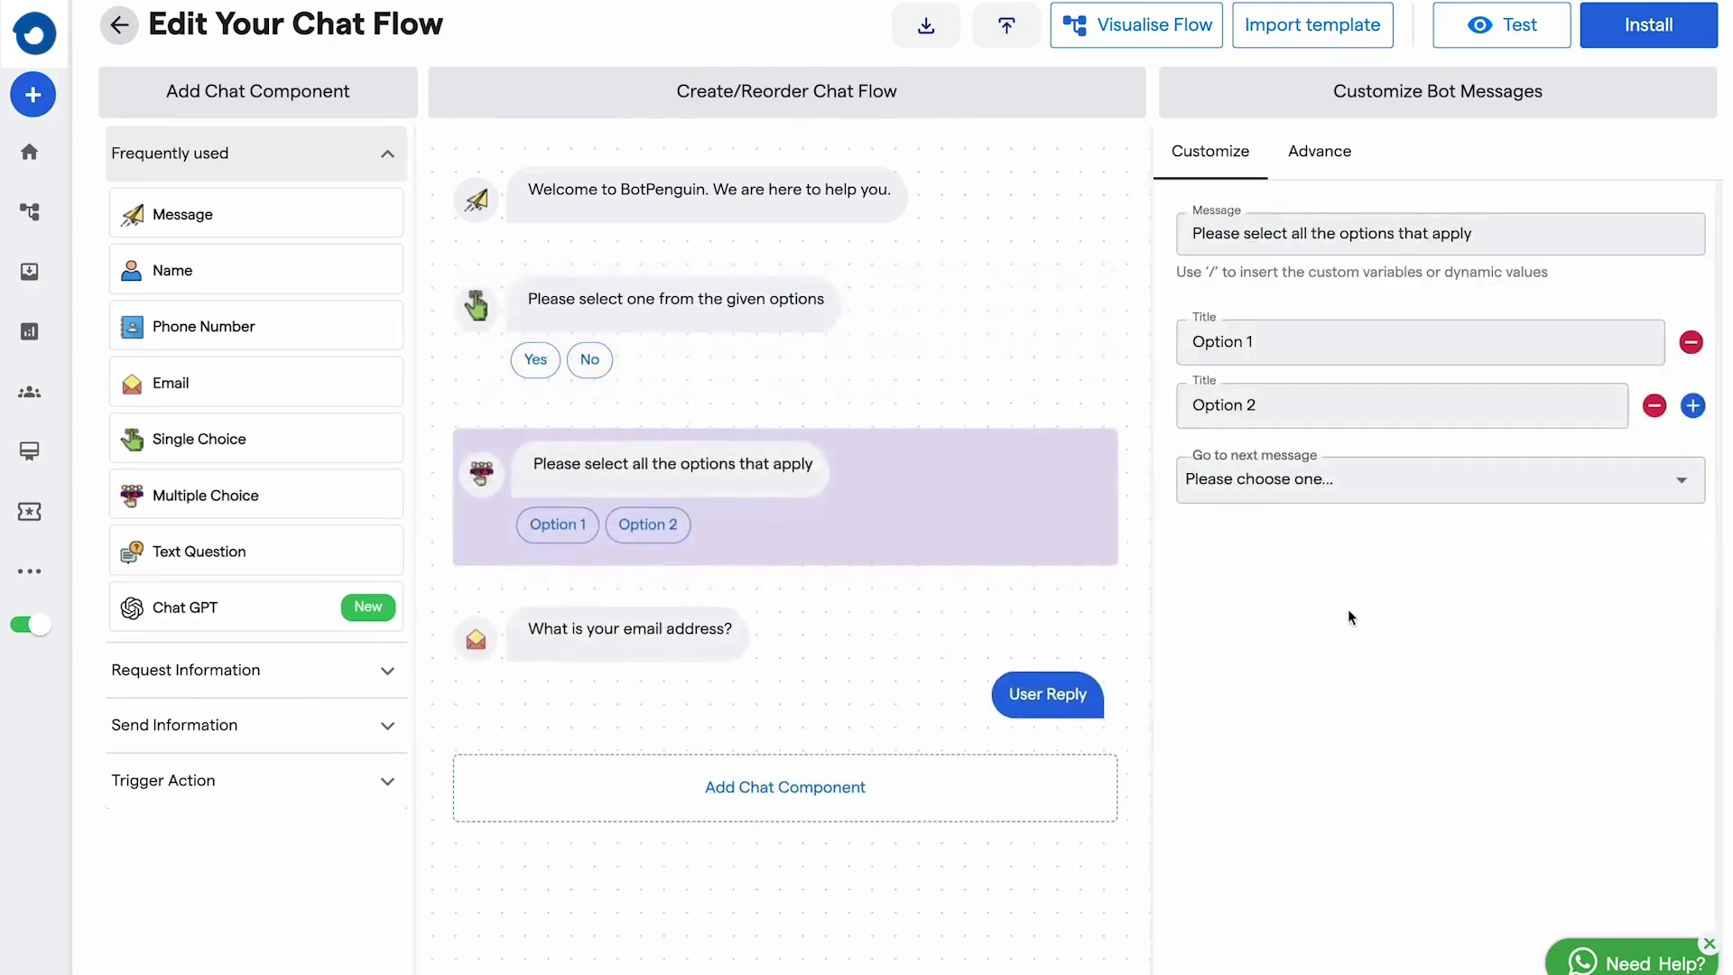
pyautogui.click(1697, 405)
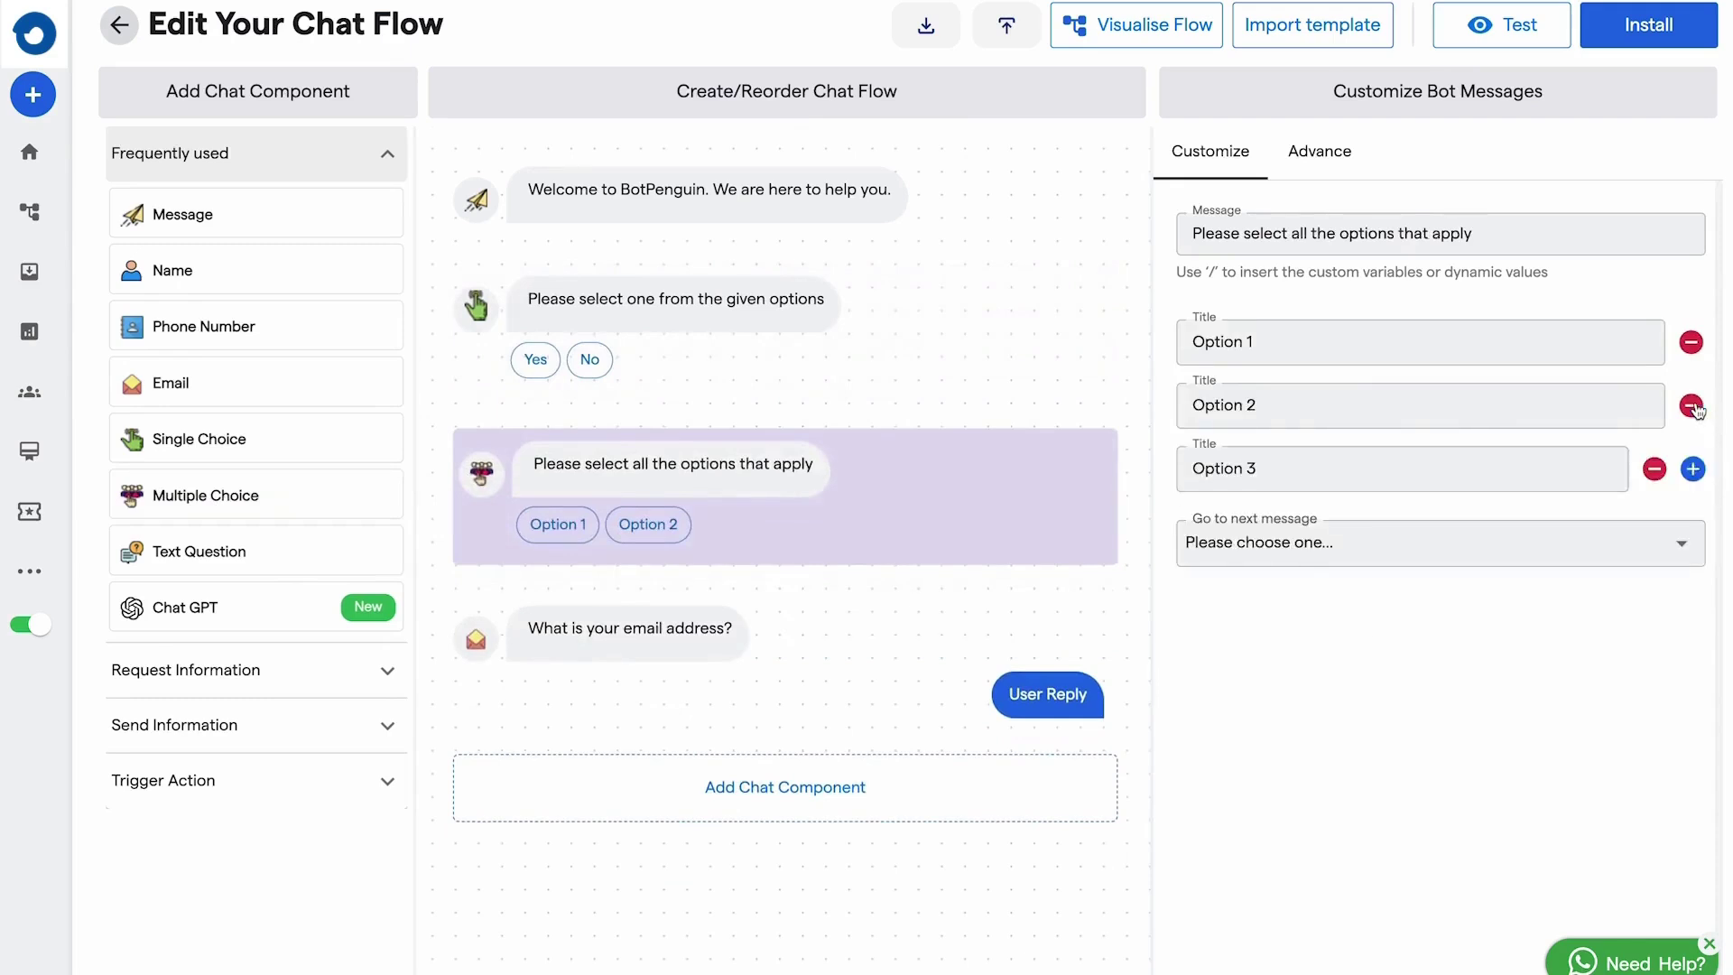
pyautogui.click(1693, 468)
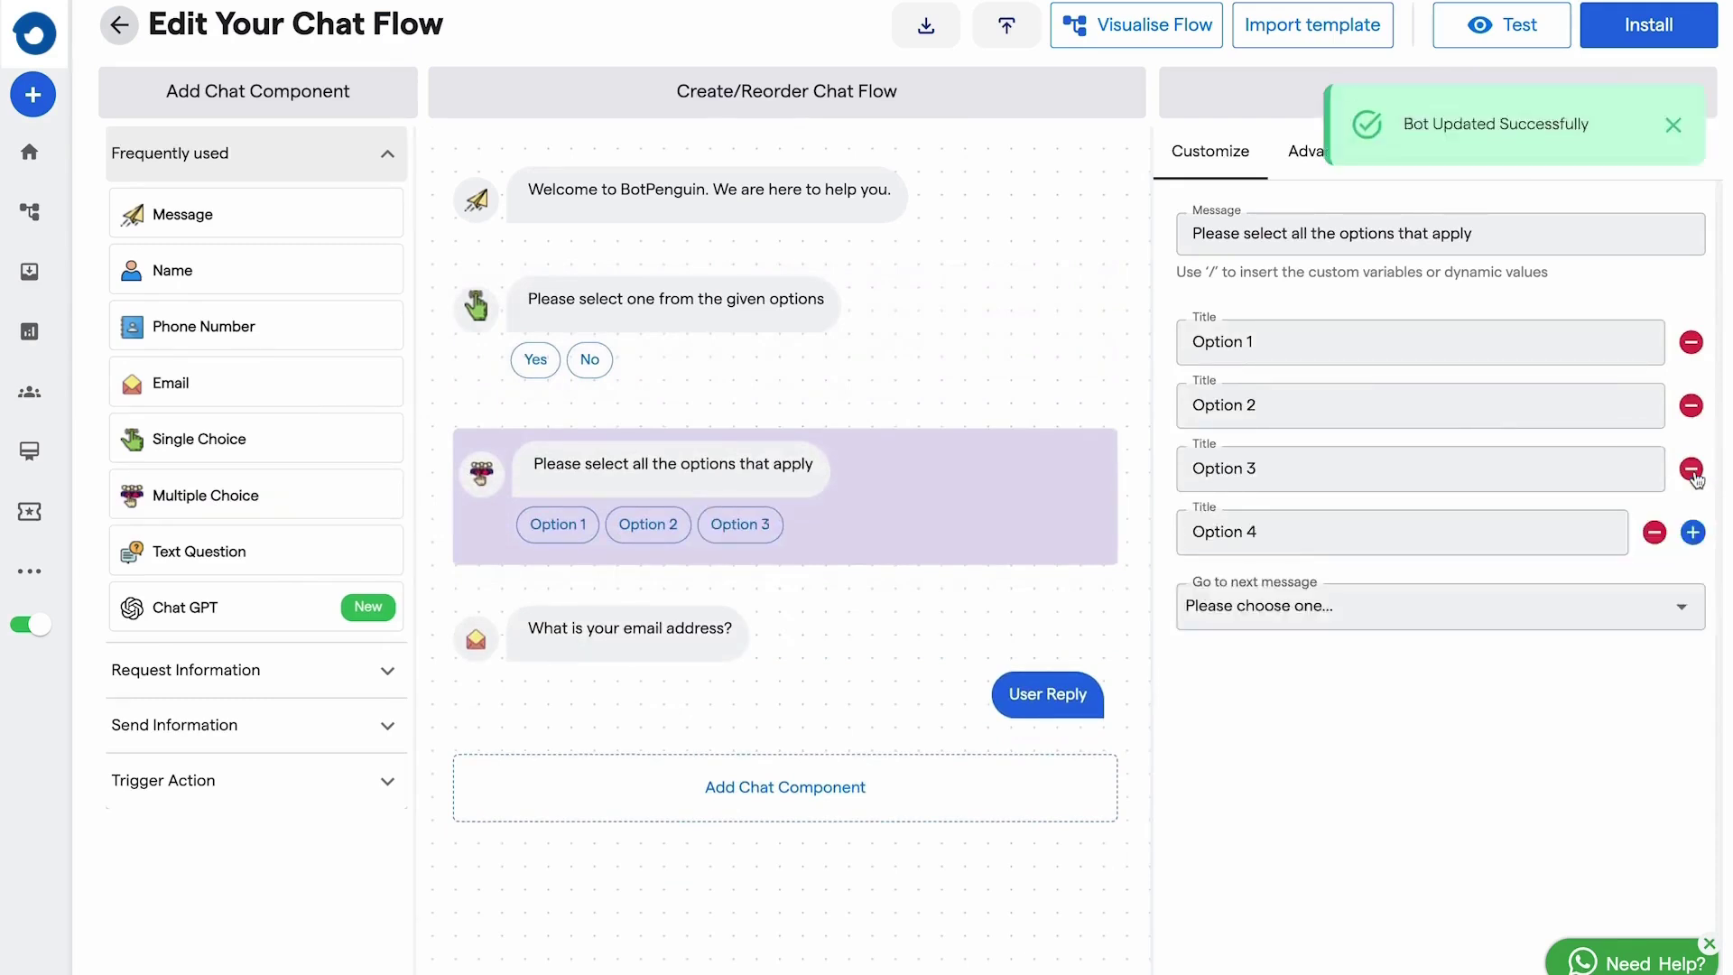
pyautogui.click(1693, 532)
# - Retitle the answer options, starting with Open and Closed
pyautogui.click(1266, 339)
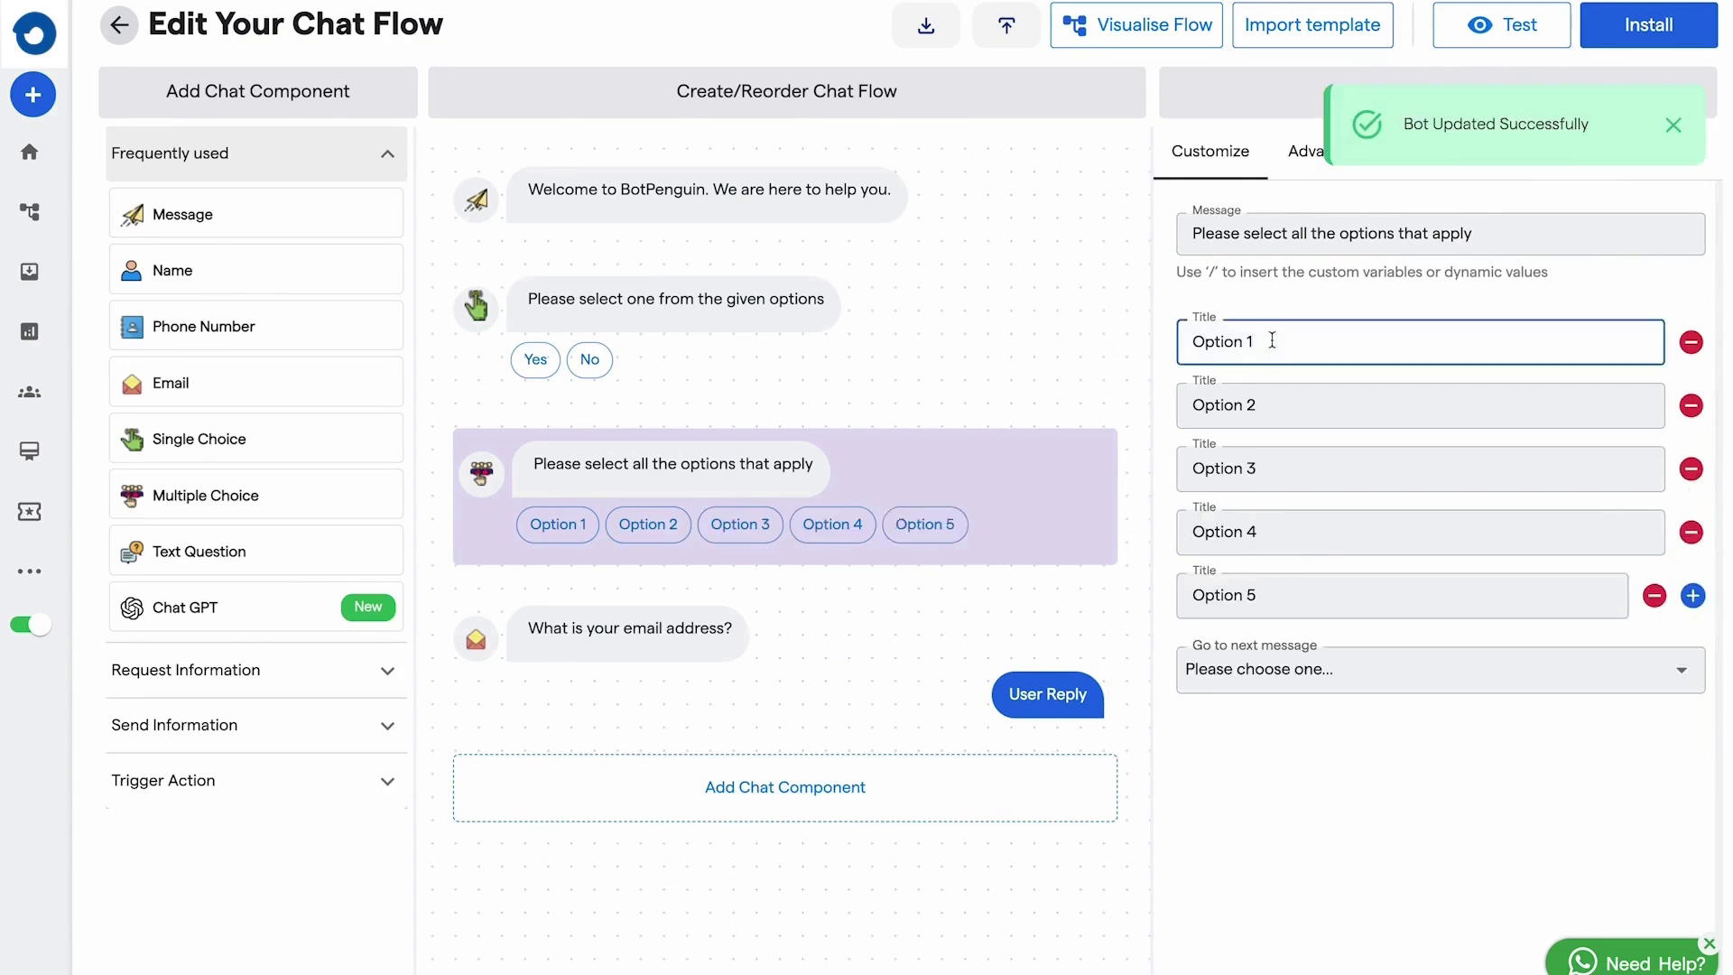
pyautogui.hotkey('ctrl', 'a')
pyautogui.press('BackSpace')
pyautogui.write('P')
pyautogui.press('BackSpace')
pyautogui.write('Open')
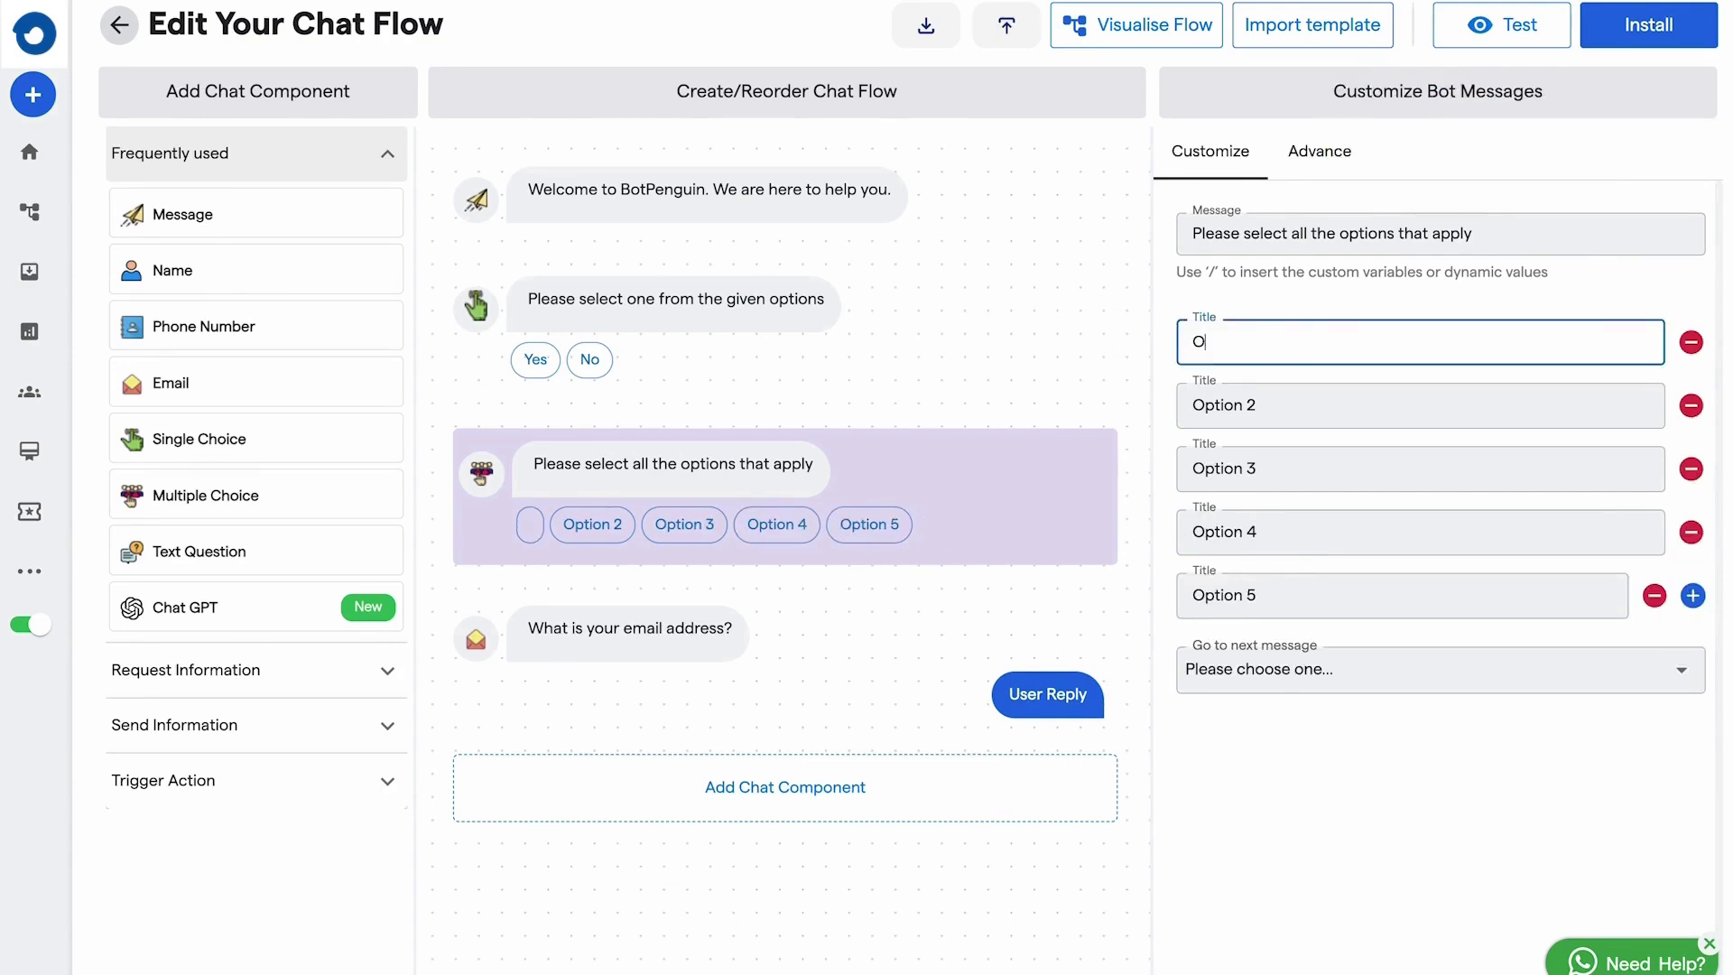
pyautogui.click(1304, 410)
pyautogui.hotkey('ctrl', 'a')
pyautogui.press('BackSpace')
pyautogui.write('Clode')
pyautogui.press('BackSpace')
pyautogui.press('BackSpace')
pyautogui.write('sed')
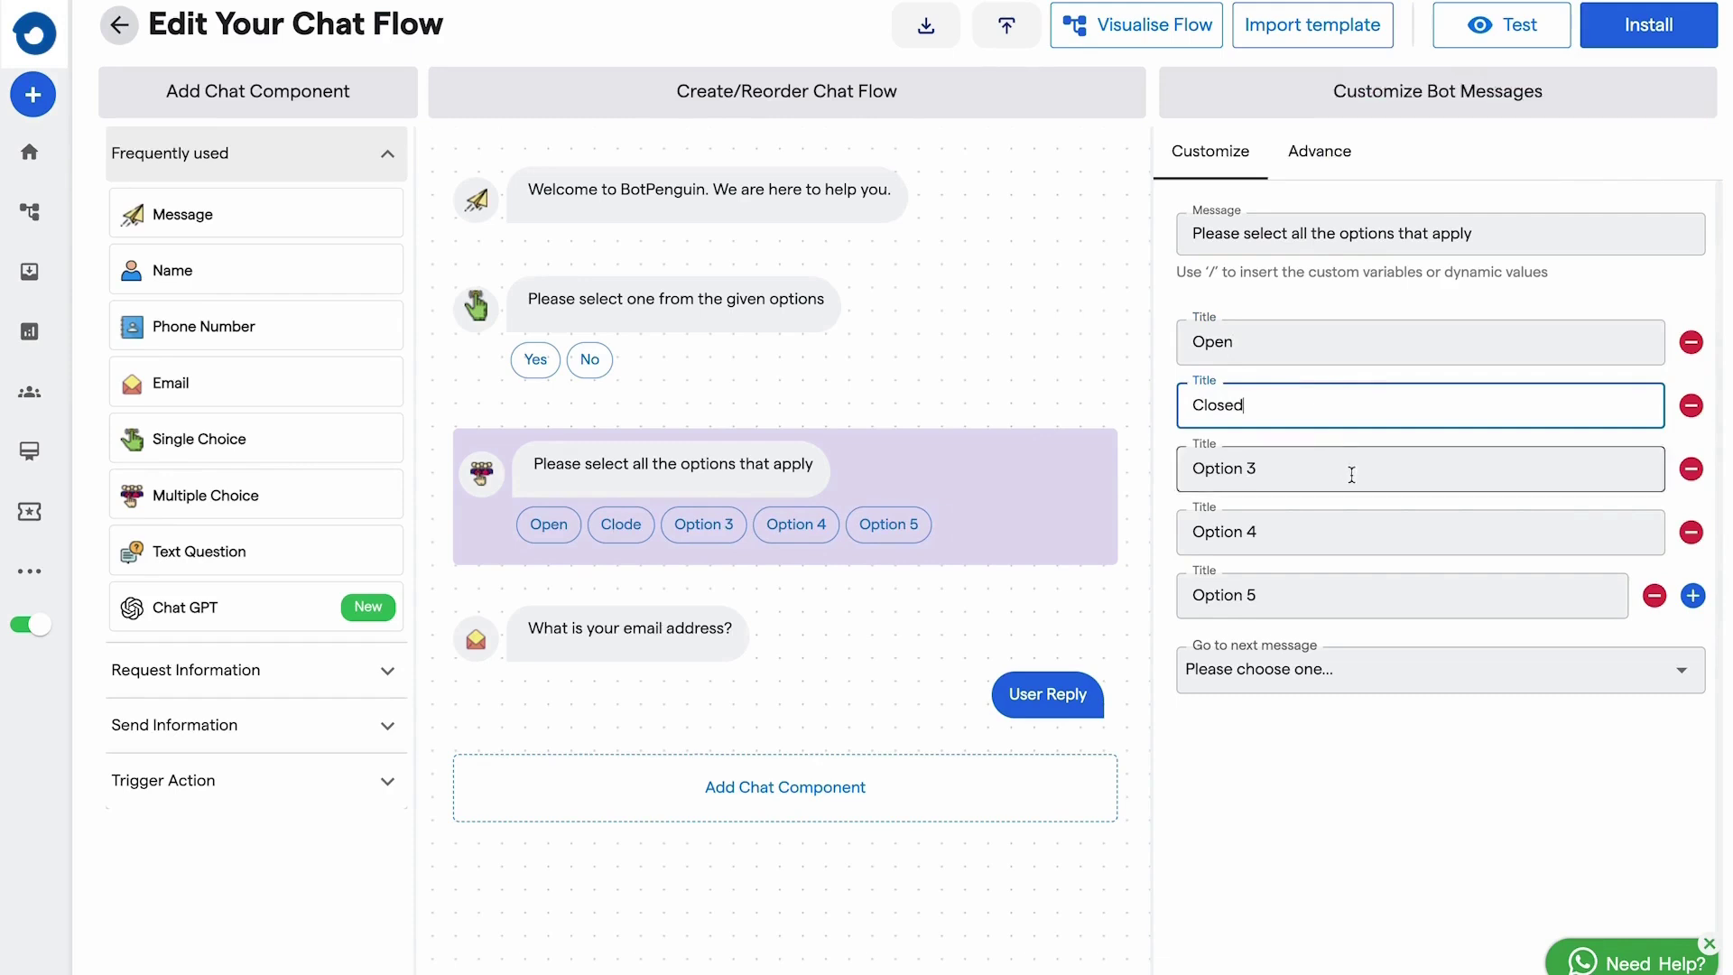
pyautogui.click(1322, 471)
pyautogui.hotkey('ctrl', 'a')
pyautogui.press('BackSpace')
pyautogui.write('O')
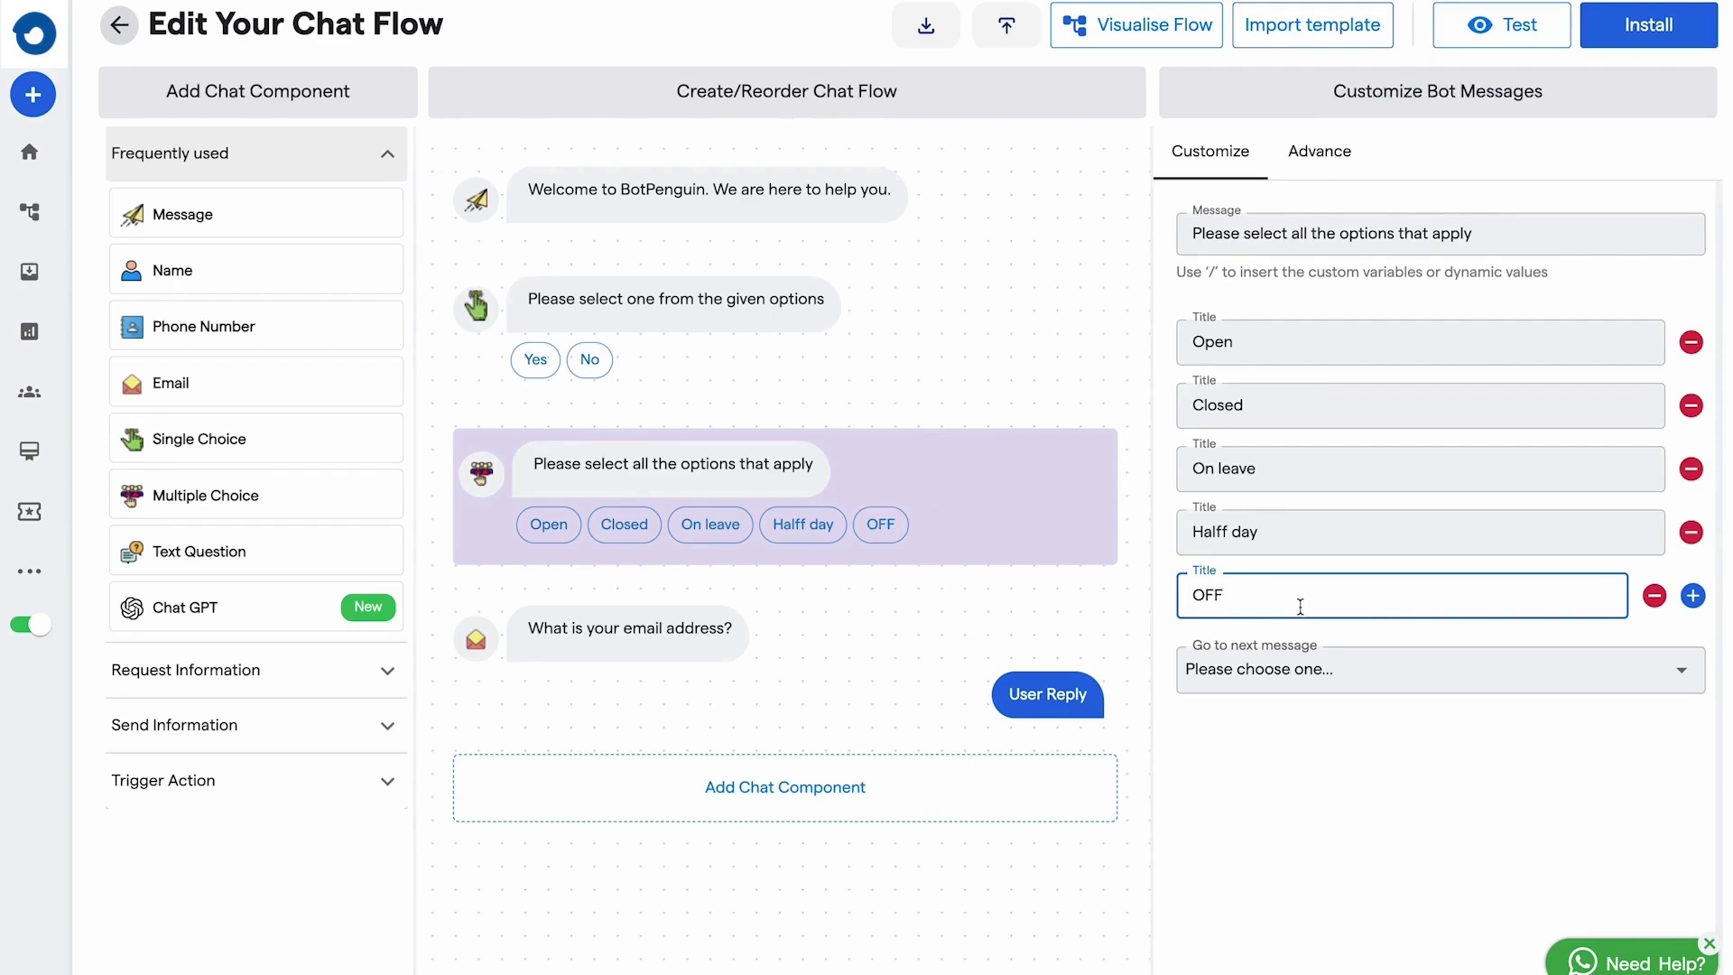
# - Check the question's next-message choices and expand the Request Information question types
pyautogui.click(1366, 670)
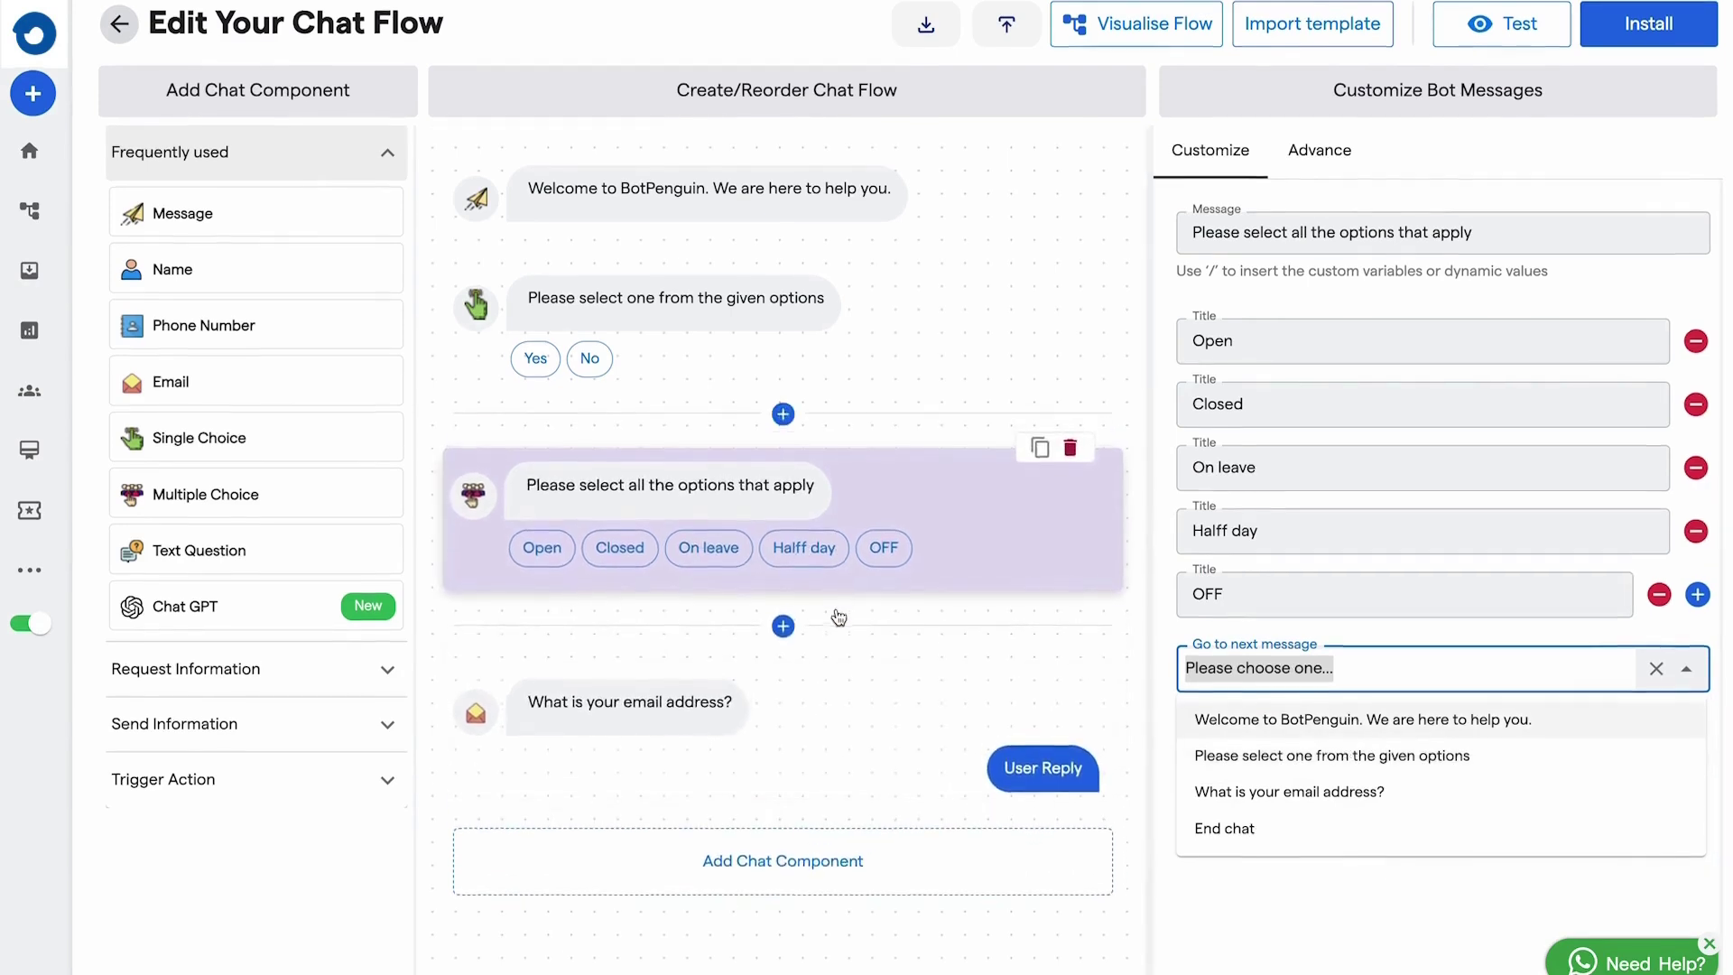
pyautogui.click(293, 697)
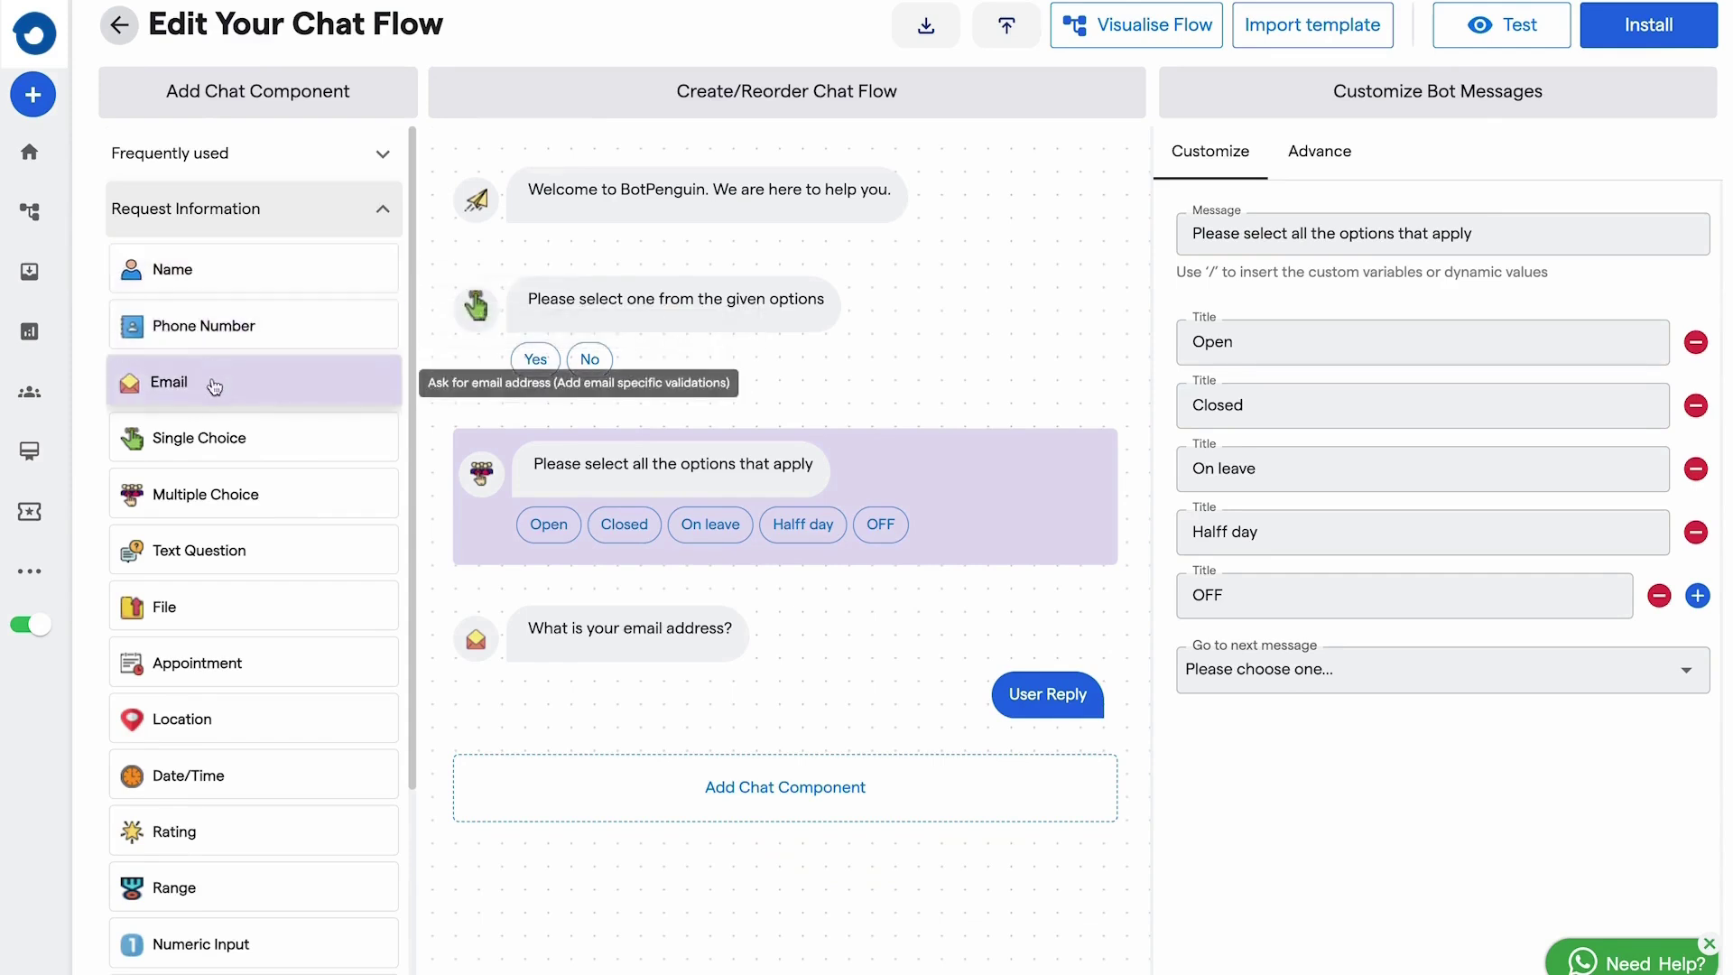
pyautogui.scroll(-2, 214, 386)
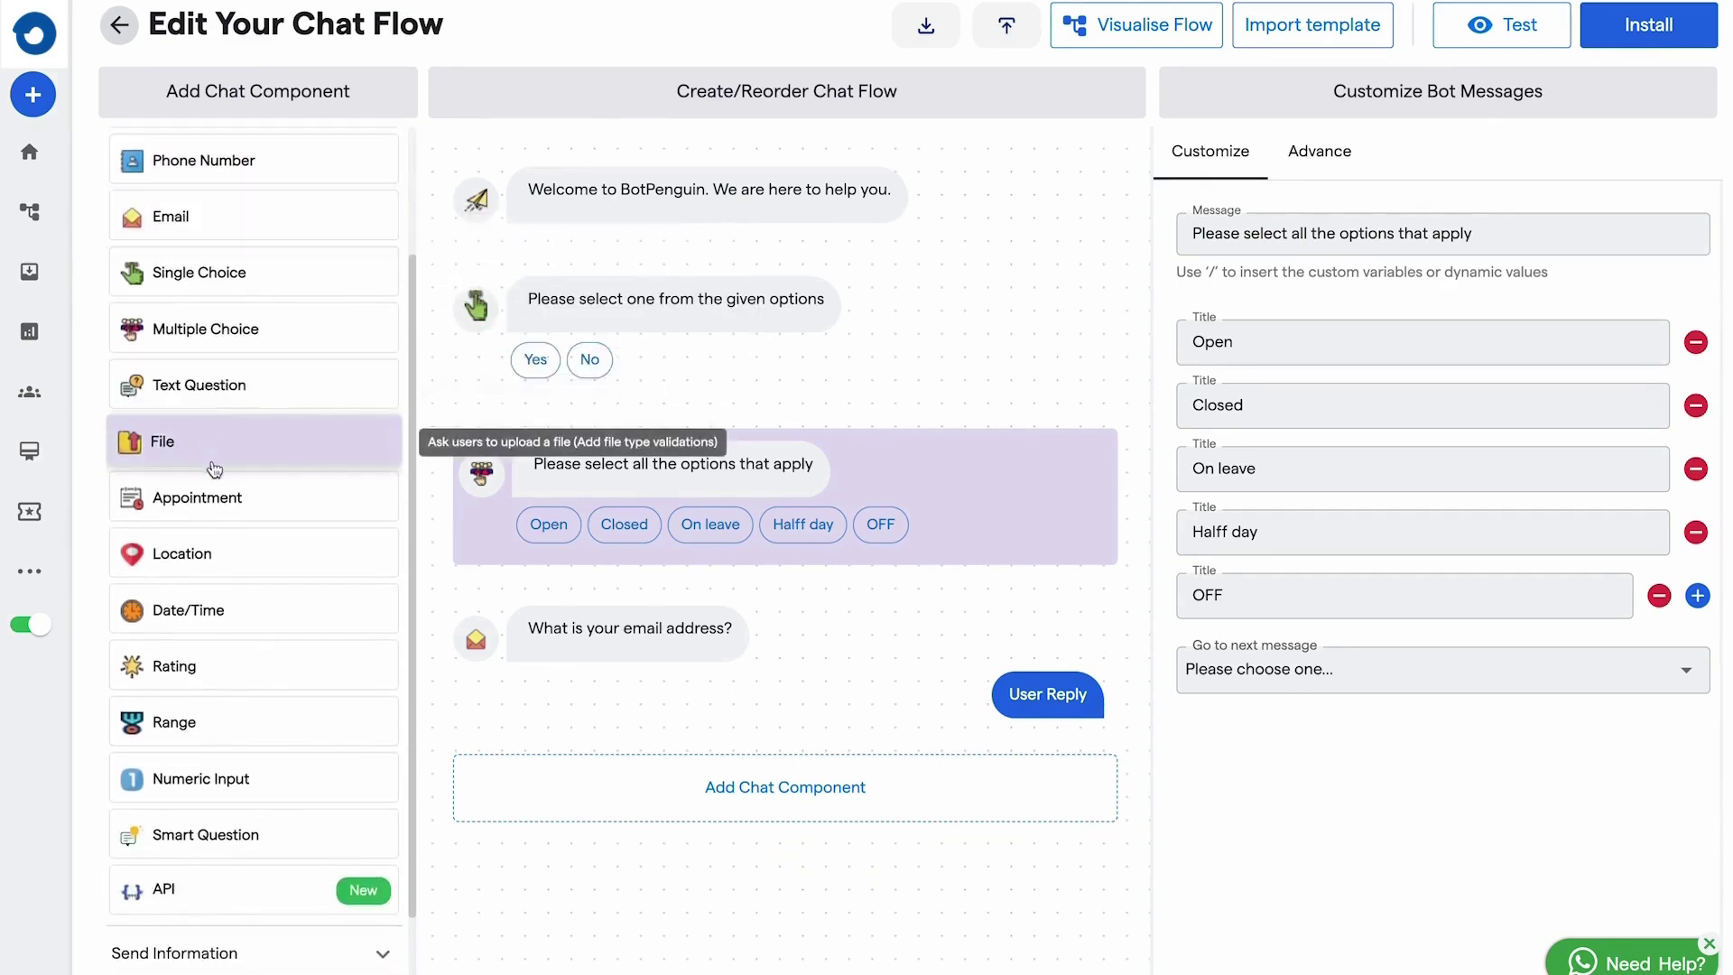
# - Add a text question worded 'What is your locality??'
pyautogui.click(222, 394)
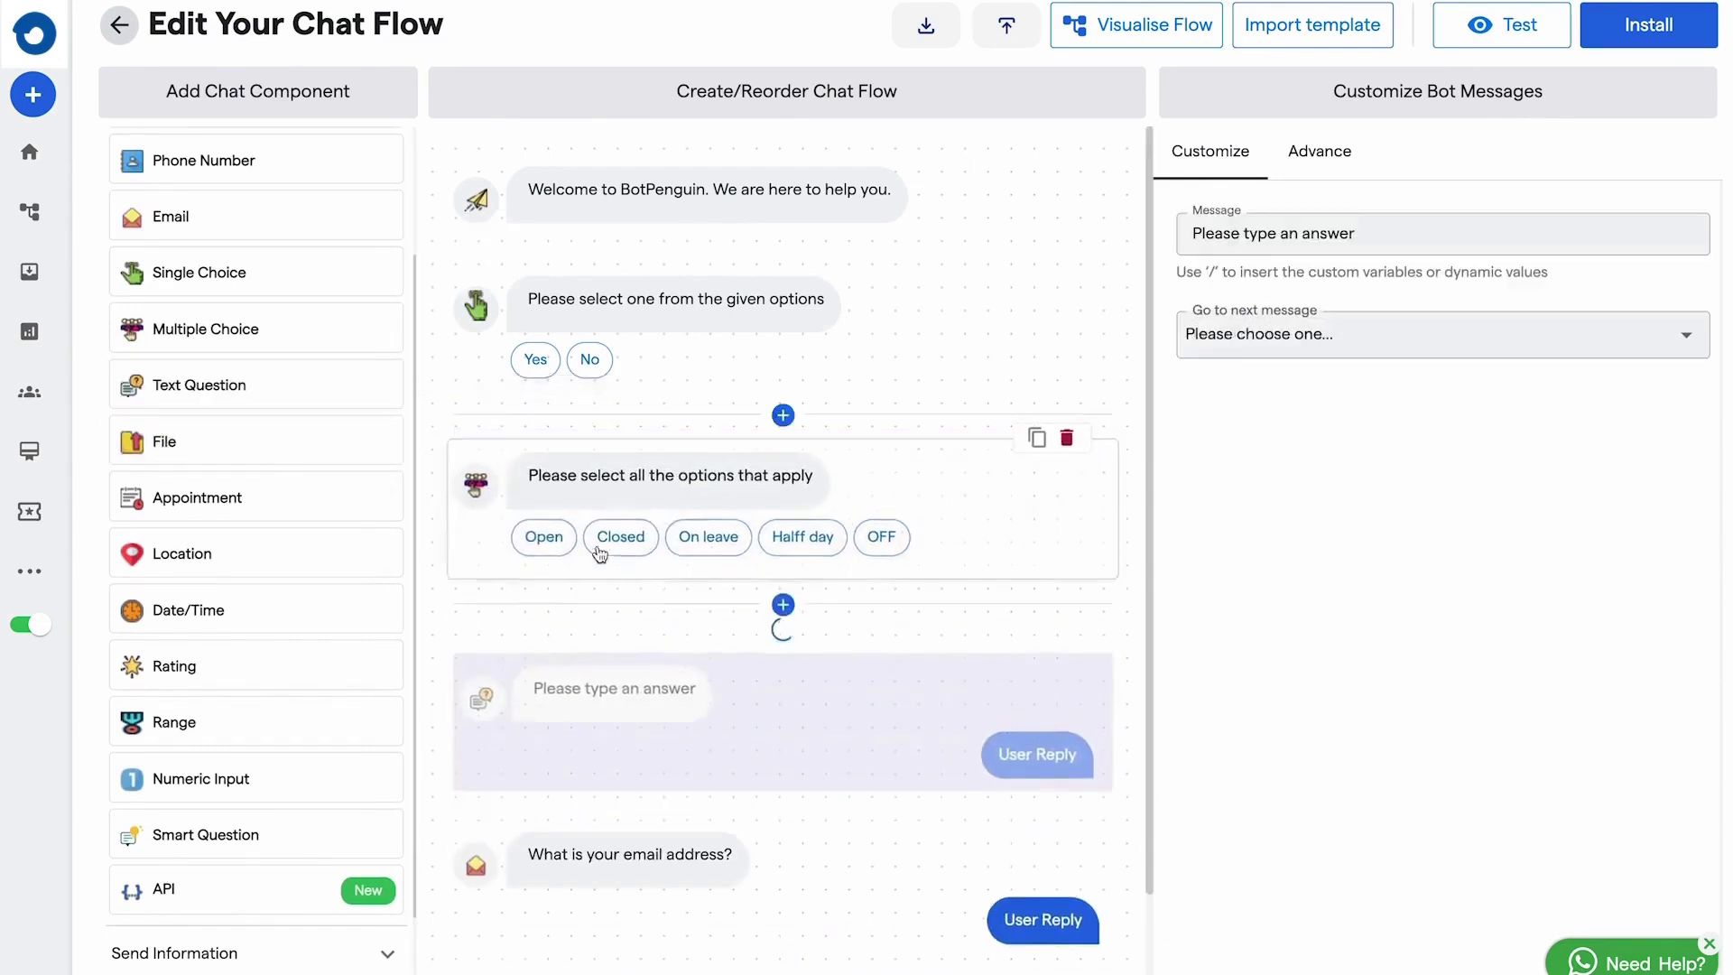
pyautogui.click(791, 609)
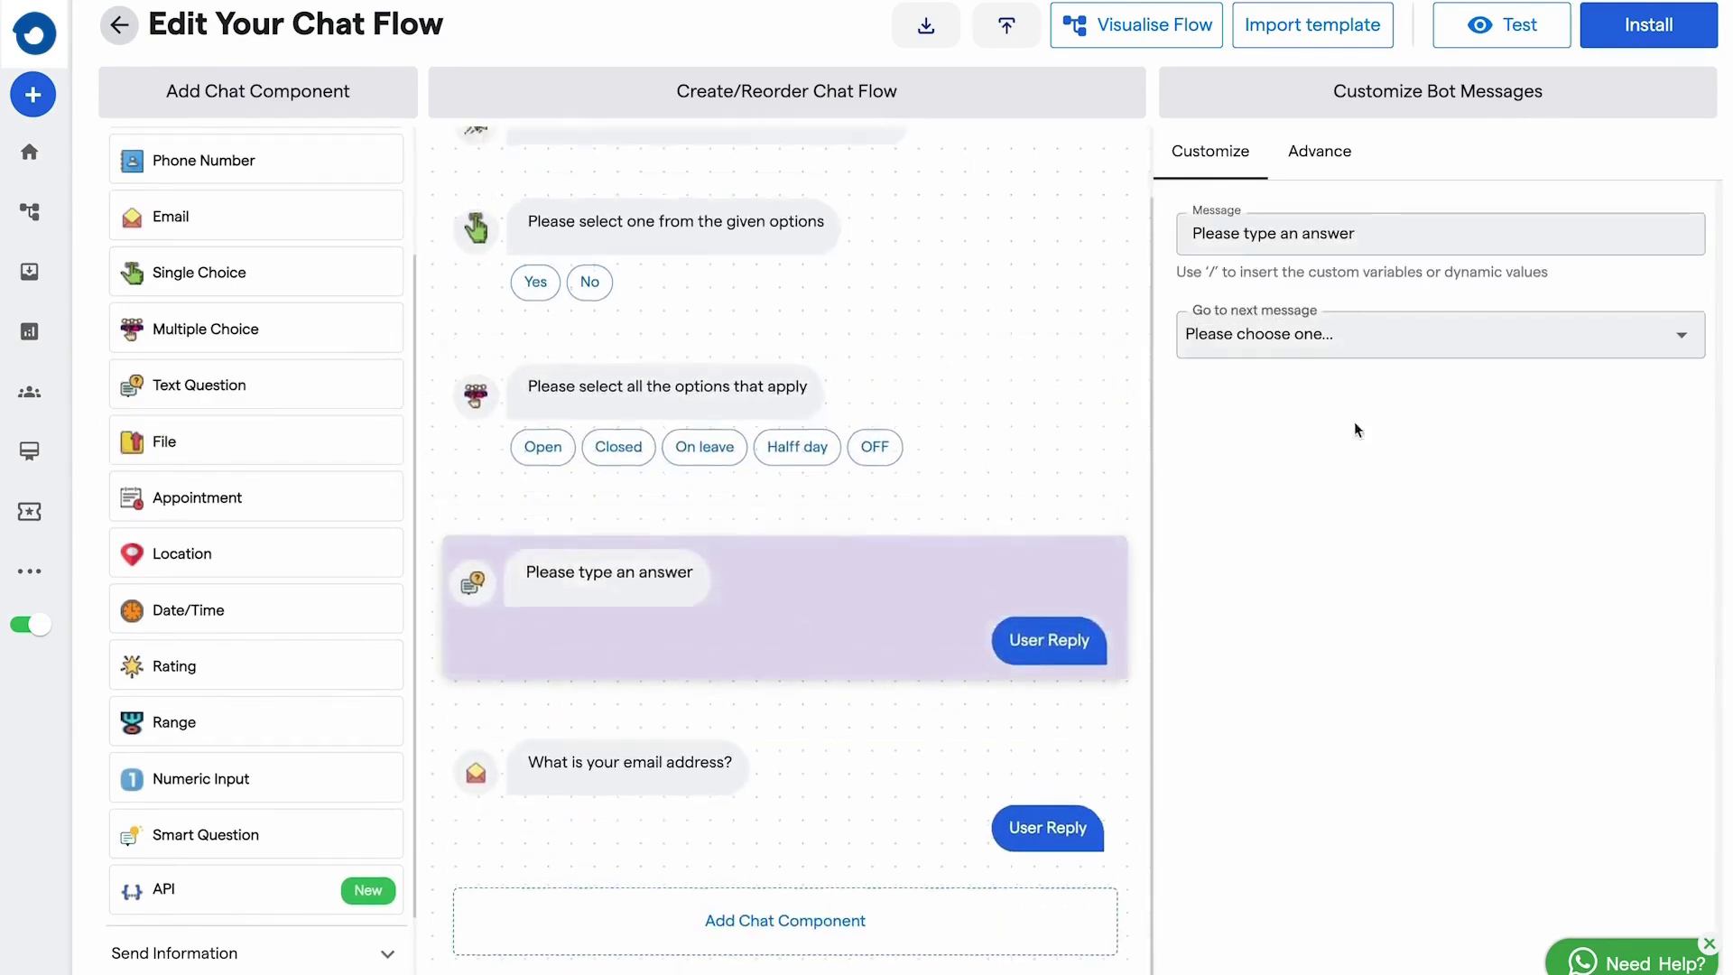
pyautogui.click(1389, 235)
pyautogui.hotkey('ctrl', 'a')
pyautogui.press('BackSpace')
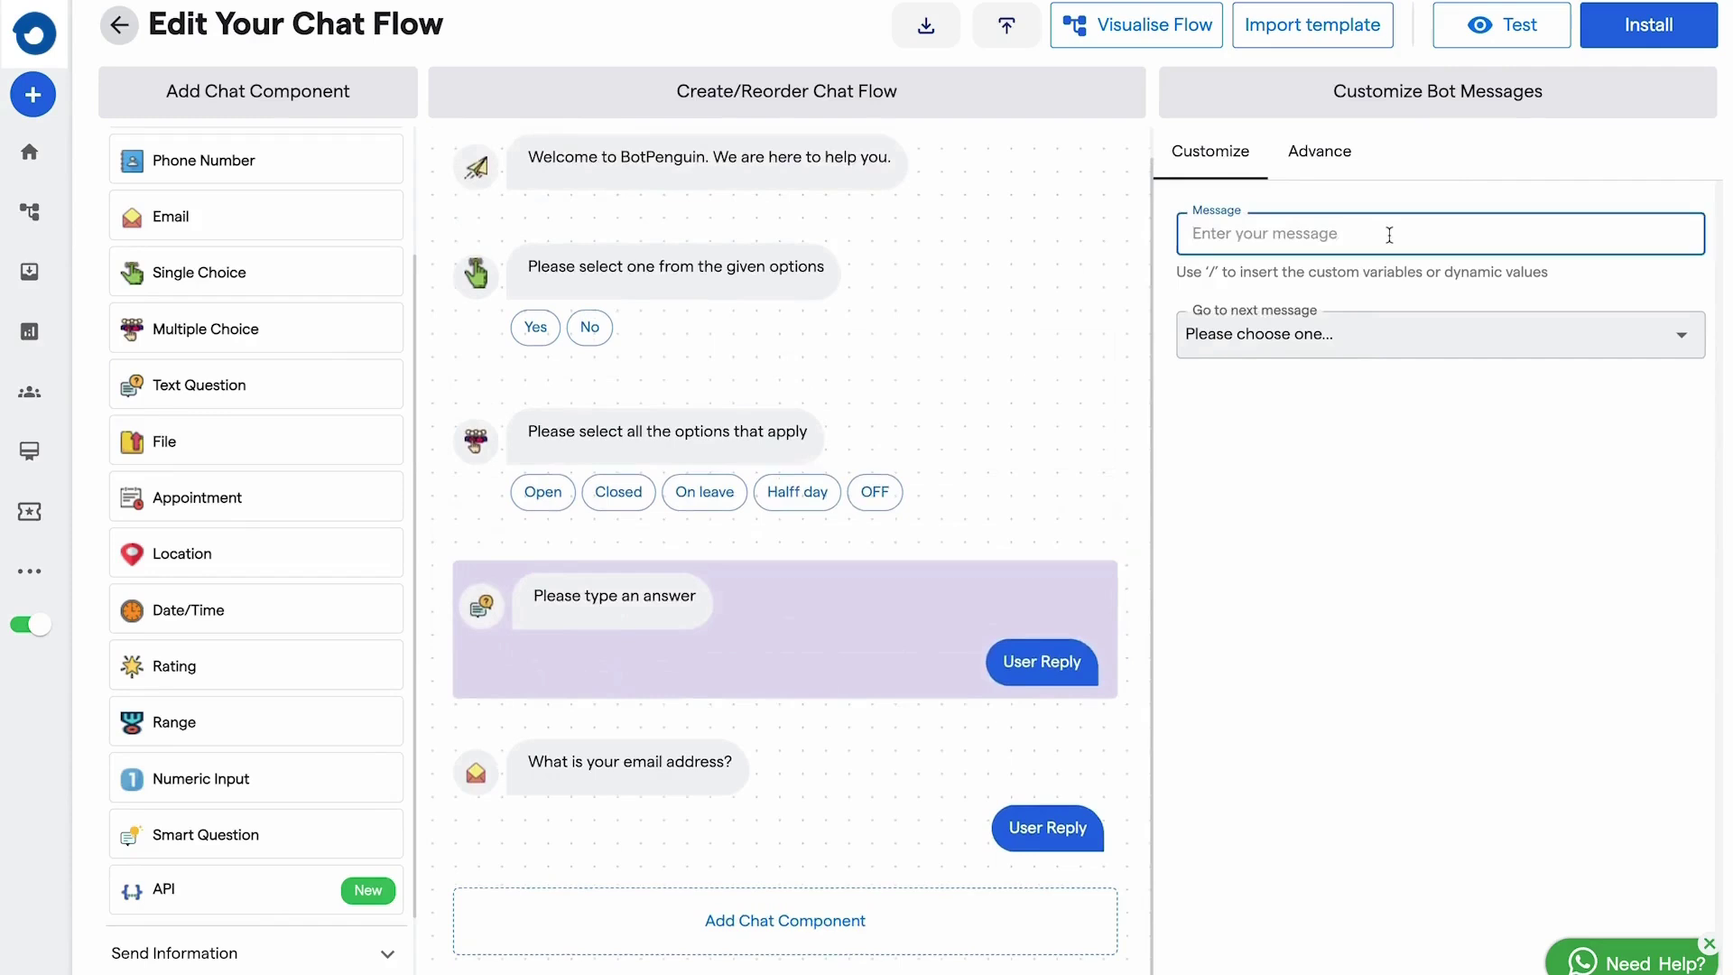
pyautogui.write('What is your locality??')
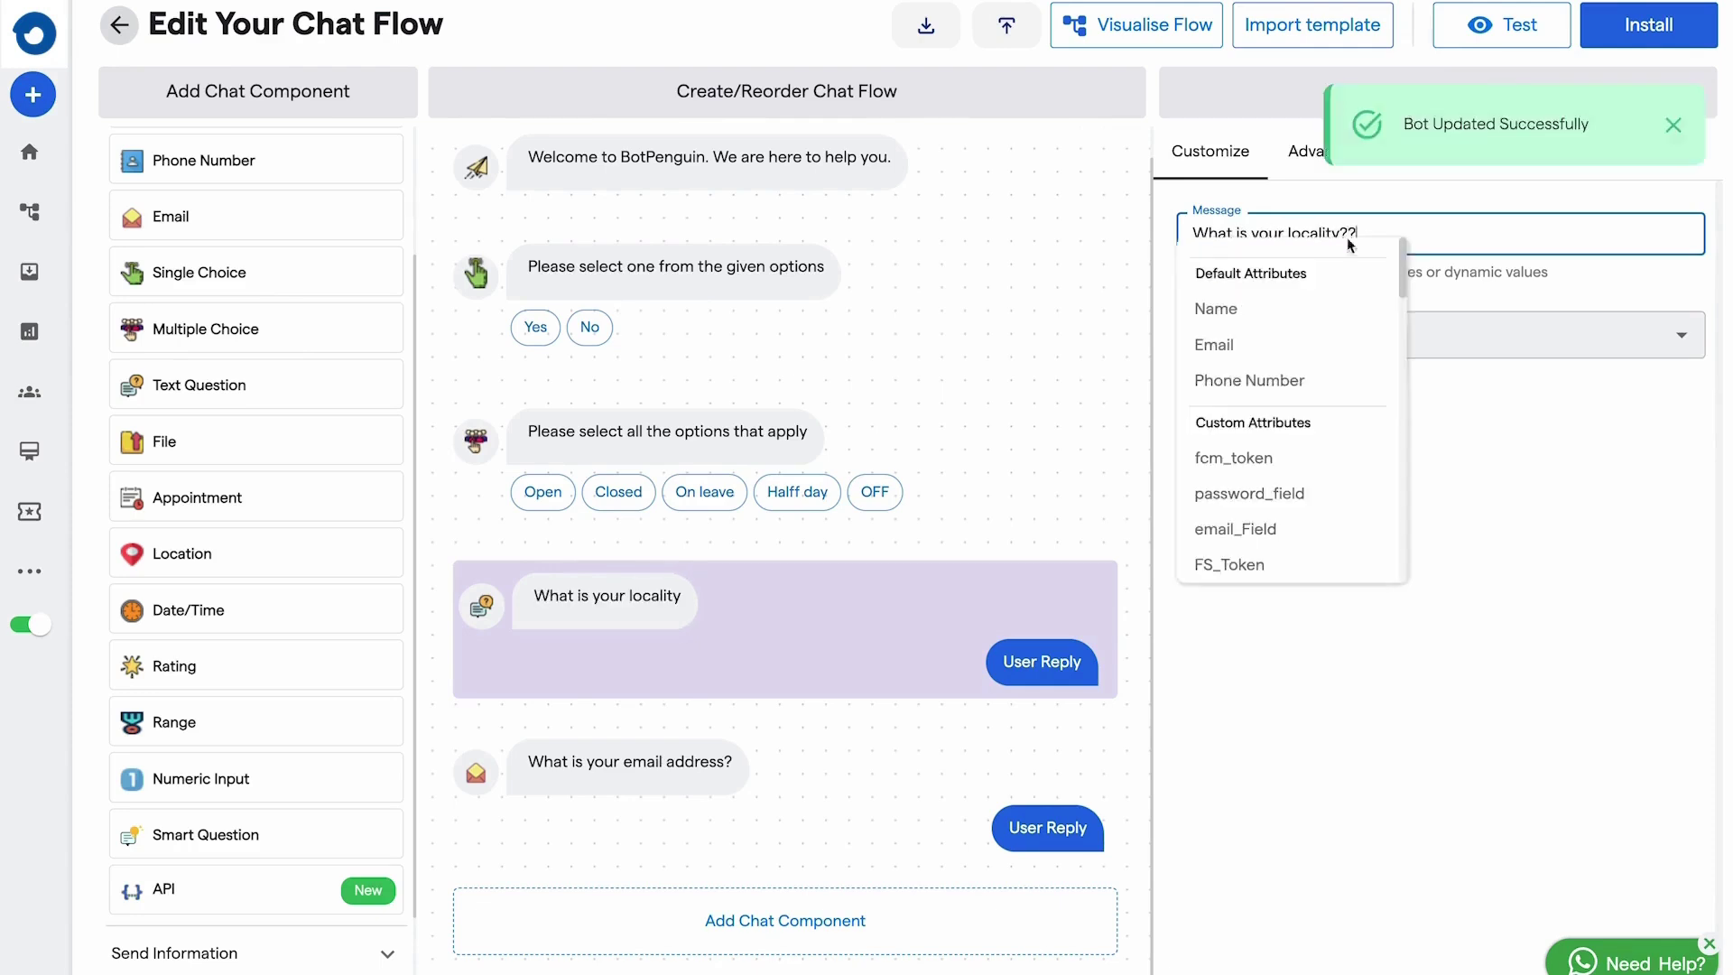
pyautogui.click(1548, 330)
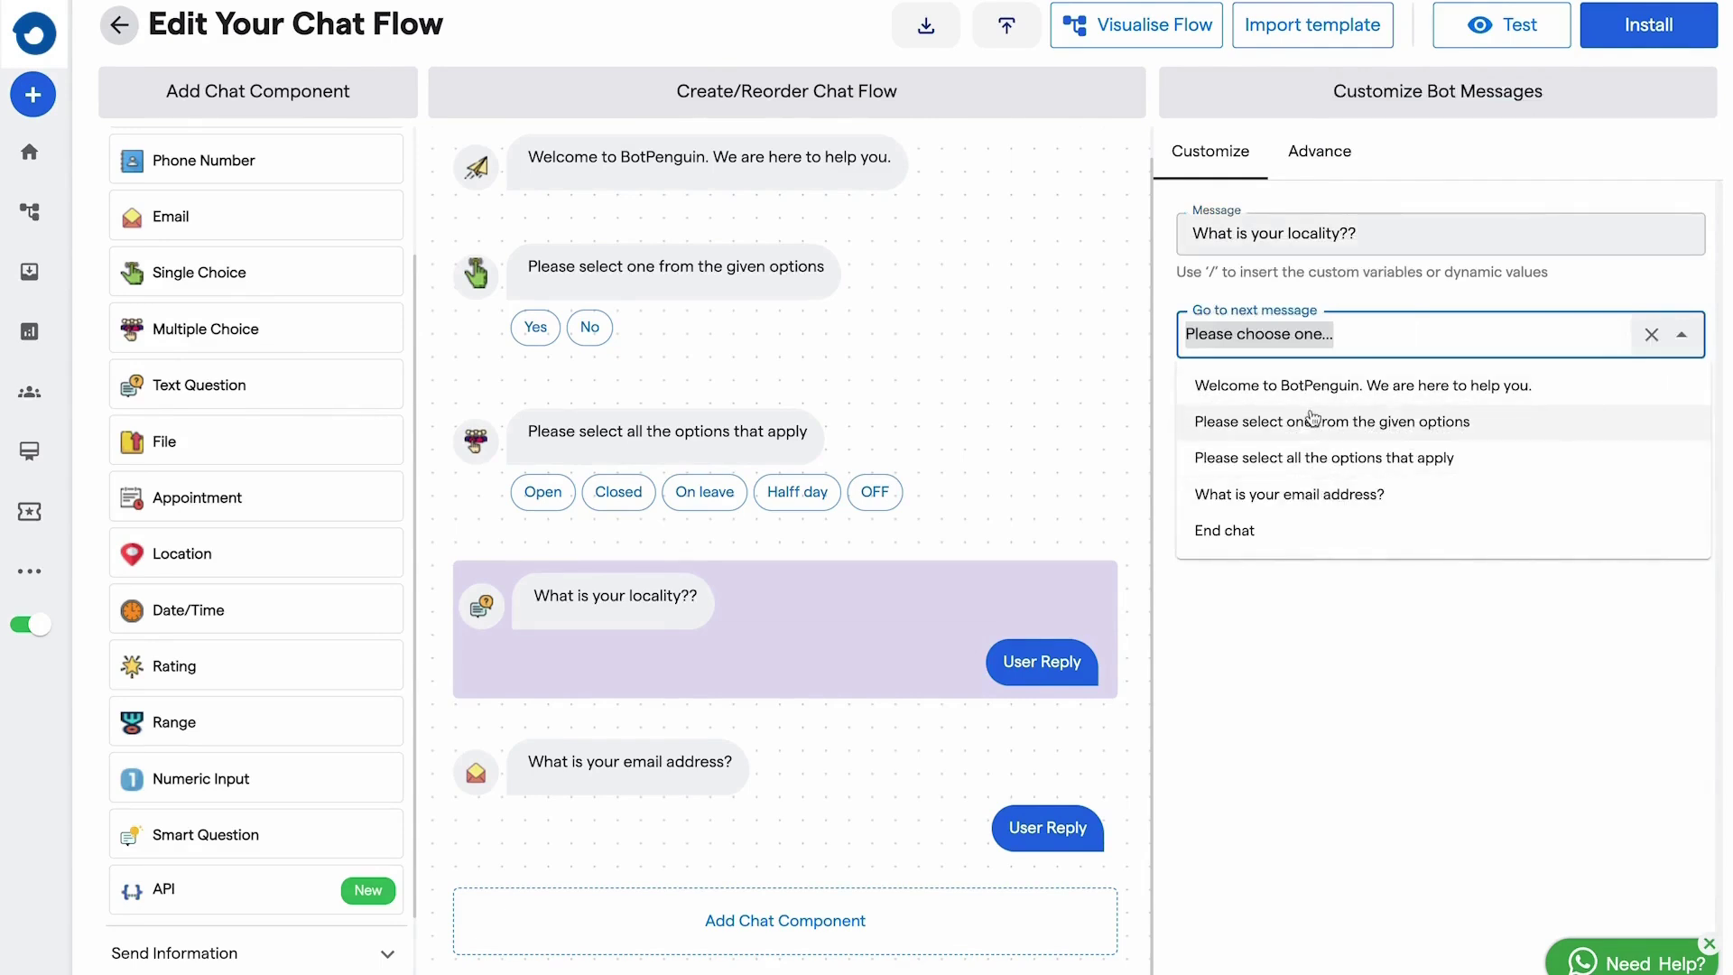
pyautogui.click(797, 943)
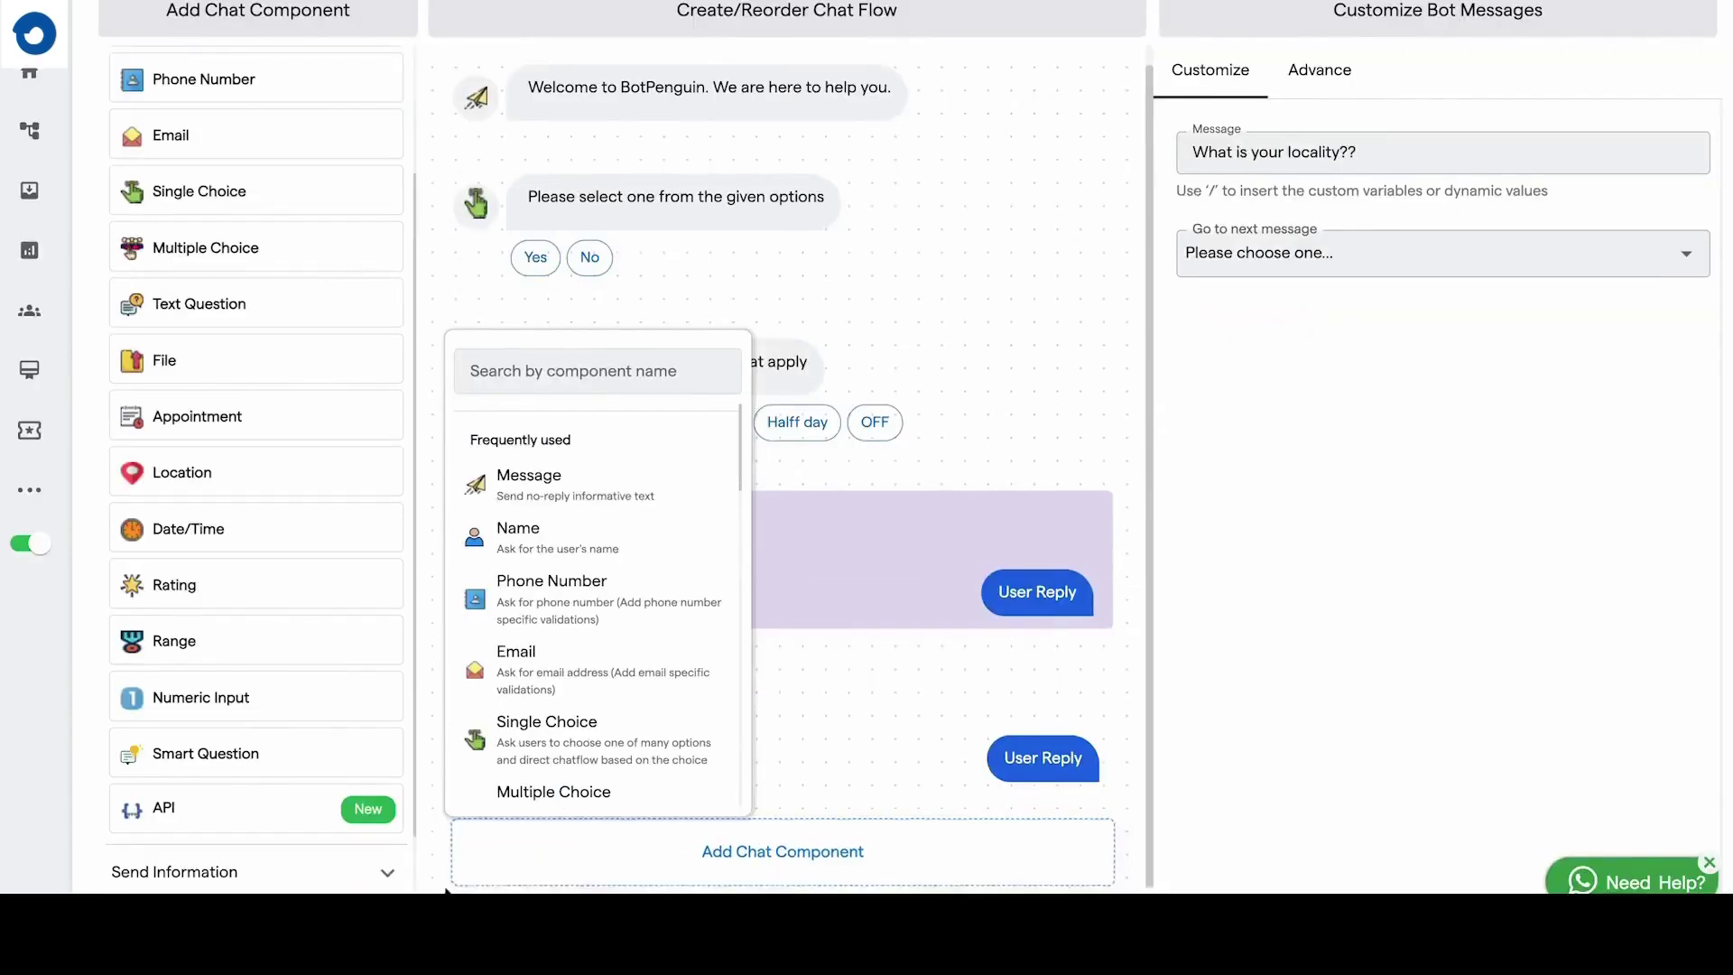
# - Add location, date/time and rating questions to the flow
pyautogui.scroll(-1, 978, 294)
pyautogui.scroll(1, 662, 352)
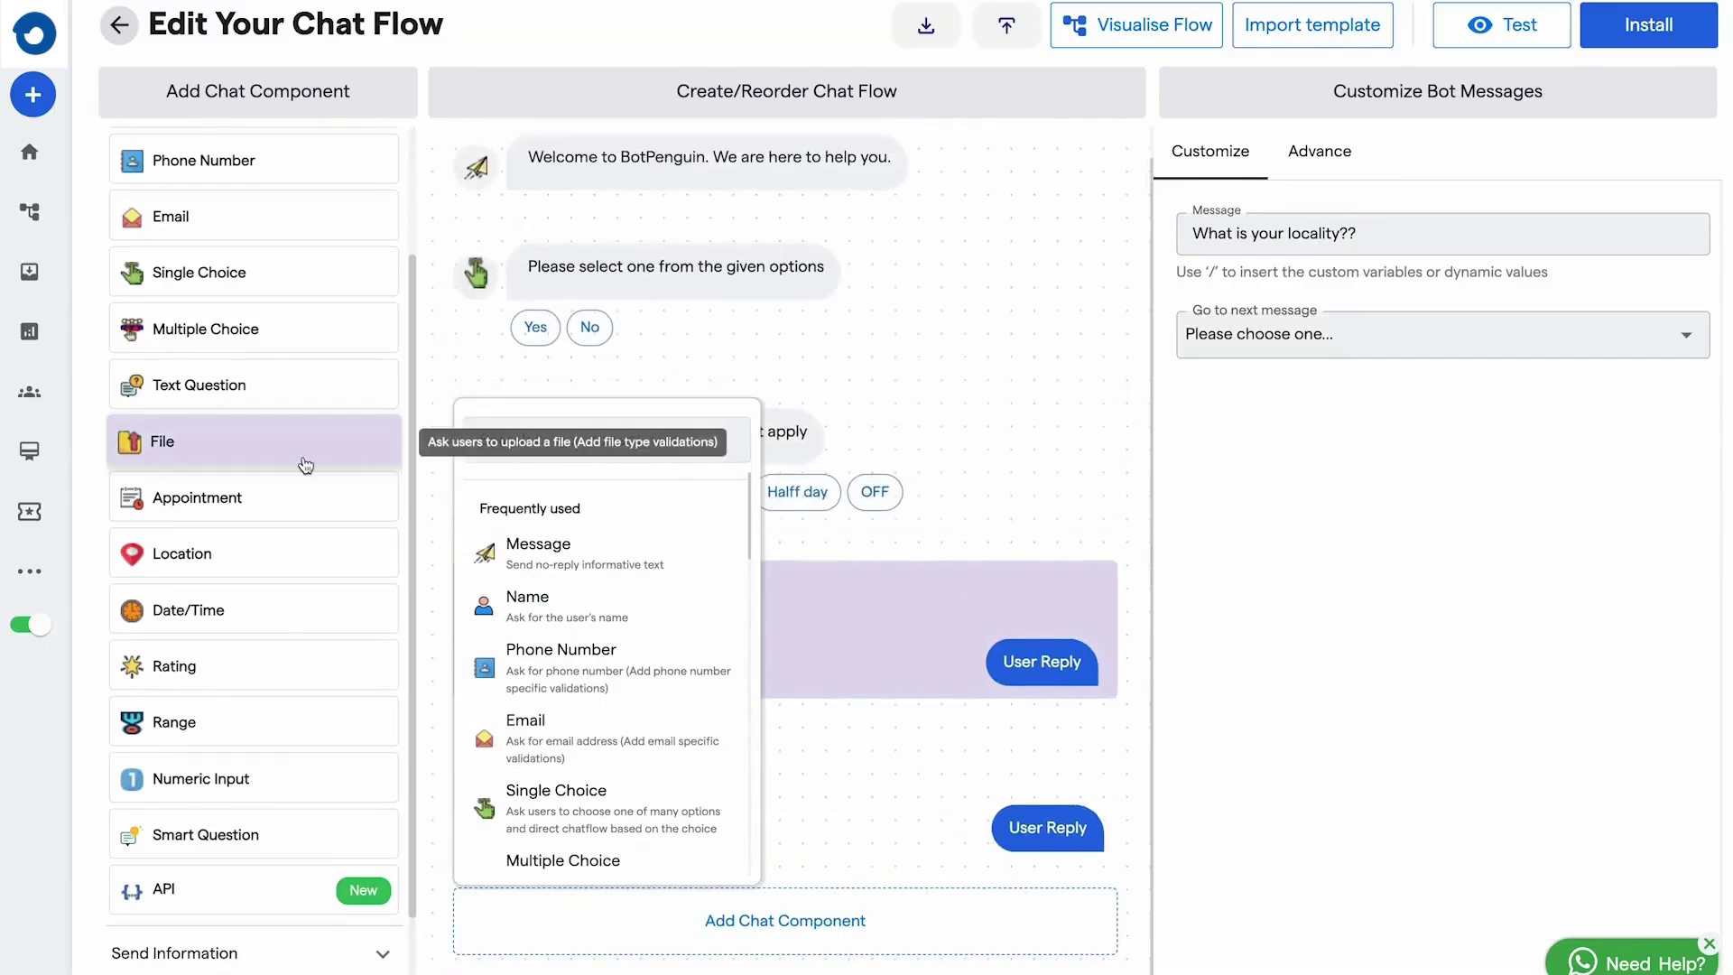
pyautogui.scroll(-1, 307, 552)
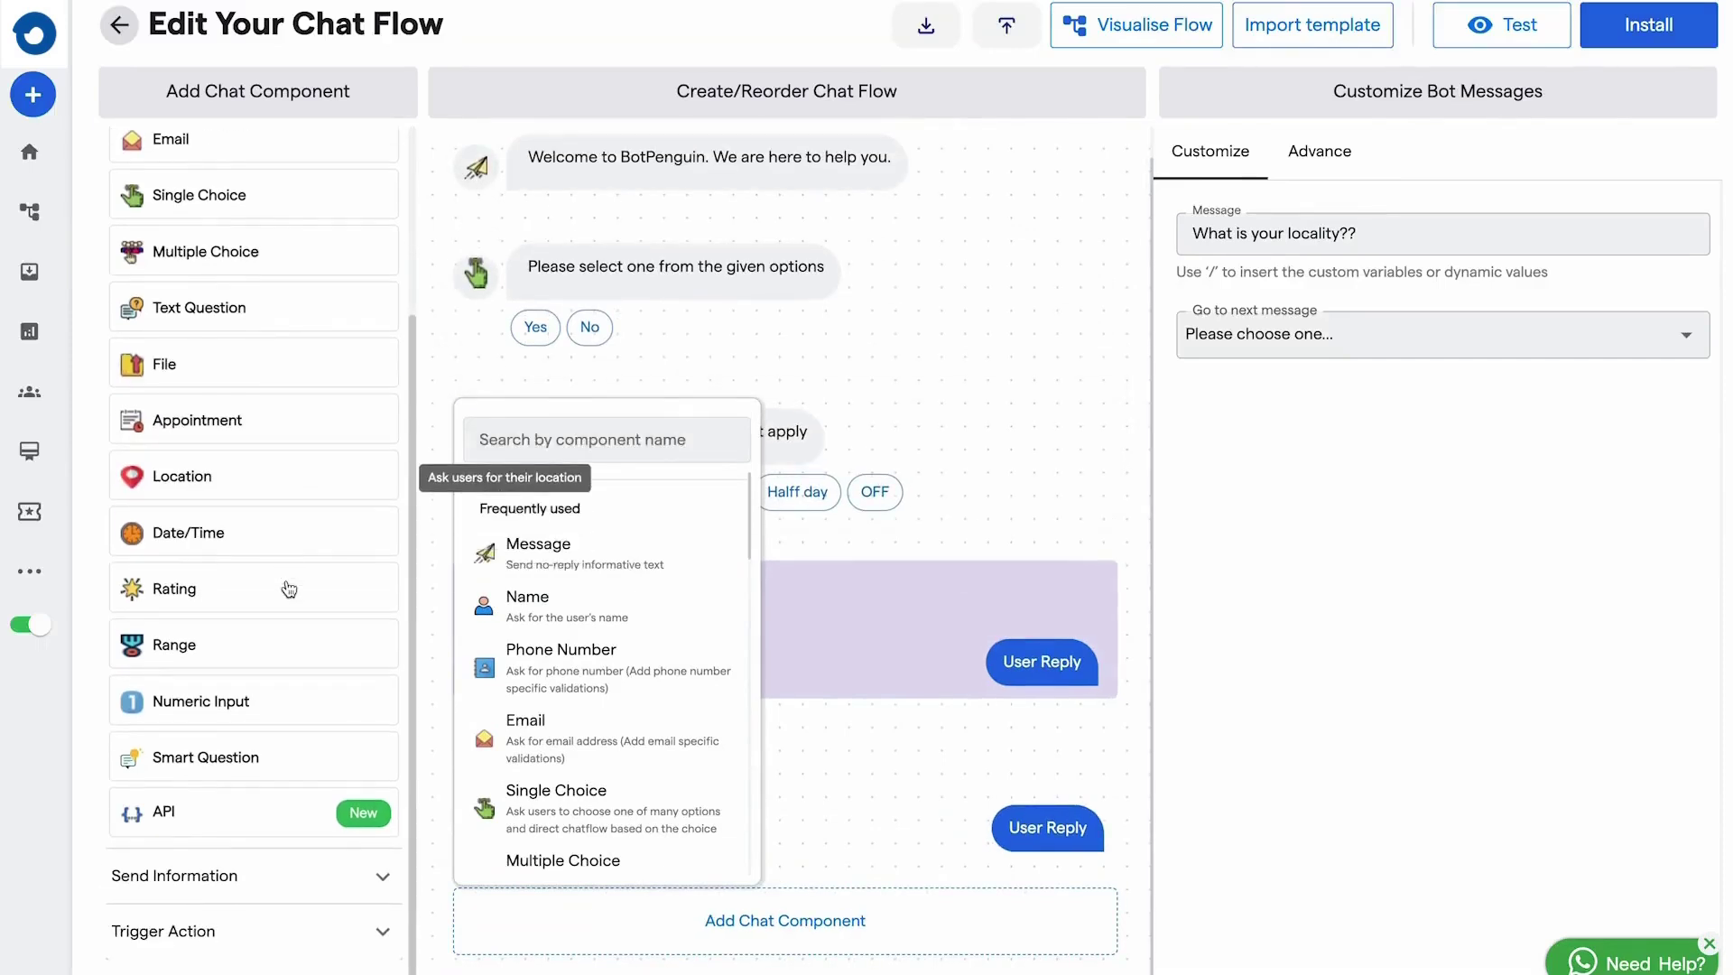
pyautogui.click(241, 473)
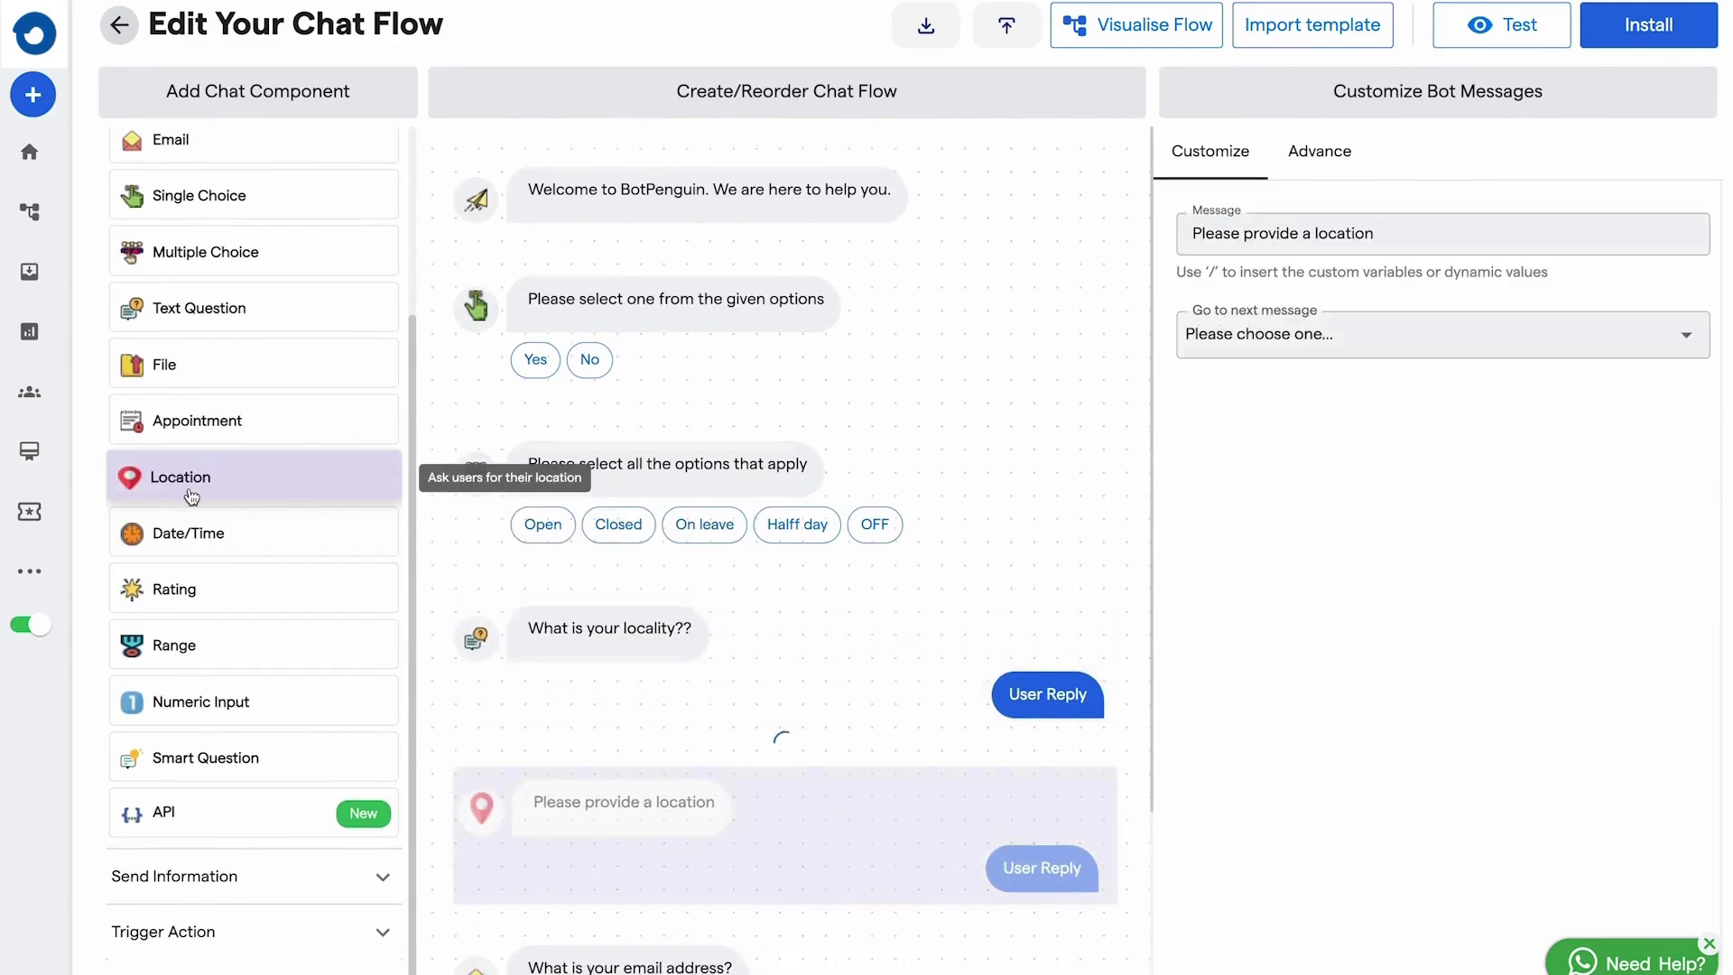
pyautogui.click(208, 537)
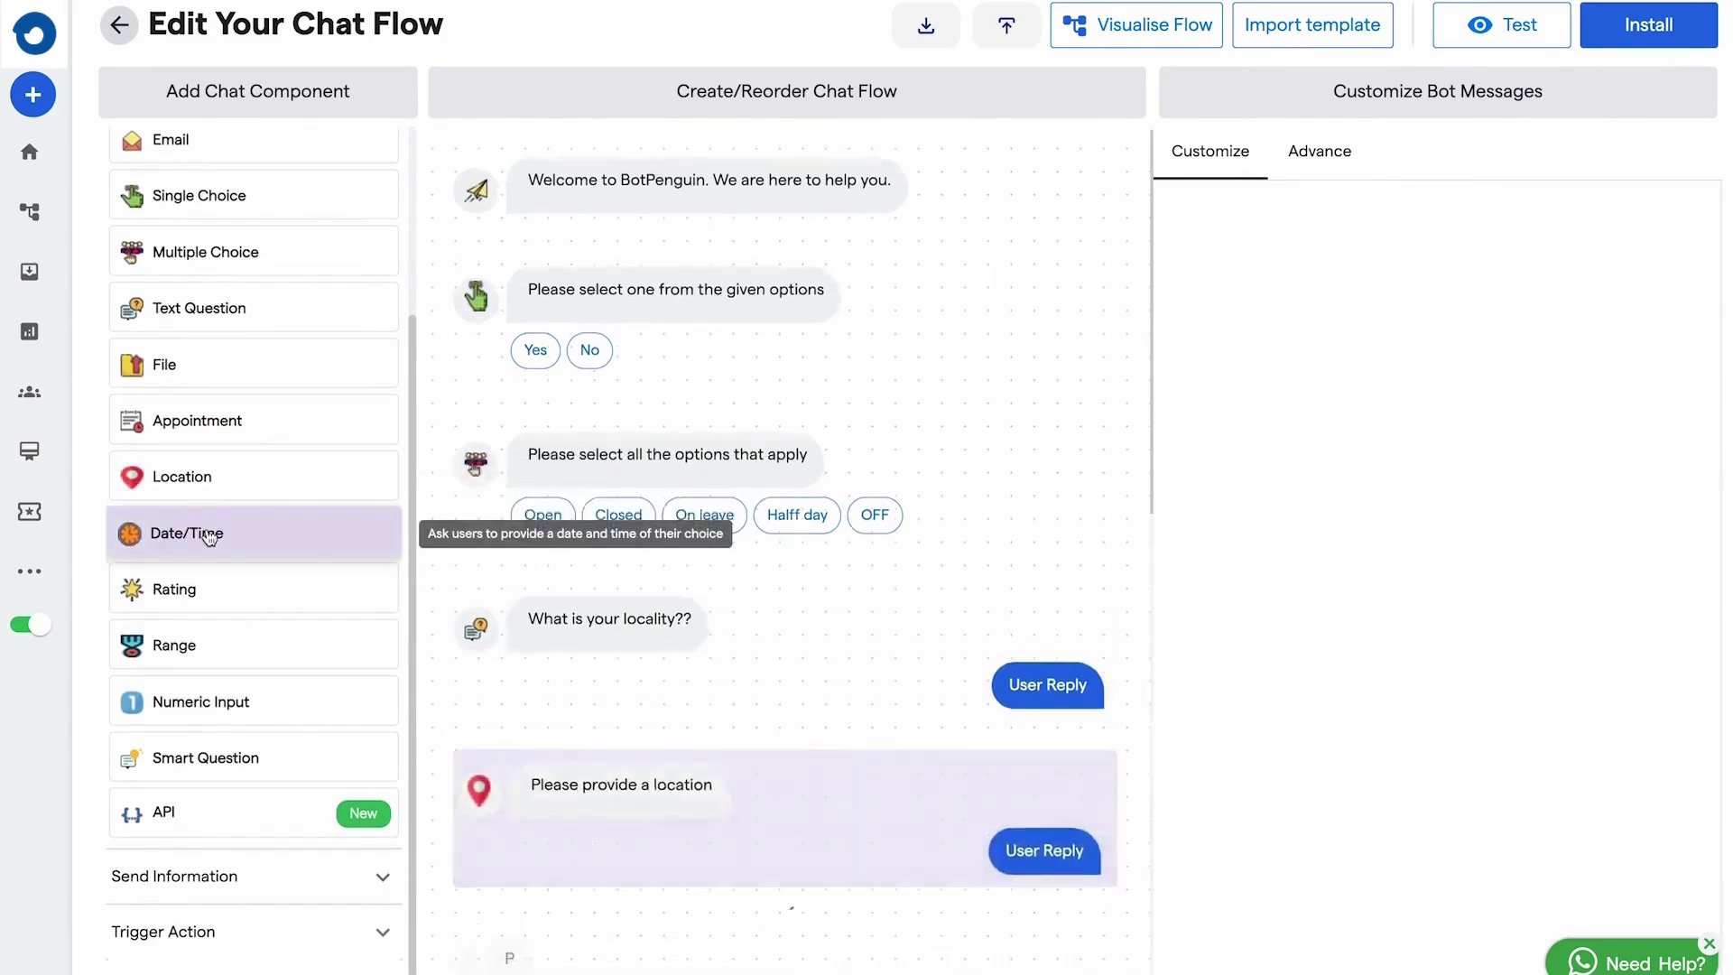
pyautogui.click(203, 596)
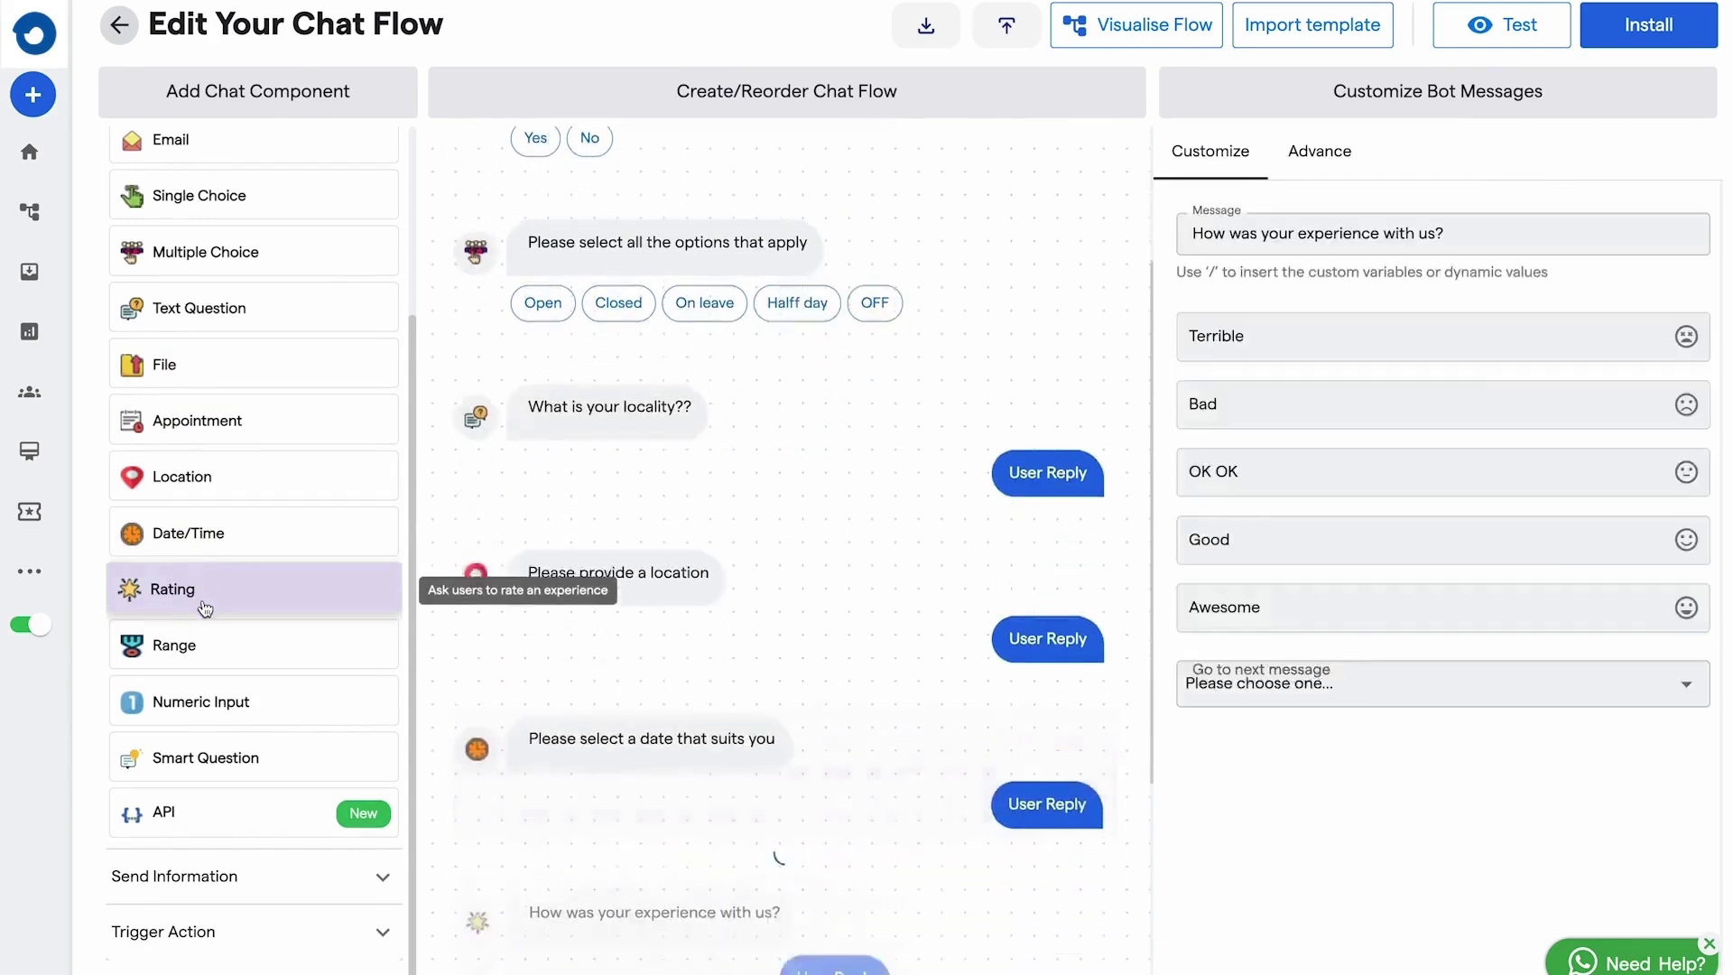
# - Rename the first rating answer from Terrible to Exrtraordinary and dismiss the error message
pyautogui.click(1394, 335)
pyautogui.hotkey('ctrl', 'a')
pyautogui.press('BackSpace')
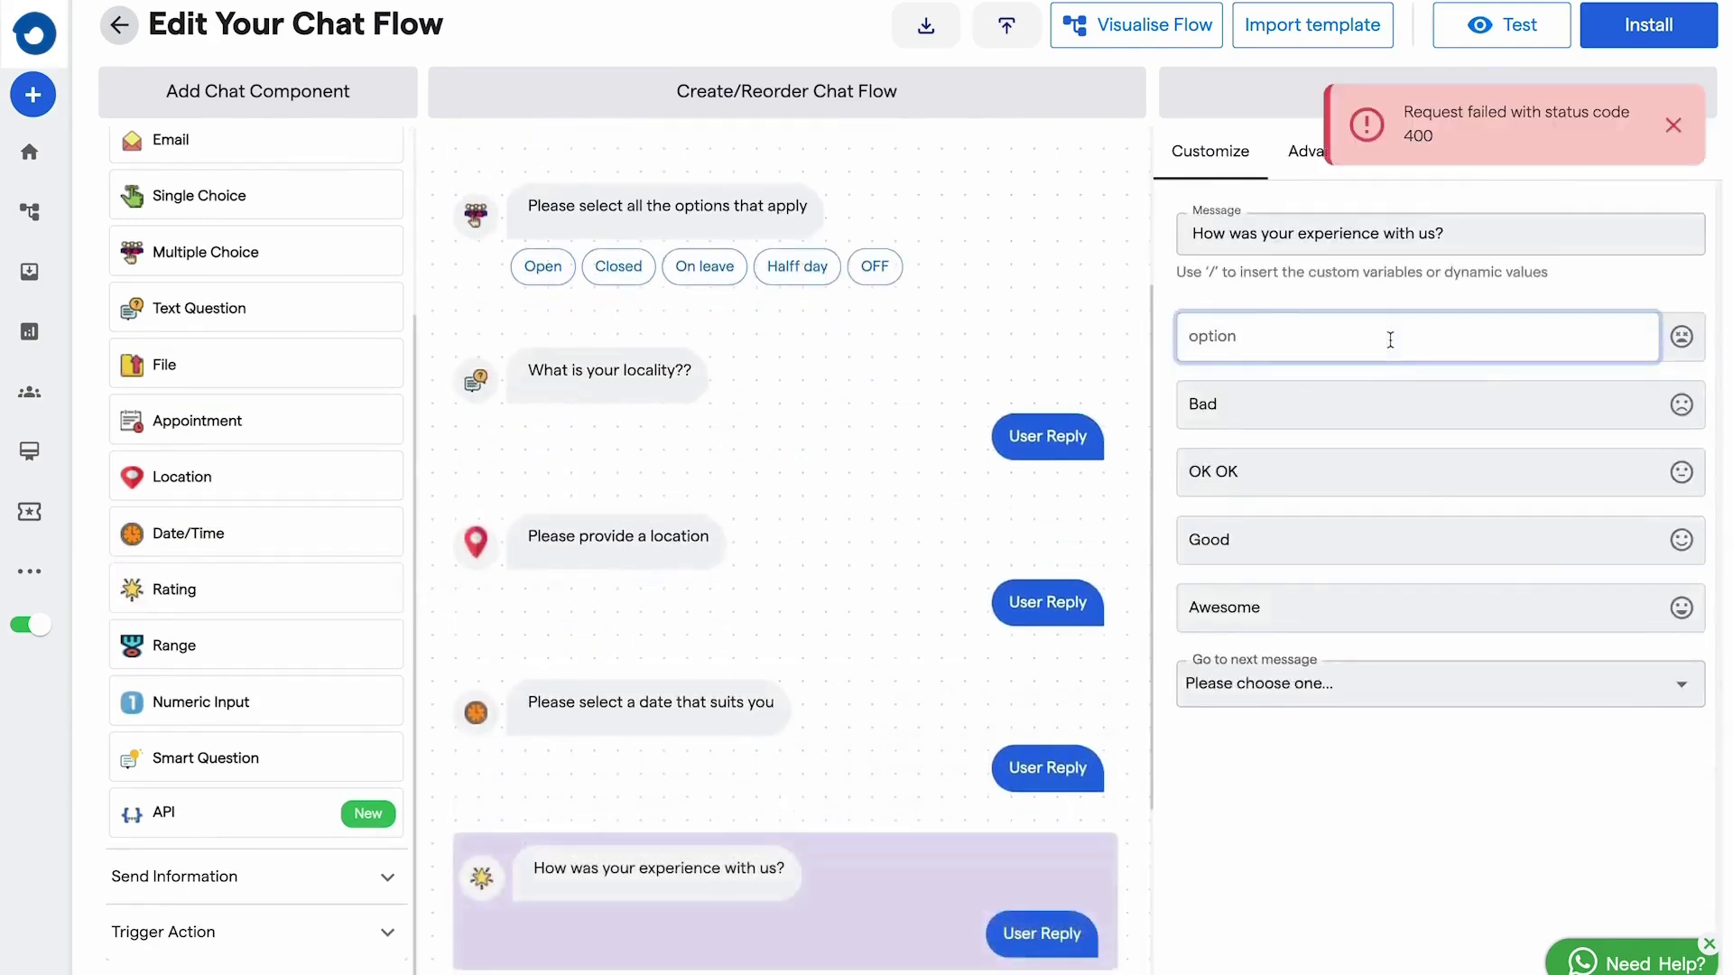
pyautogui.click(1236, 341)
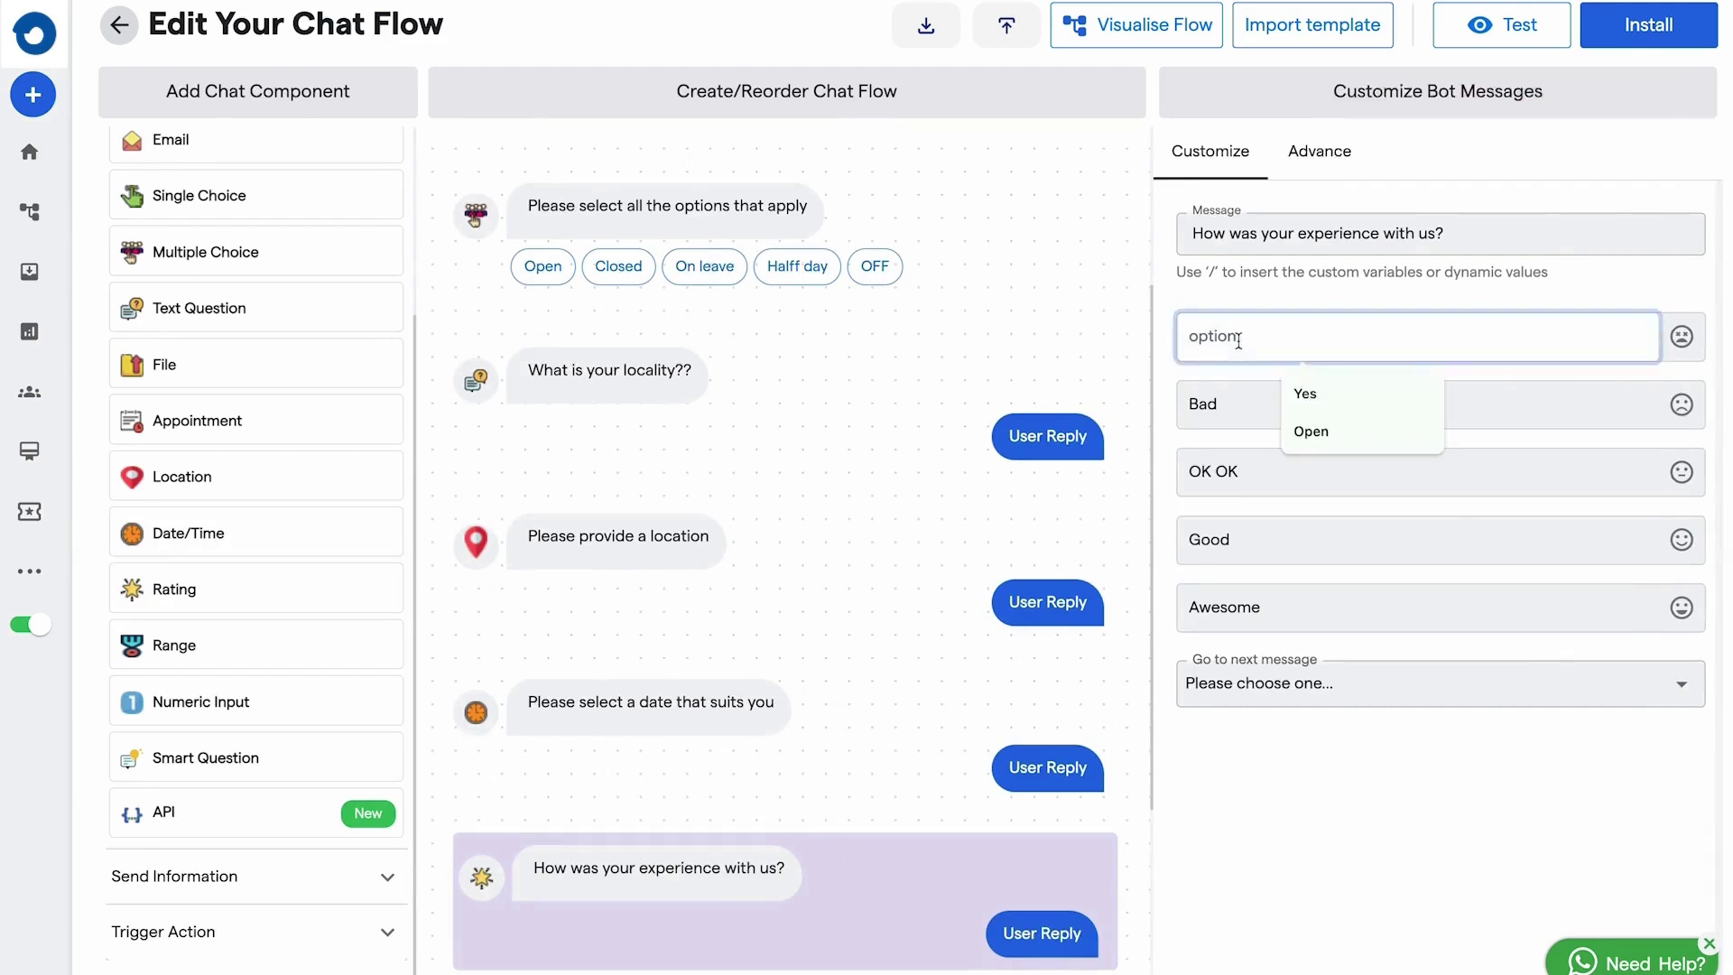
pyautogui.write('Exrtraordinary')
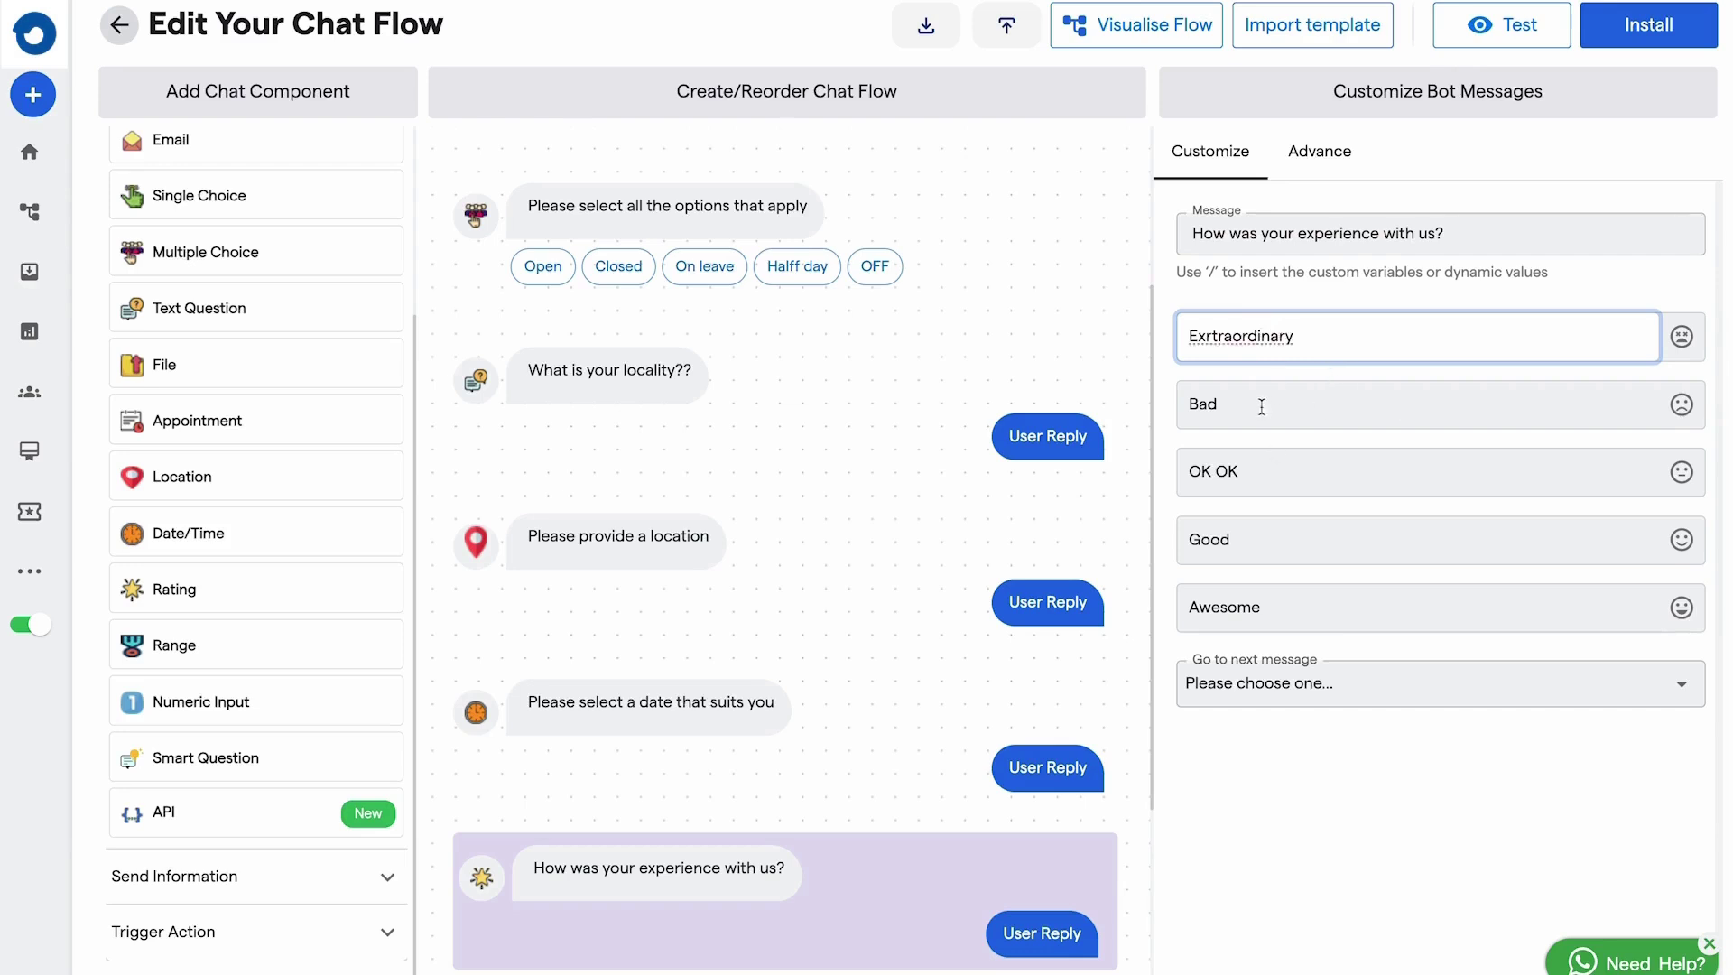
pyautogui.click(1248, 406)
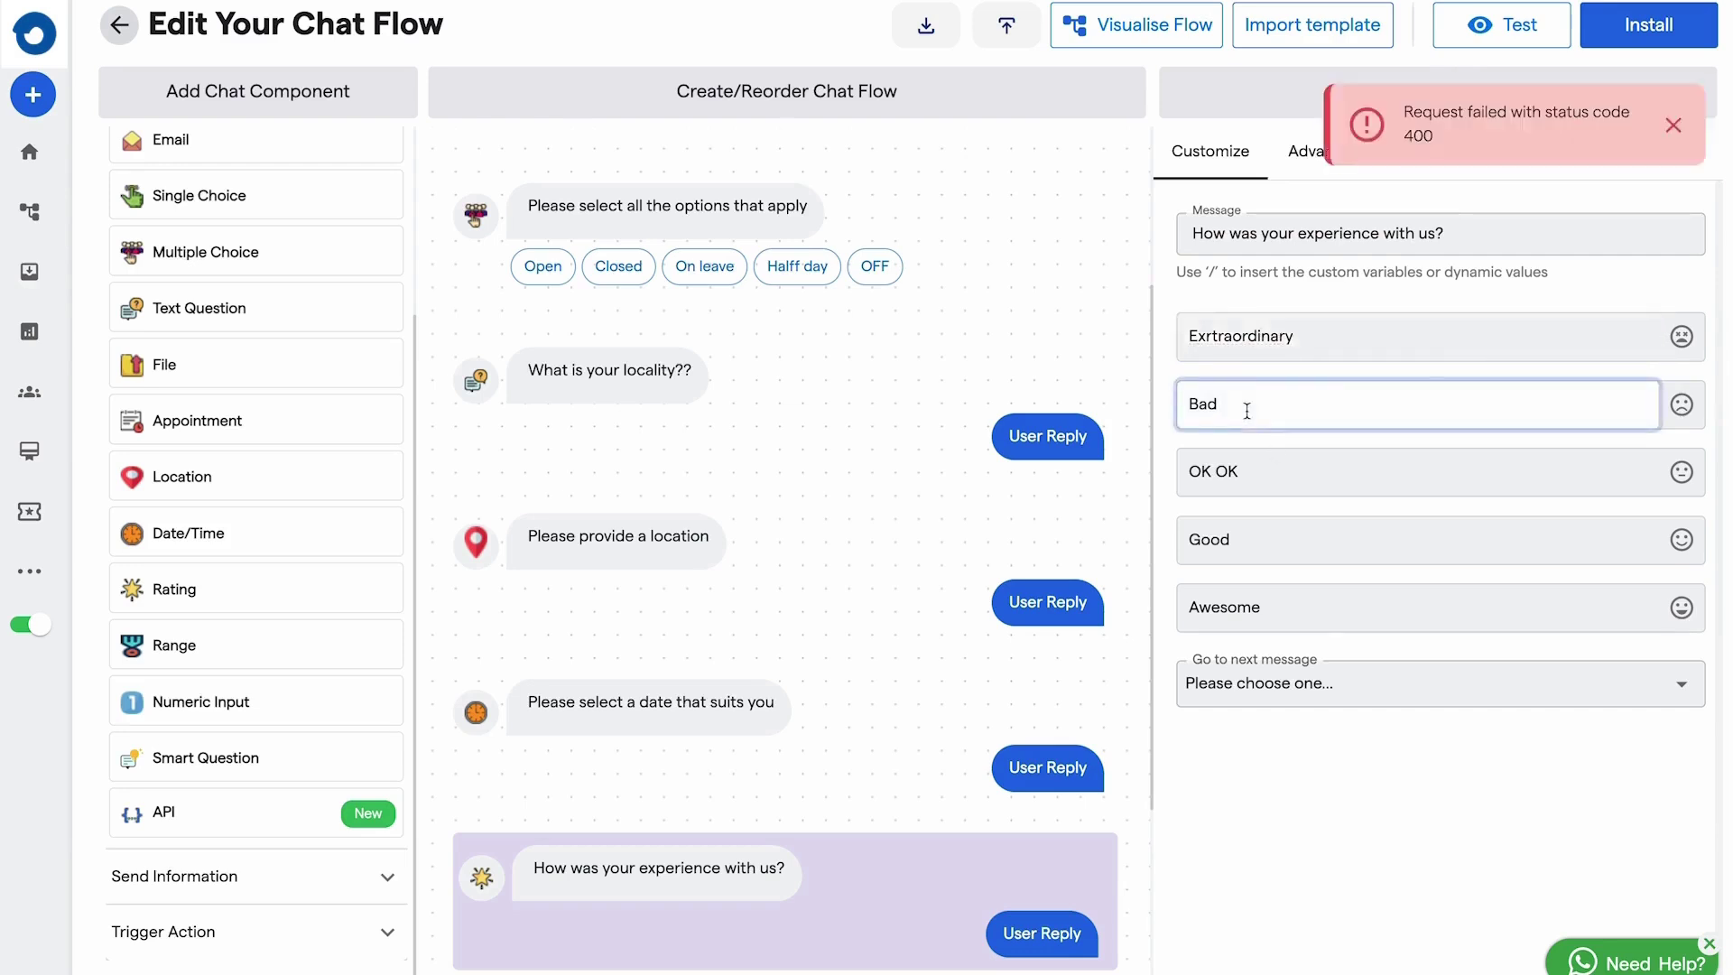
pyautogui.click(1672, 125)
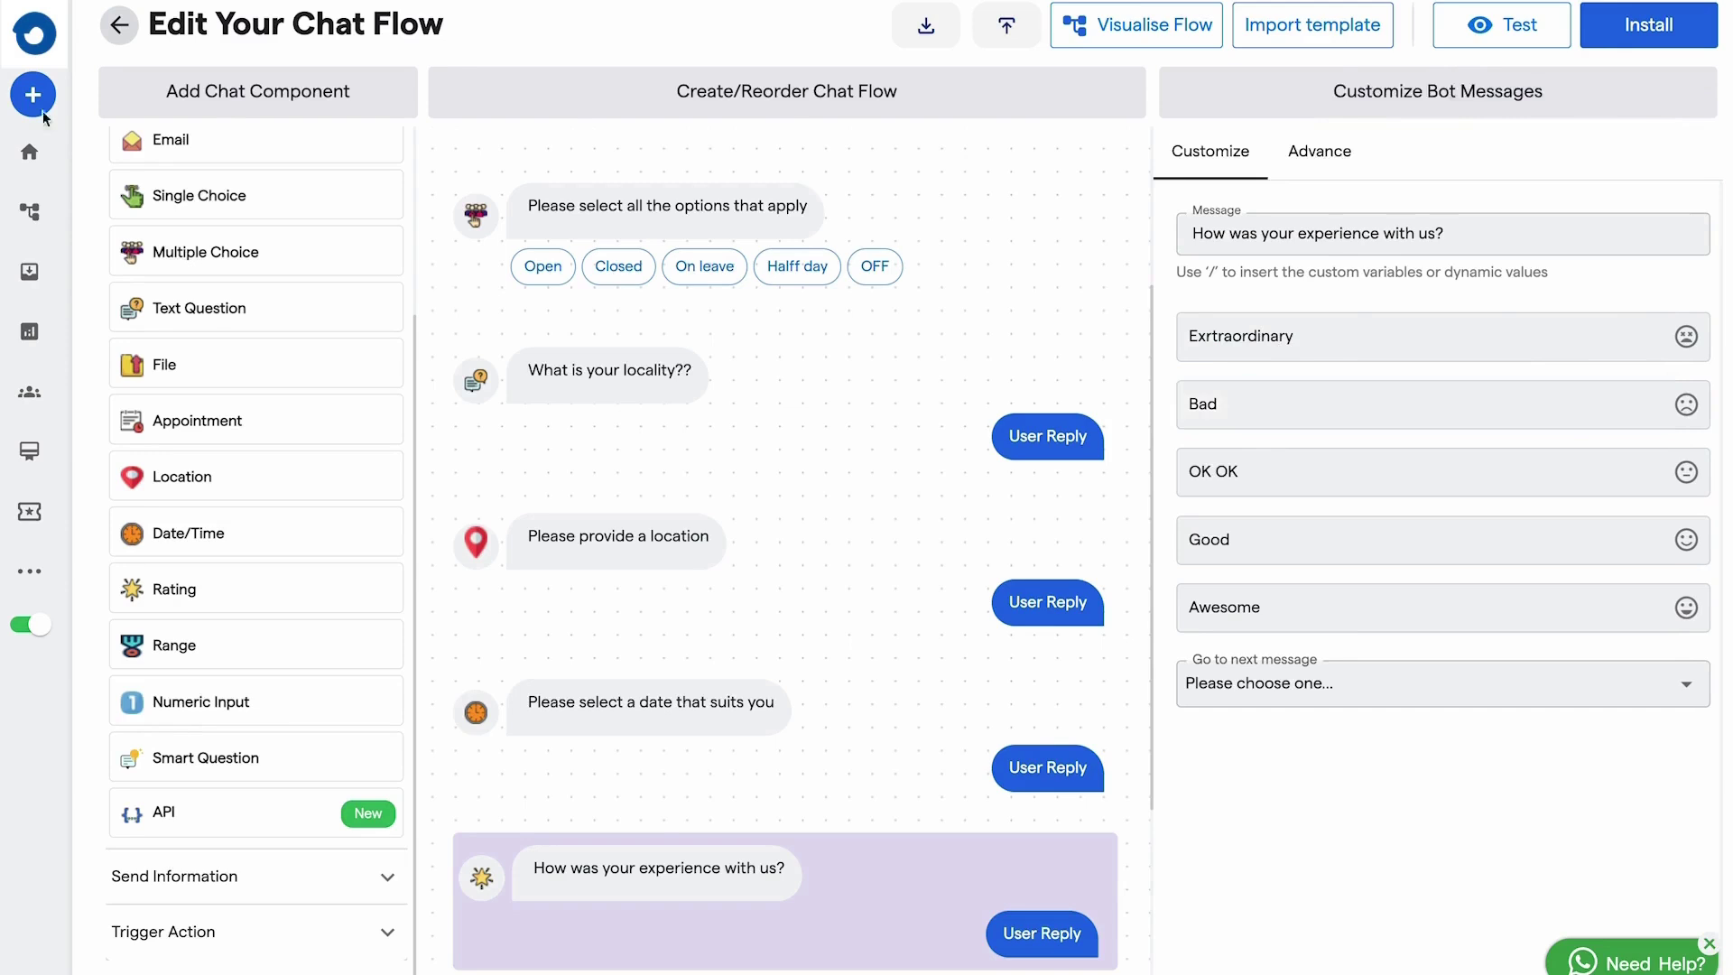
pyautogui.click(194, 660)
# - Set the range question from 1 to 20, then add numeric input and smart questions
pyautogui.click(1212, 406)
pyautogui.press('BackSpace')
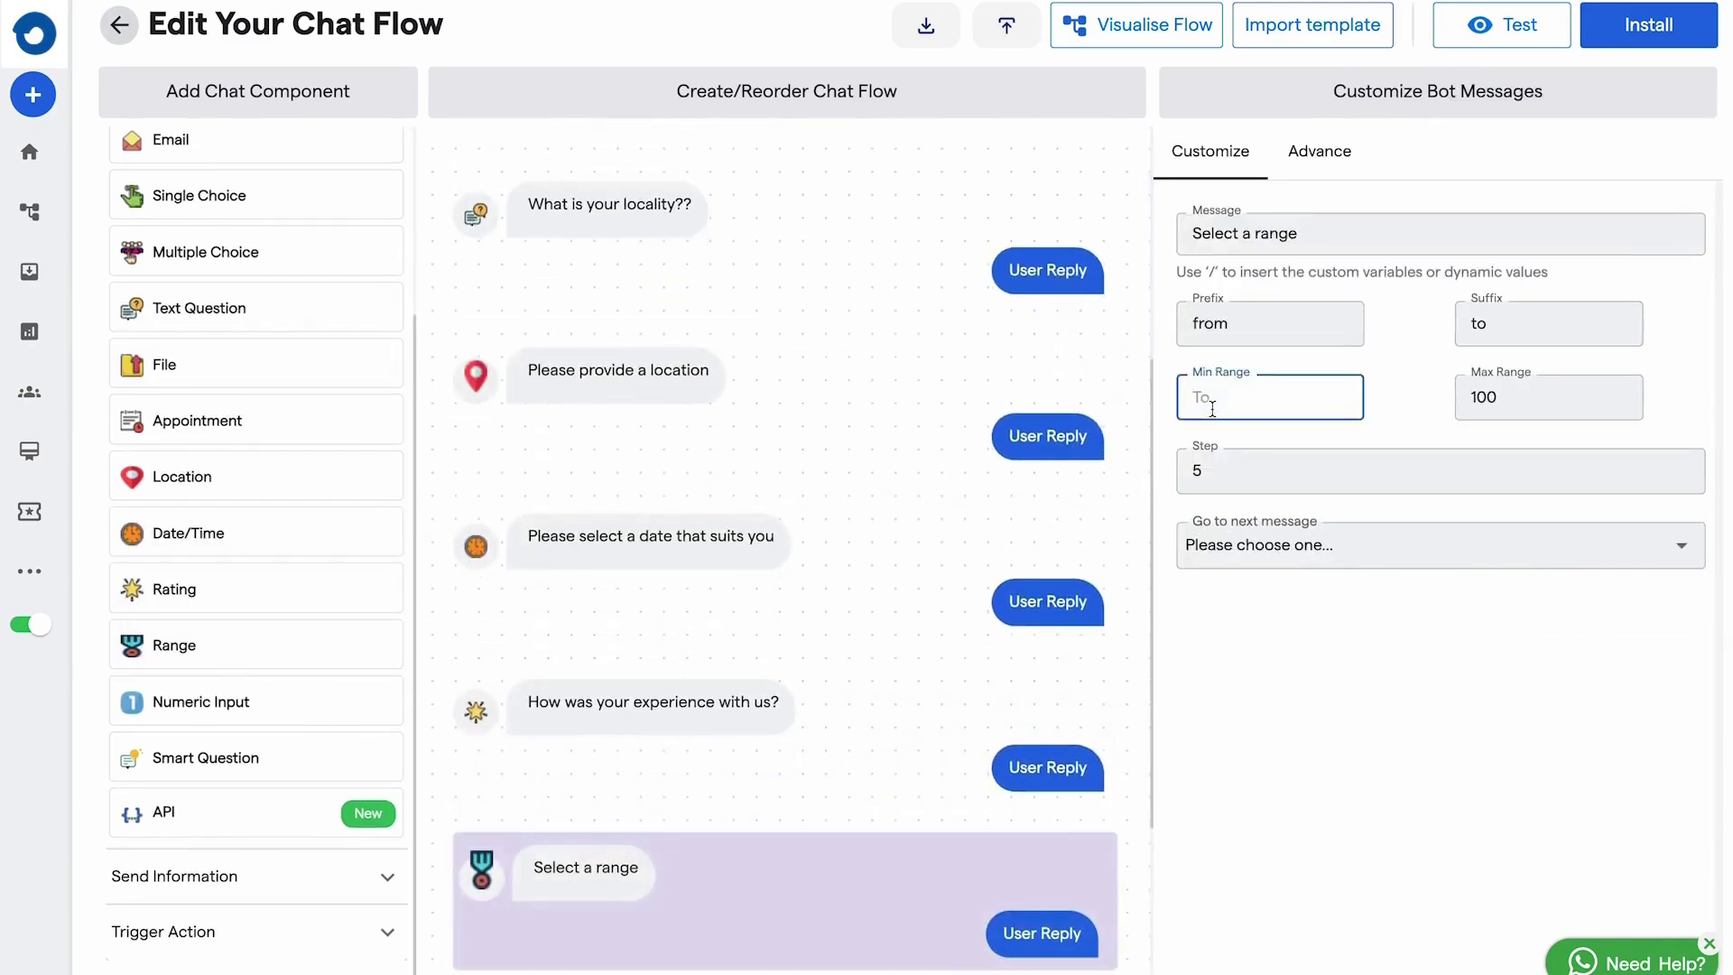
pyautogui.write('1')
pyautogui.click(1534, 428)
pyautogui.click(1531, 397)
pyautogui.press('BackSpace')
pyautogui.press('BackSpace')
pyautogui.press('BackSpace')
pyautogui.write('20')
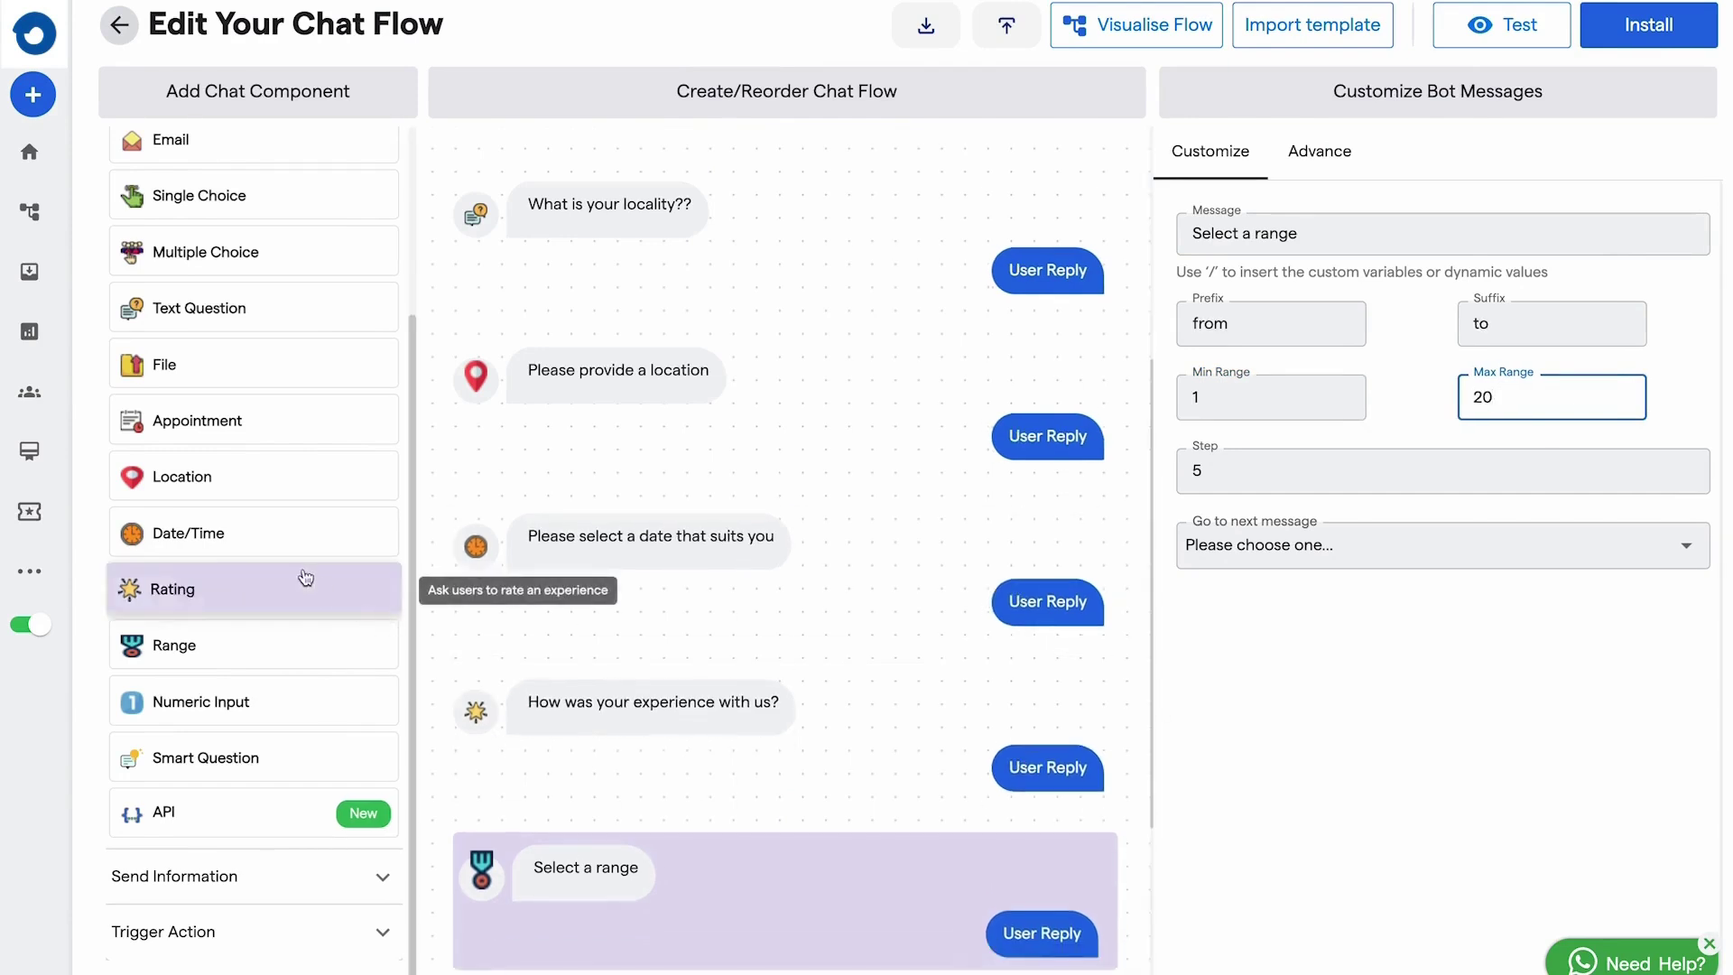
pyautogui.click(245, 705)
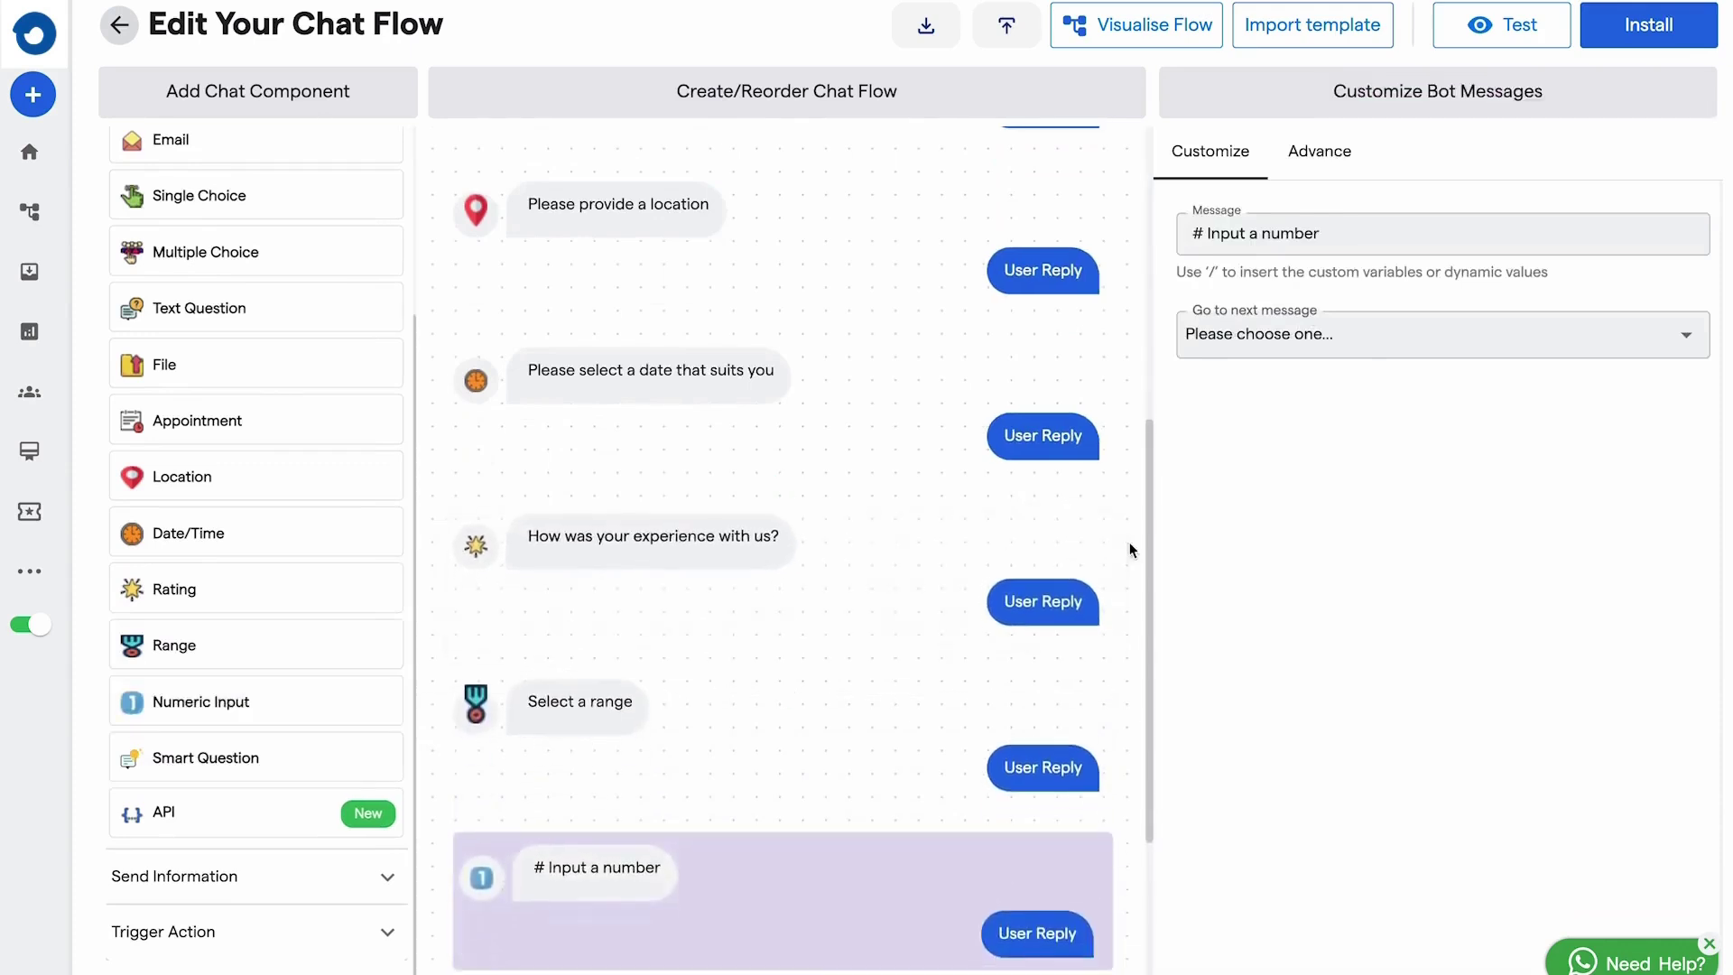
pyautogui.click(207, 757)
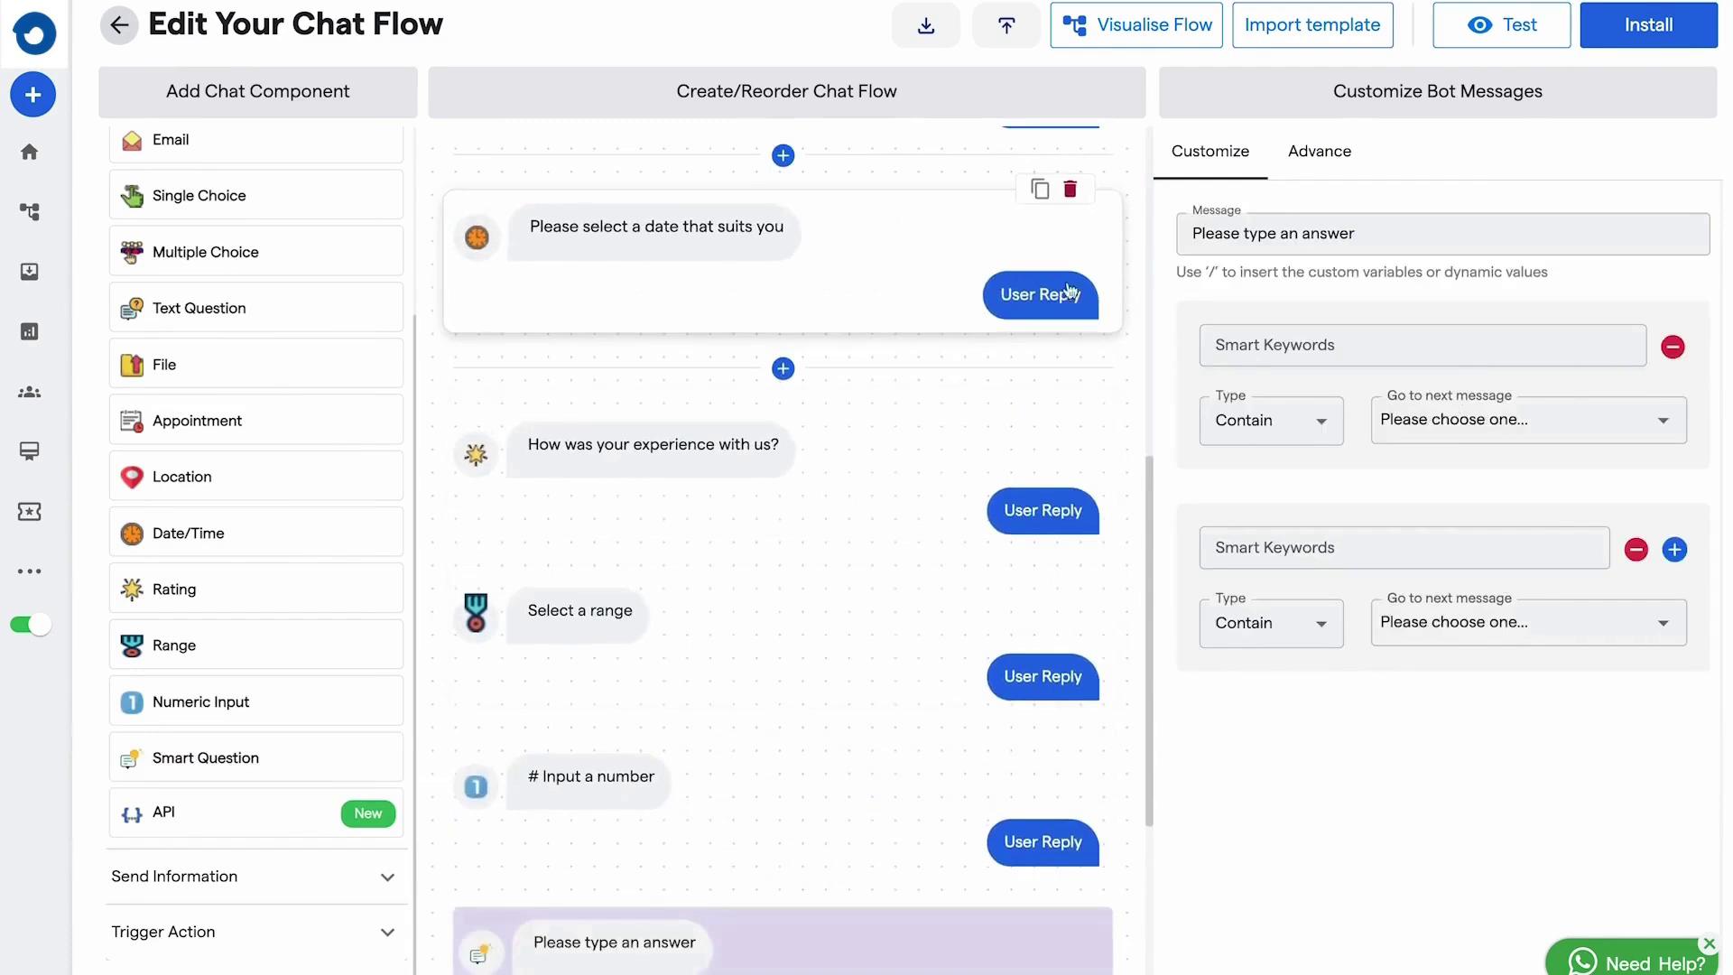
# - Set smart keyword 0 (Contain) to route to the 'Welcome to BotPenguin' message, adding a second keyword rule
pyautogui.click(1381, 357)
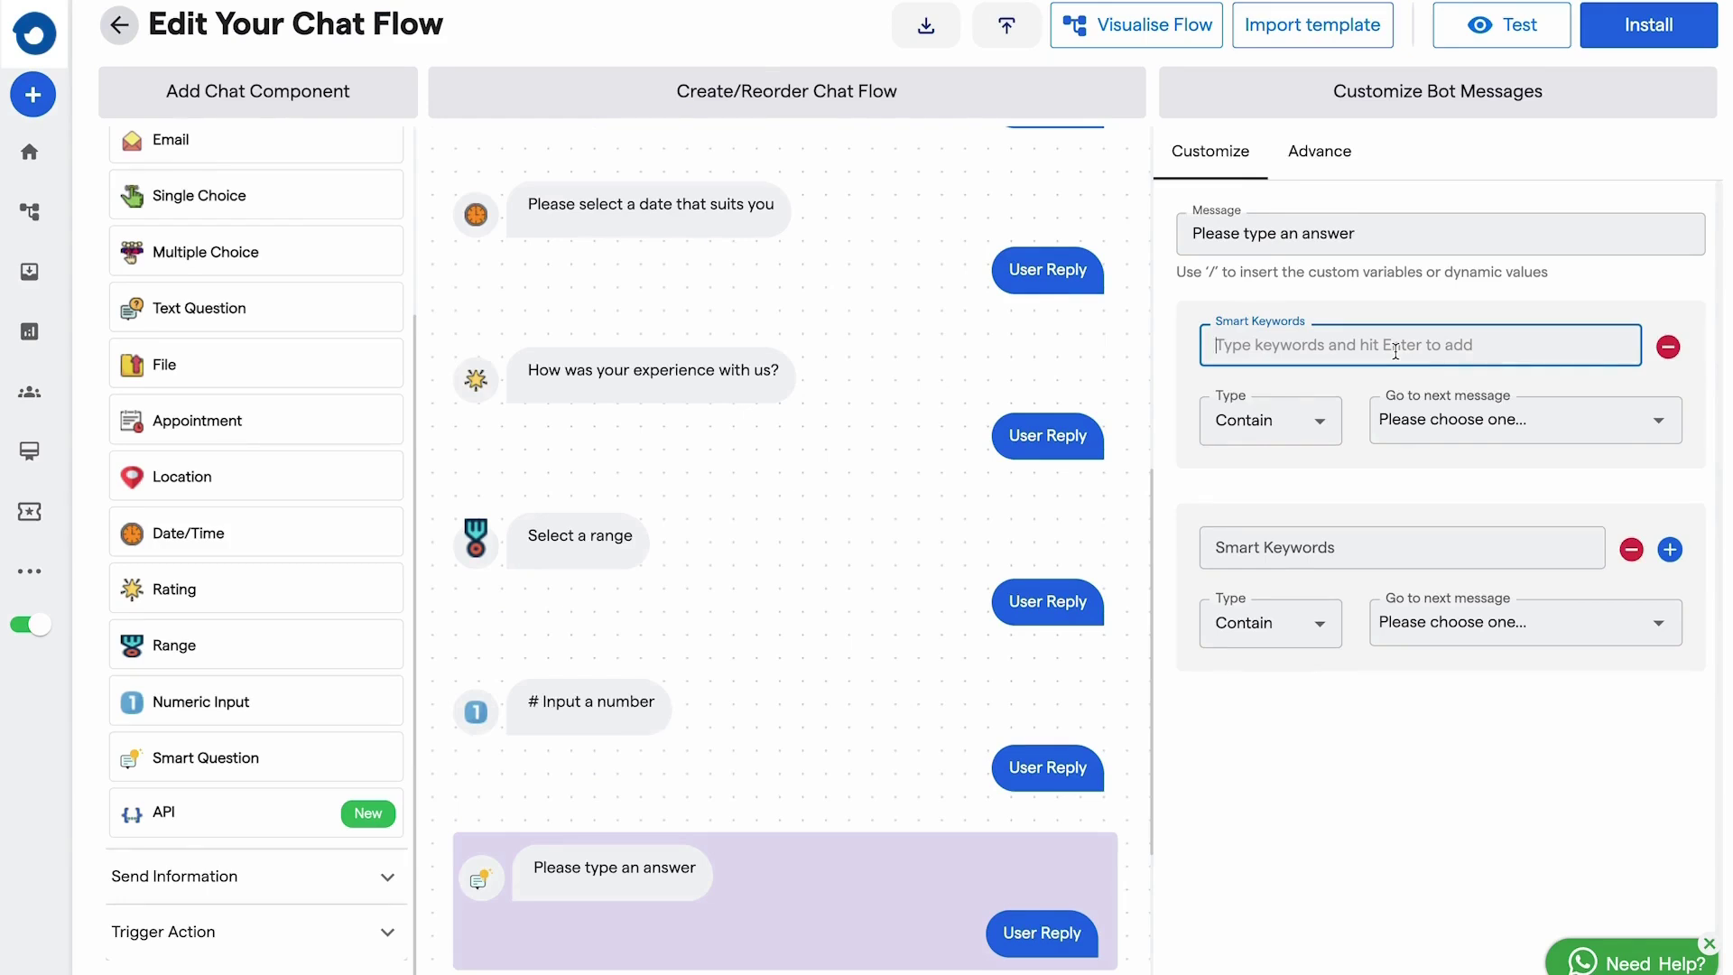
pyautogui.write('24')
pyautogui.click(1534, 429)
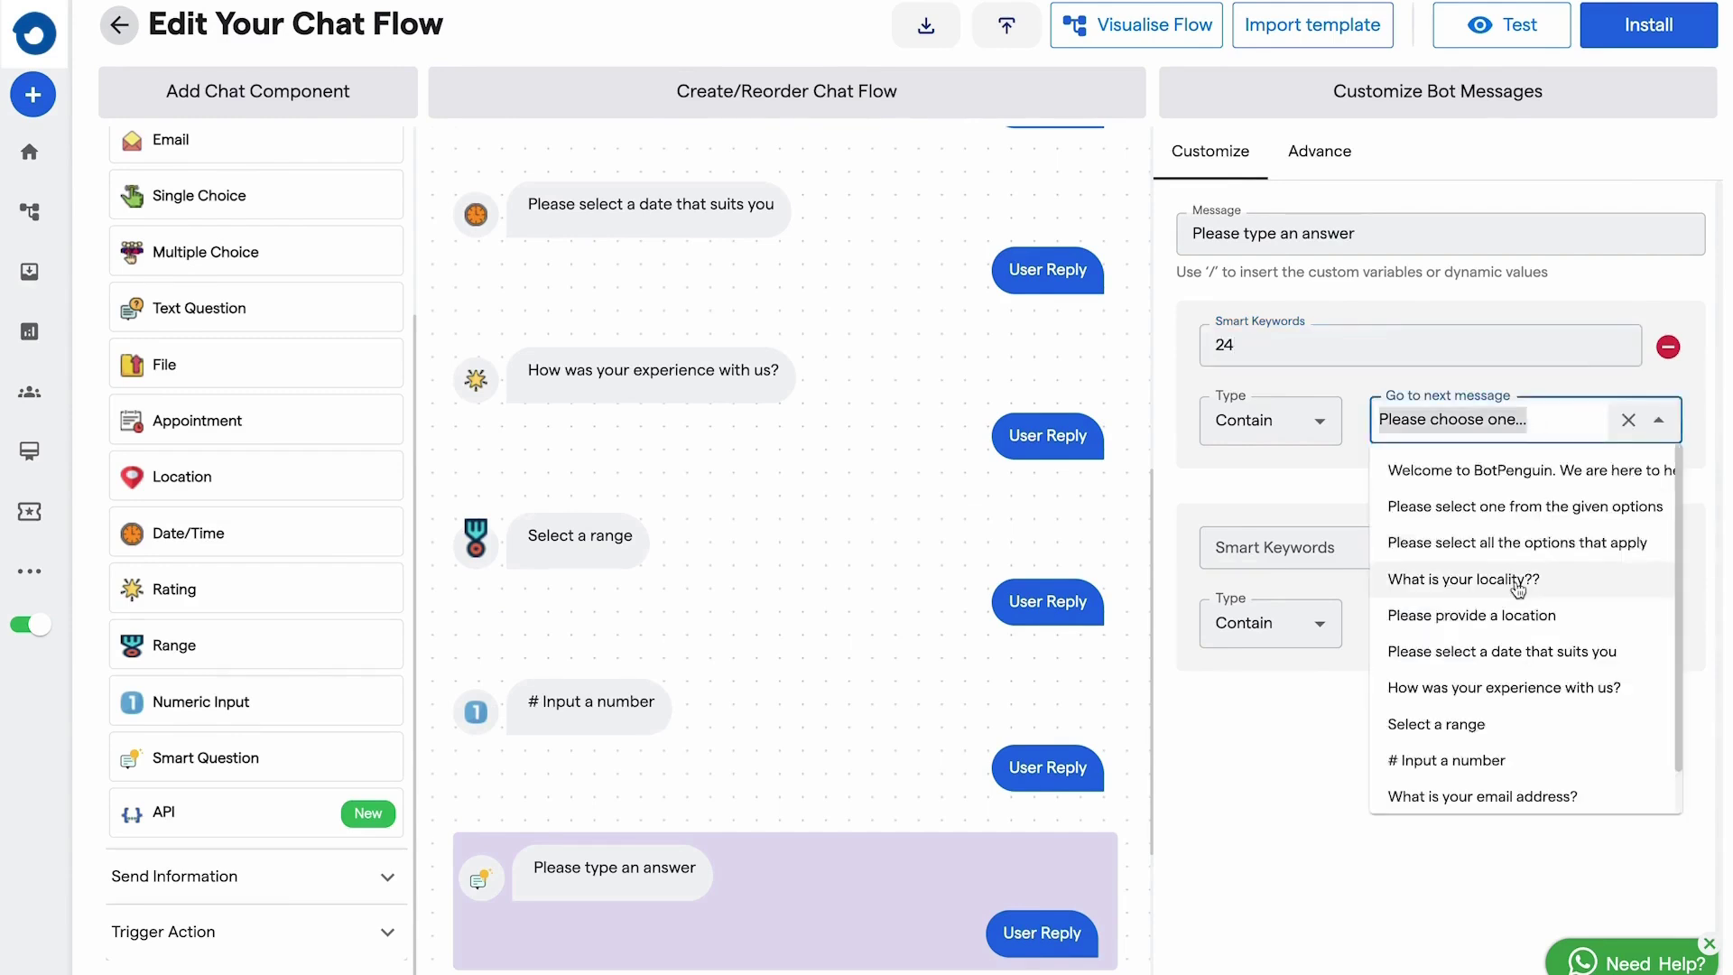
pyautogui.scroll(-1, 1519, 588)
pyautogui.scroll(1, 1519, 587)
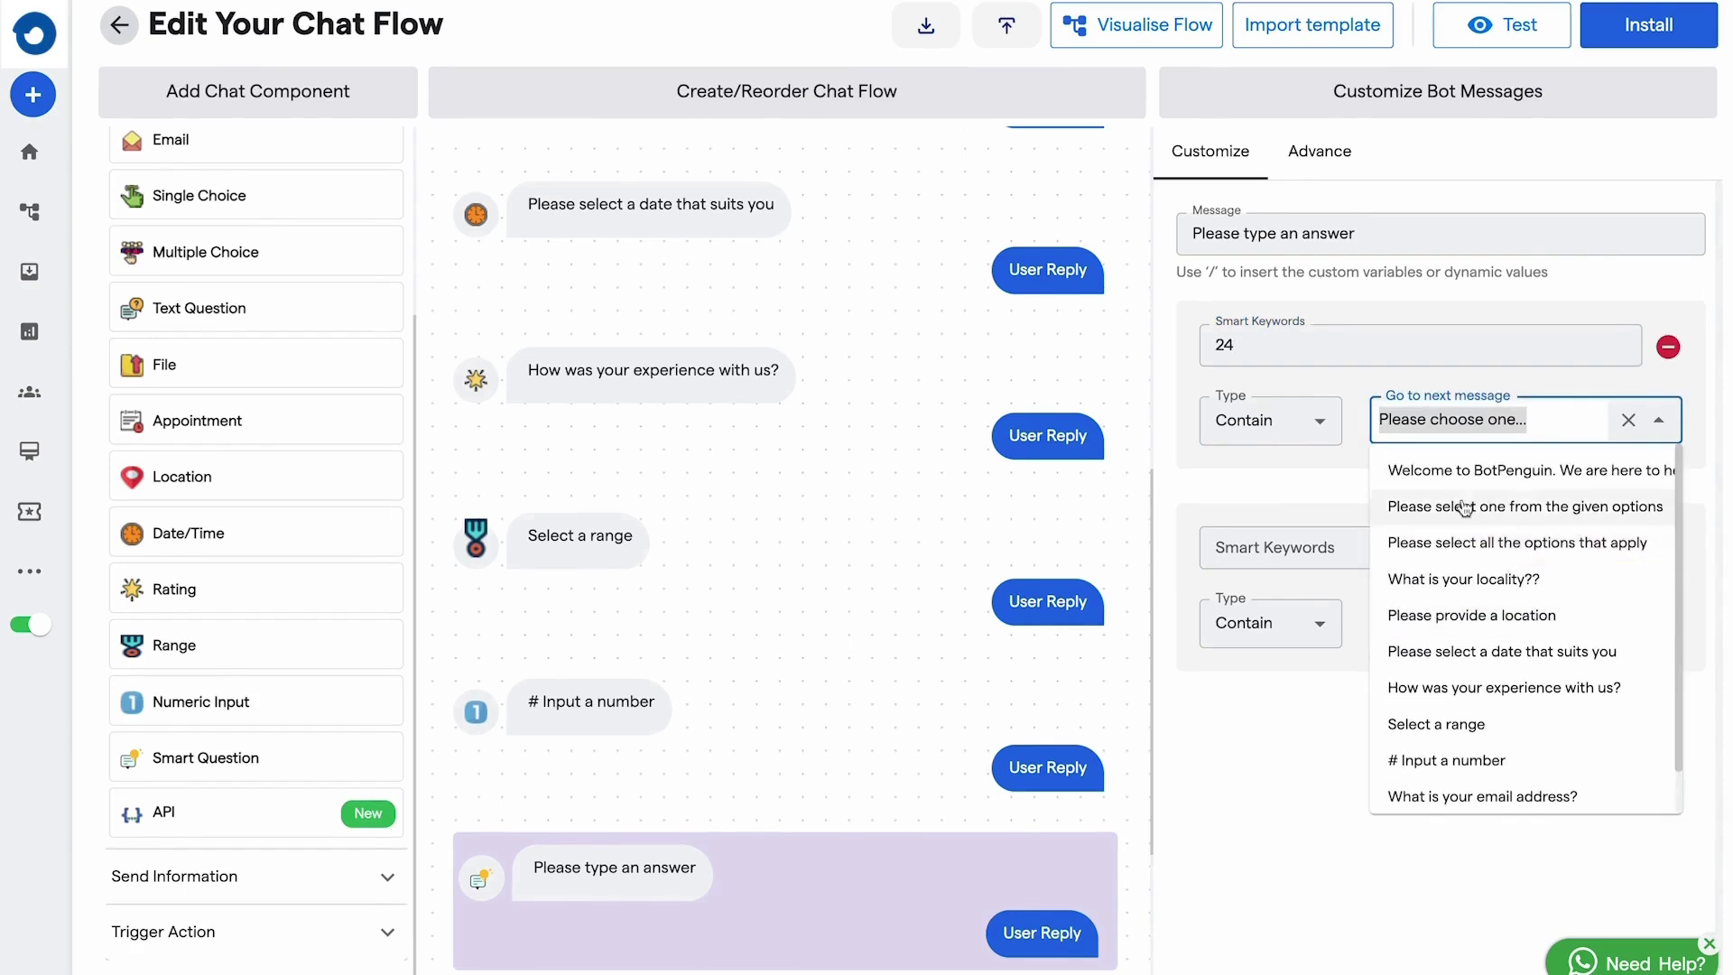
pyautogui.click(1456, 473)
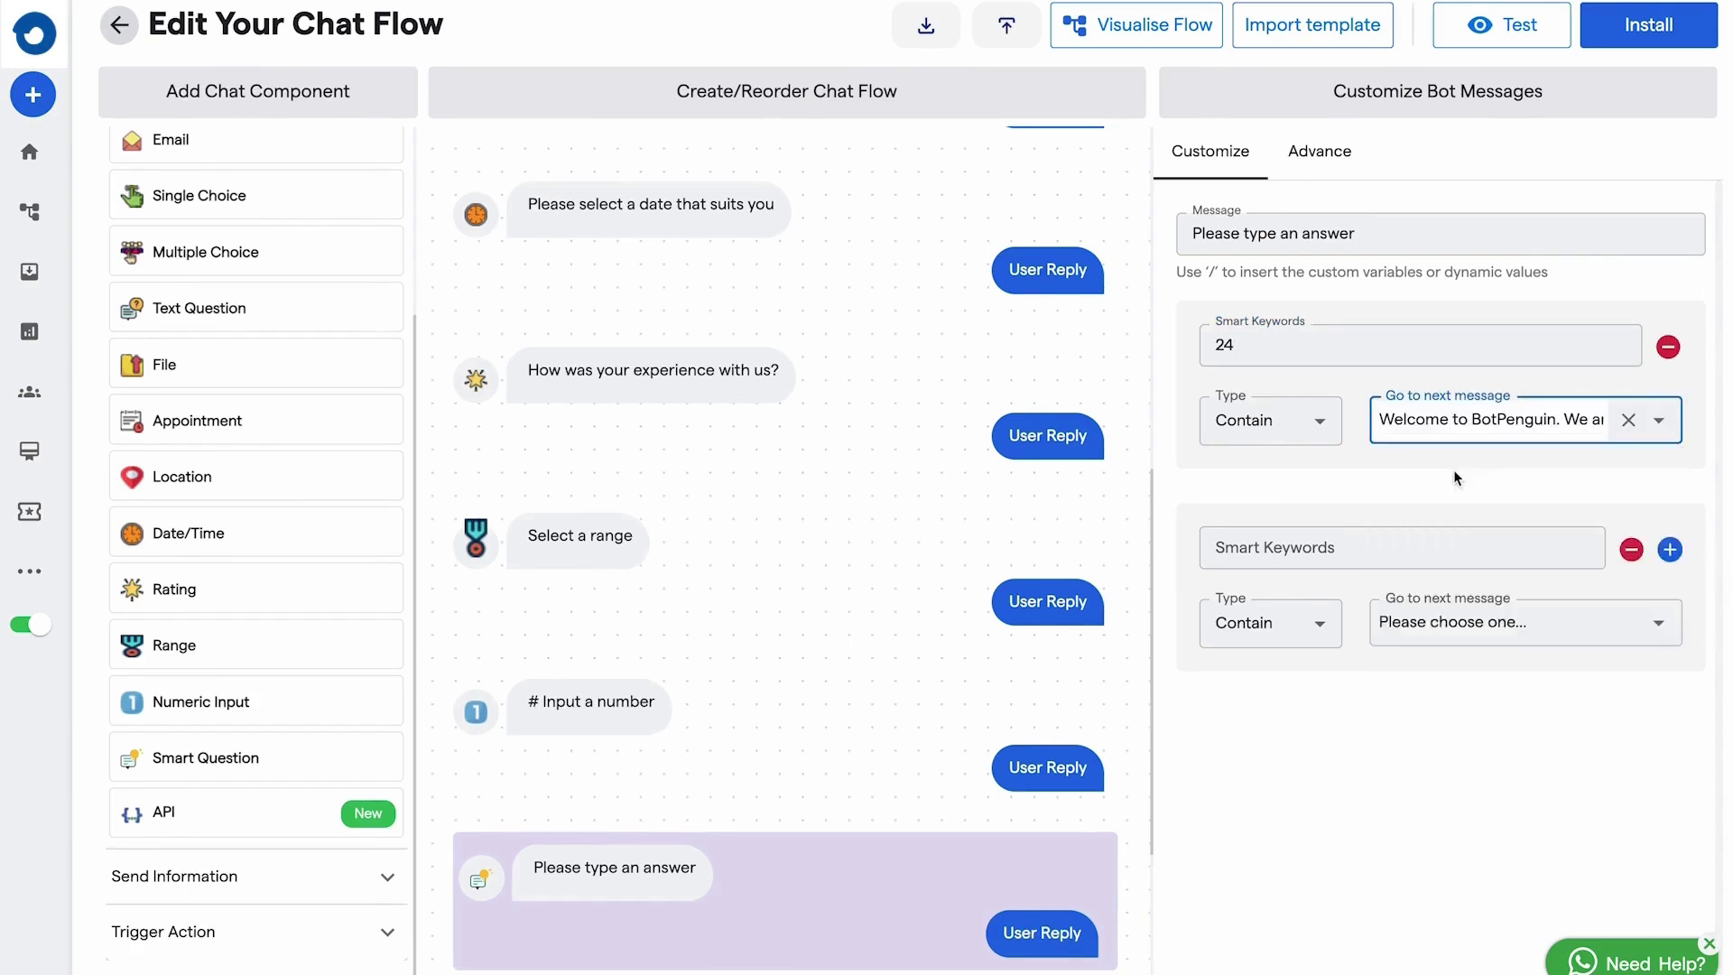
pyautogui.click(1332, 546)
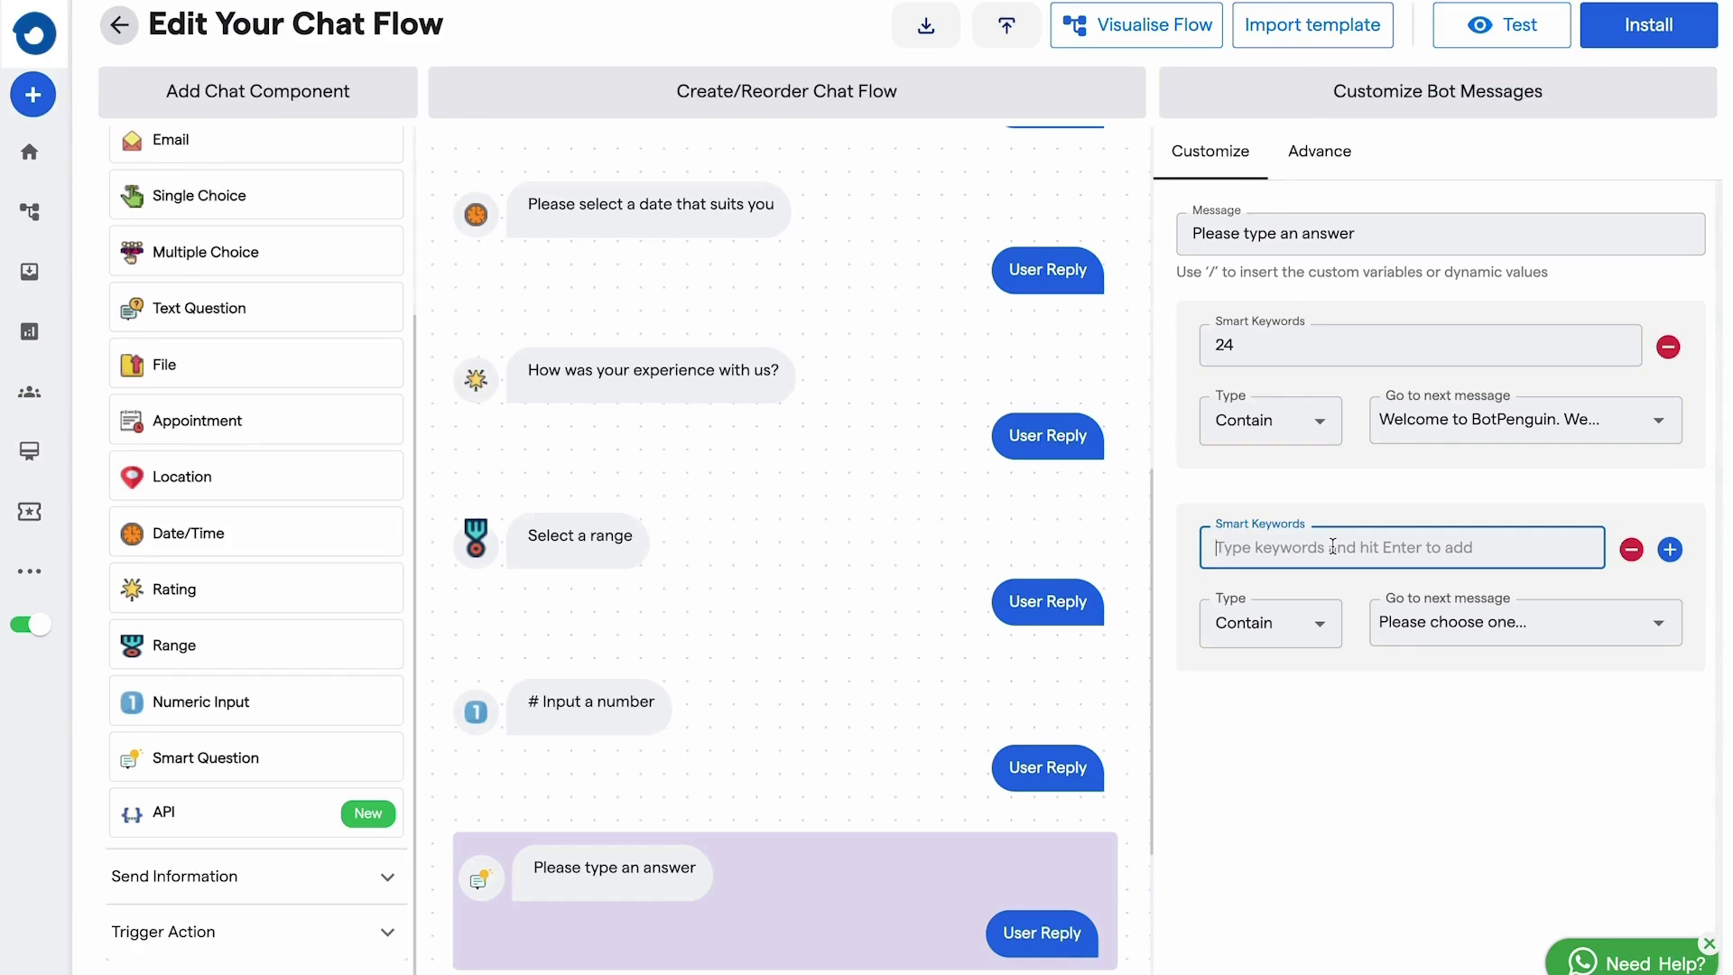
pyautogui.click(1381, 344)
pyautogui.press('BackSpace')
pyautogui.press('BackSpace')
pyautogui.write('0')
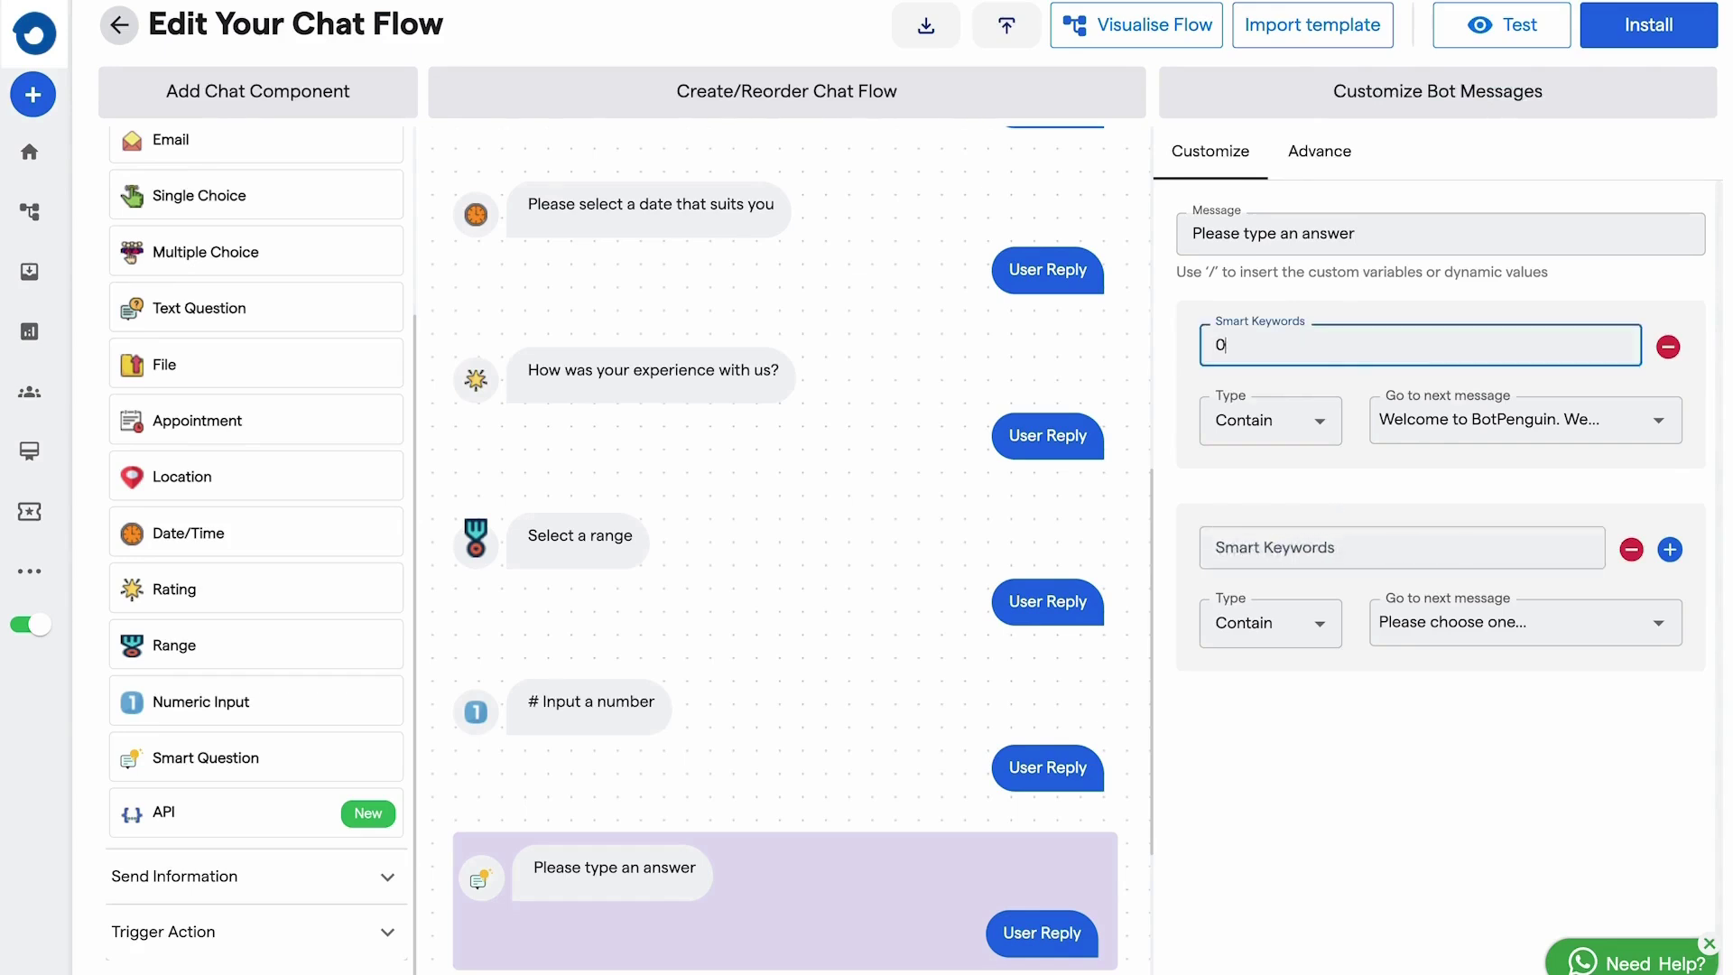
pyautogui.click(1547, 408)
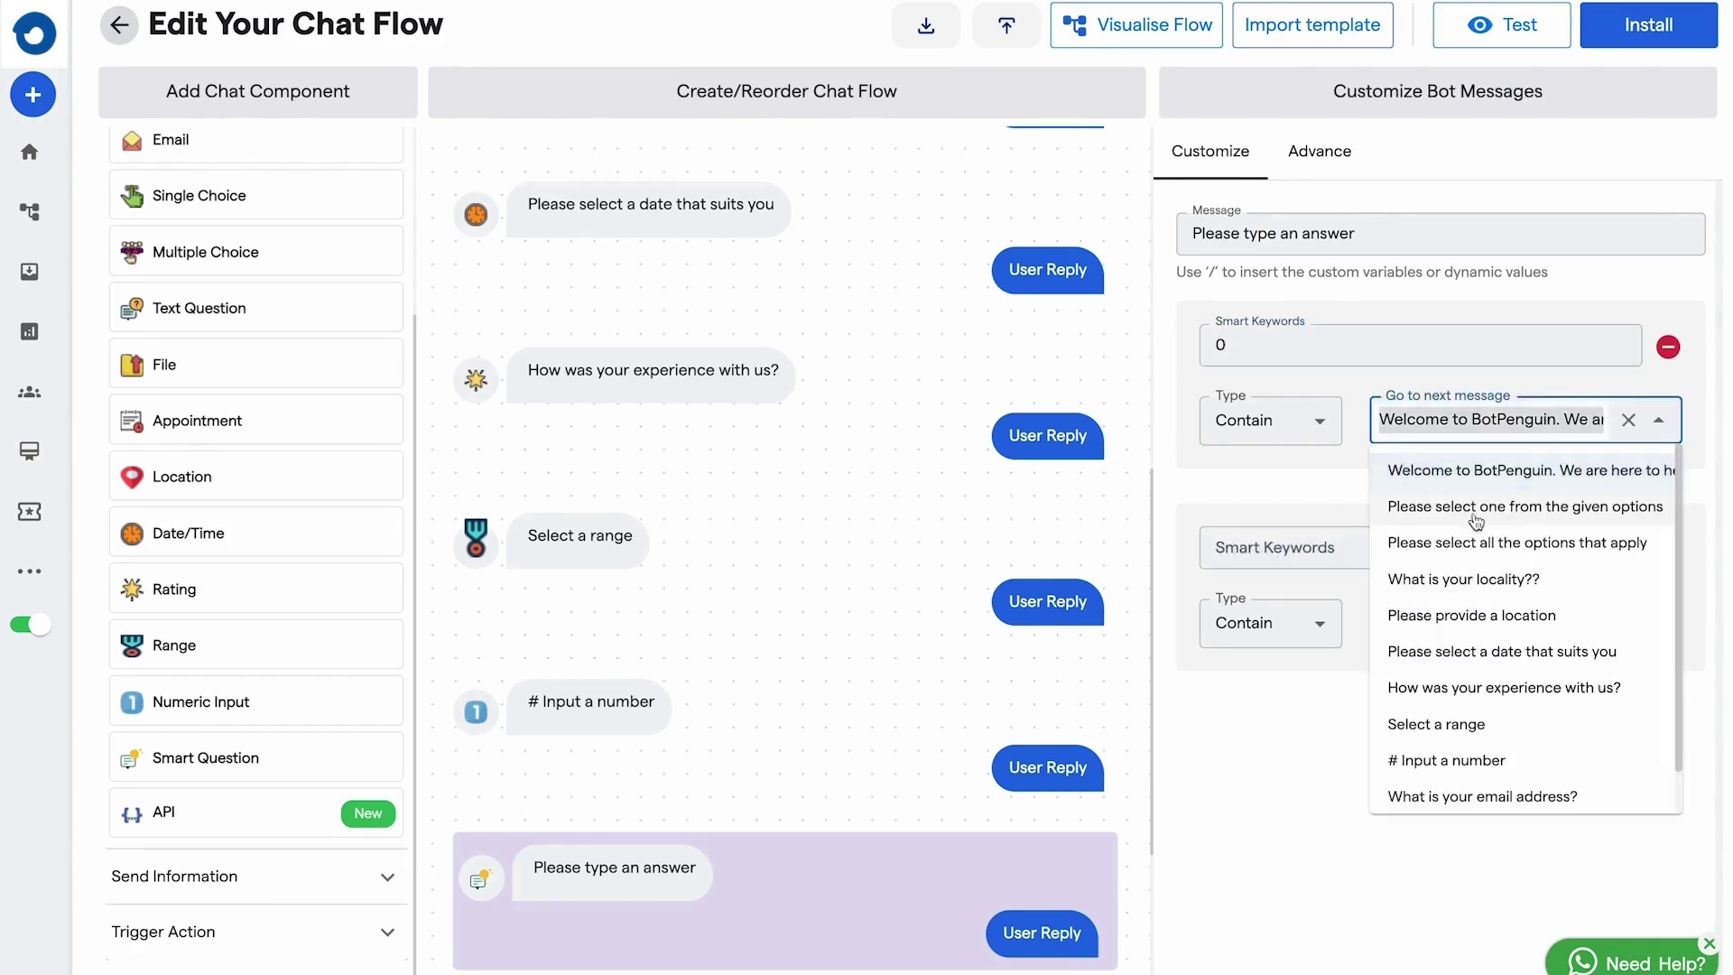
pyautogui.click(1444, 470)
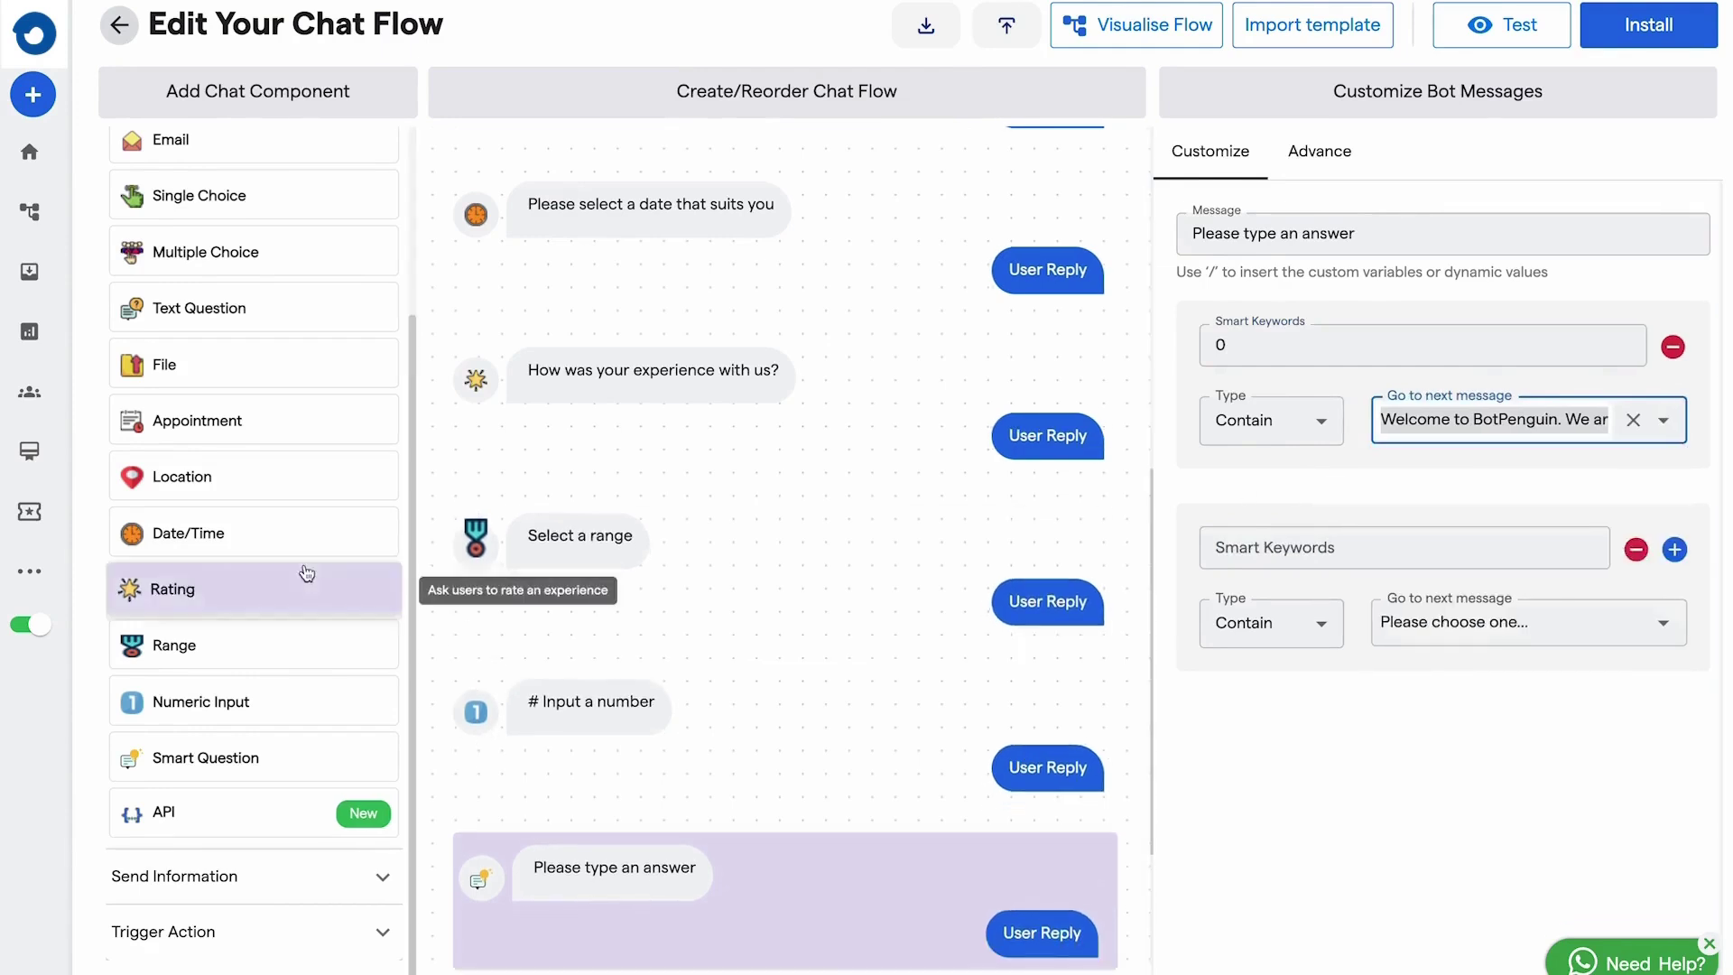
# - Add an API call step offering response codes others, 200 and 400
pyautogui.click(221, 815)
pyautogui.click(1302, 231)
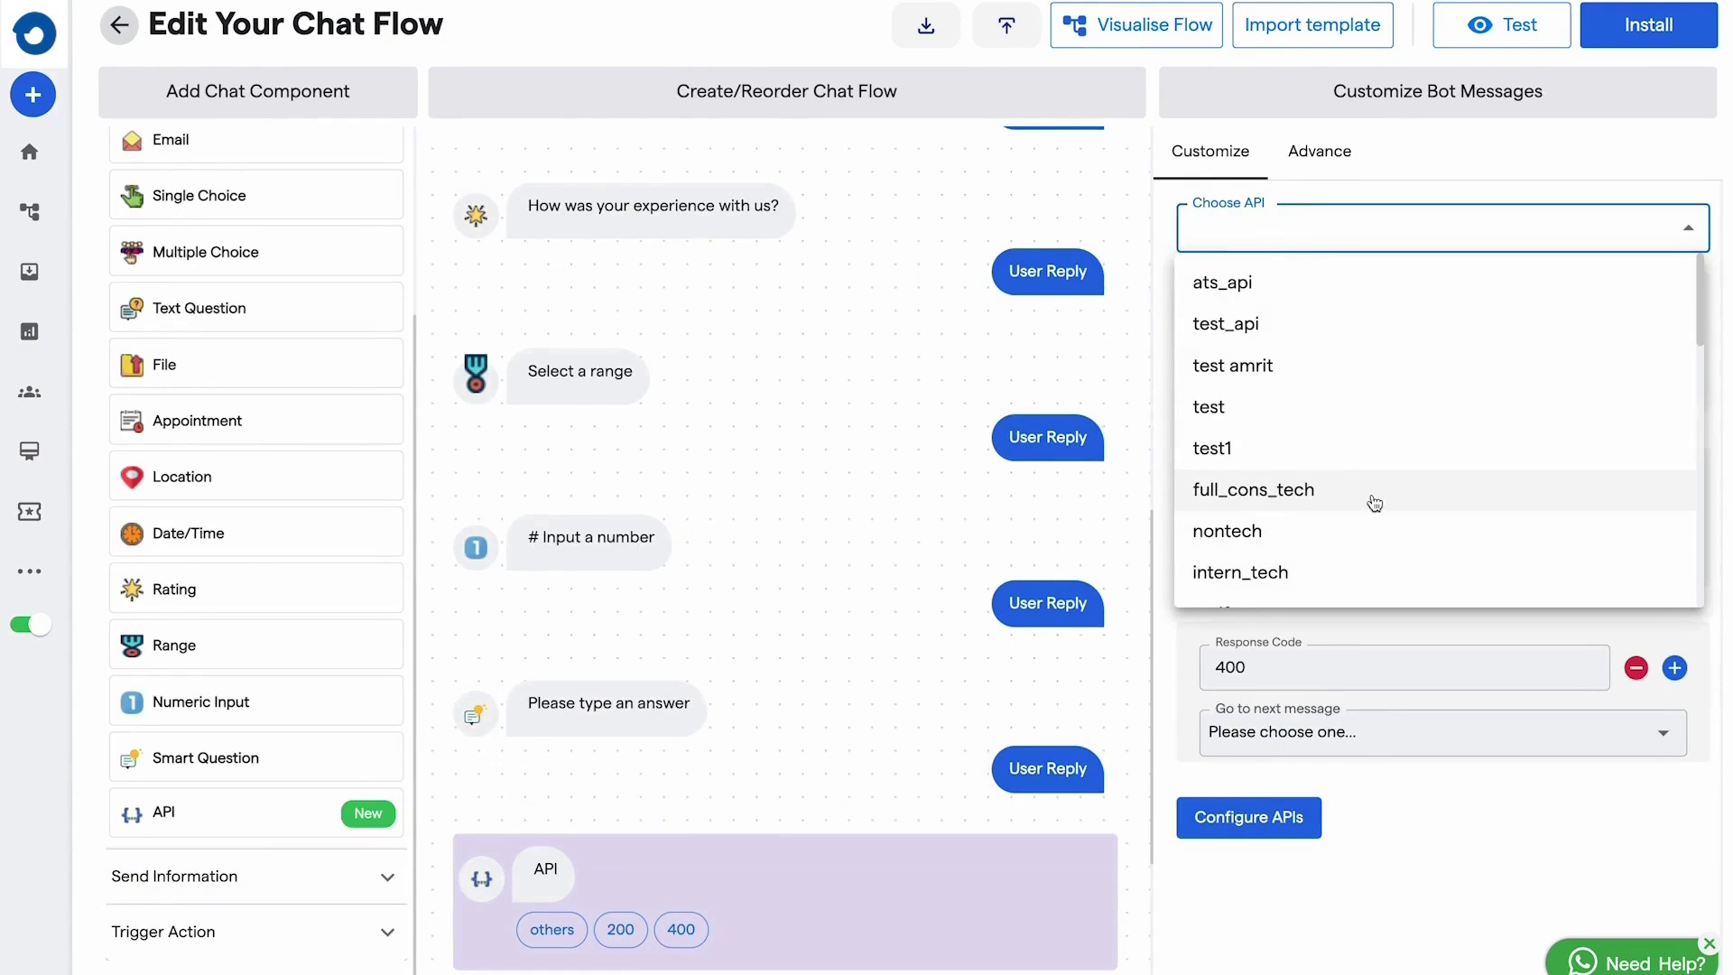
pyautogui.scroll(-1, 1373, 501)
pyautogui.click(208, 877)
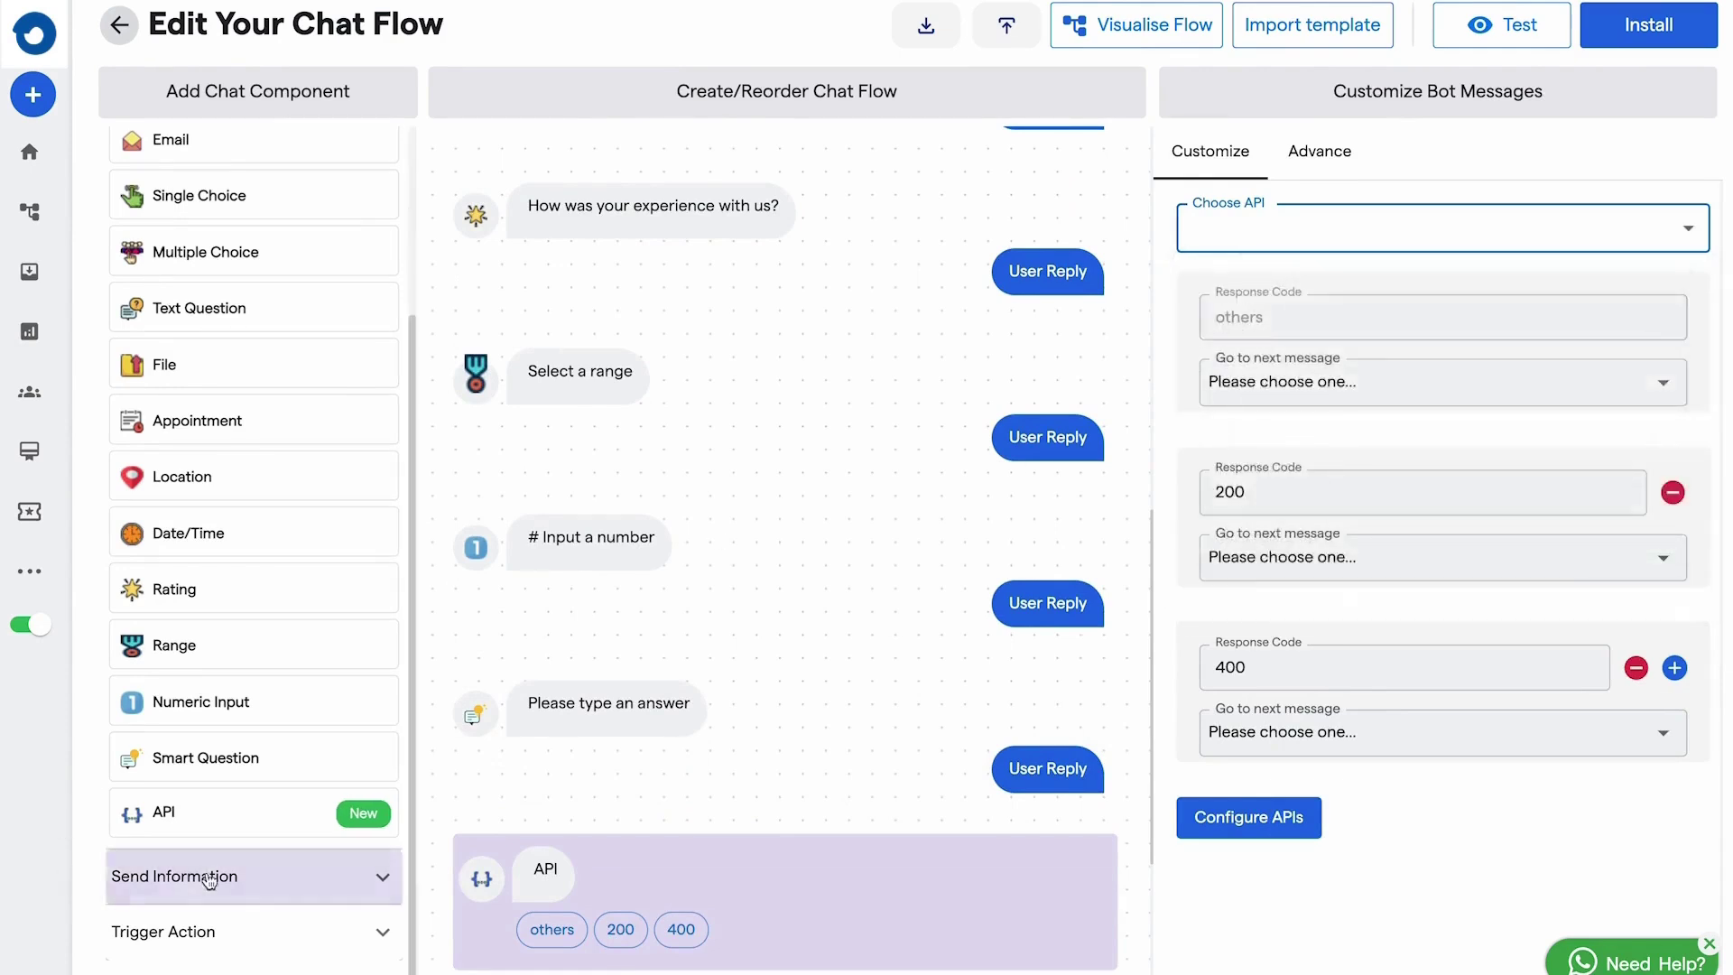
pyautogui.click(208, 877)
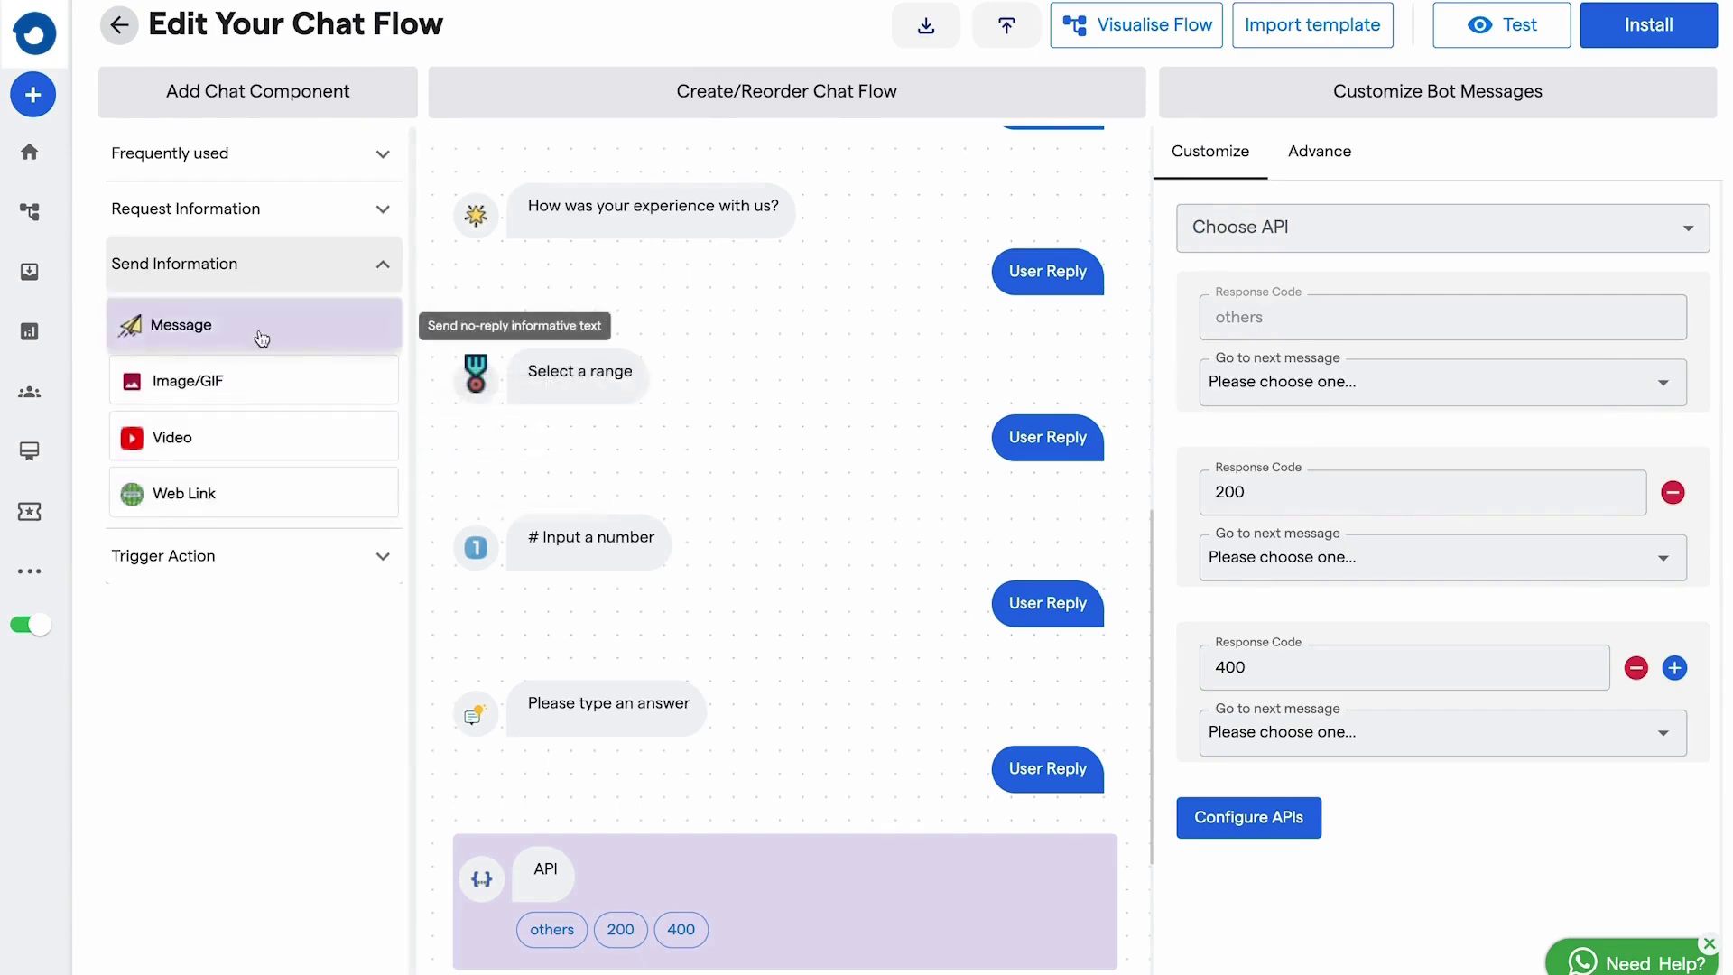
pyautogui.click(295, 564)
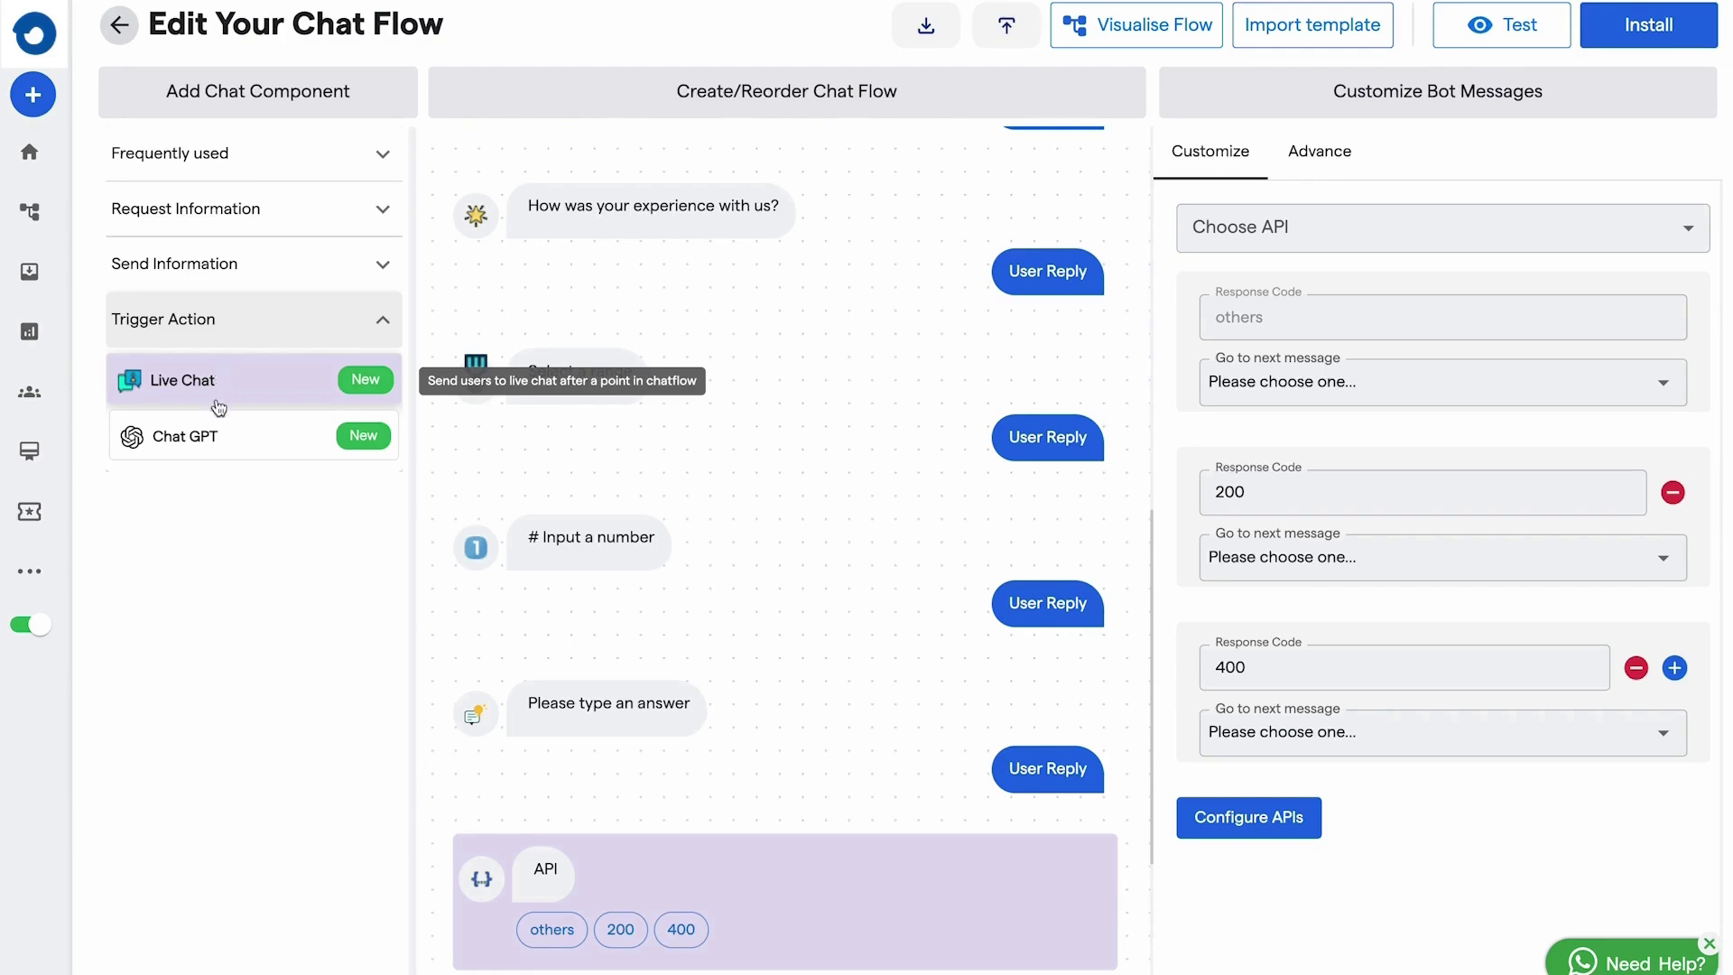
# - Add a 'Welcome to BotPenguin Live Chat' hand-off, view the Team page, and return to the flow
pyautogui.click(237, 383)
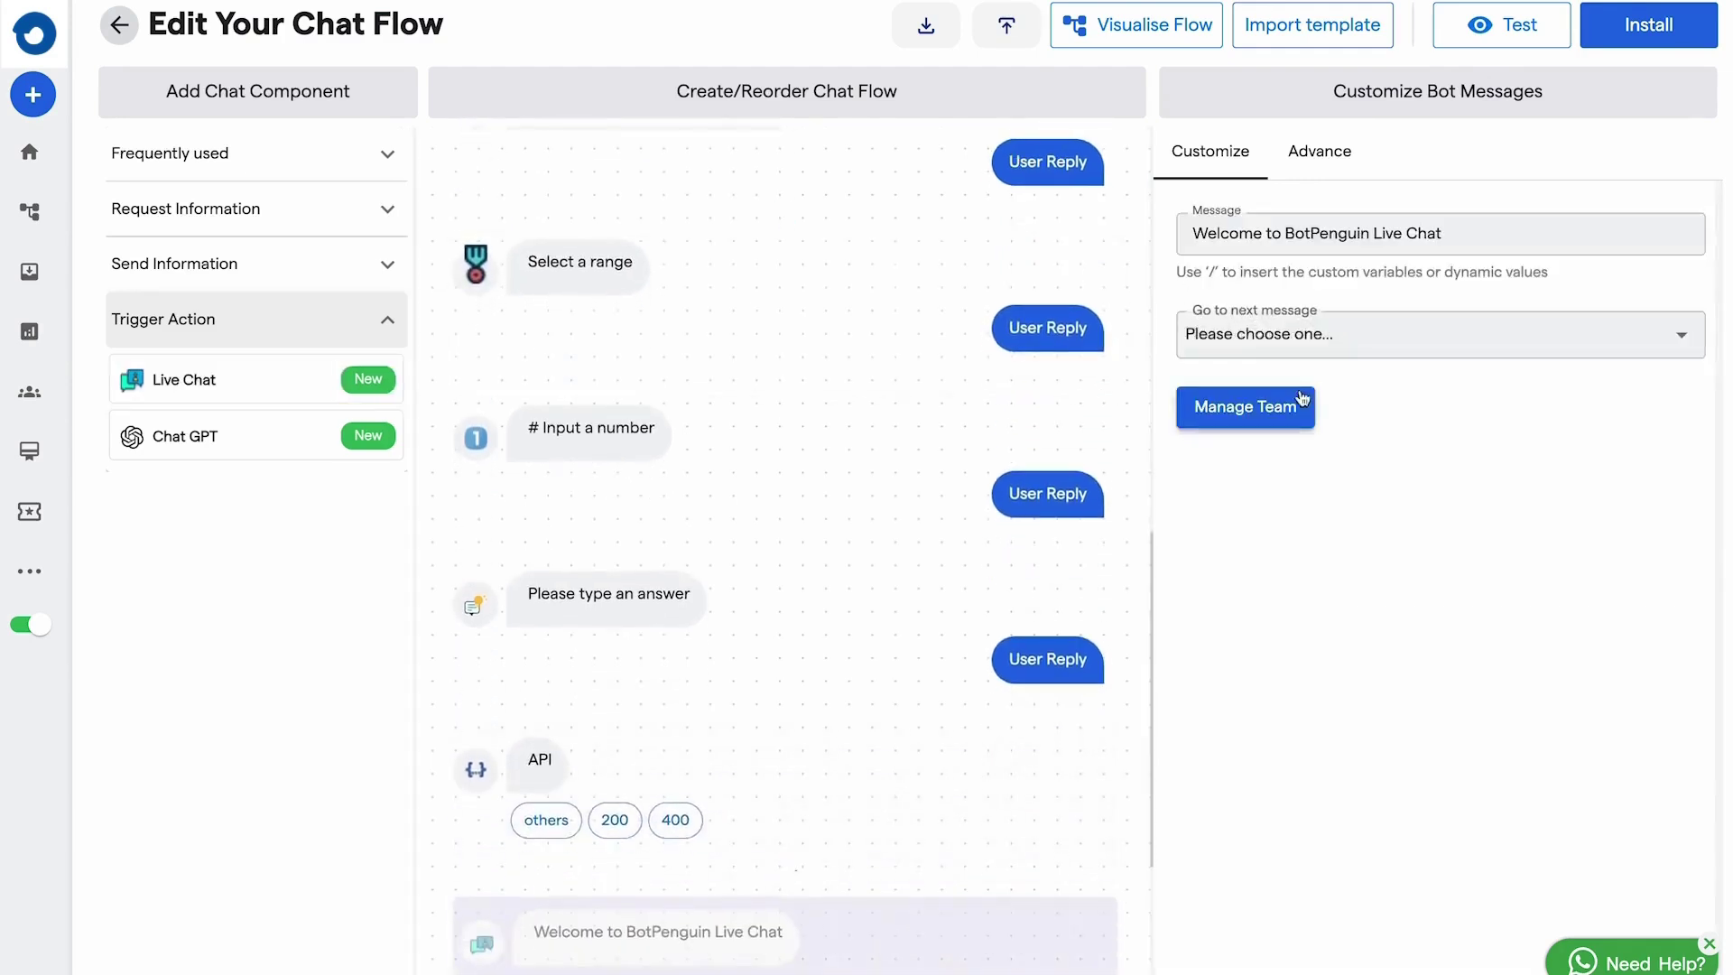
pyautogui.click(1246, 416)
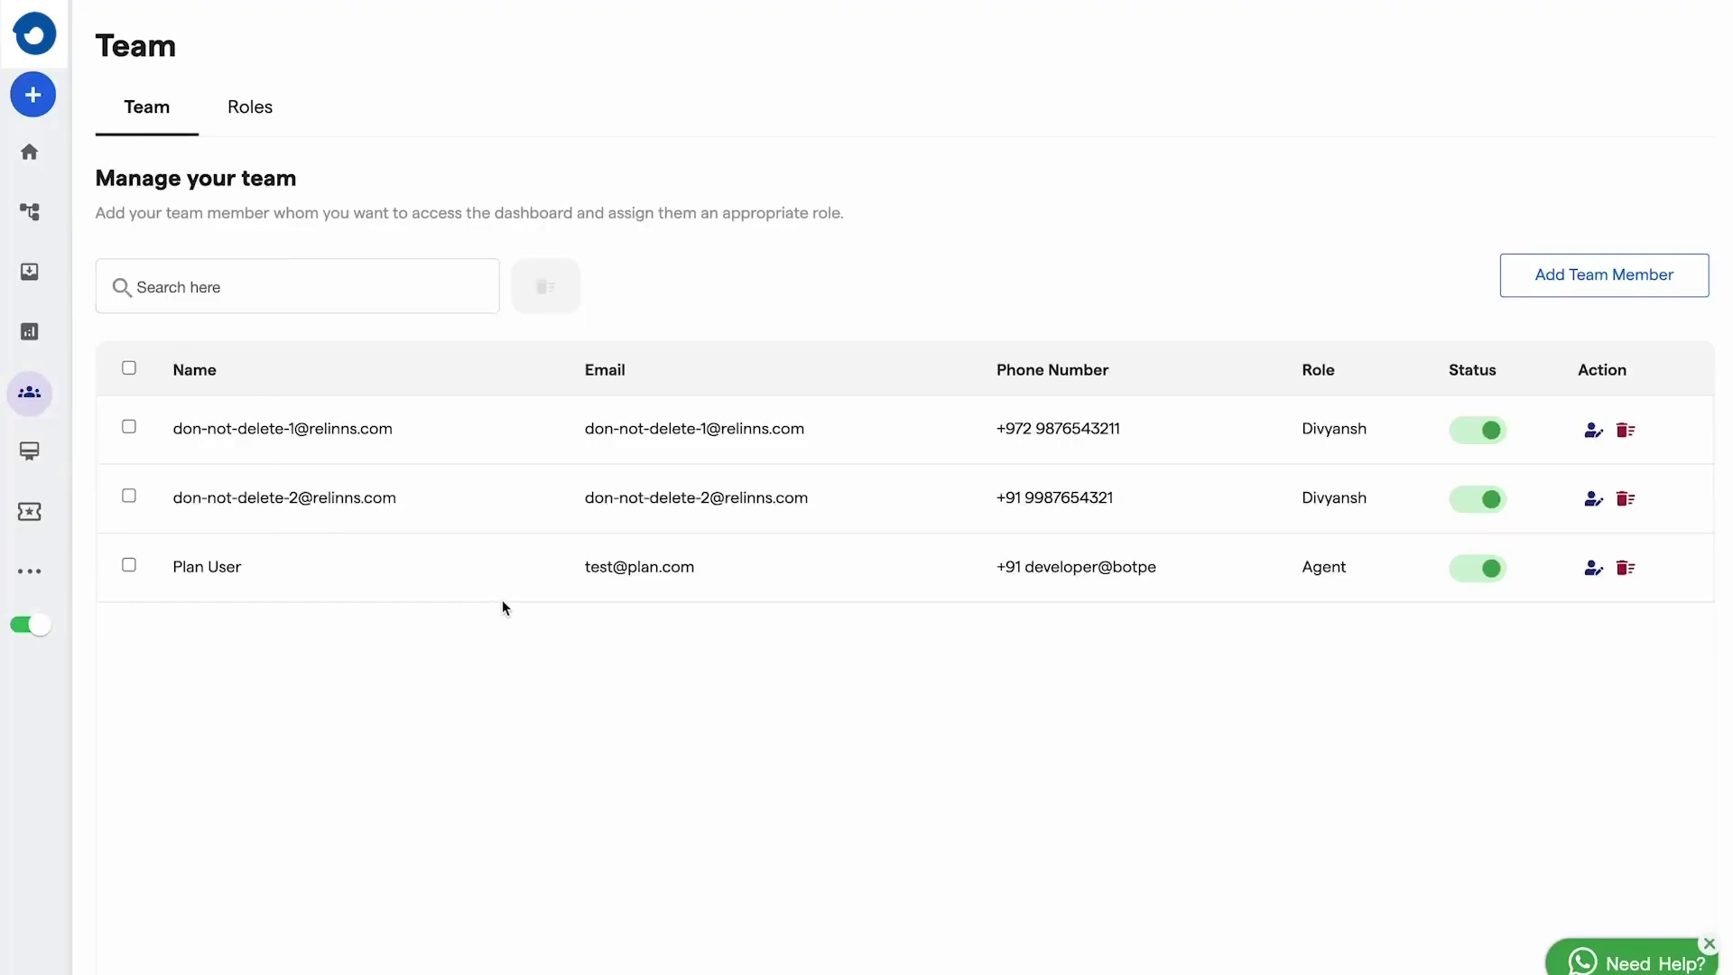
pyautogui.click(28, 152)
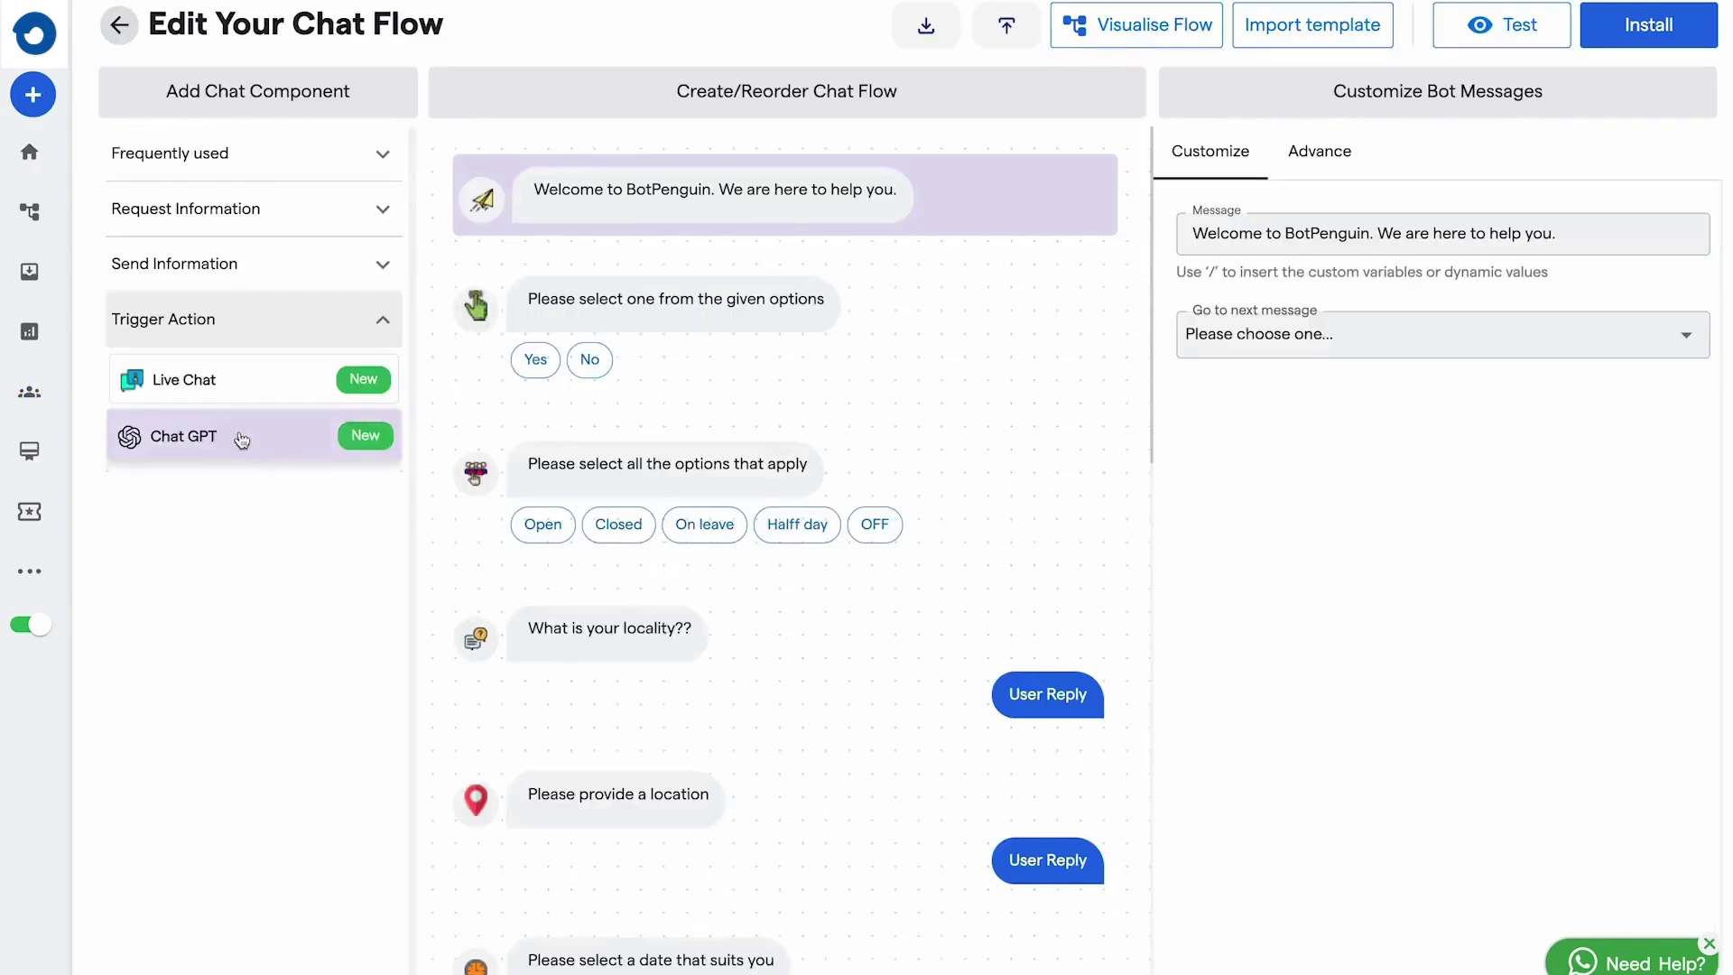
# - Insert a Chat GPT step after the welcome message, handling 10 user queries via AI
pyautogui.click(194, 440)
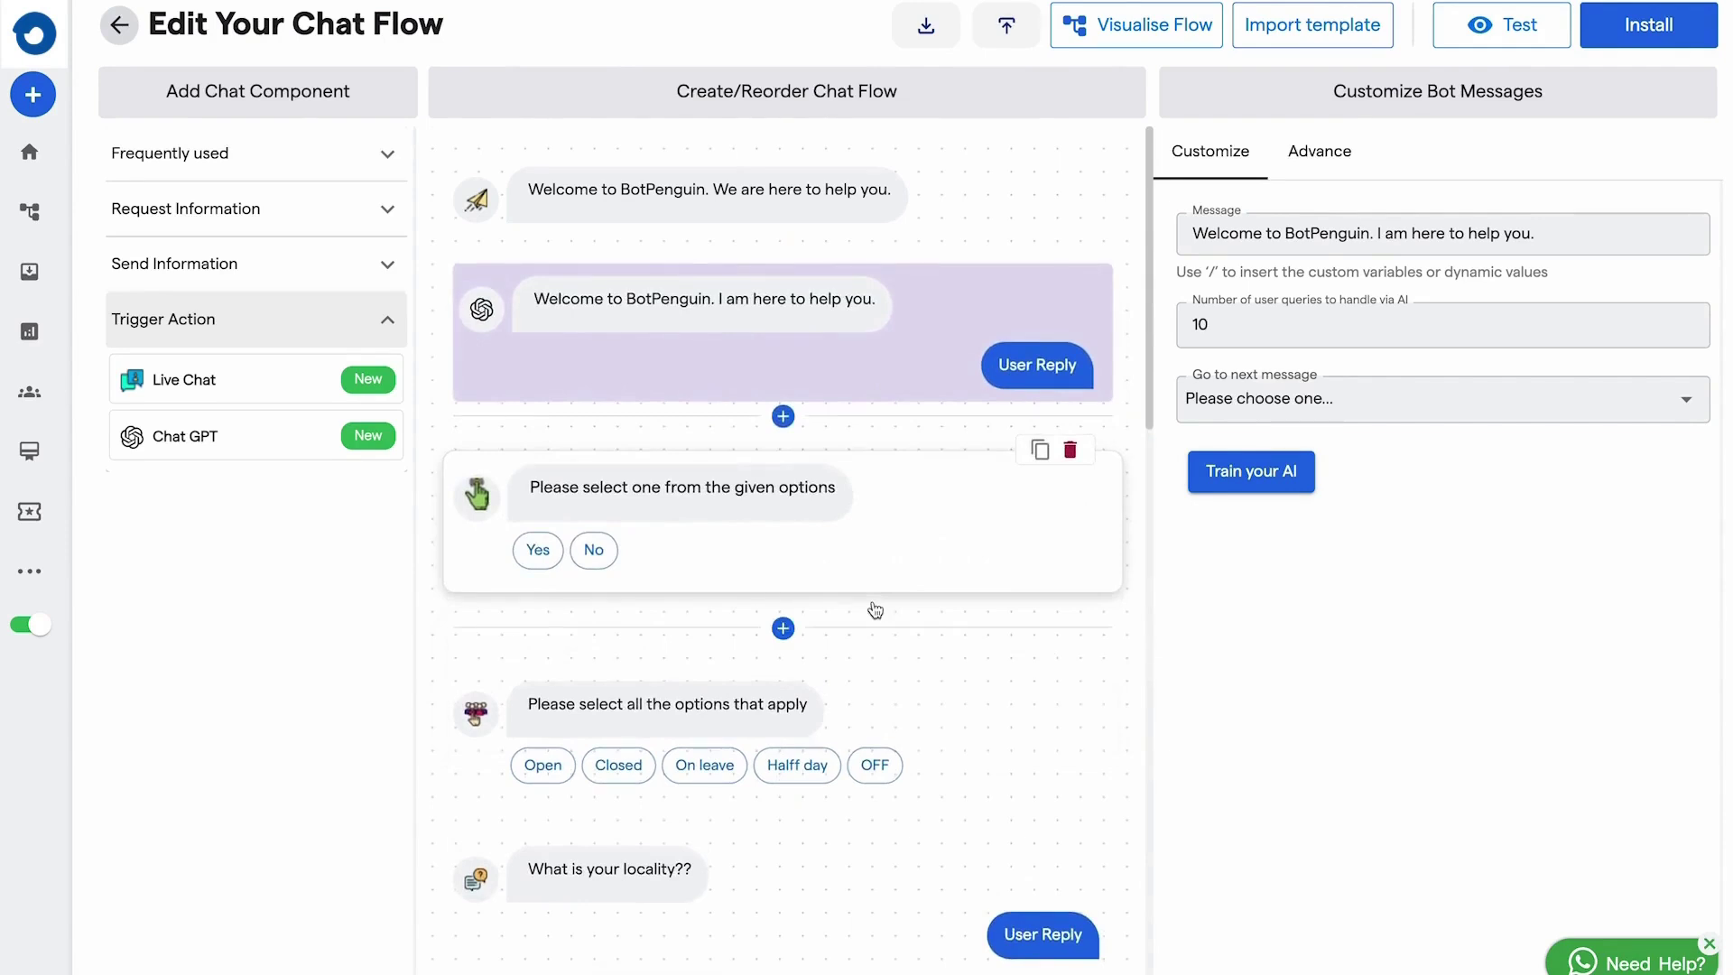
# - Preview Bot 45 as a website chat showing both welcome messages, then return to Getting Started
pyautogui.click(1501, 32)
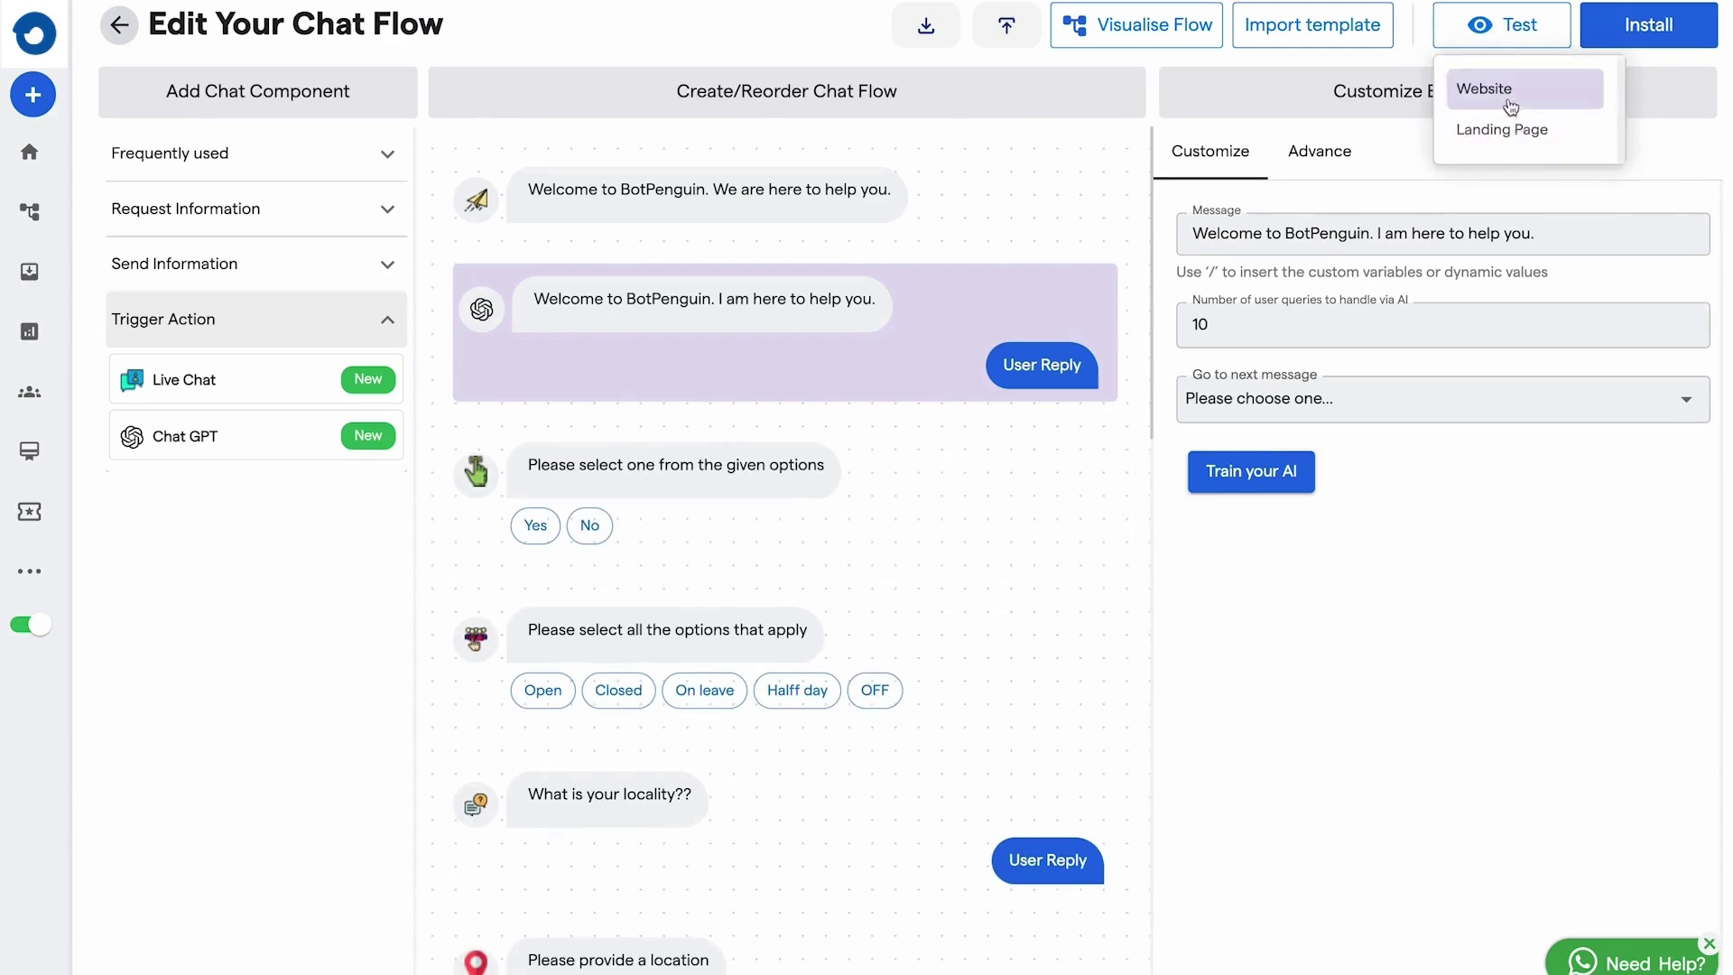
pyautogui.click(1510, 107)
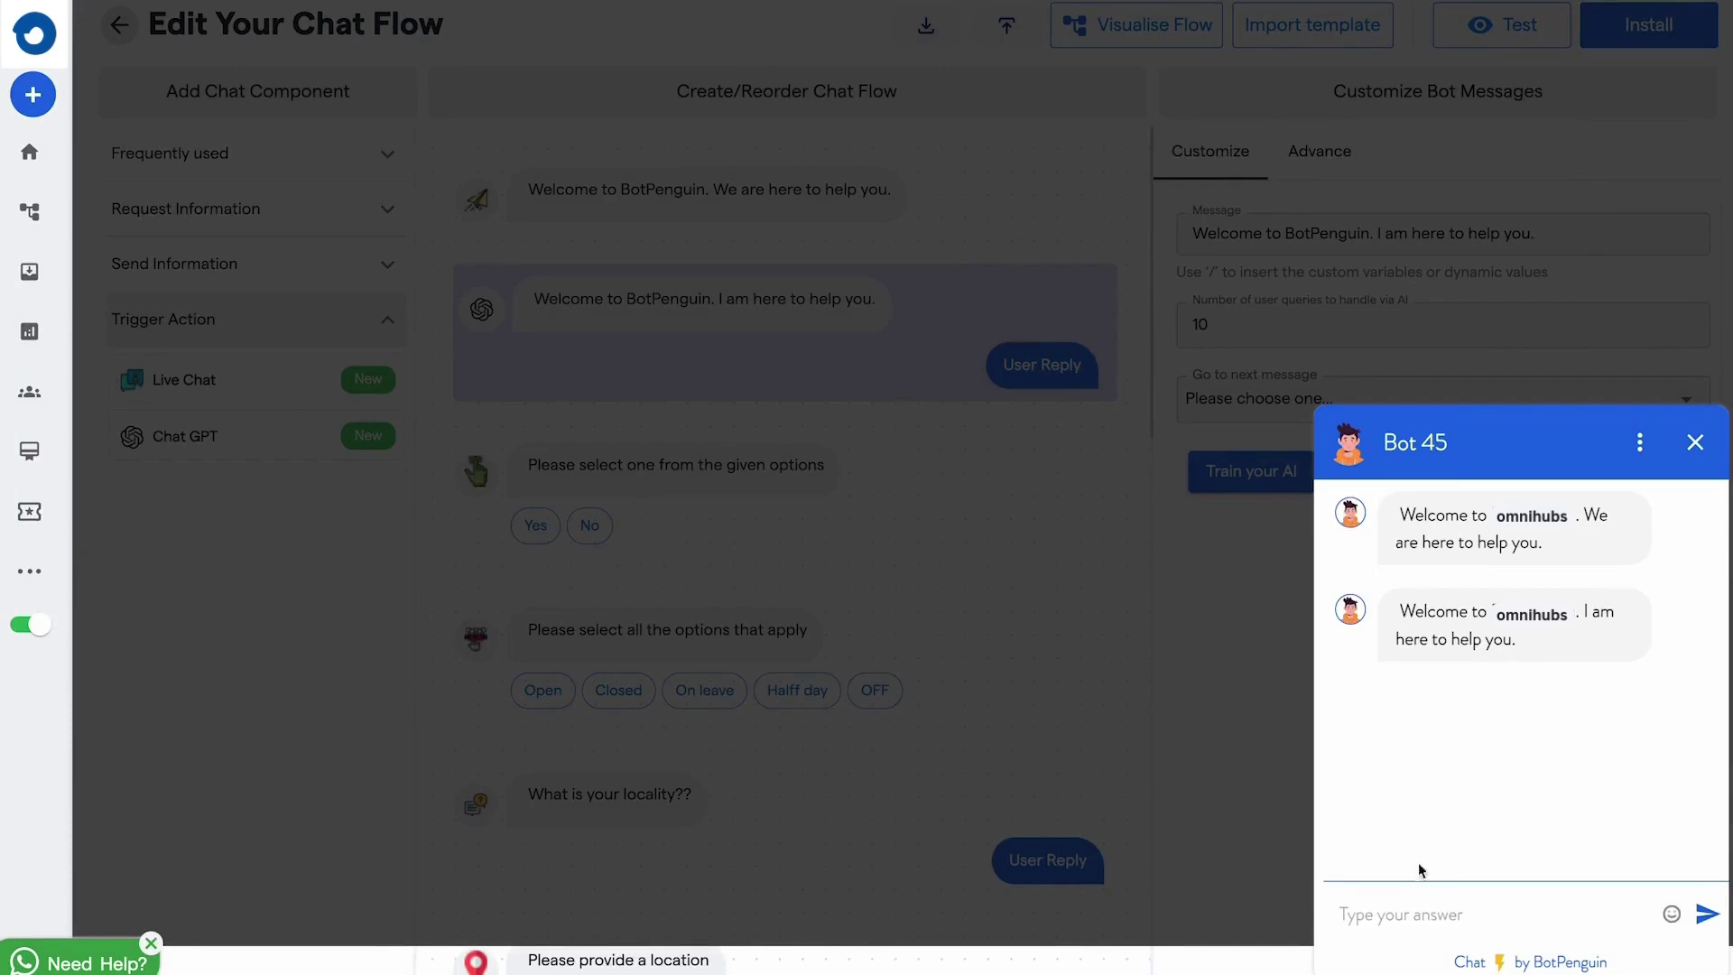
pyautogui.click(1696, 441)
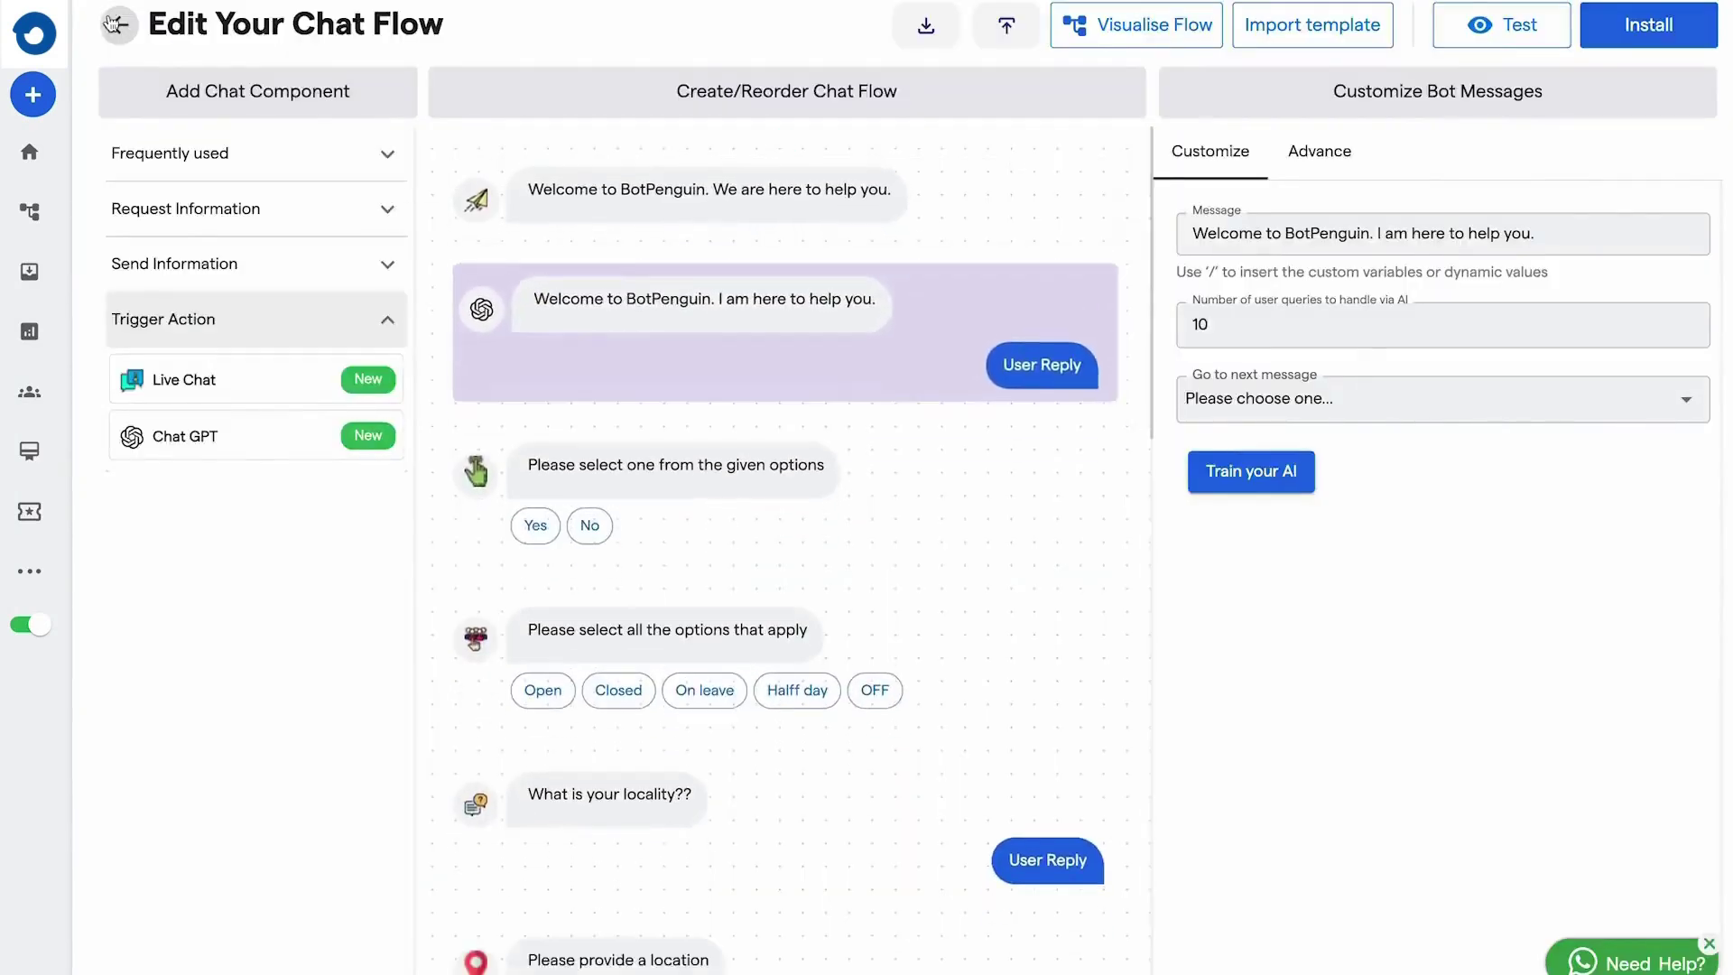
pyautogui.click(119, 25)
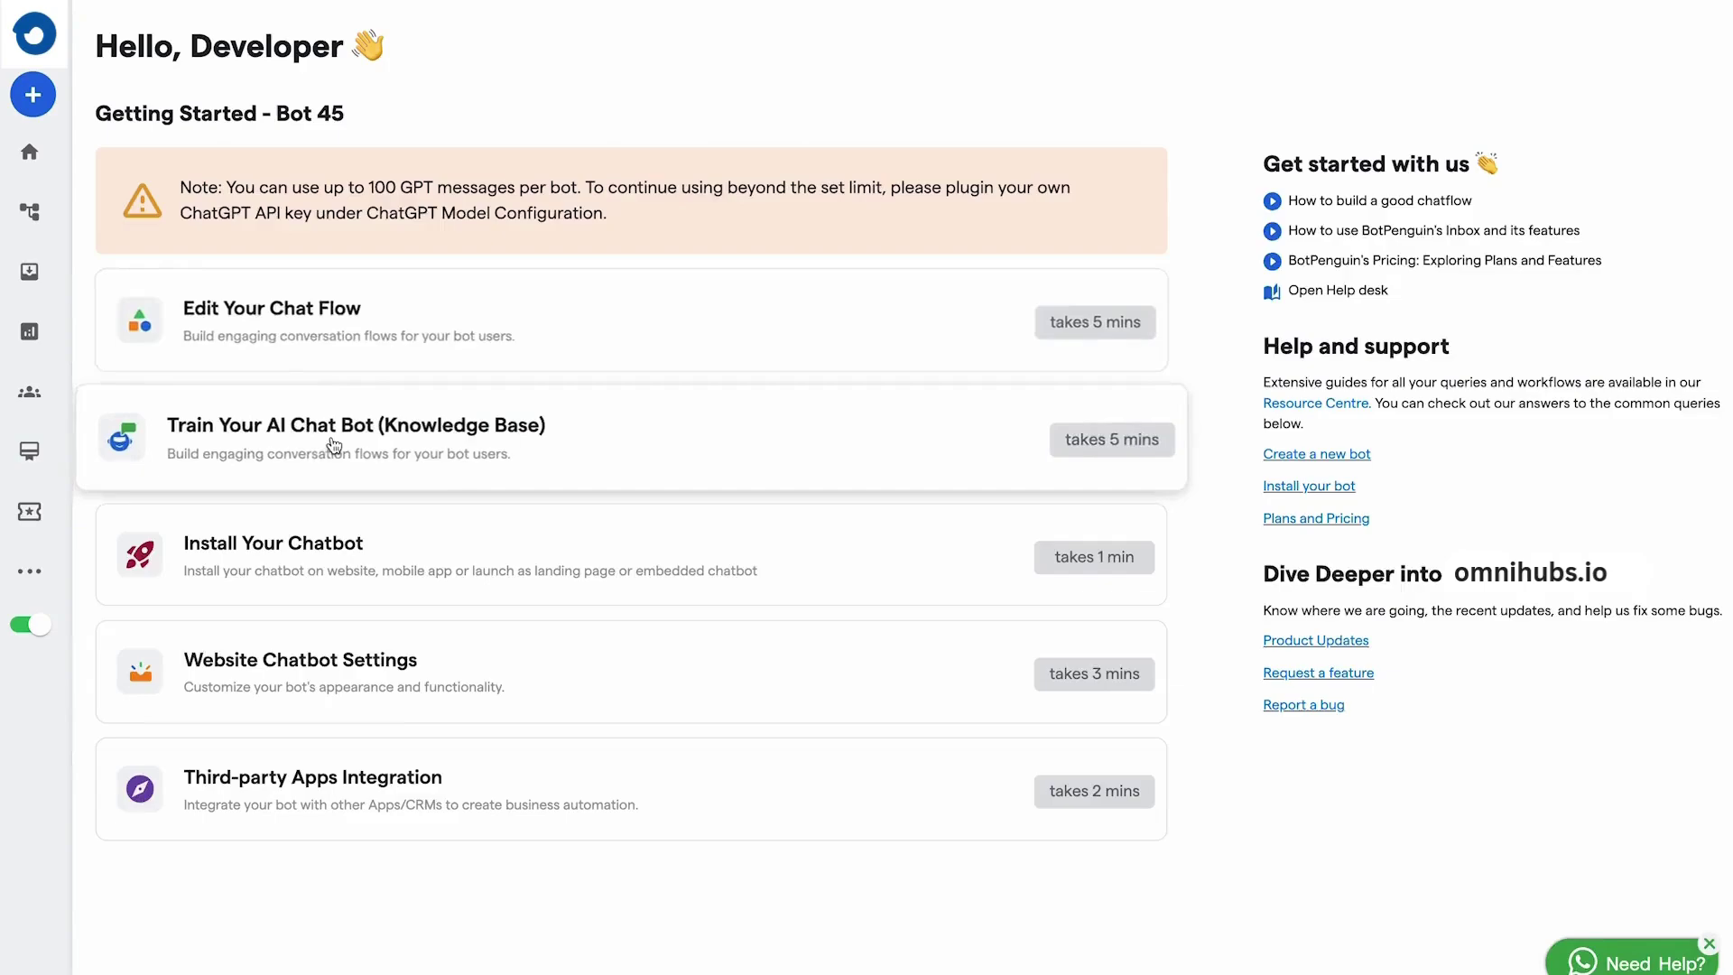
# - Train the bot on the pasted bot-builder website URL using Scan a Single Page
pyautogui.click(334, 446)
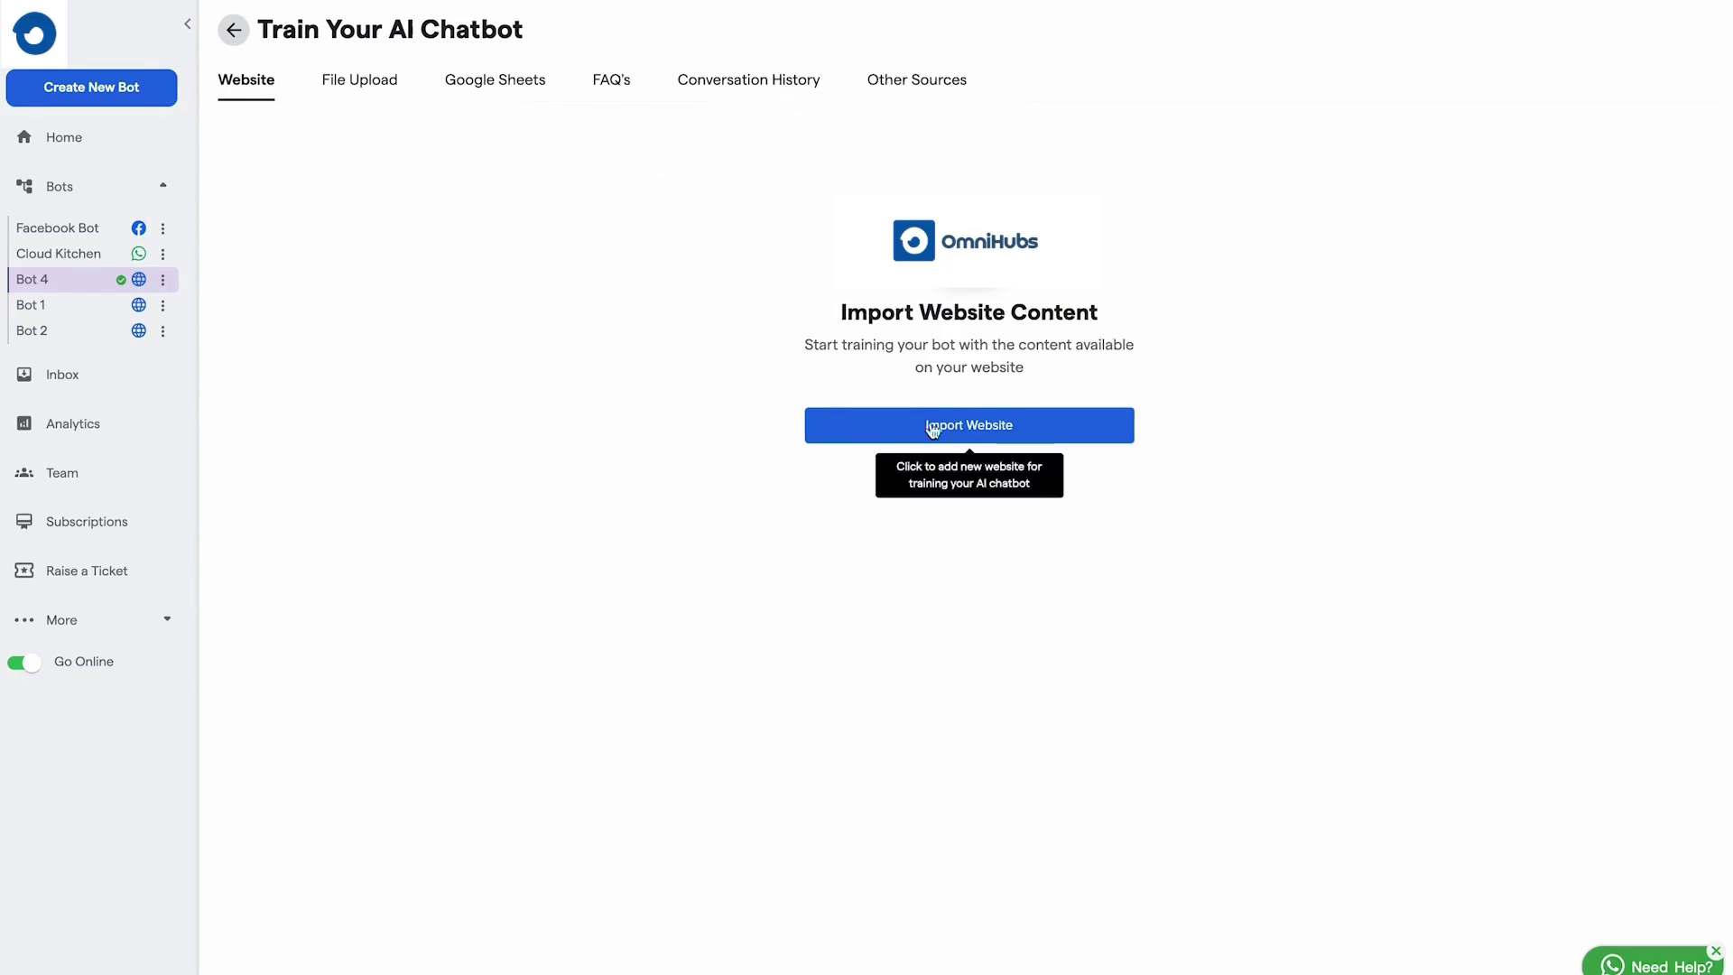
pyautogui.click(969, 426)
pyautogui.click(416, 291)
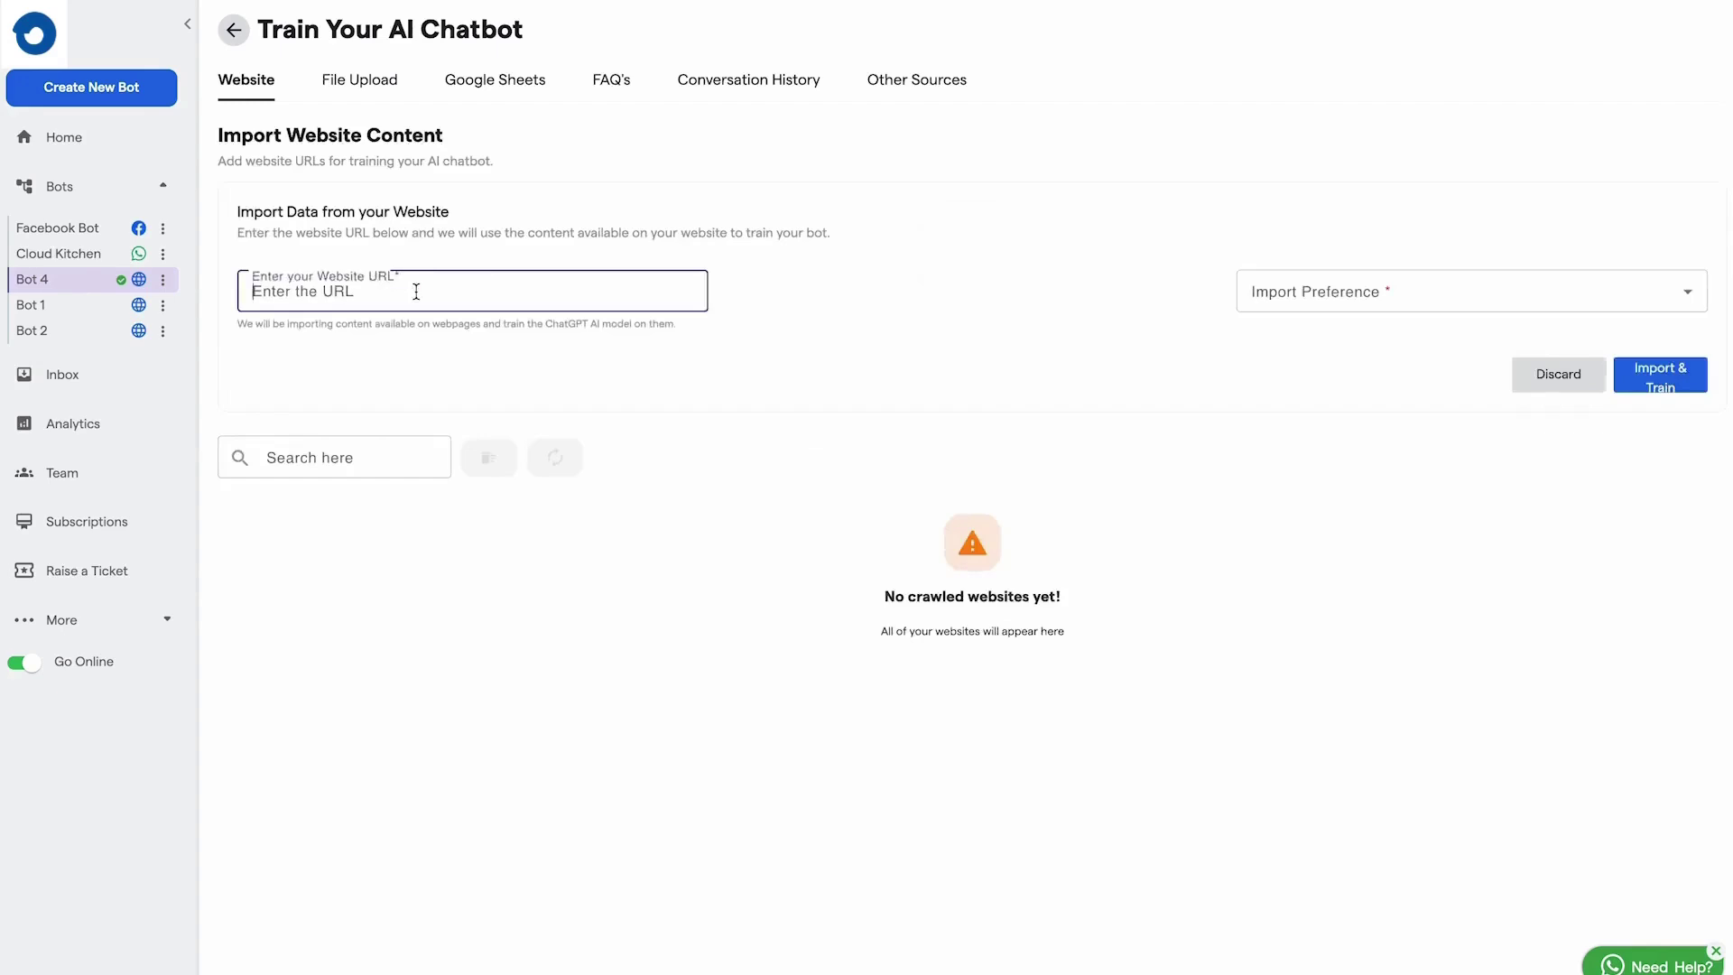
pyautogui.write('https://app.botpenguin.com/bot-builder/train-bot/website')
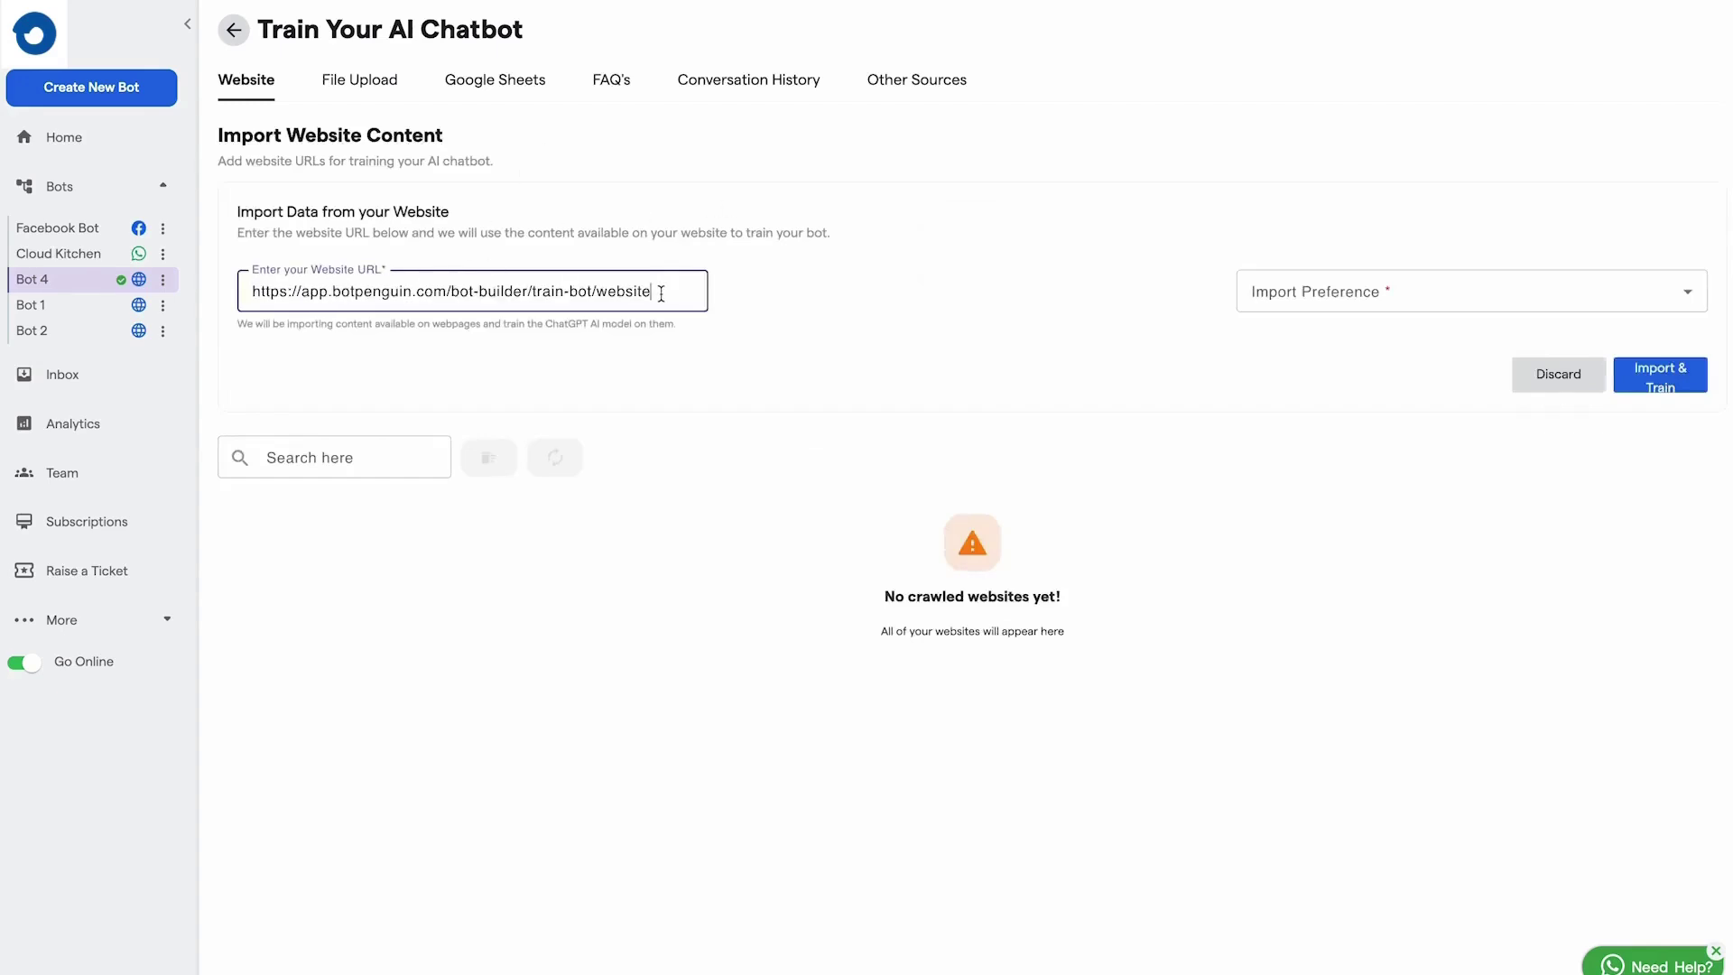
pyautogui.click(1405, 293)
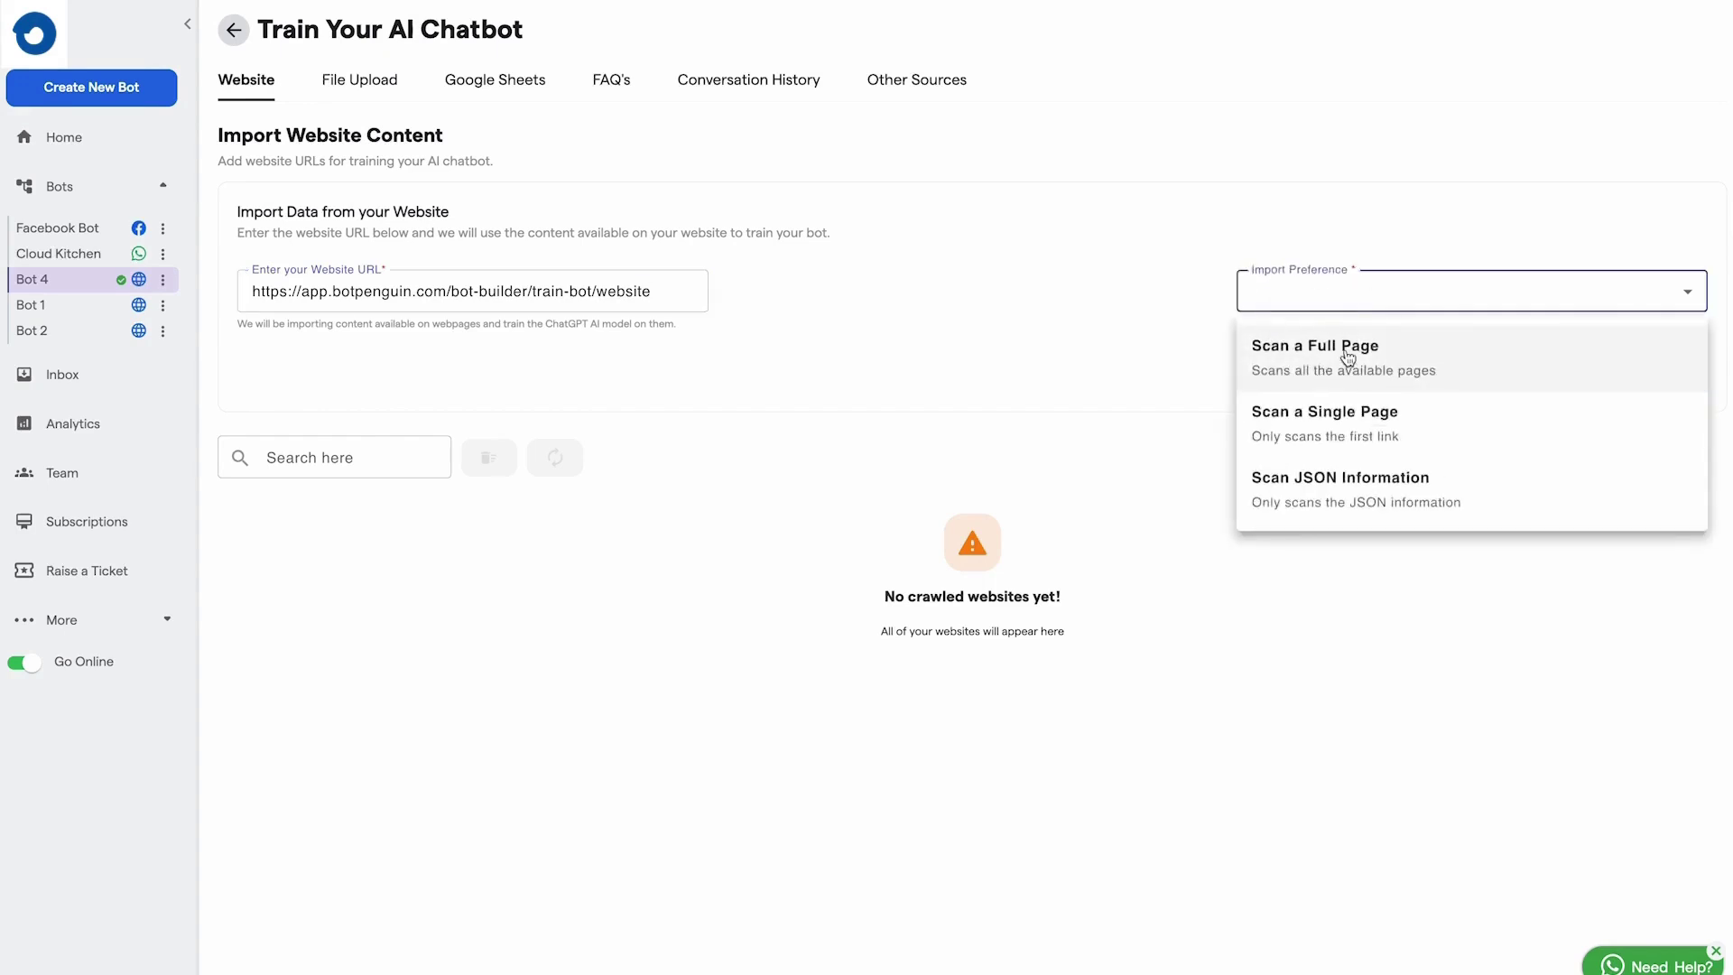
pyautogui.click(1313, 425)
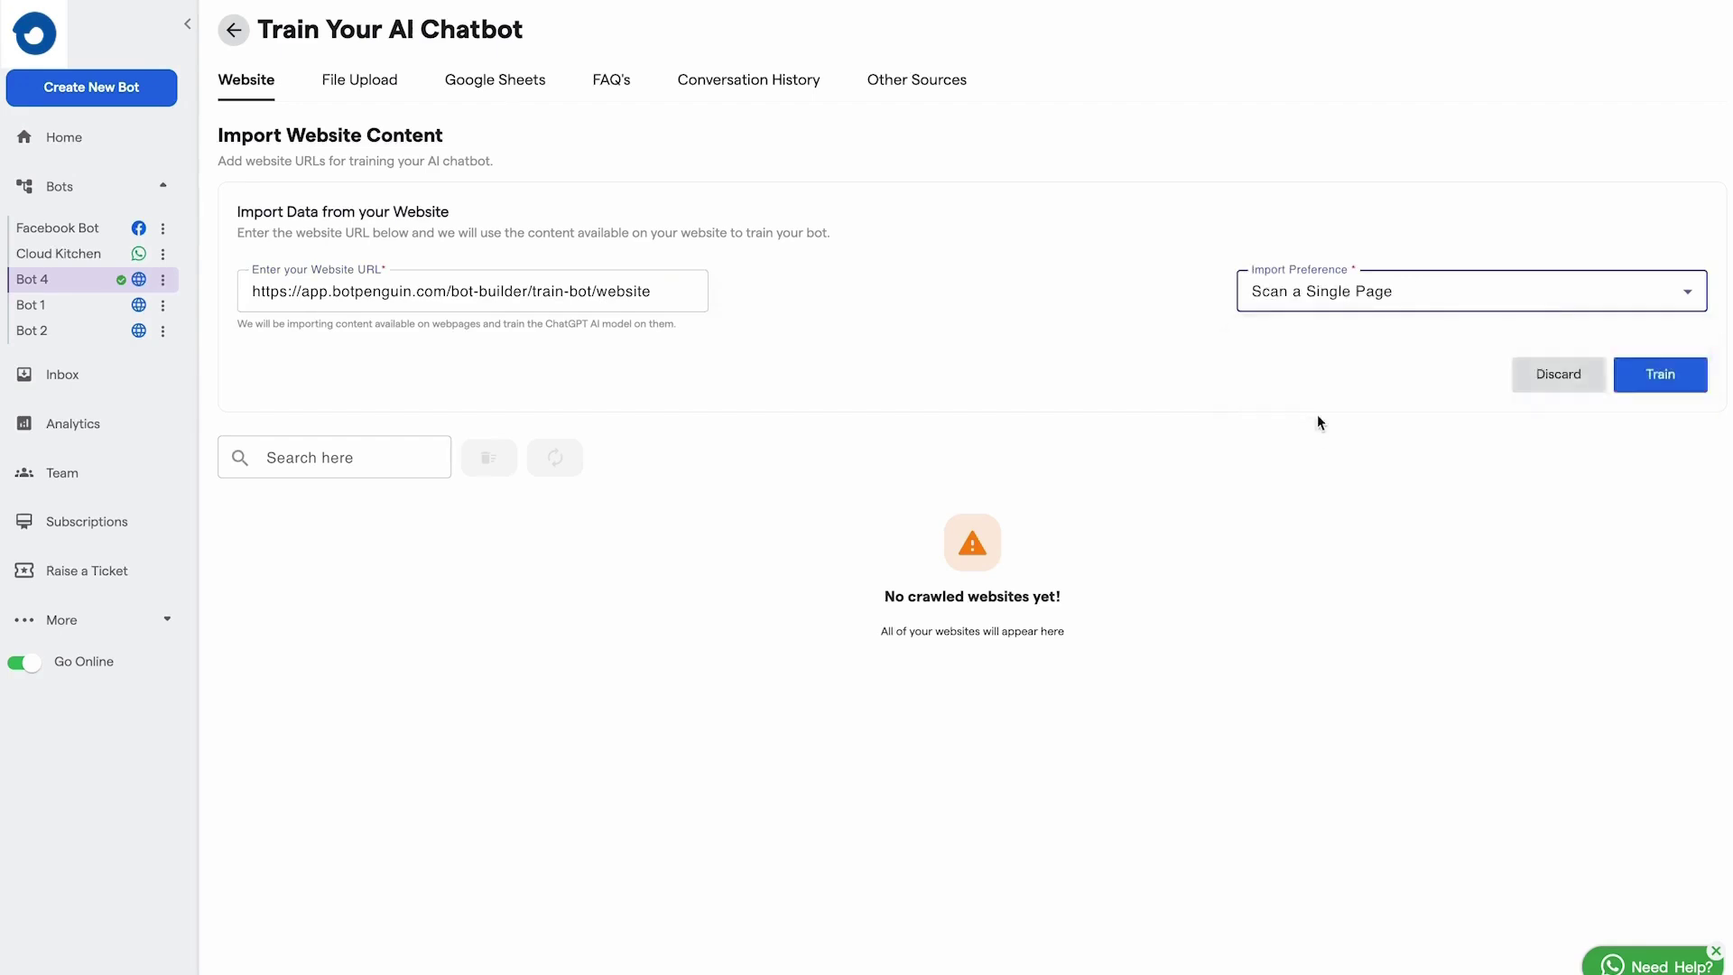
pyautogui.click(1650, 374)
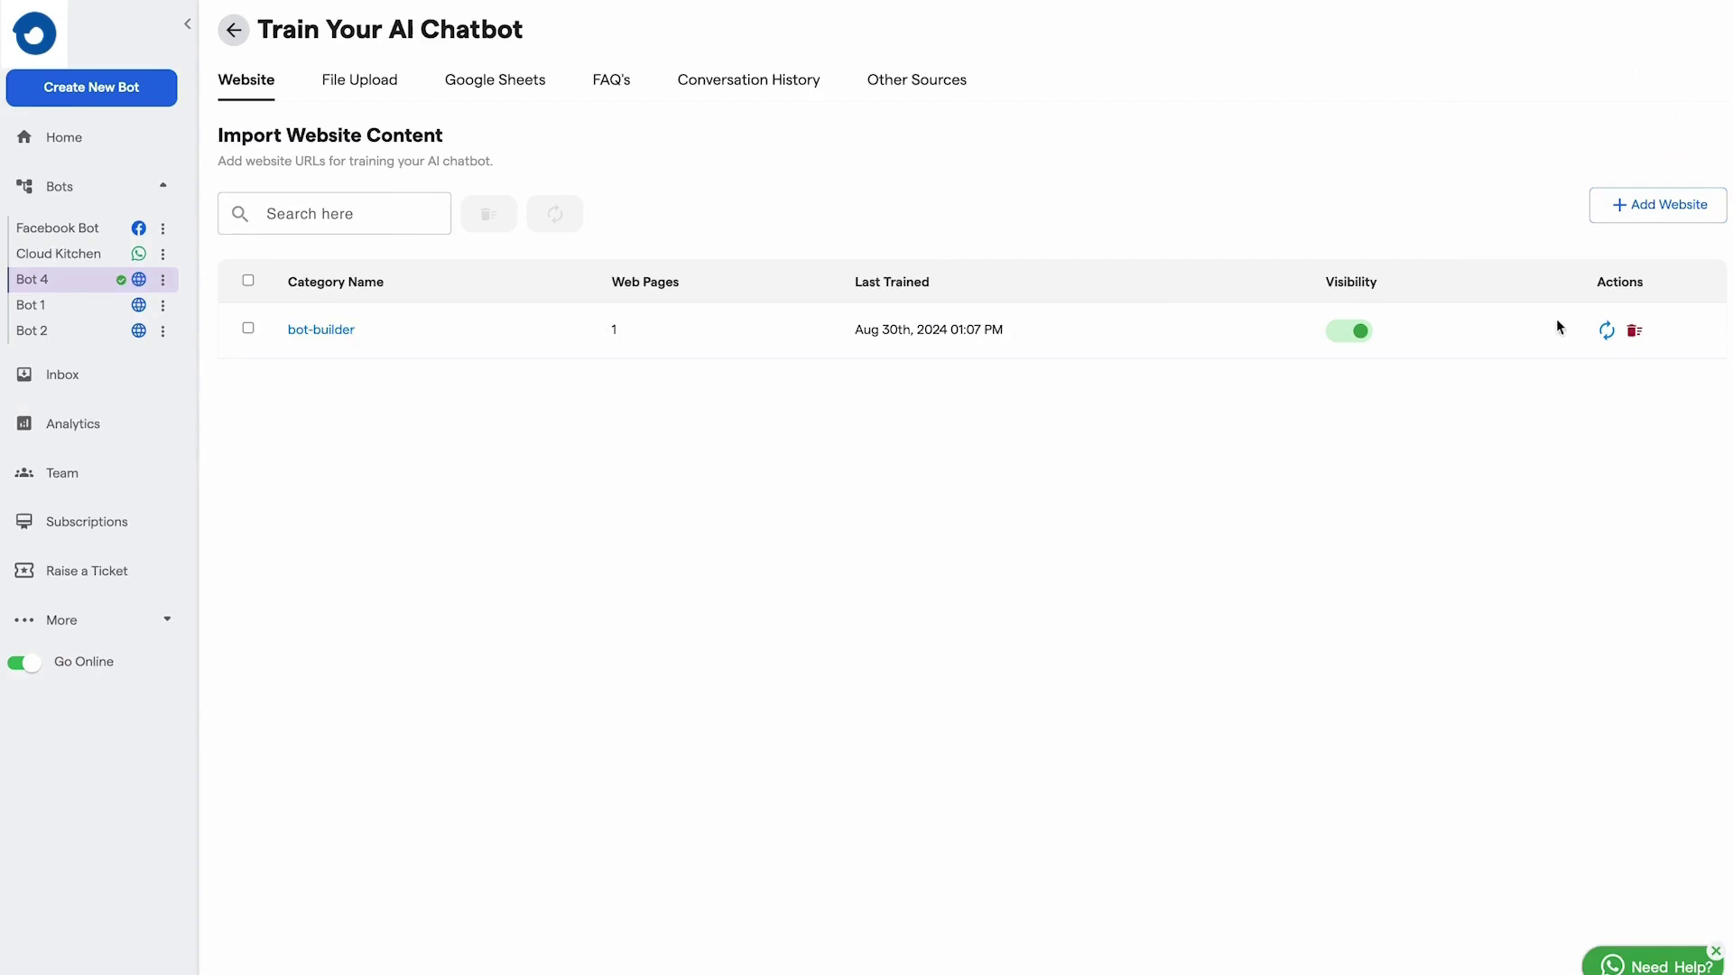
# - Upload can-love-happen-twice.pdf as a training file and start training the bot on it
pyautogui.click(357, 79)
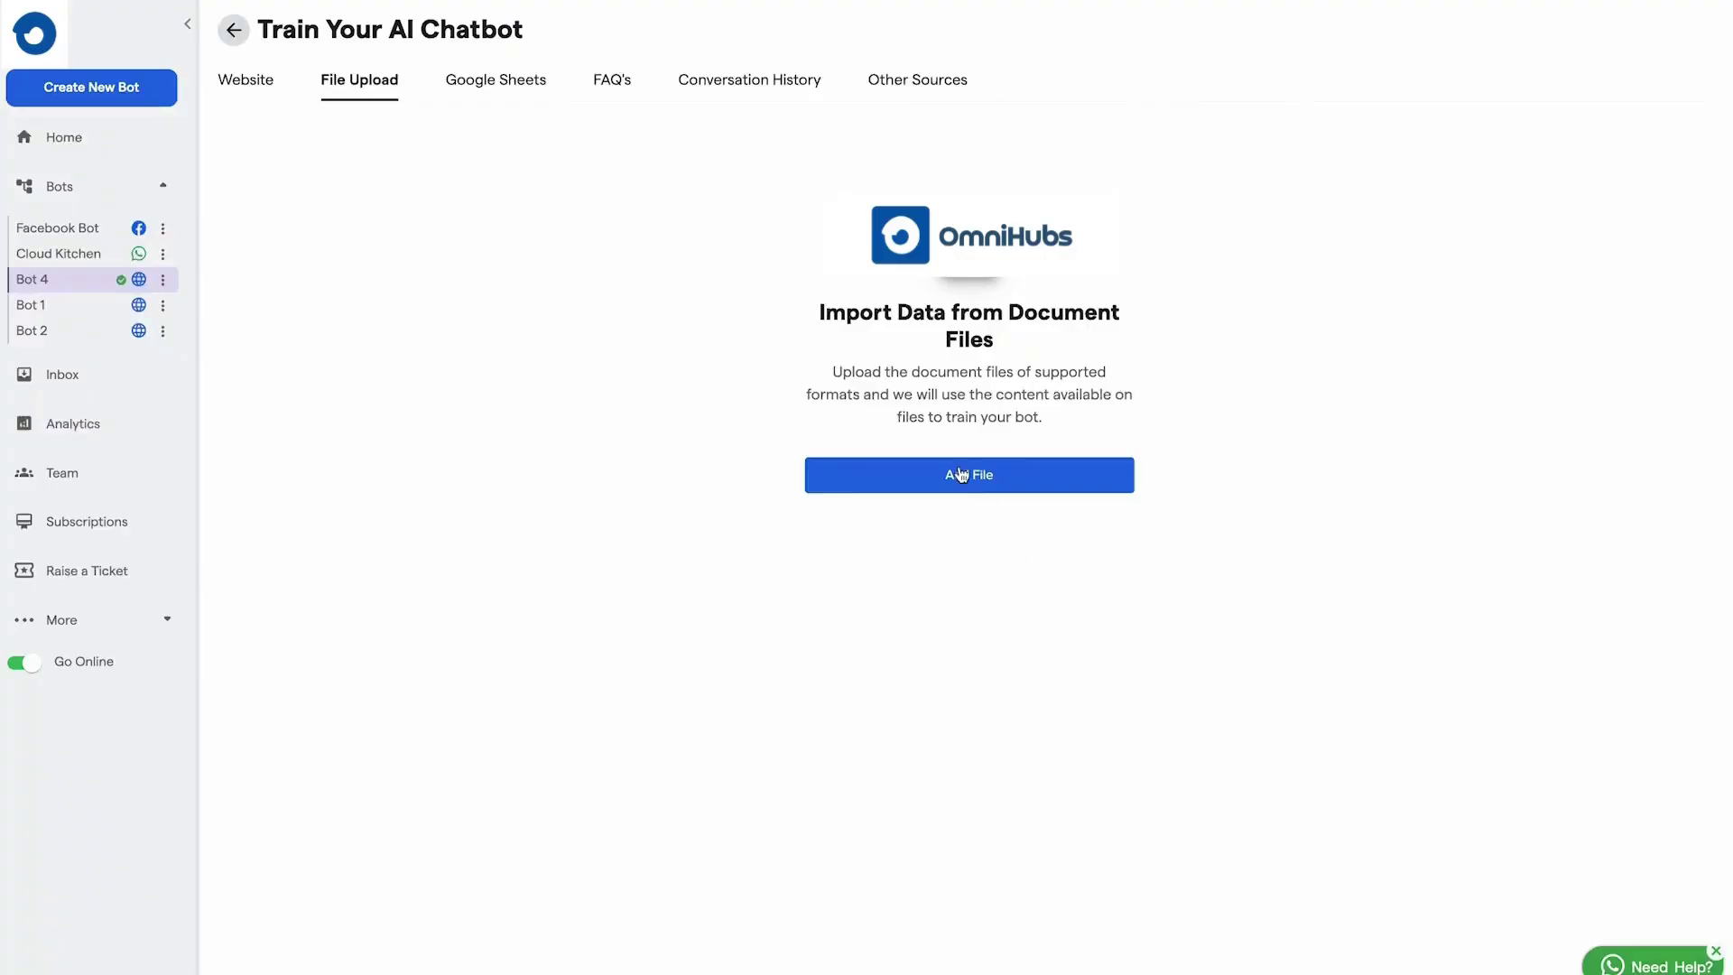
pyautogui.click(960, 475)
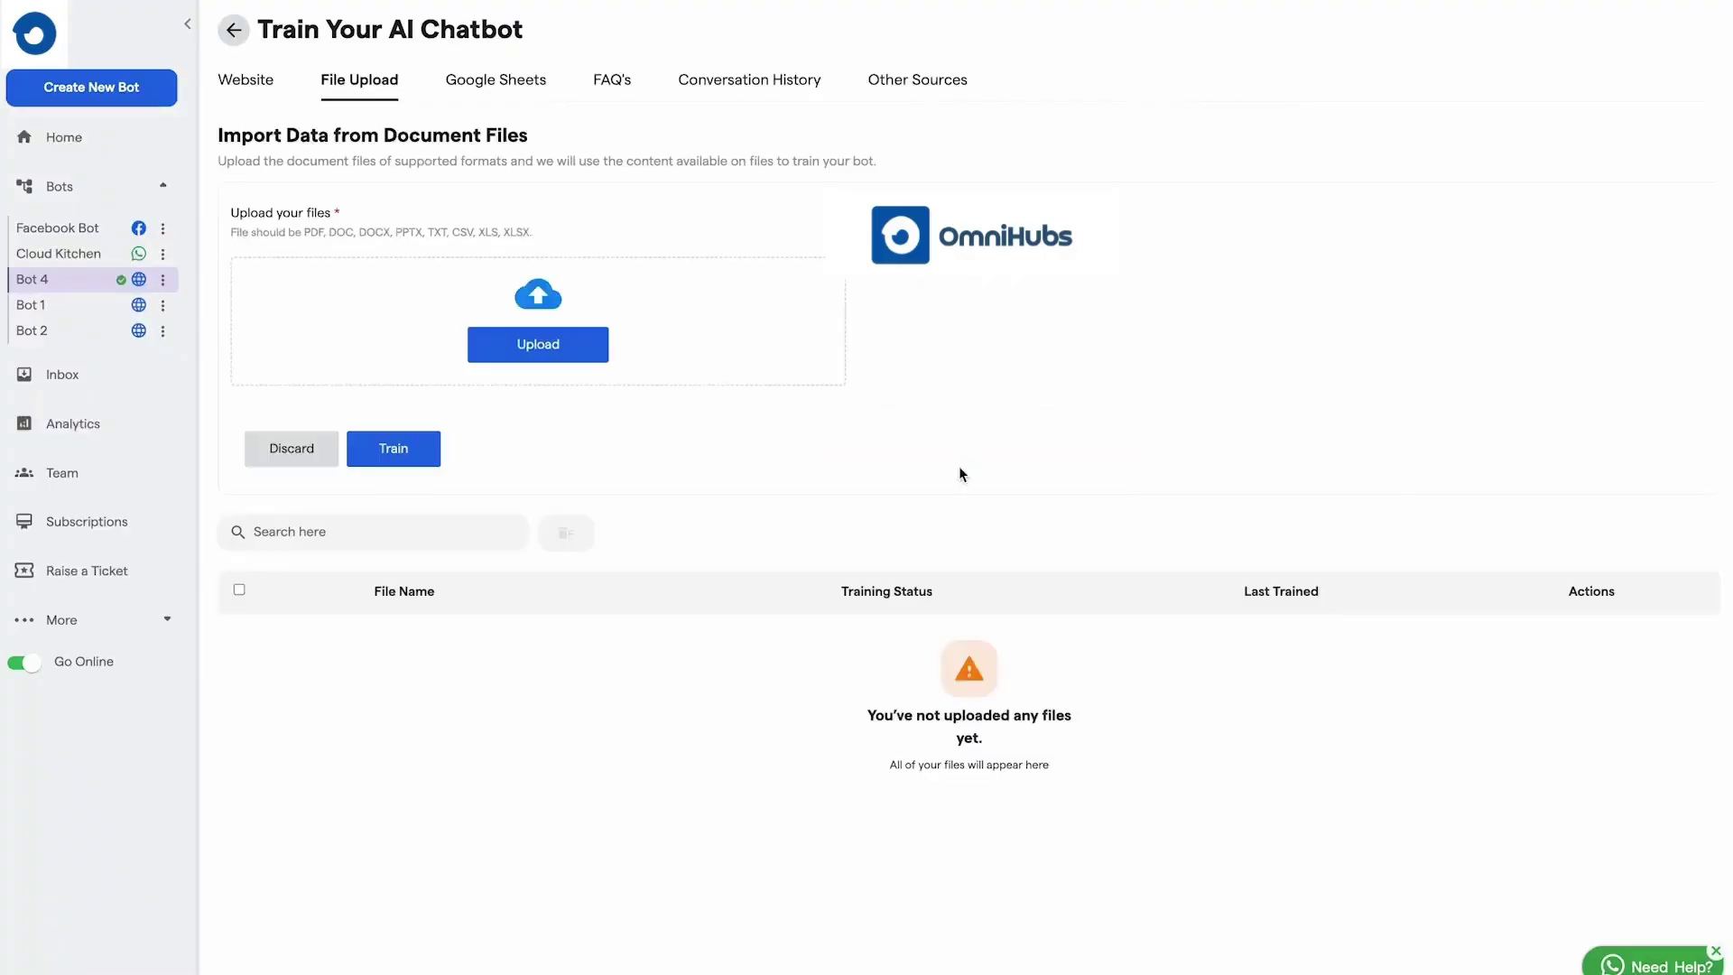
pyautogui.click(526, 342)
pyautogui.scroll(-15, 907, 398)
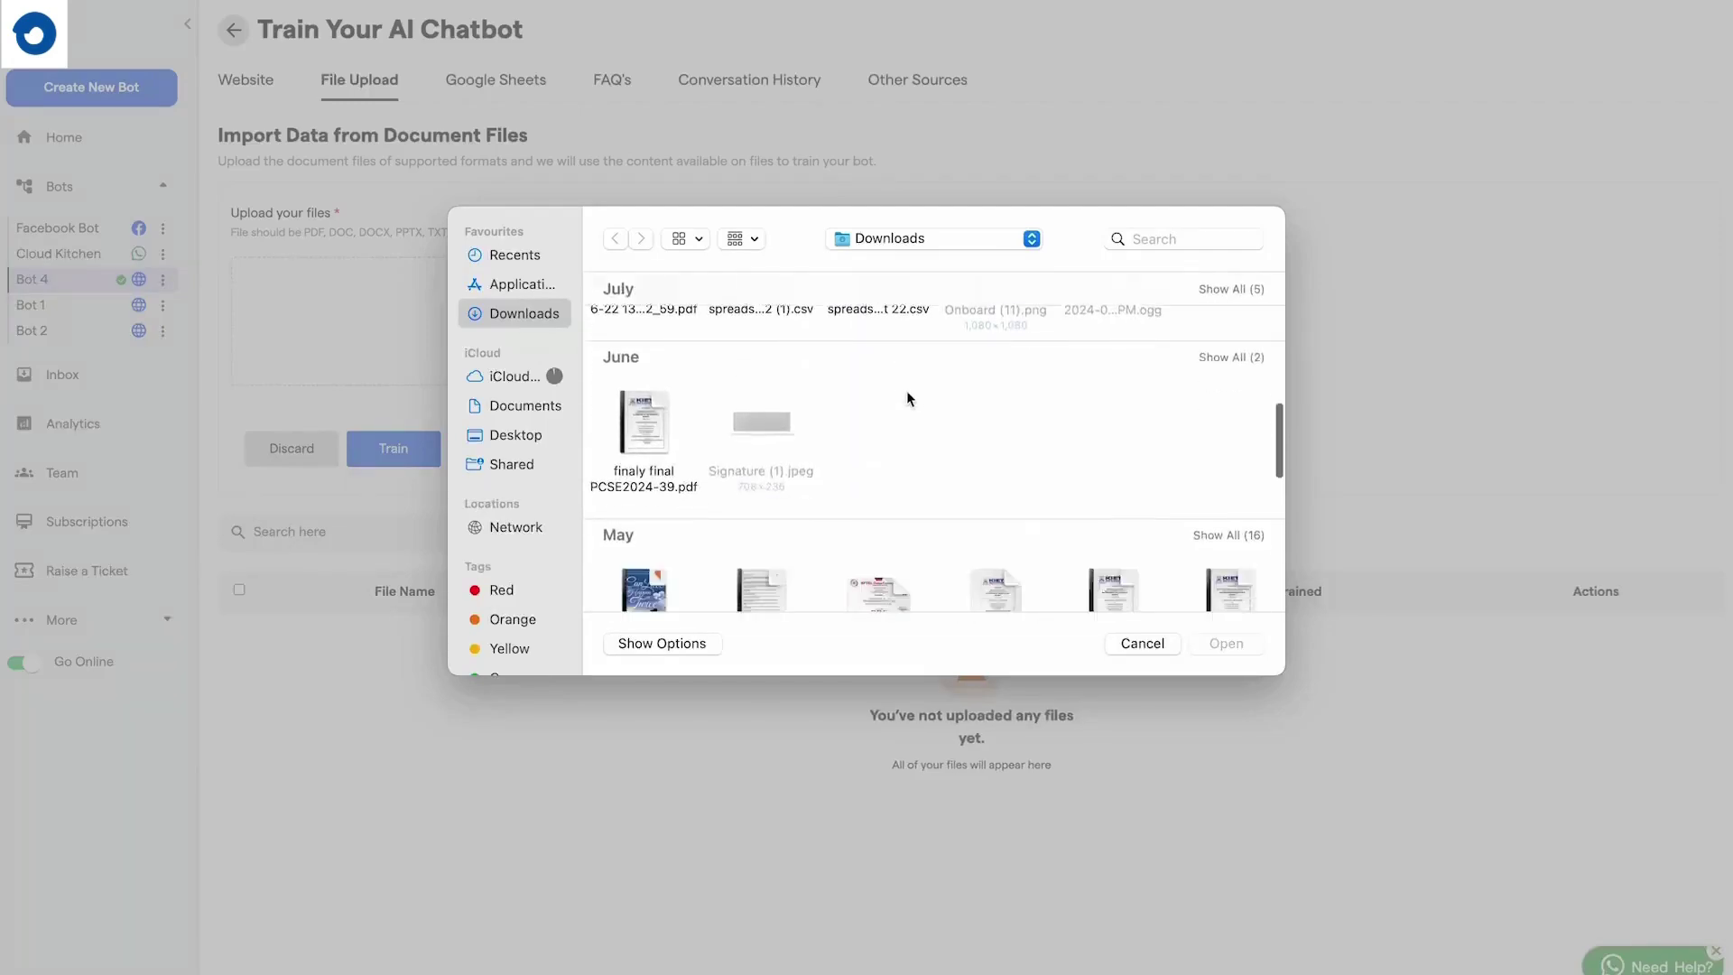
pyautogui.click(629, 478)
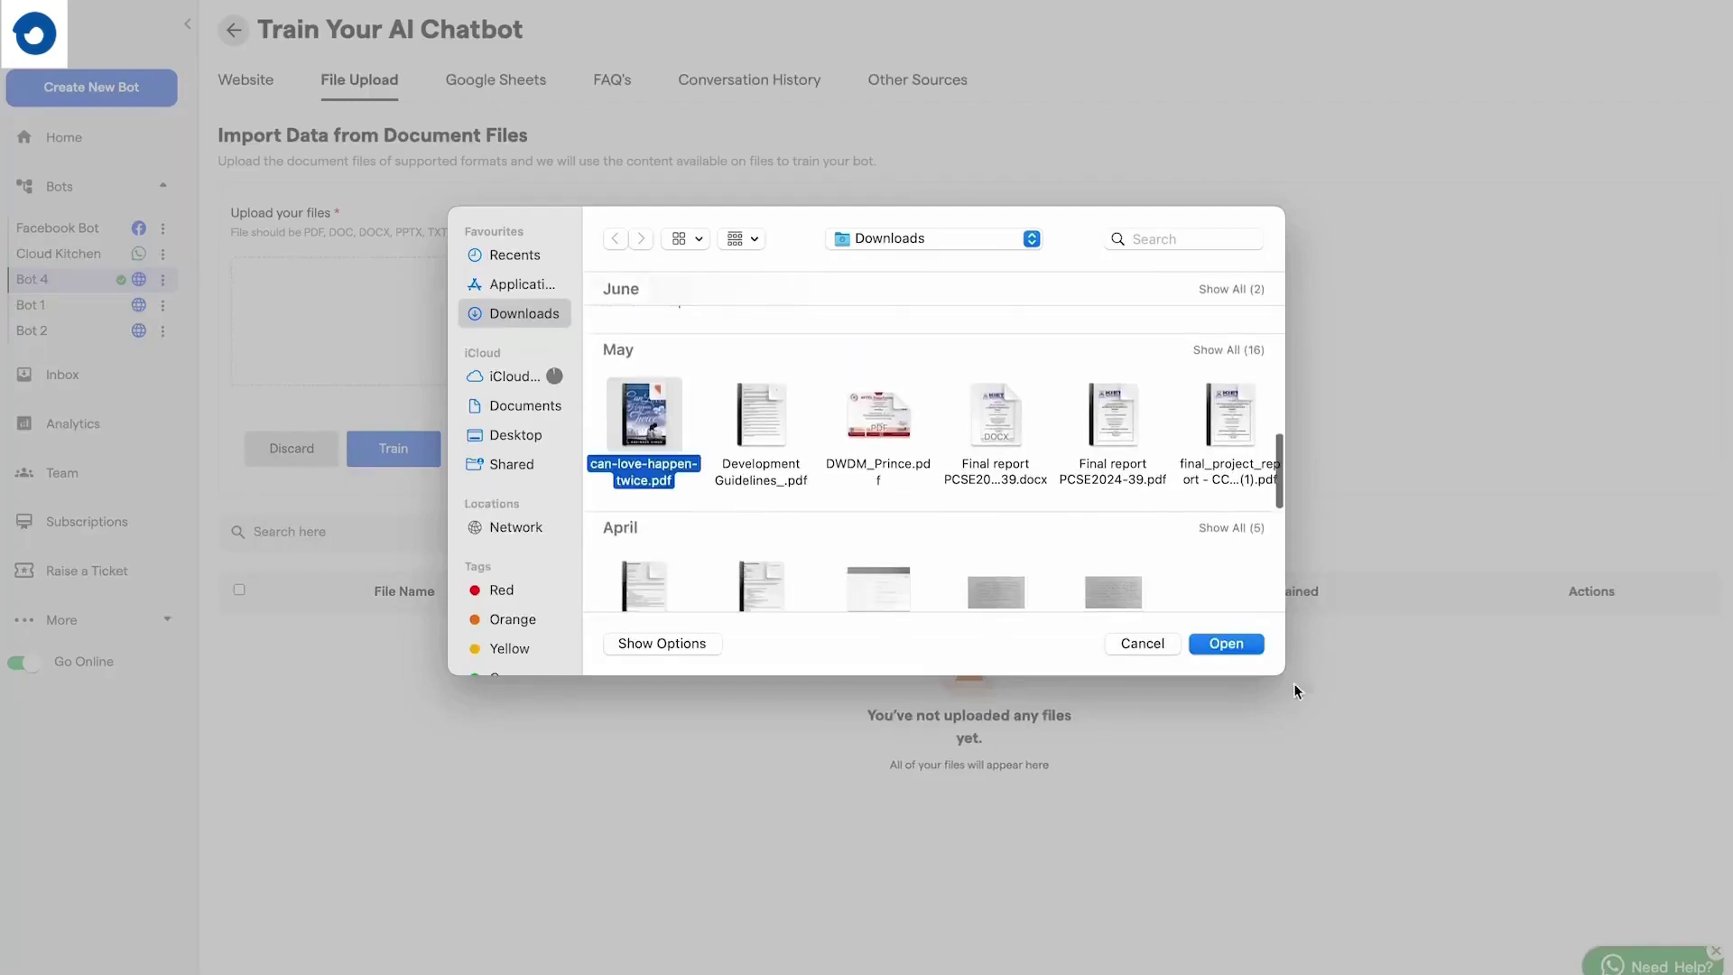
pyautogui.click(1240, 642)
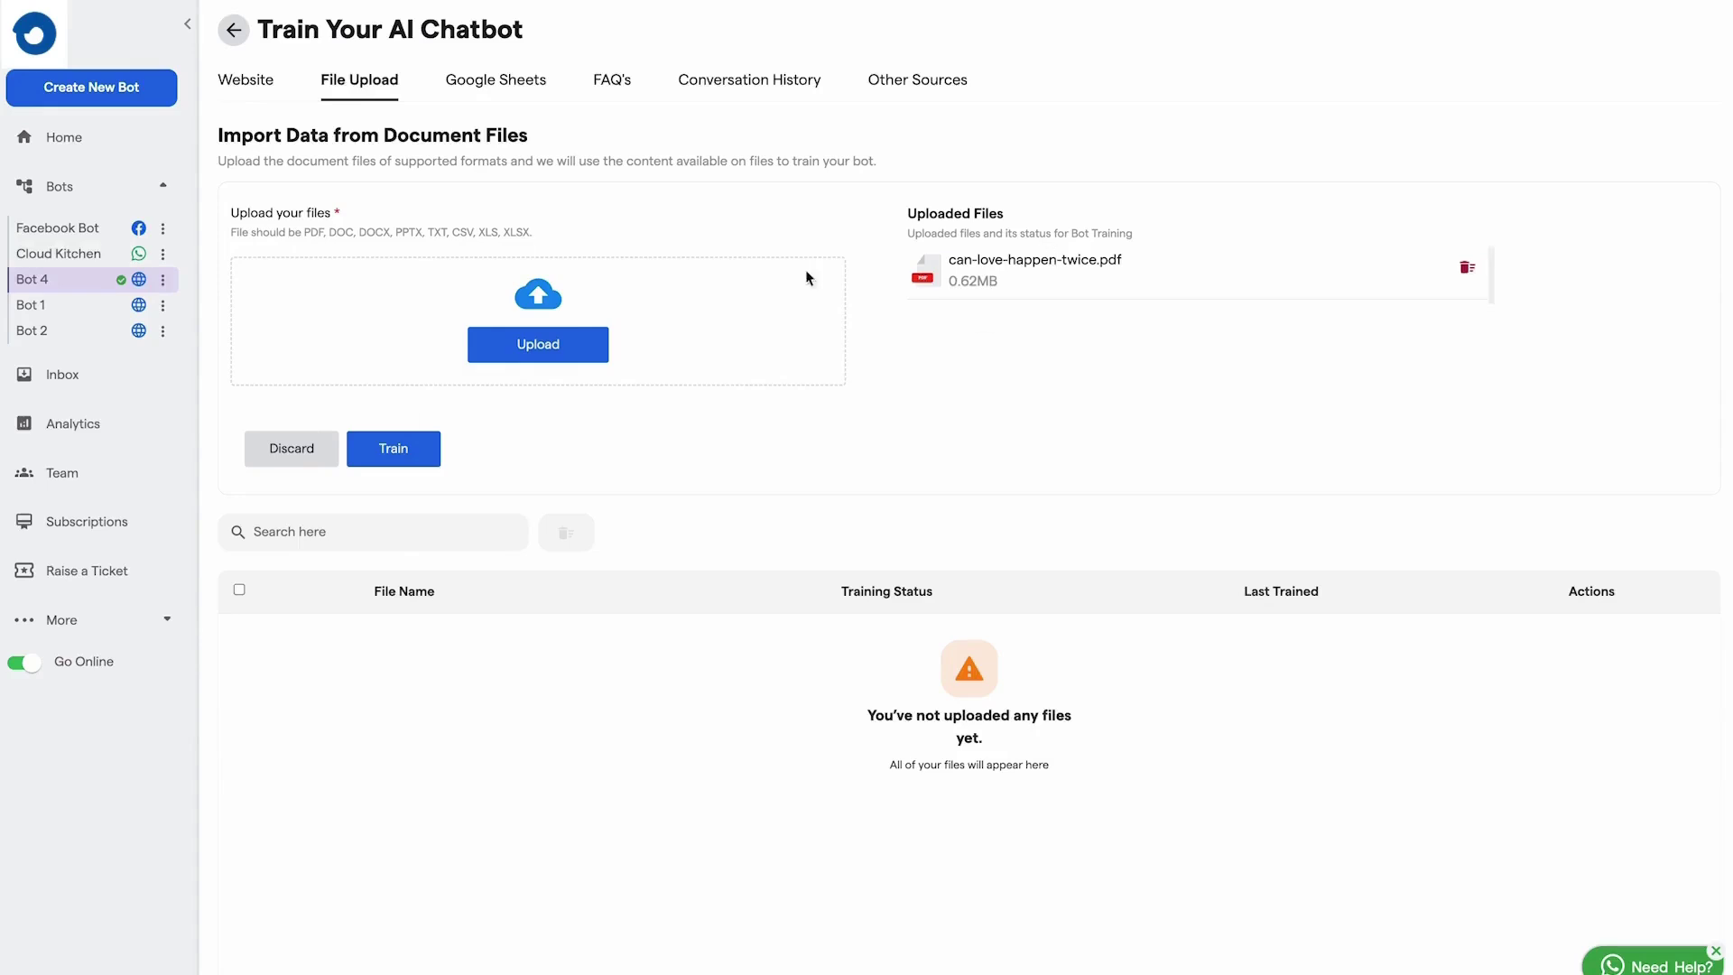
pyautogui.click(411, 446)
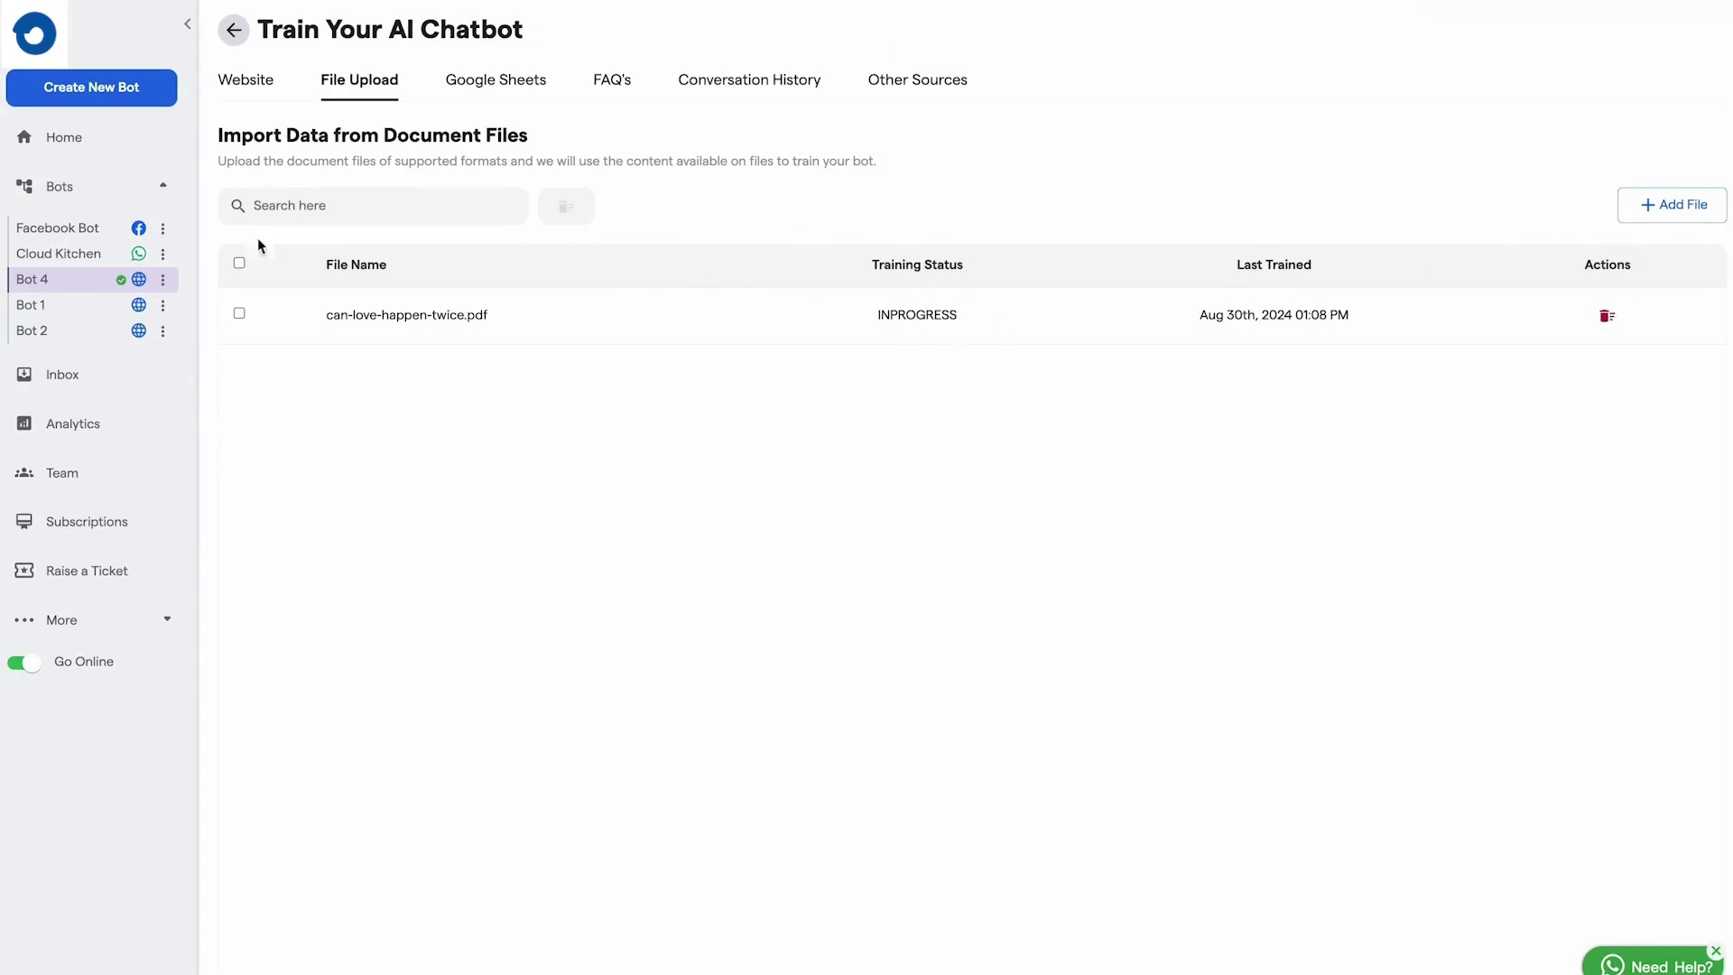
pyautogui.click(496, 79)
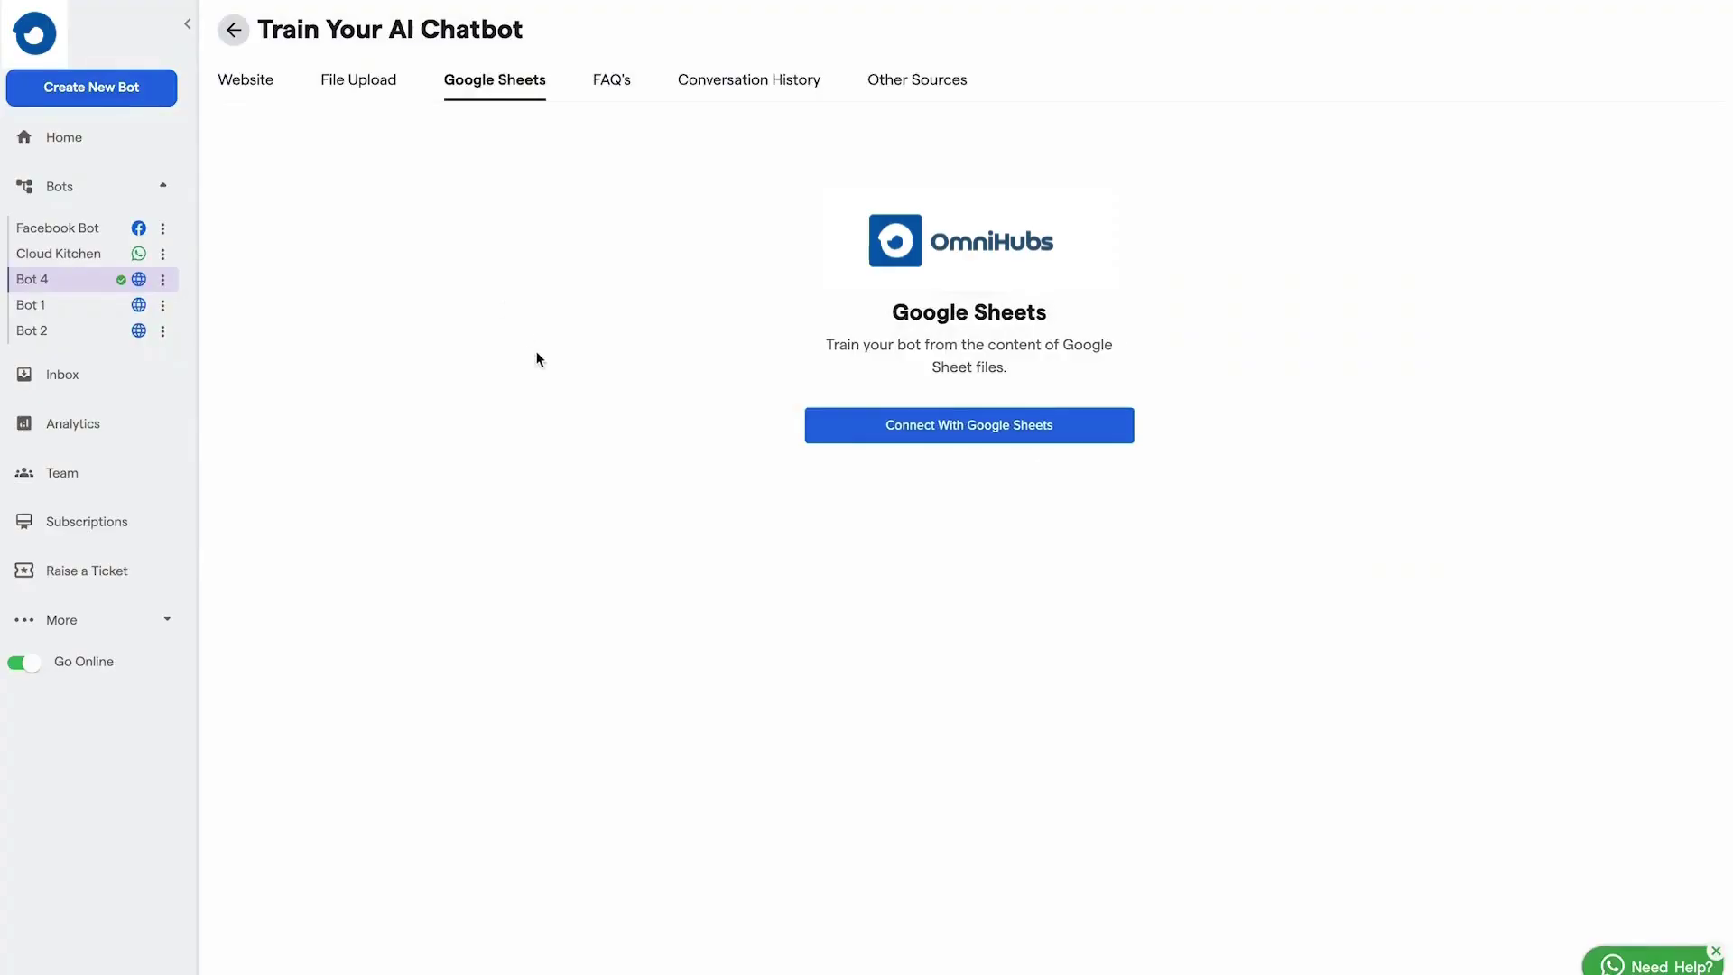
# - Start the Connect With Google Sheets option from the Google Sheets training page
pyautogui.click(959, 436)
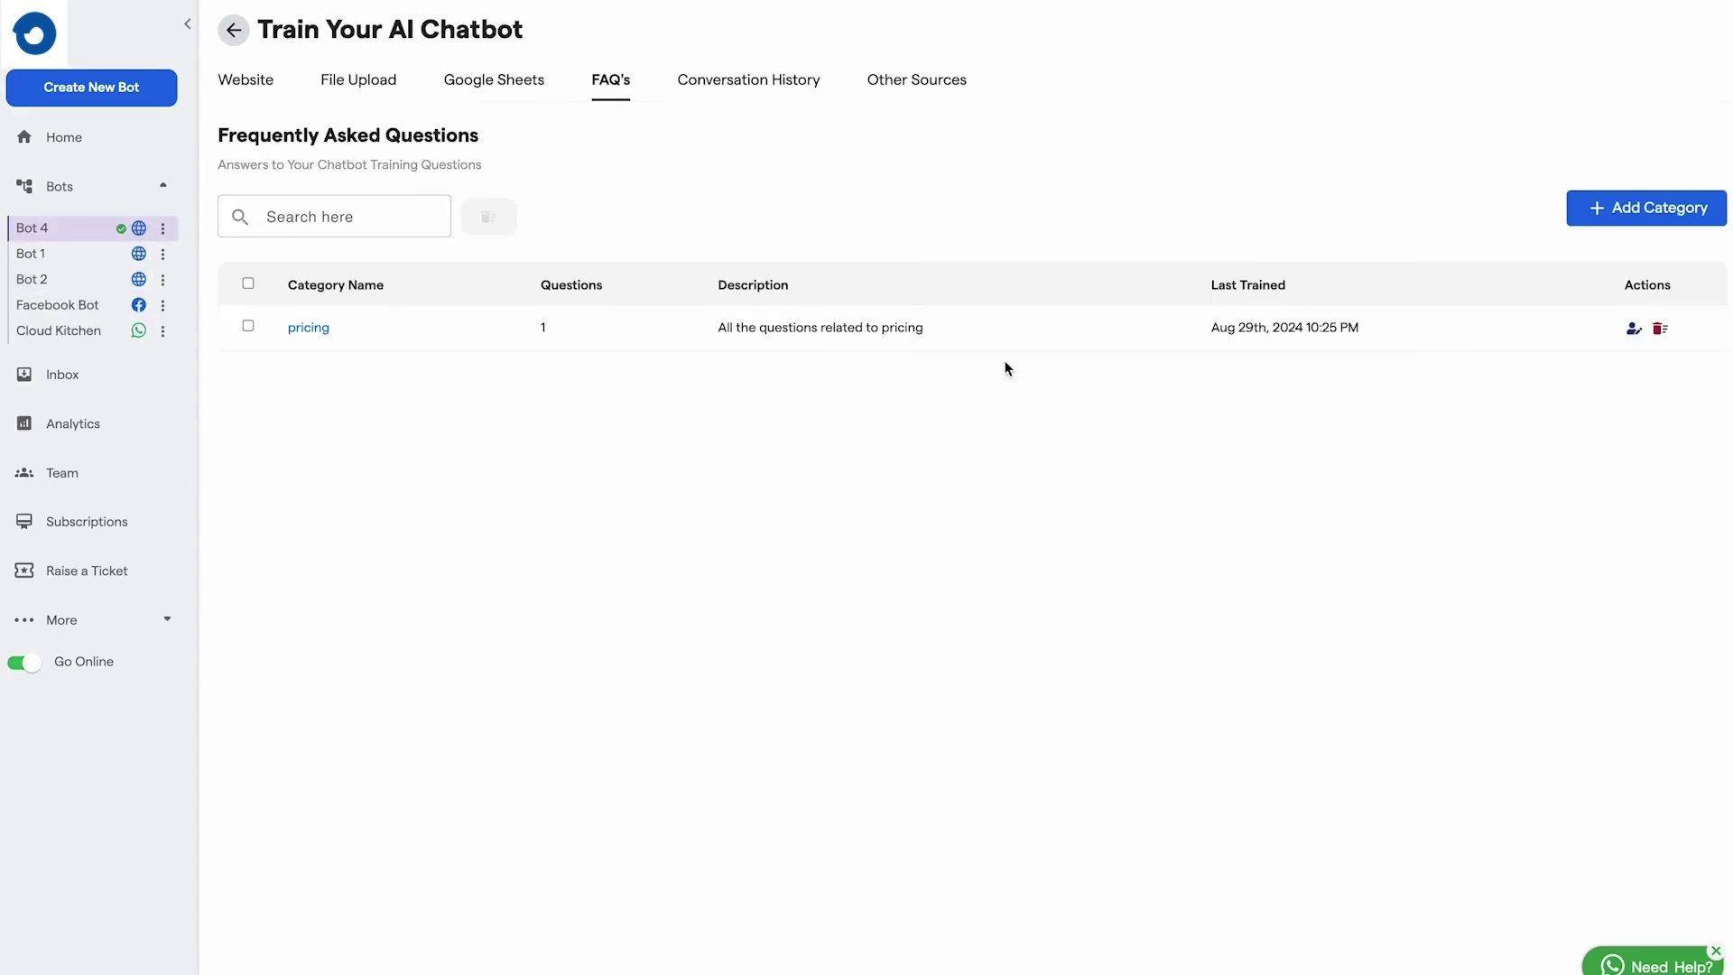
# - Add the pricing FAQ 'What are are chatbot whitelabel pricing??' answered 'Please visit our site'
pyautogui.click(318, 332)
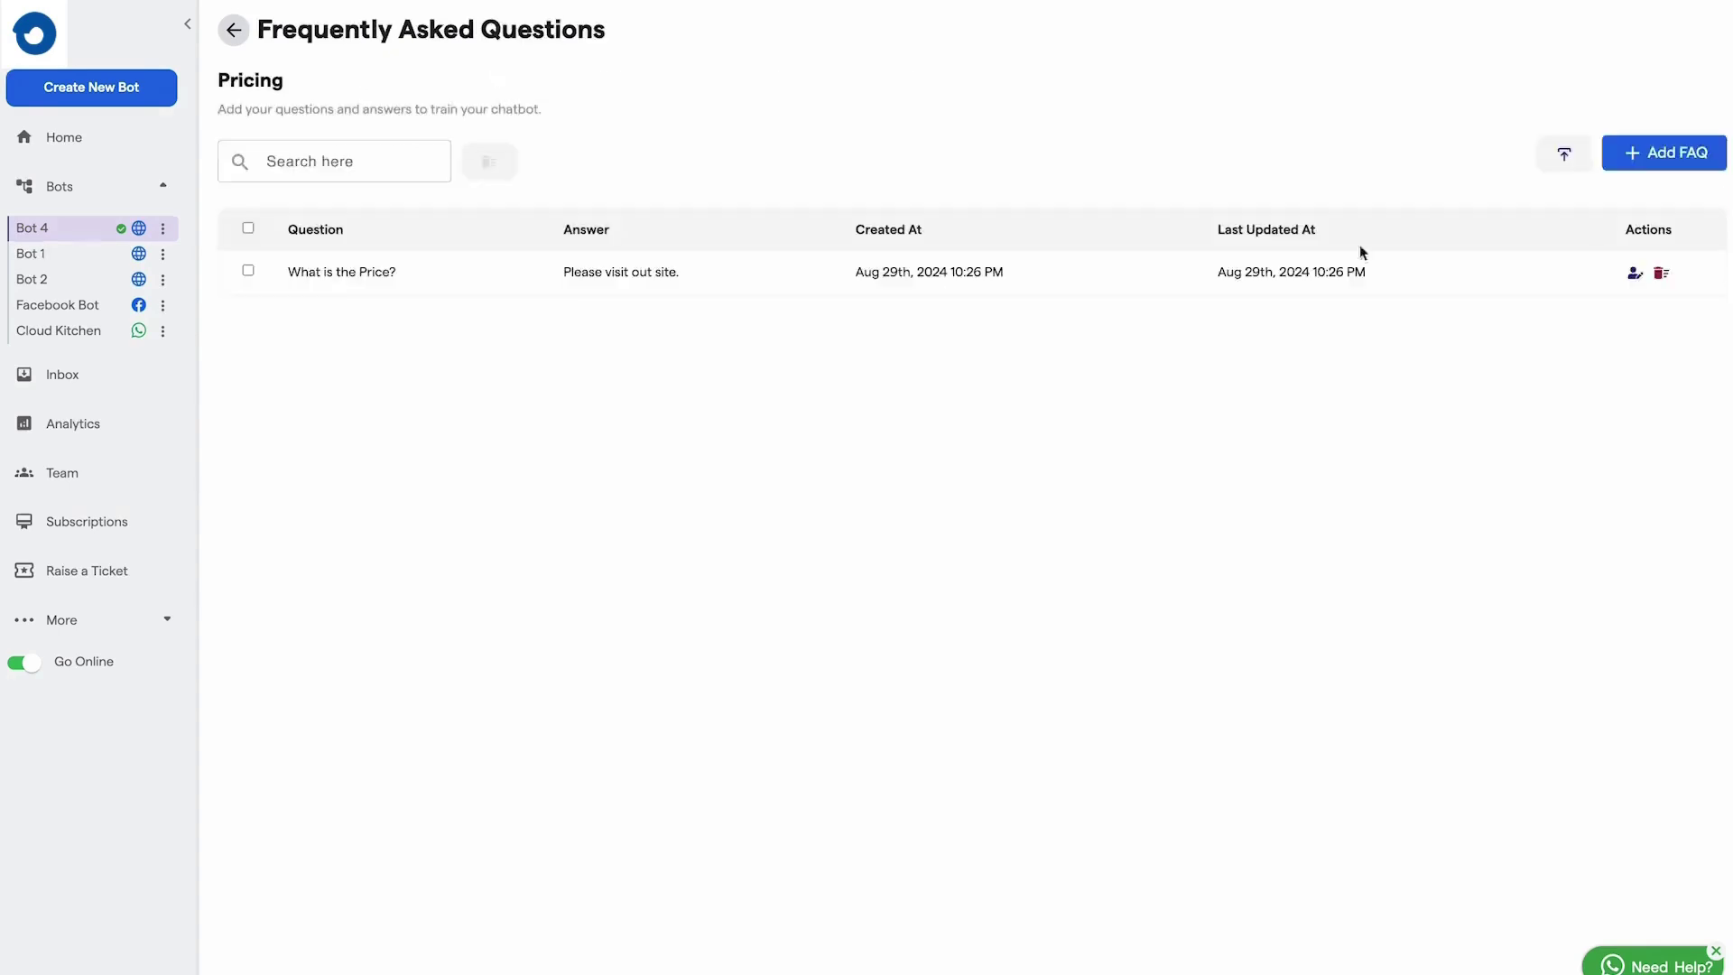
pyautogui.click(1674, 157)
pyautogui.click(369, 183)
pyautogui.write('Wh')
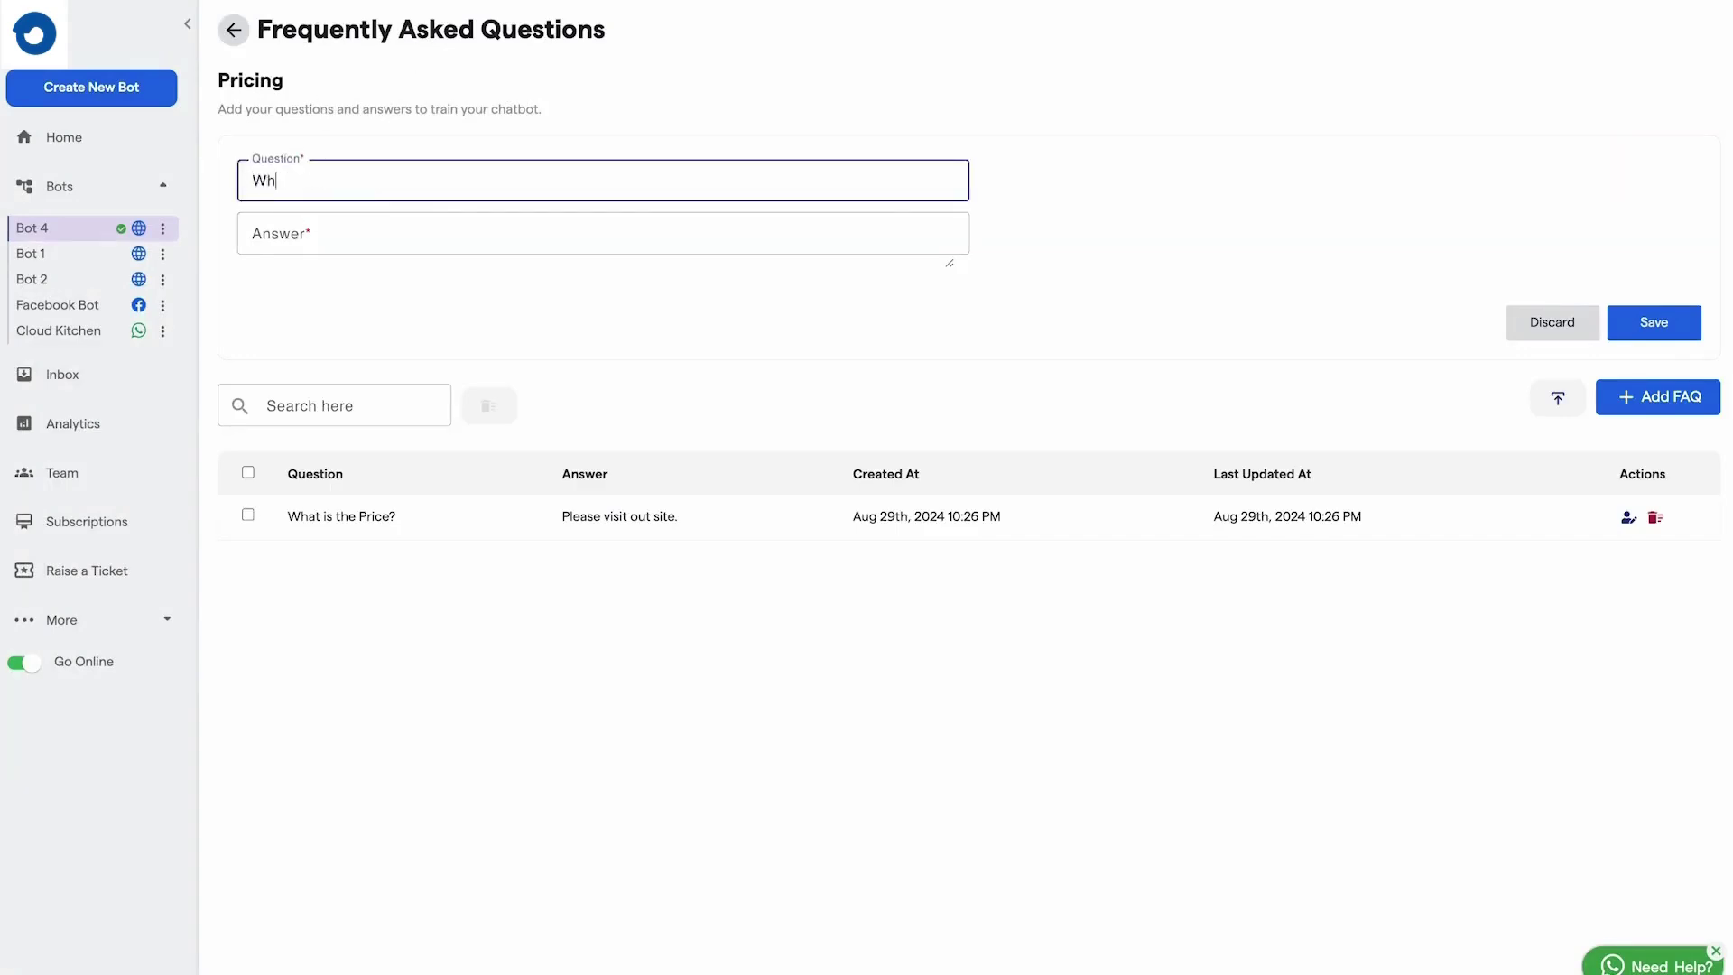
pyautogui.write('at re are chatbot whitelabel pricing')
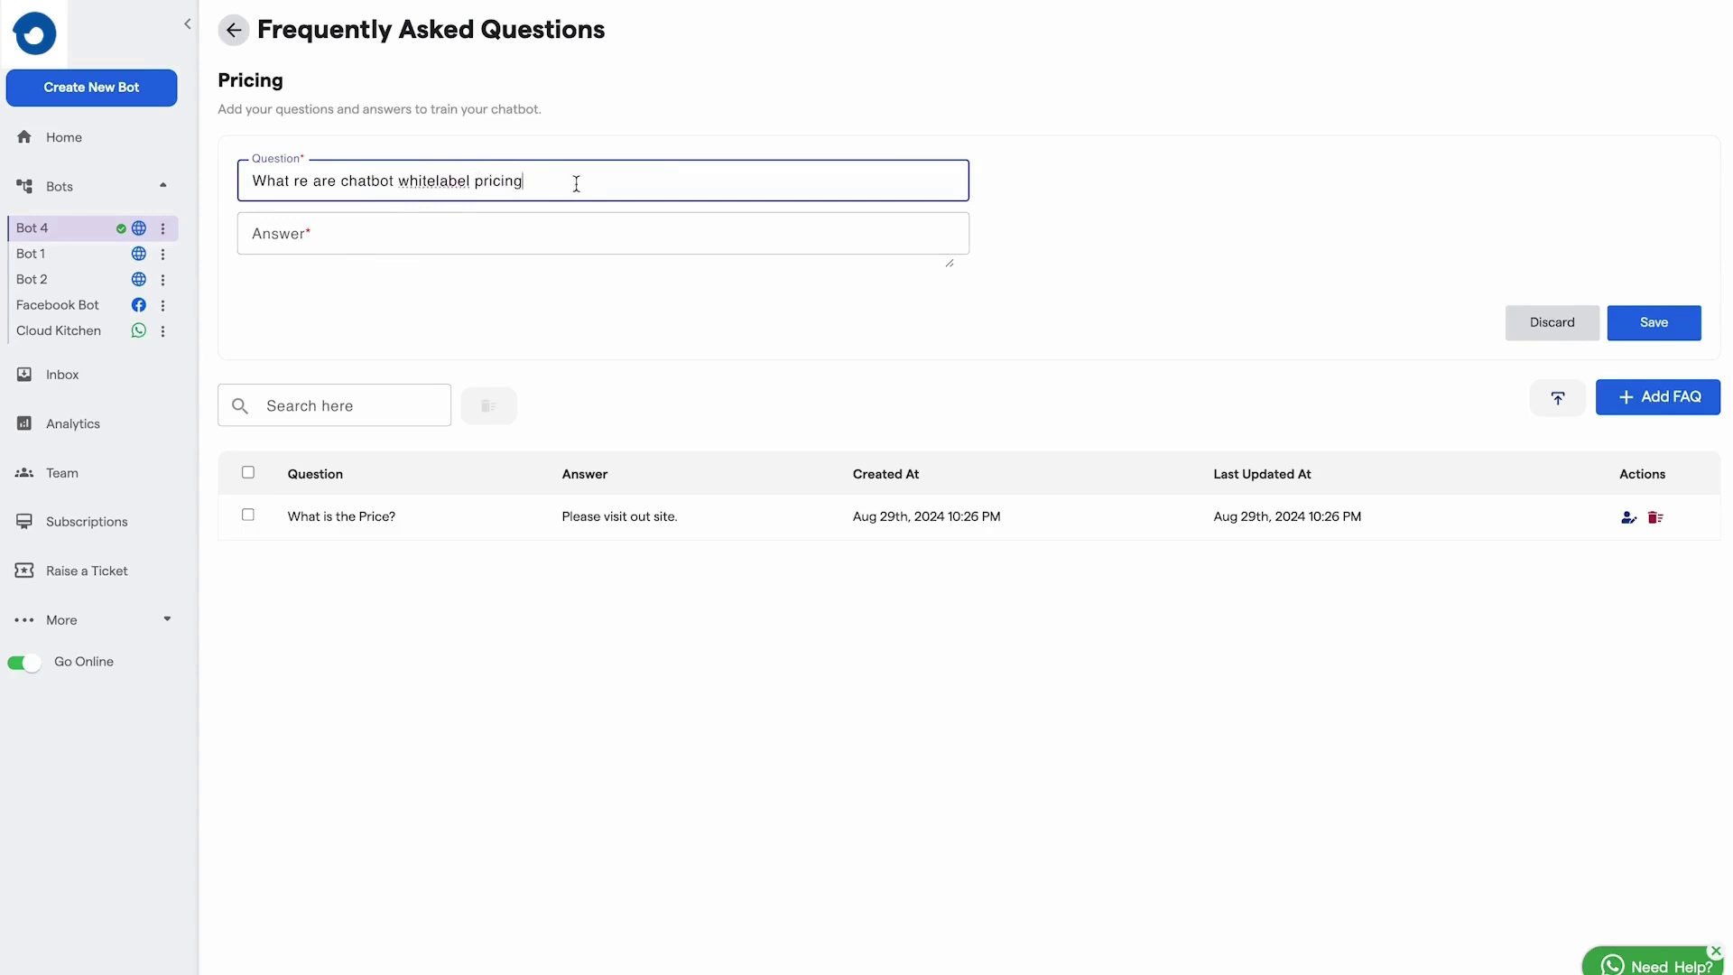
pyautogui.write('??')
pyautogui.click(418, 227)
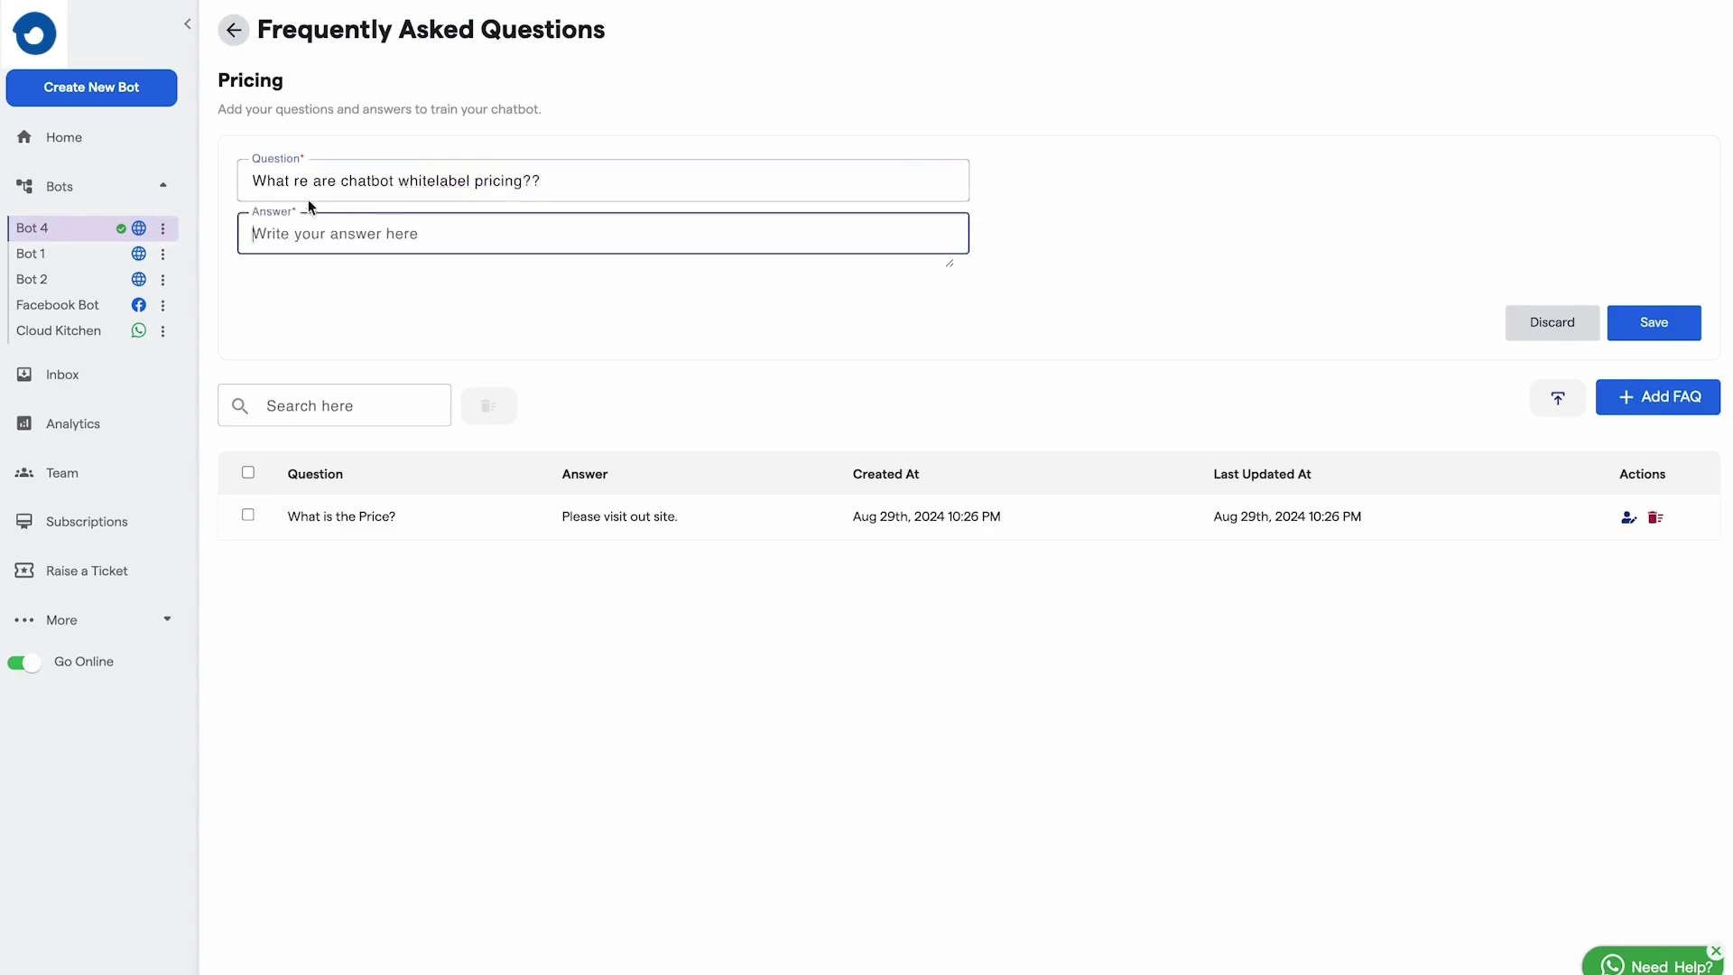
pyautogui.click(295, 188)
pyautogui.write('a')
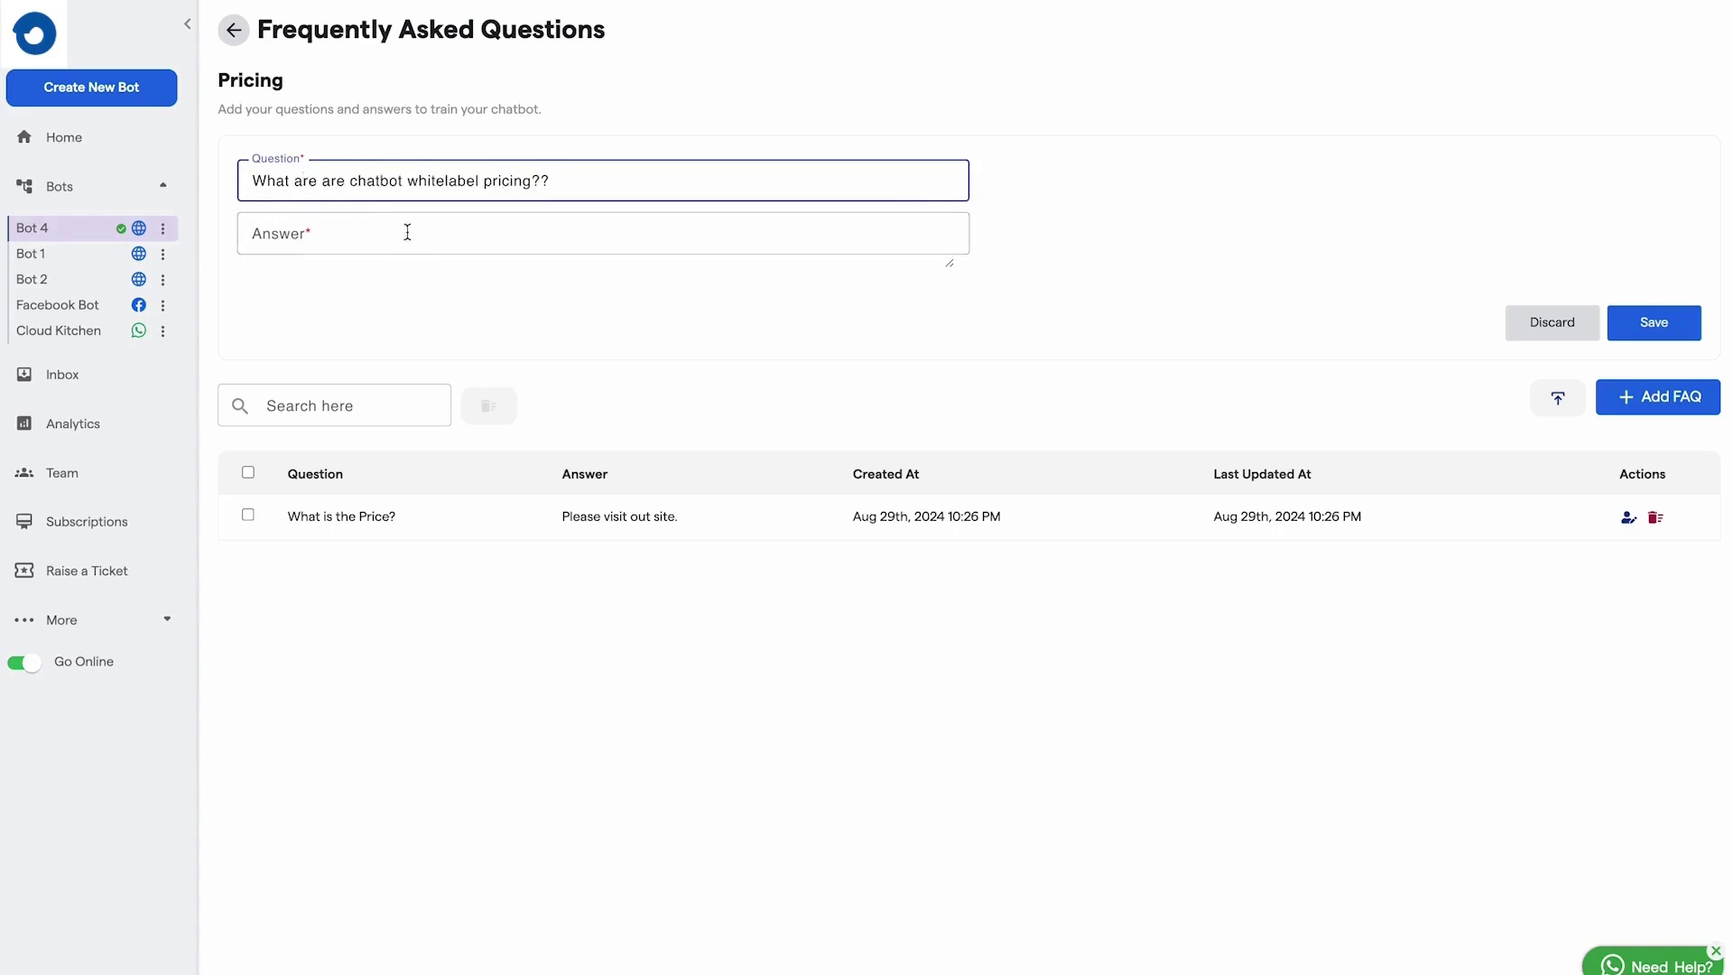
pyautogui.click(399, 226)
pyautogui.write('Please visit our')
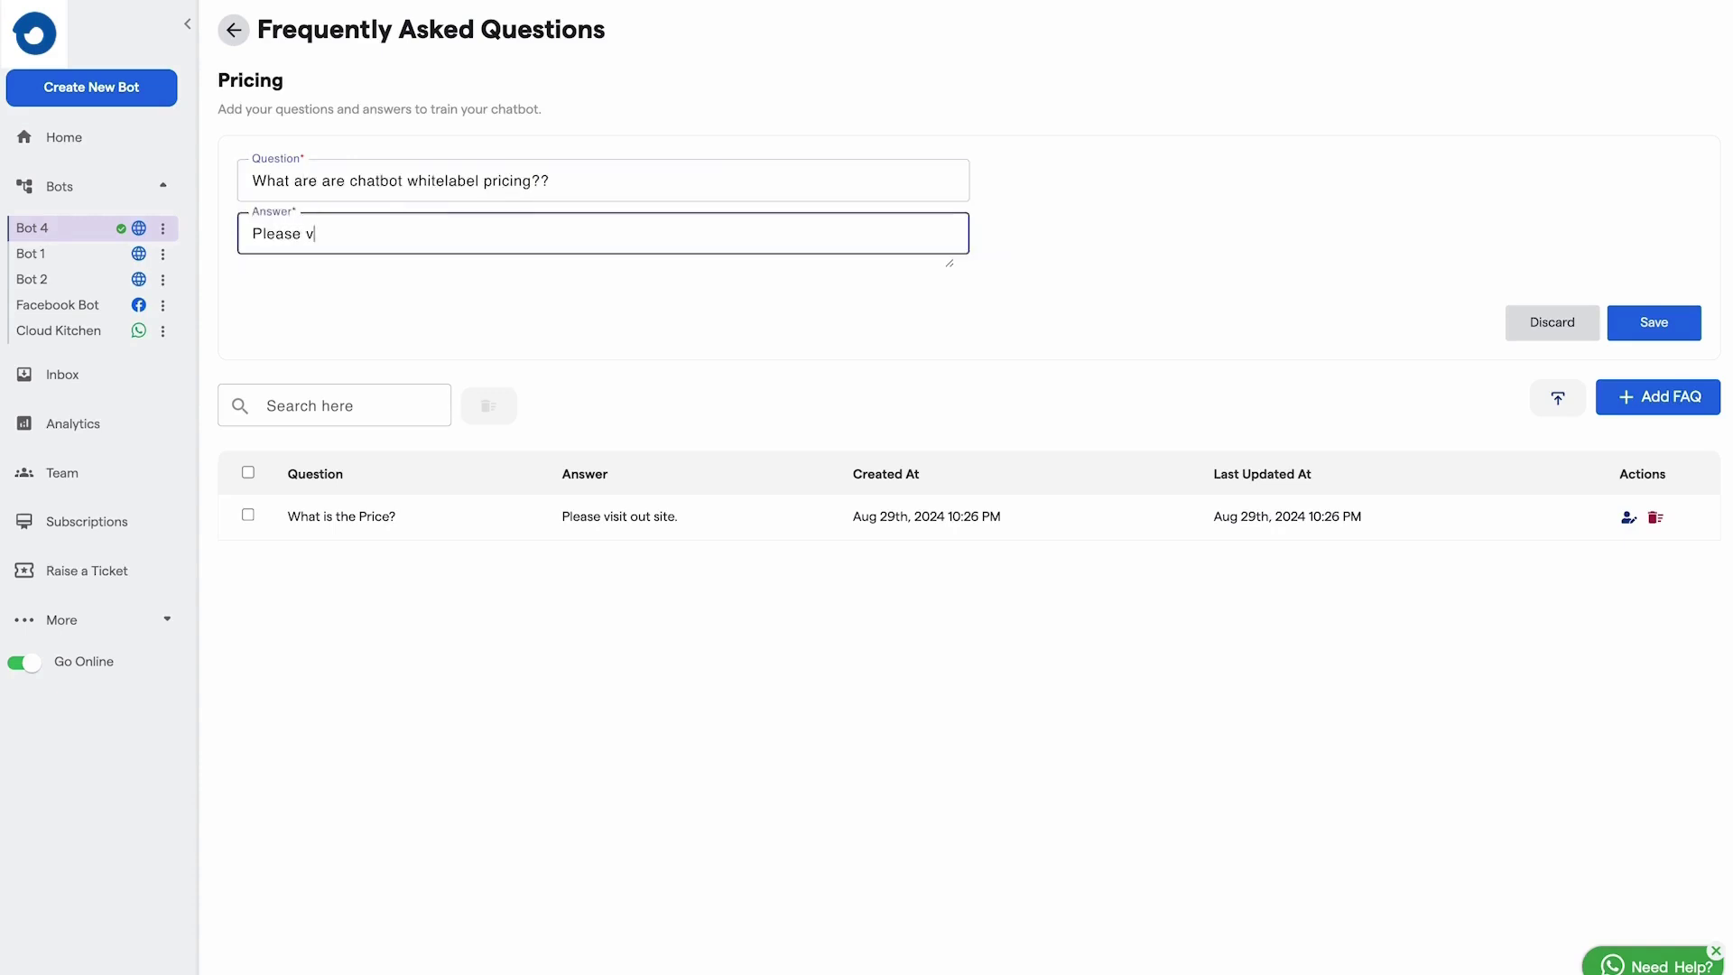
pyautogui.write(' site')
pyautogui.click(1653, 324)
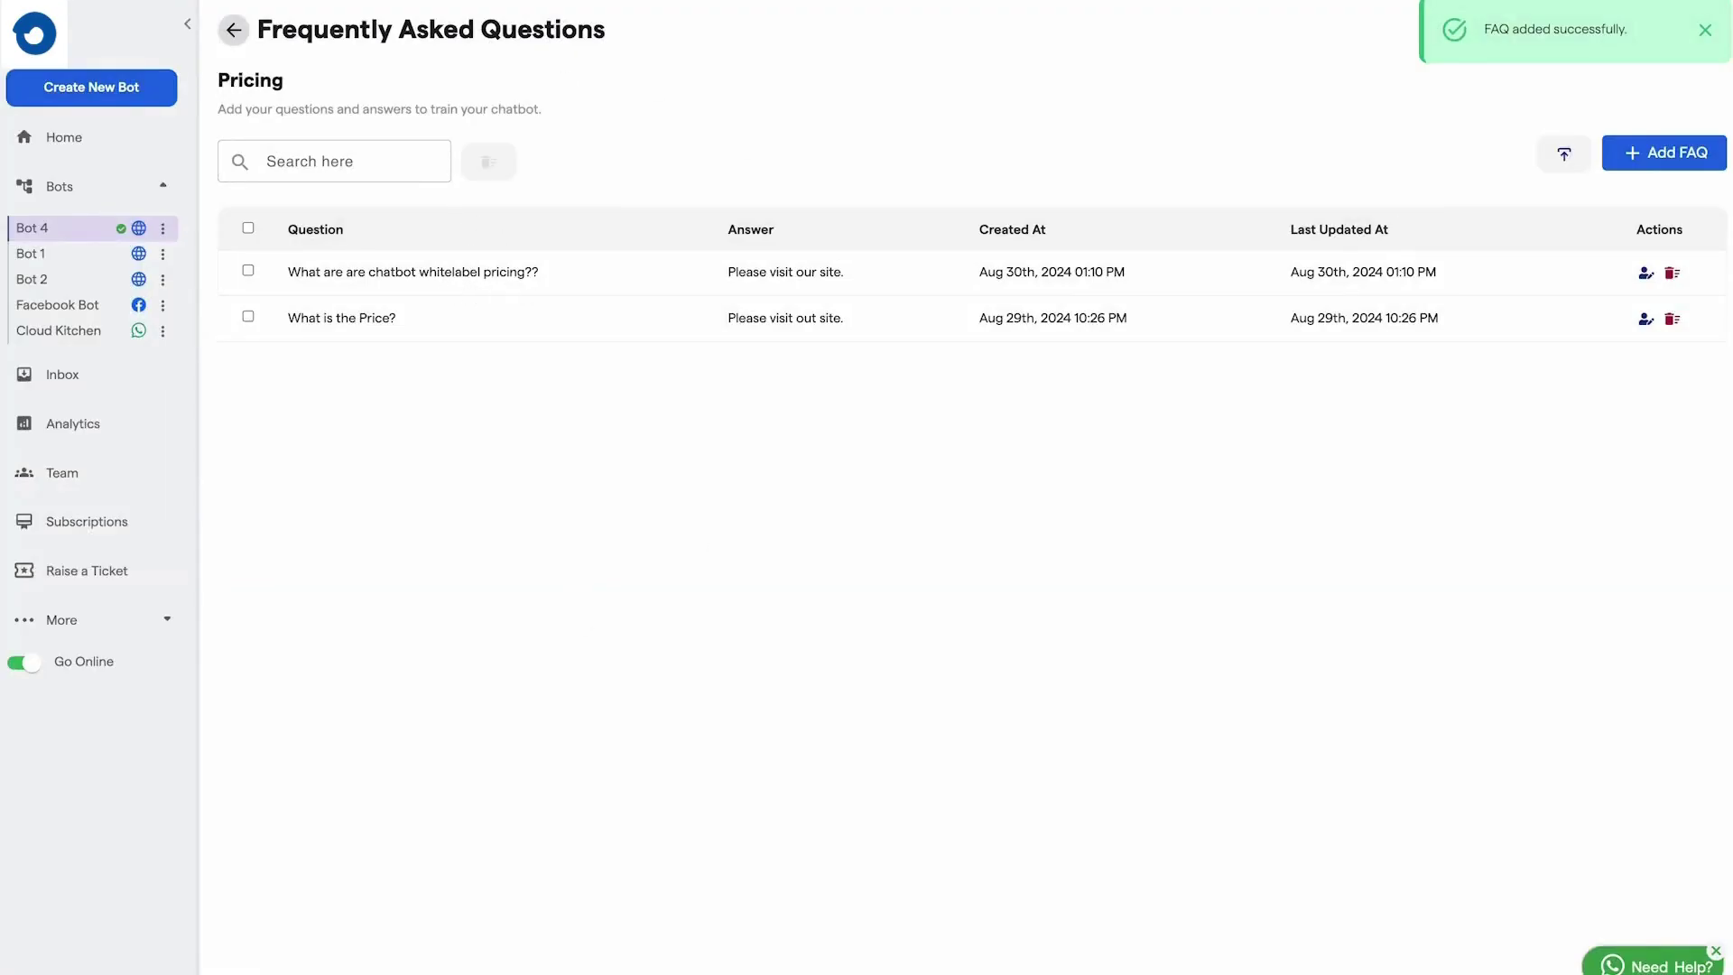
pyautogui.click(1706, 31)
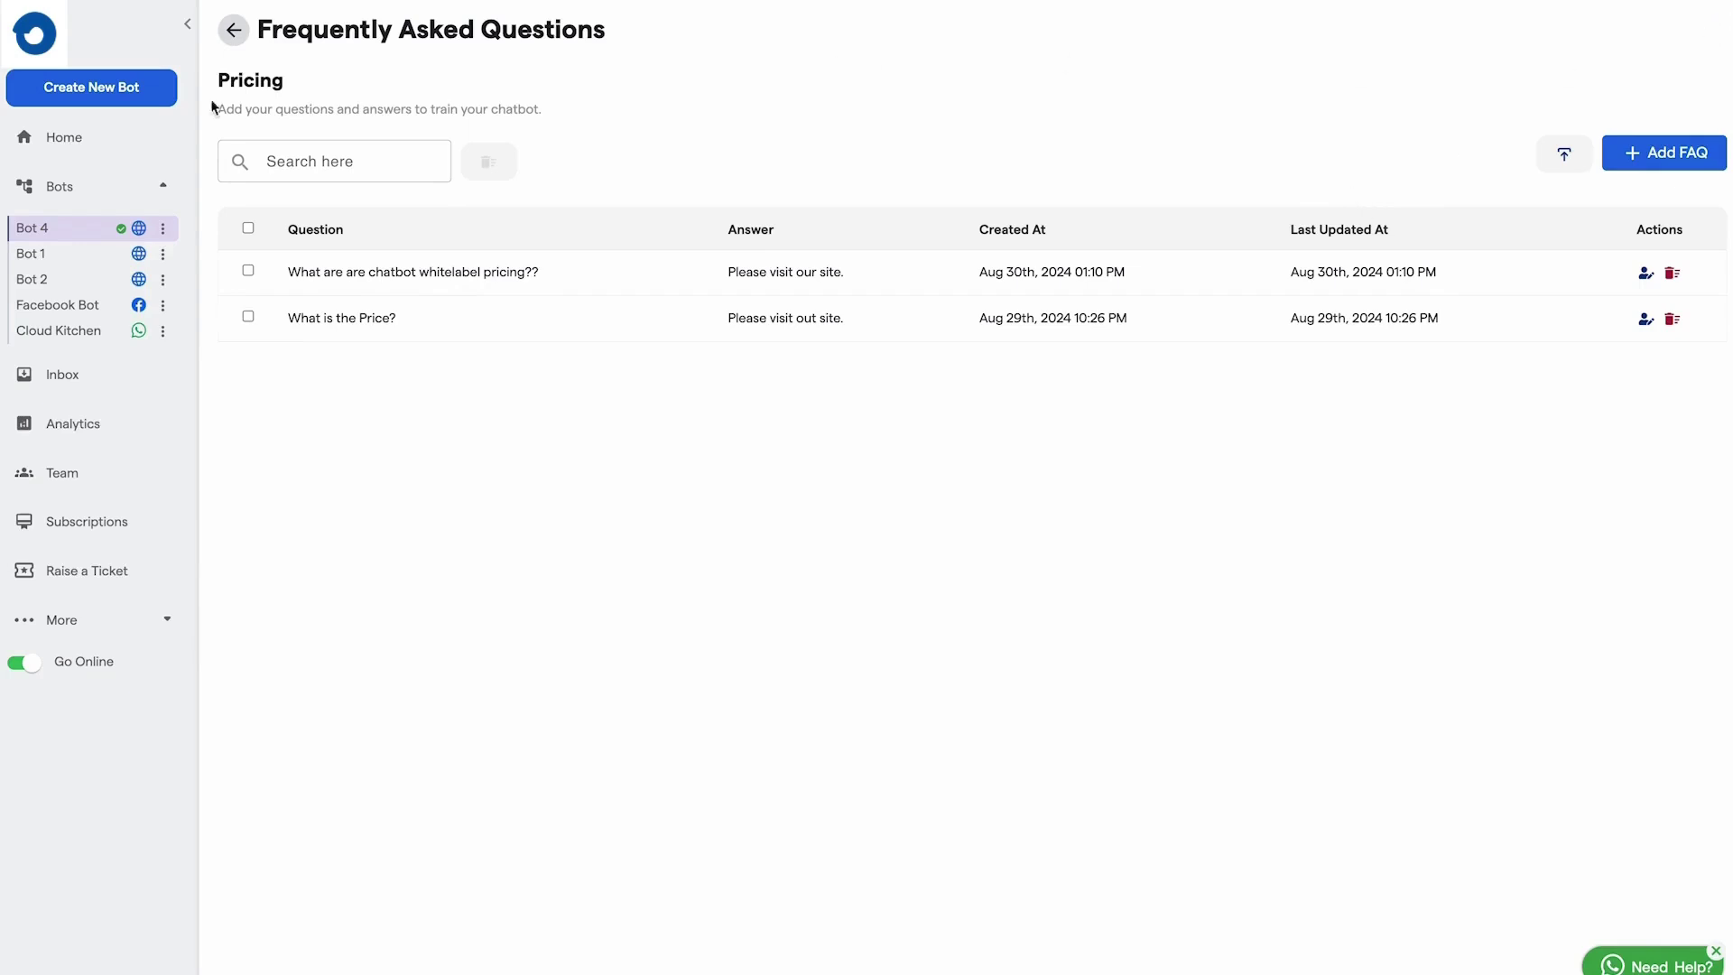
pyautogui.click(233, 32)
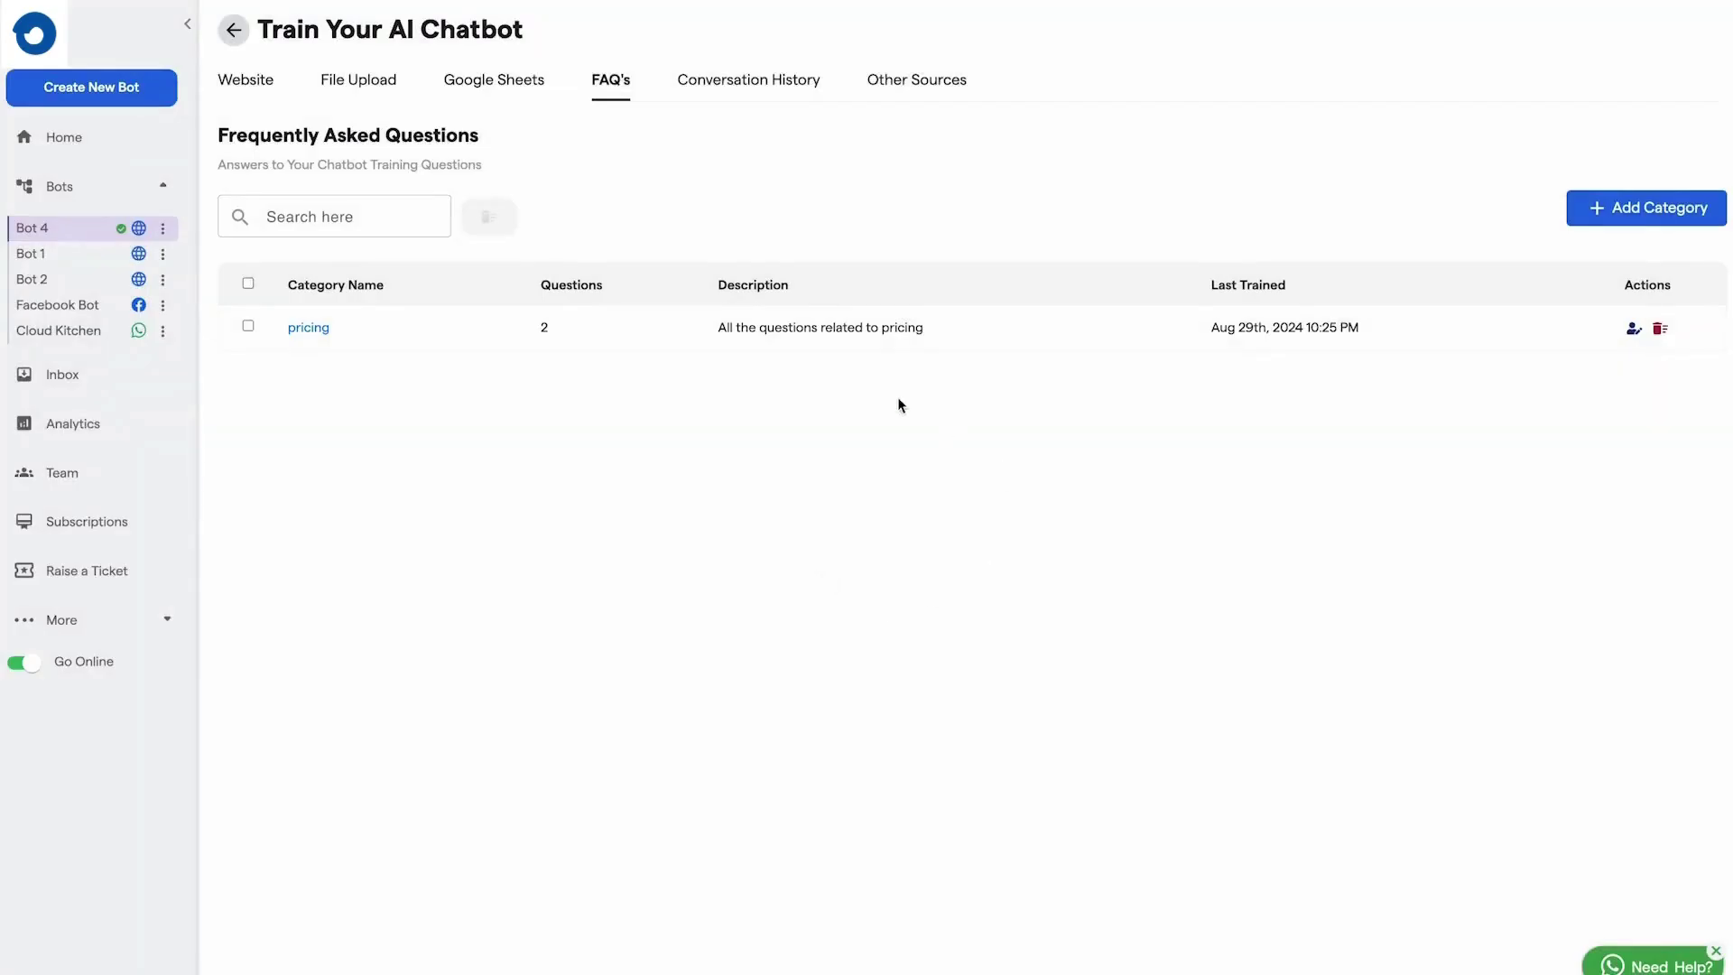
# - Check the empty Conversation History and the Other Sources tab showing Google Drive not connected
pyautogui.click(788, 87)
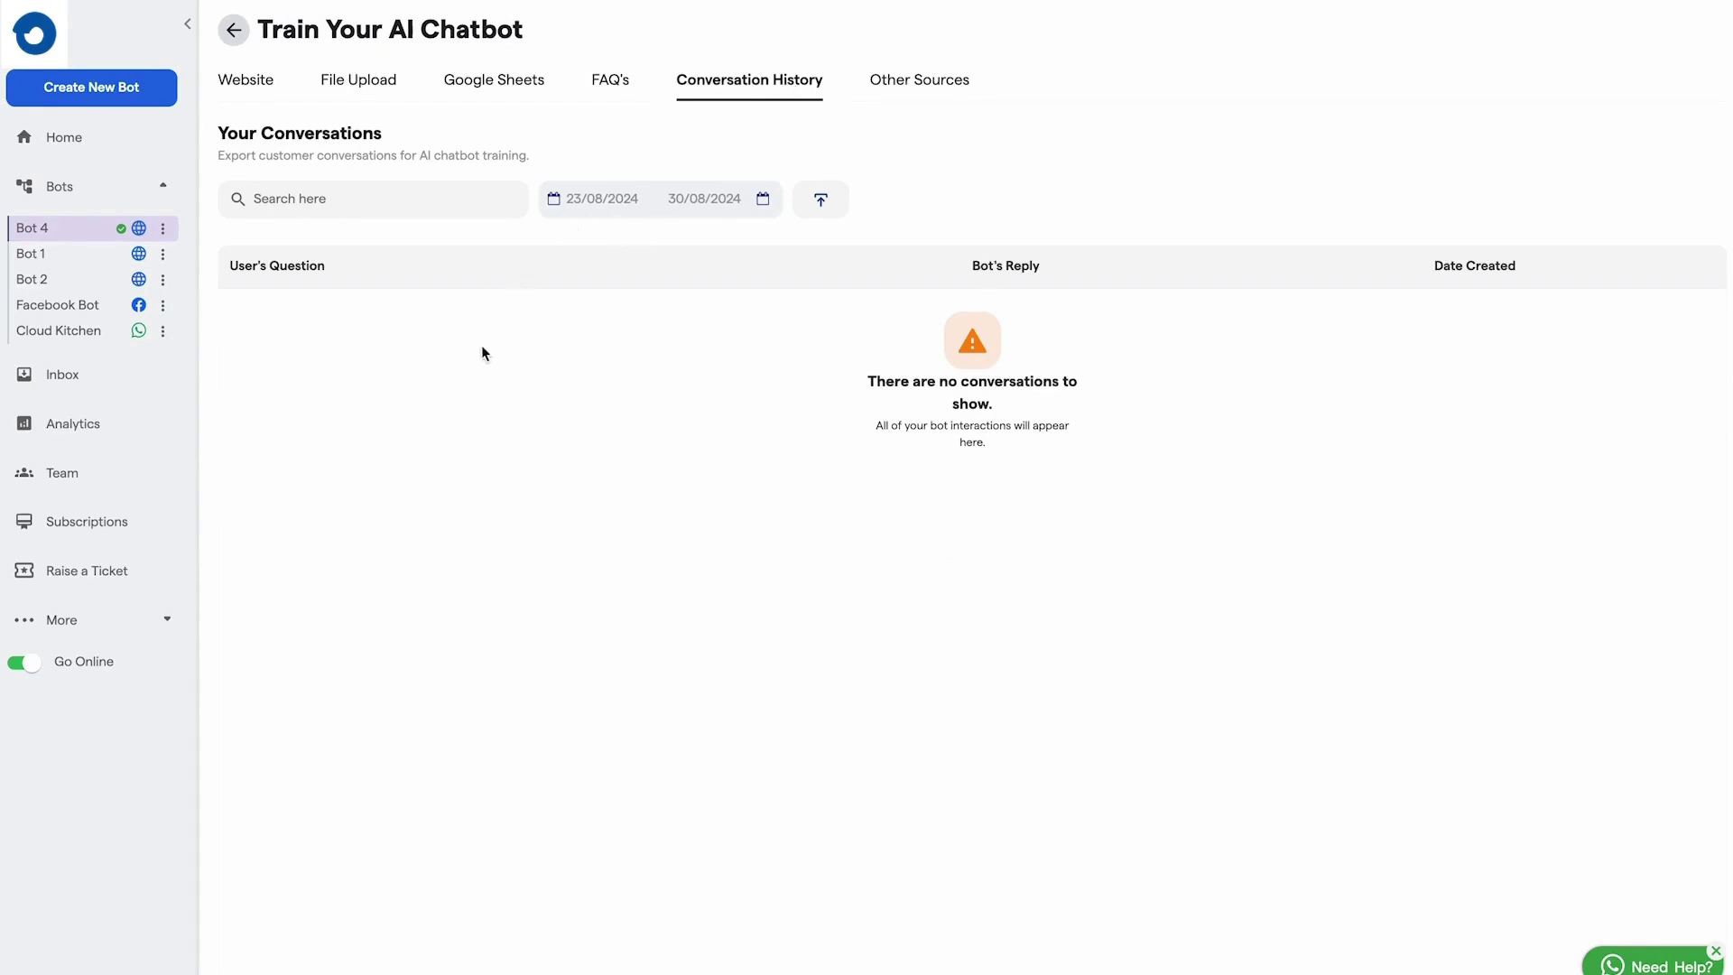
pyautogui.click(925, 81)
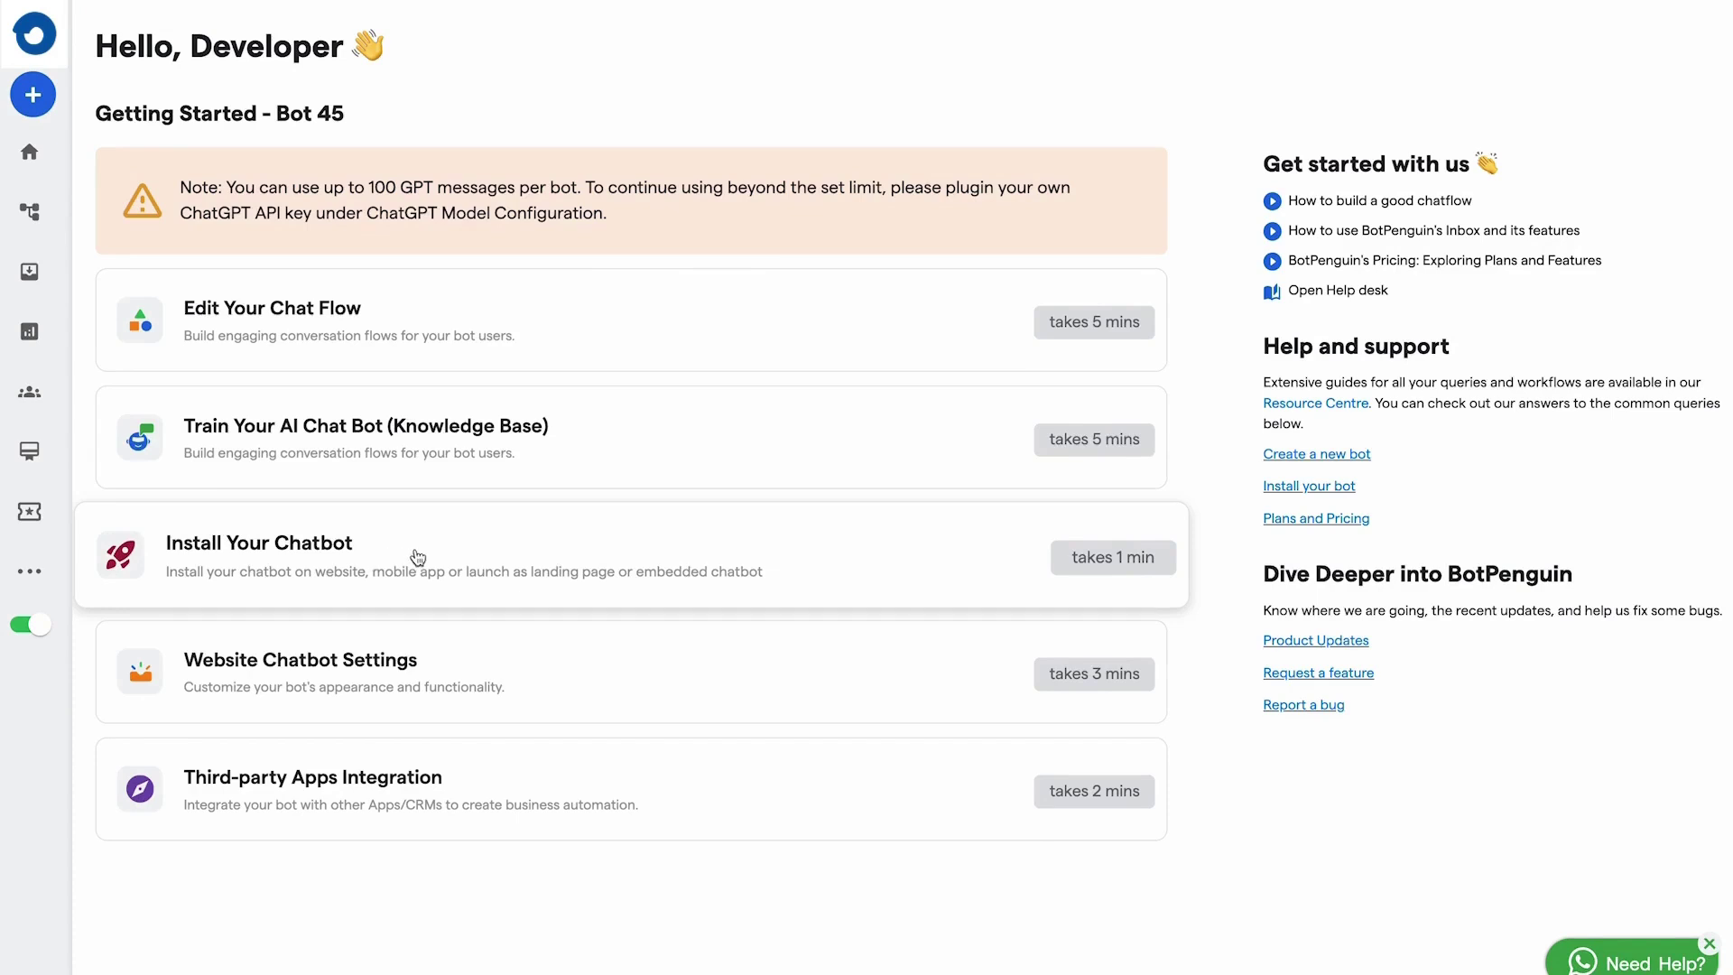
# - Copy the Custom website installation script line for the chatbot
pyautogui.click(417, 557)
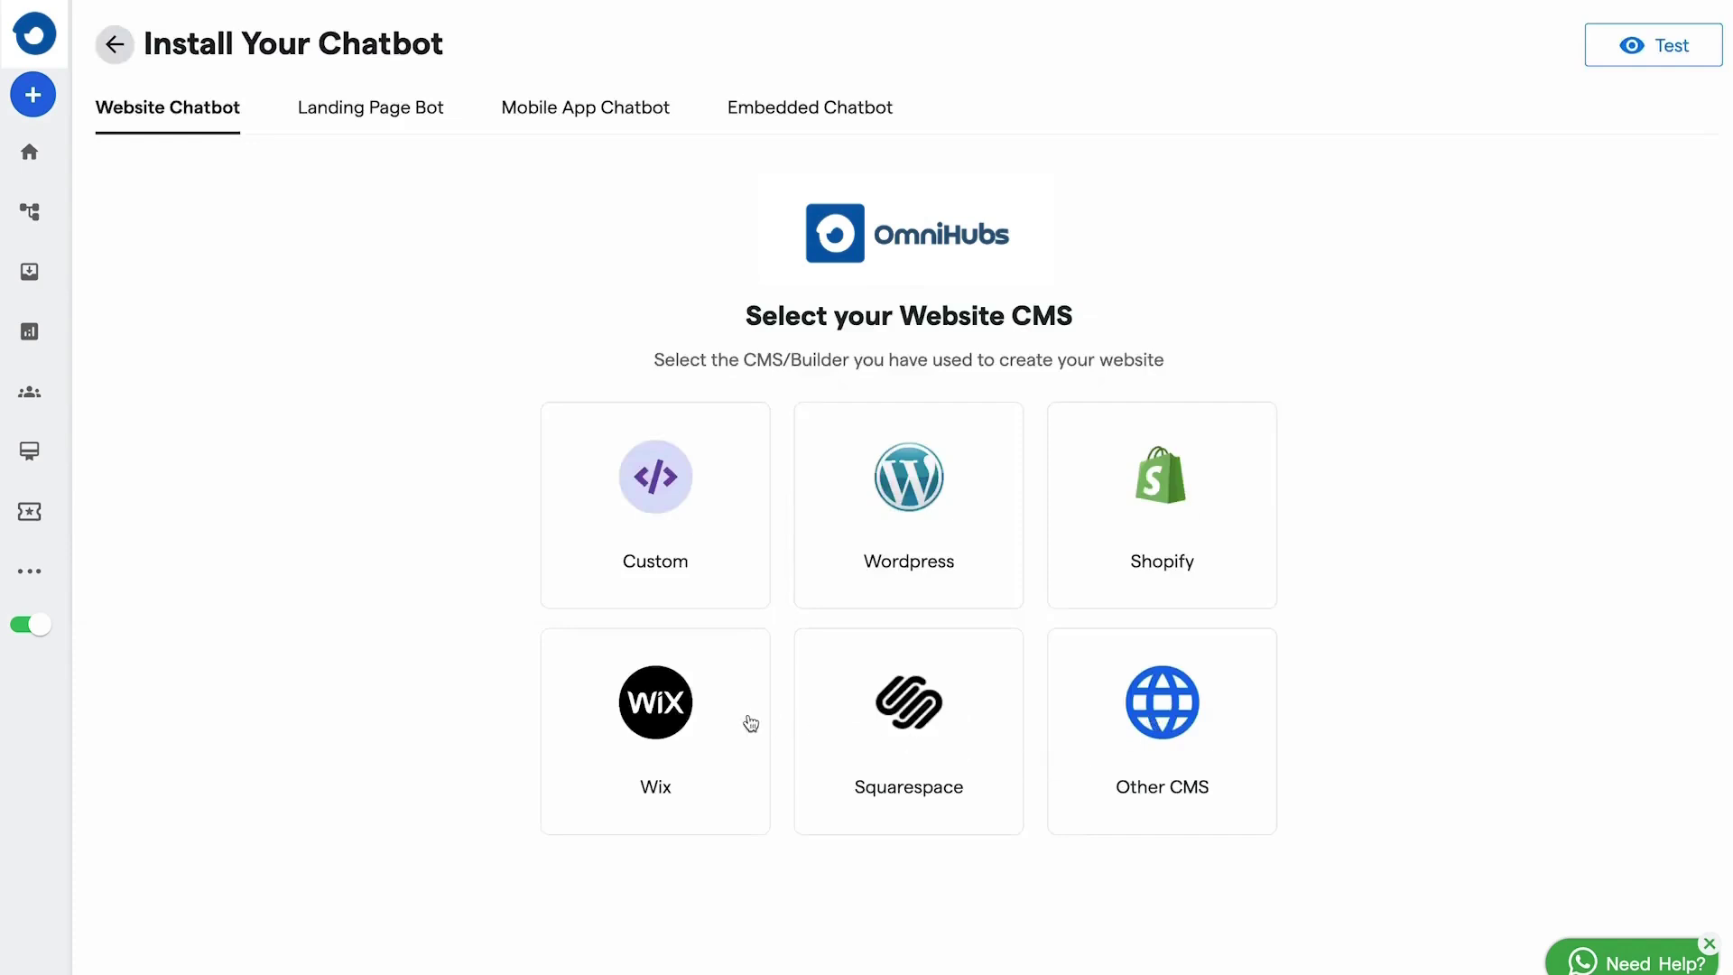
pyautogui.click(706, 538)
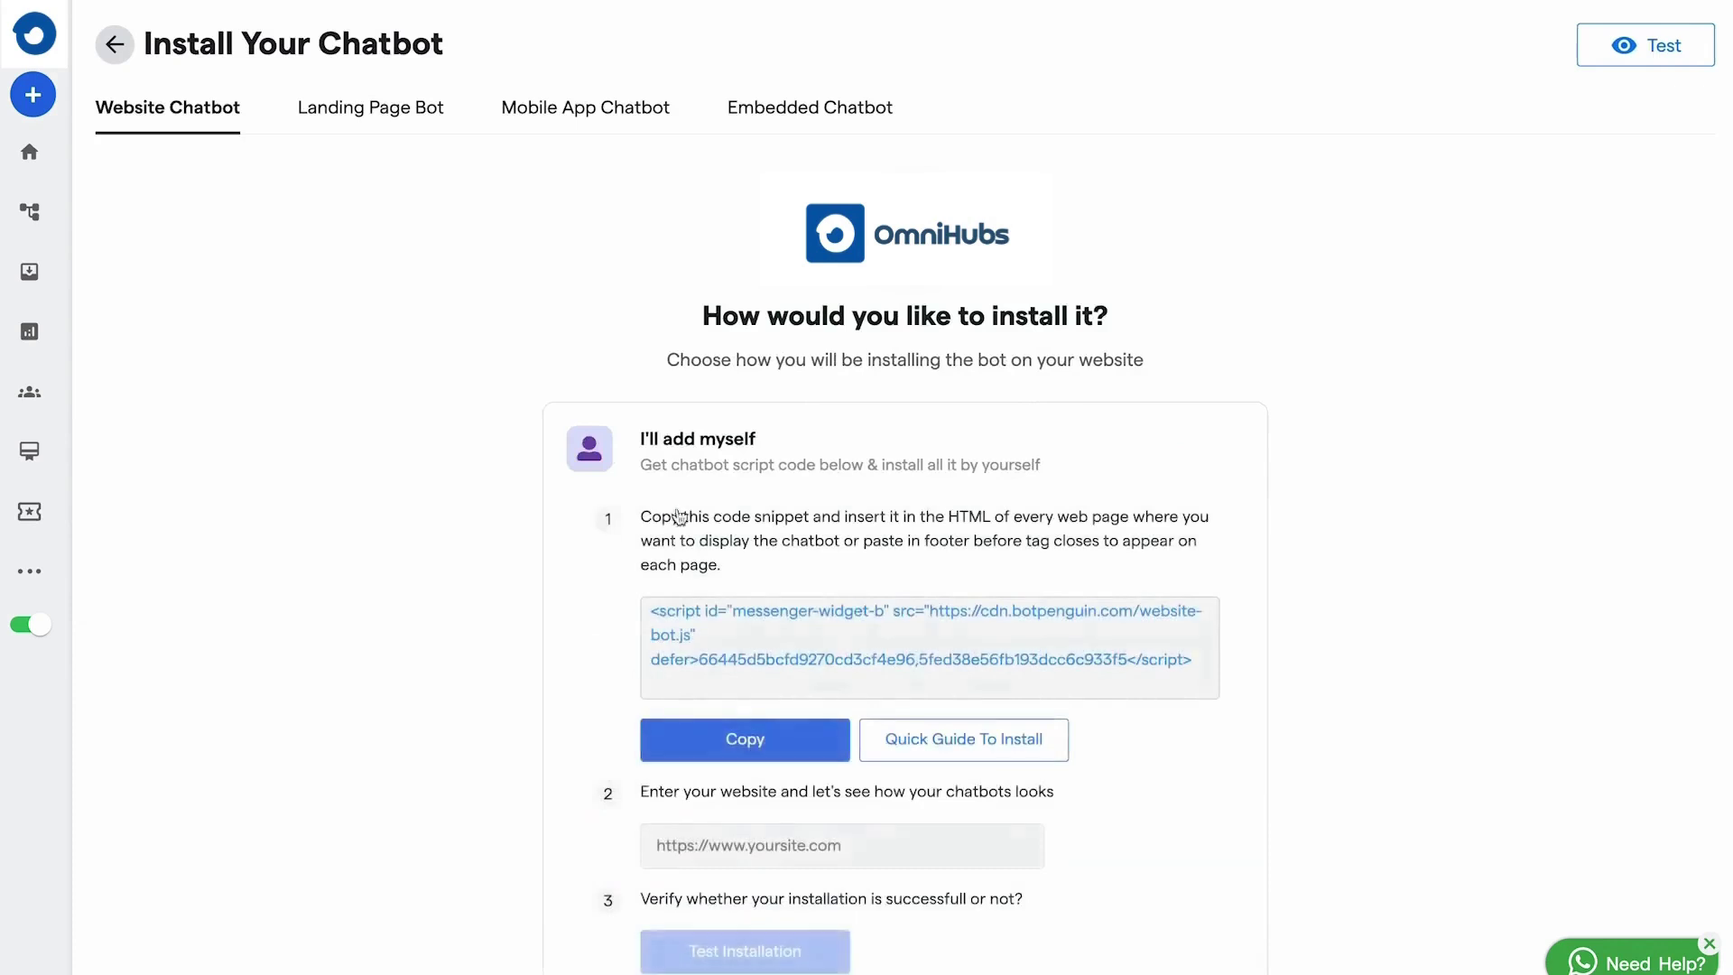
pyautogui.scroll(-2, 713, 541)
pyautogui.click(742, 495)
pyautogui.hotkey('ctrl', 'a')
pyautogui.moveTo(1141, 534); pyautogui.dragTo(1222, 496)
pyautogui.click(786, 562)
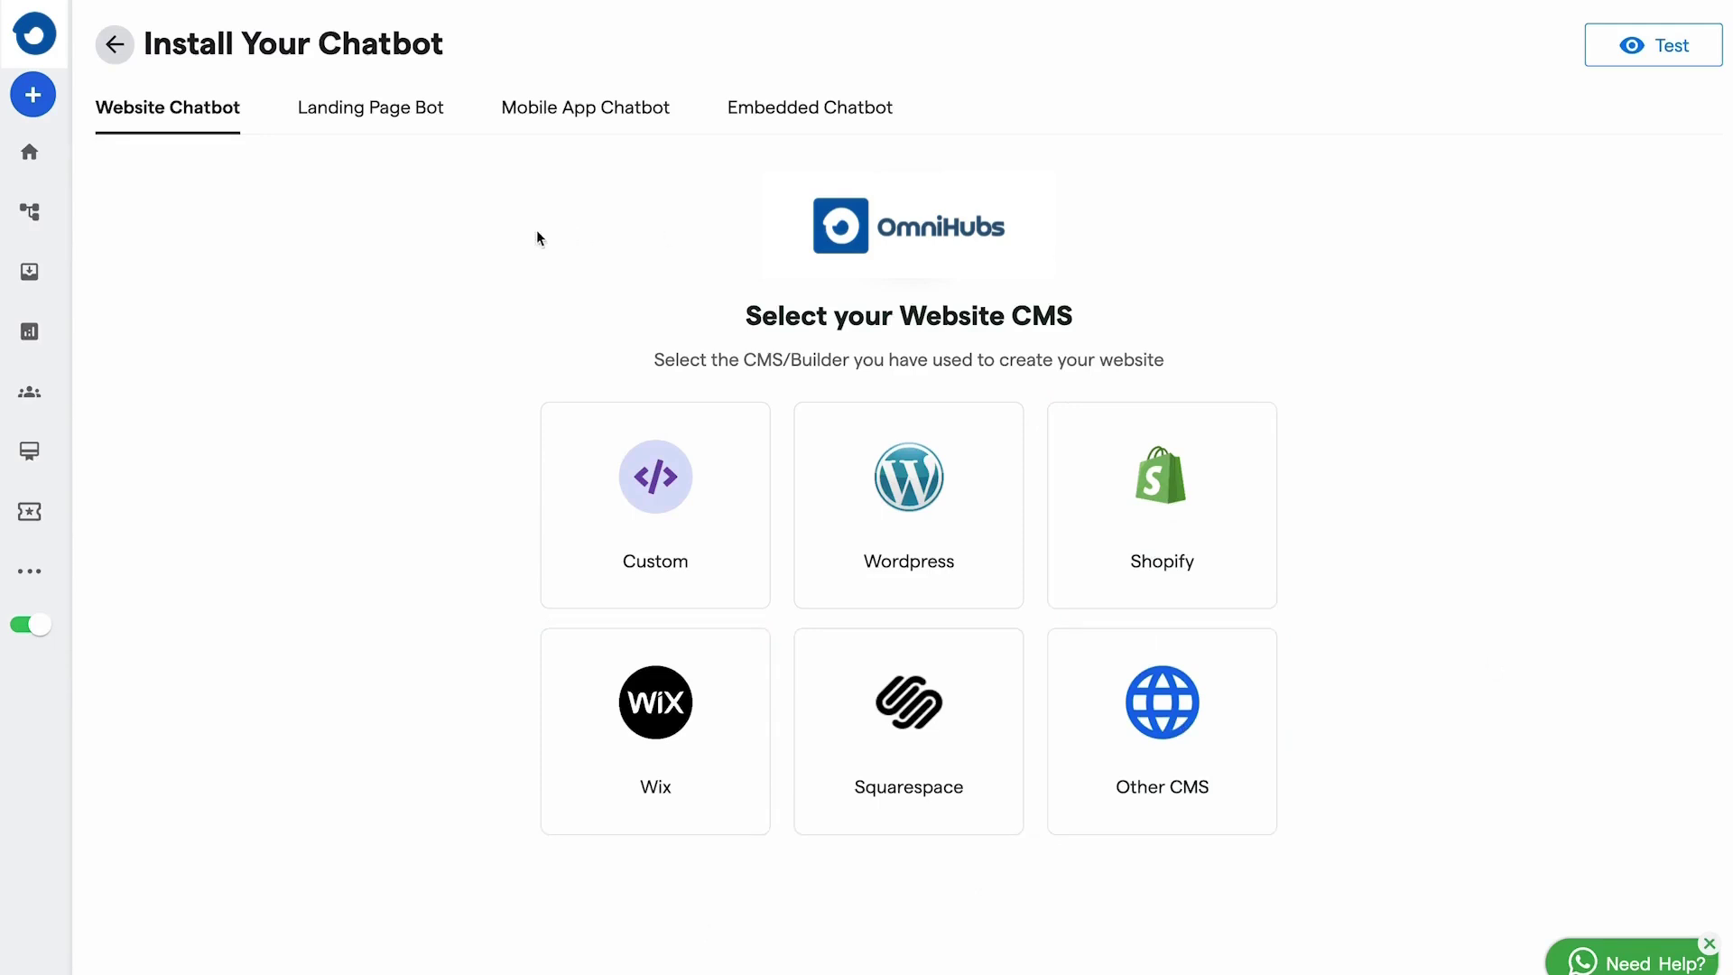
# - Review the Landing Page, Mobile App and Embedded chatbot install options, revealing the embed script
pyautogui.click(384, 124)
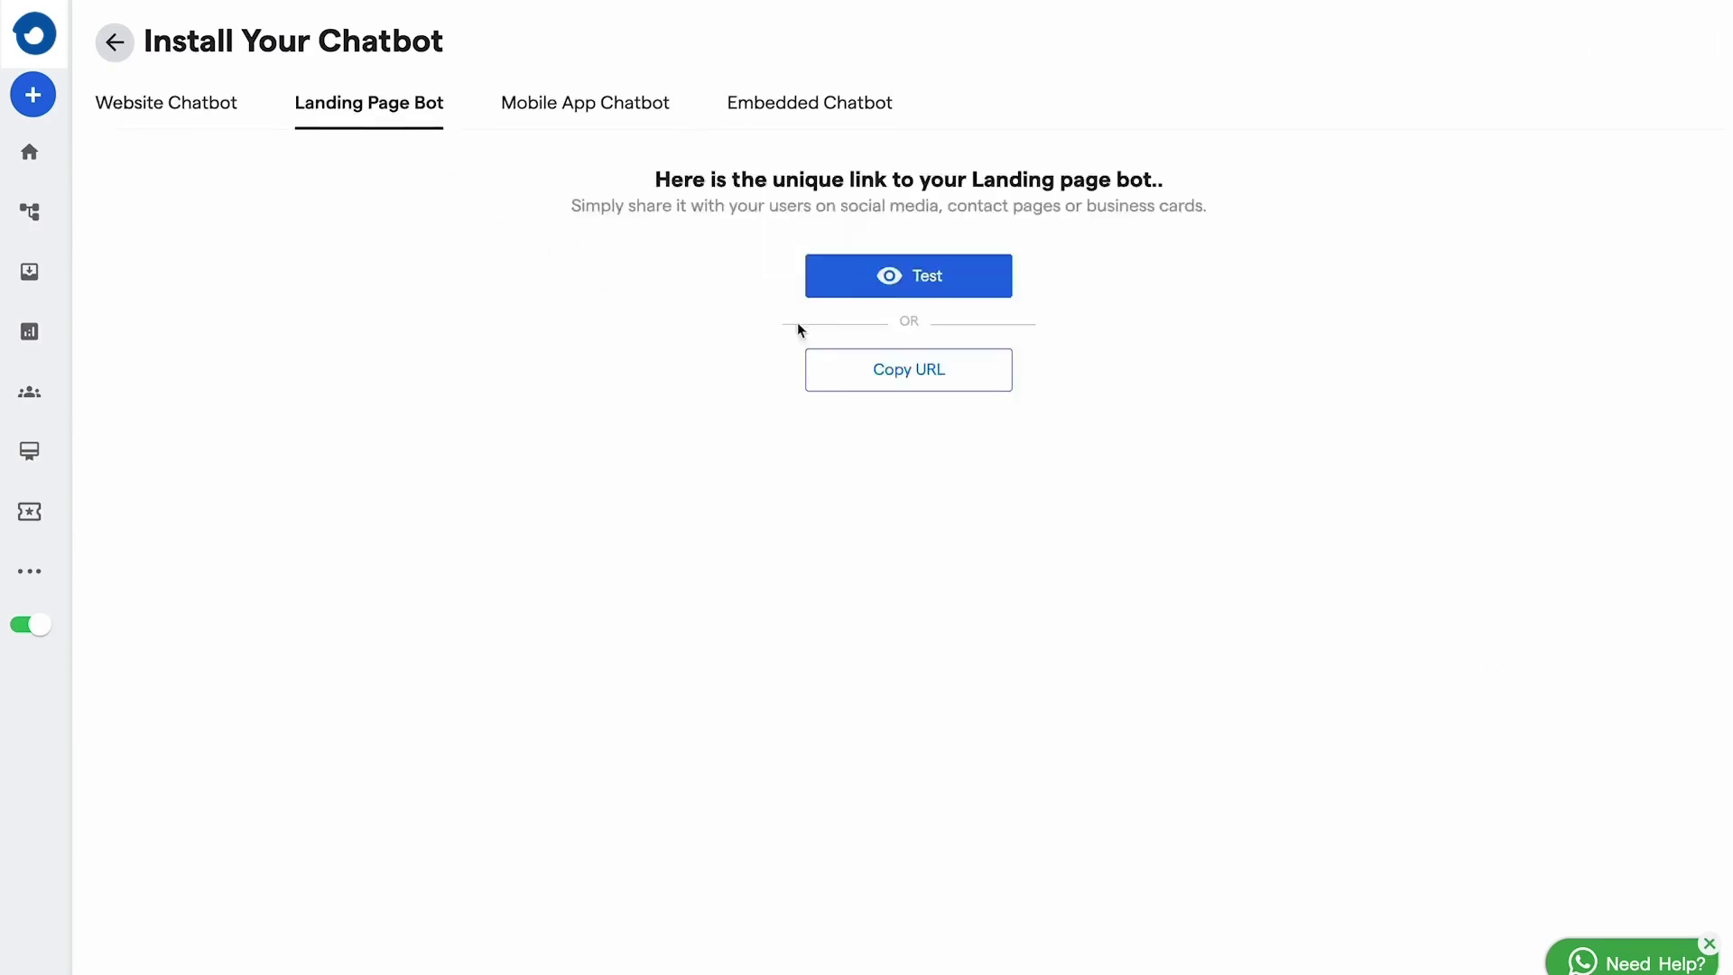
pyautogui.click(585, 104)
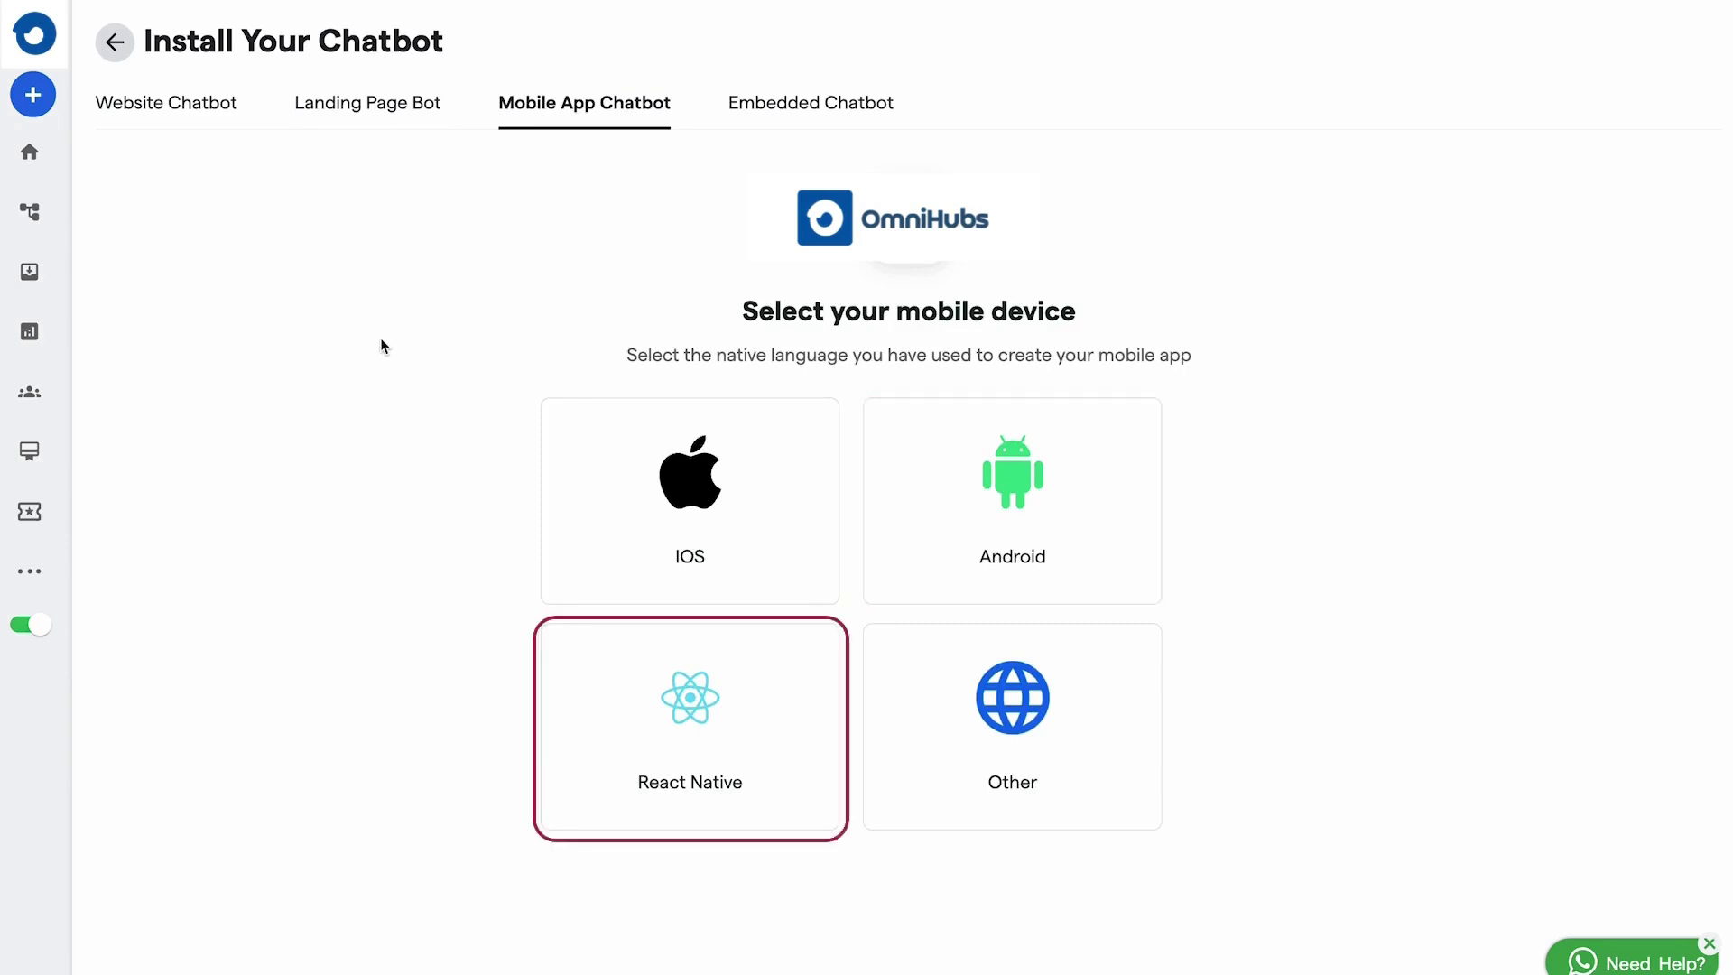
pyautogui.click(765, 106)
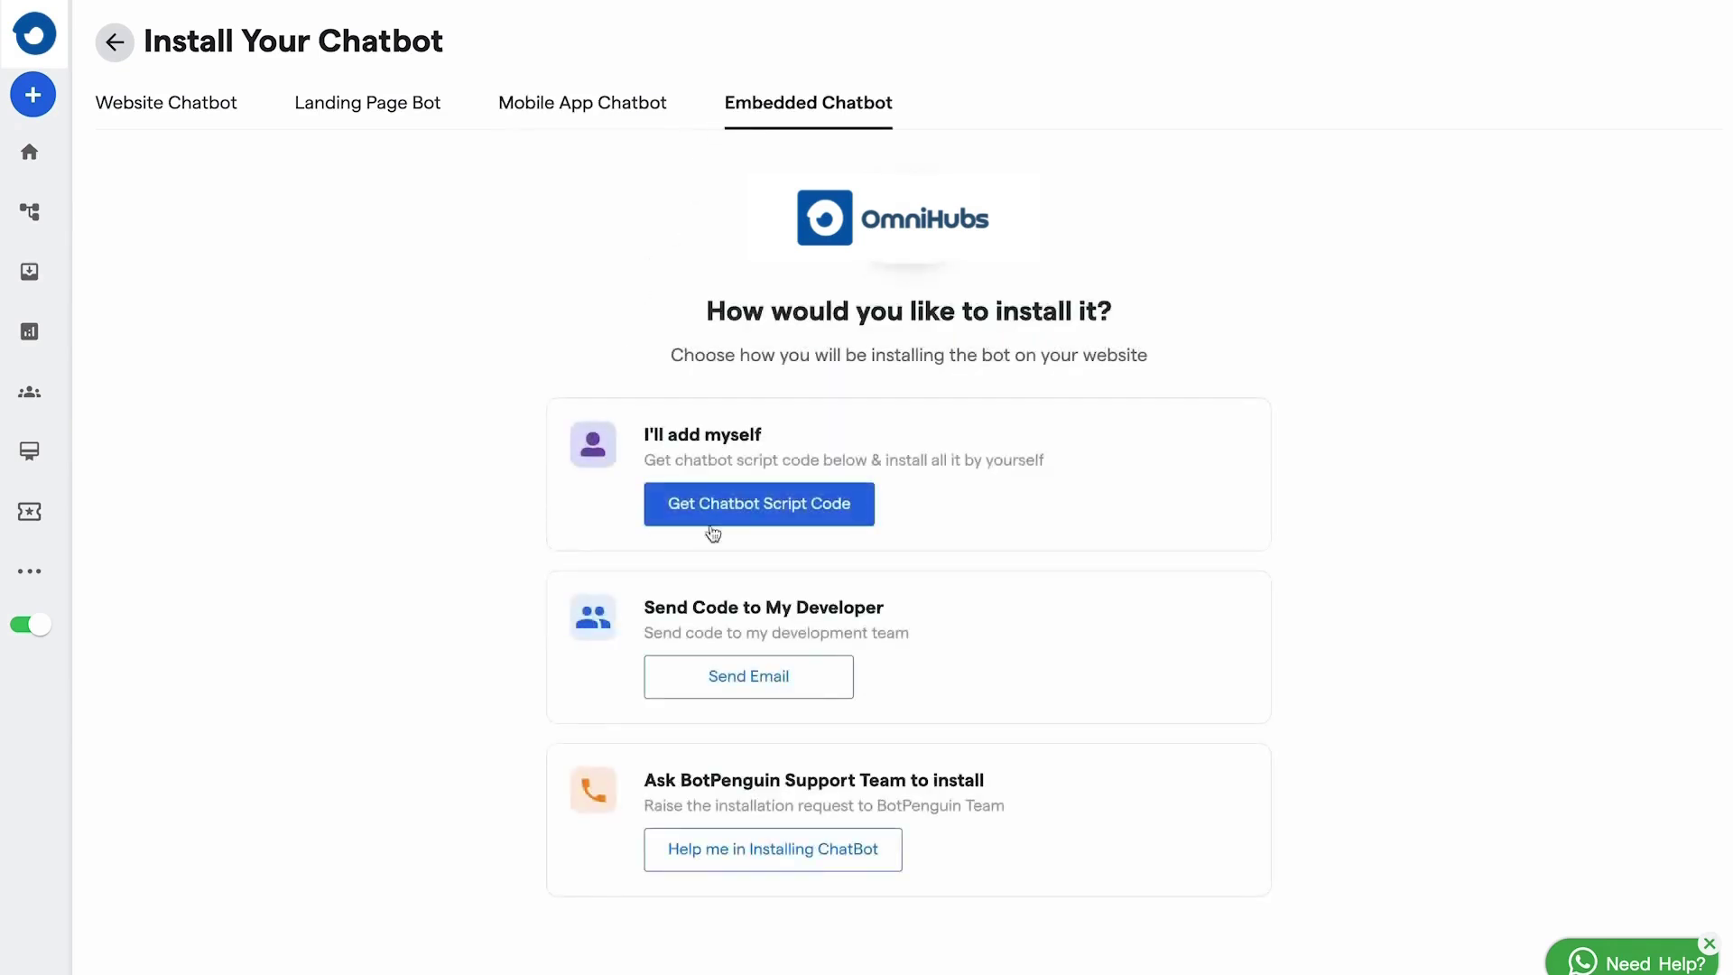
pyautogui.click(776, 503)
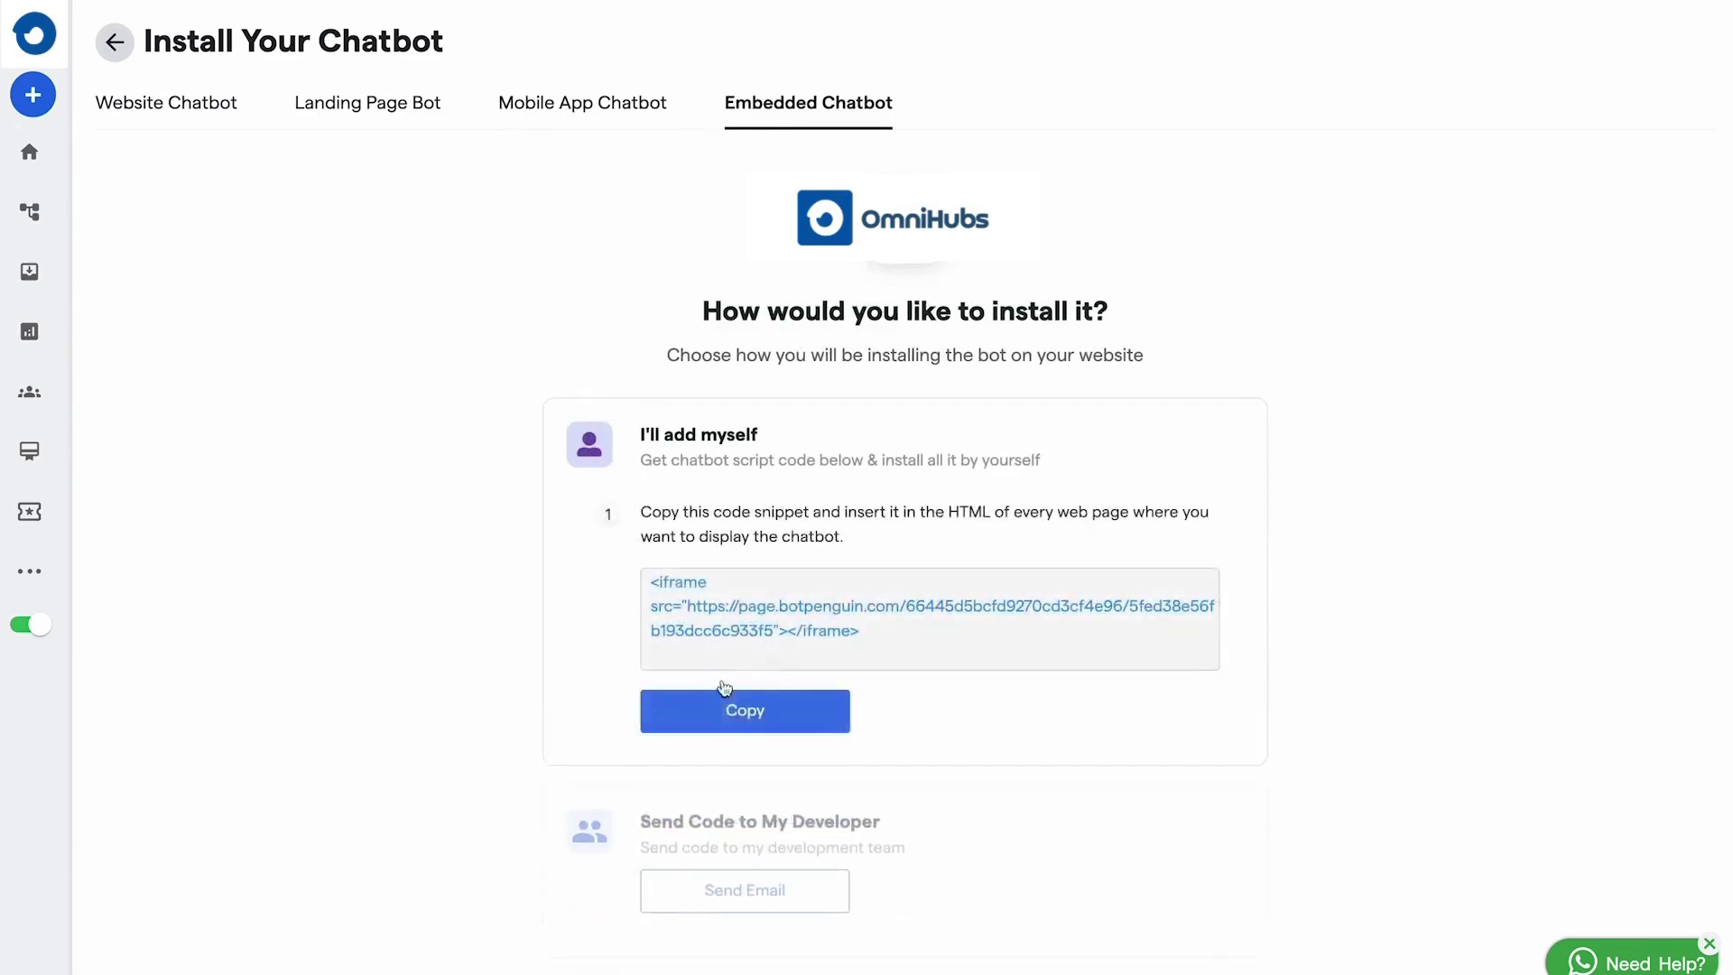
pyautogui.scroll(-2, 924, 702)
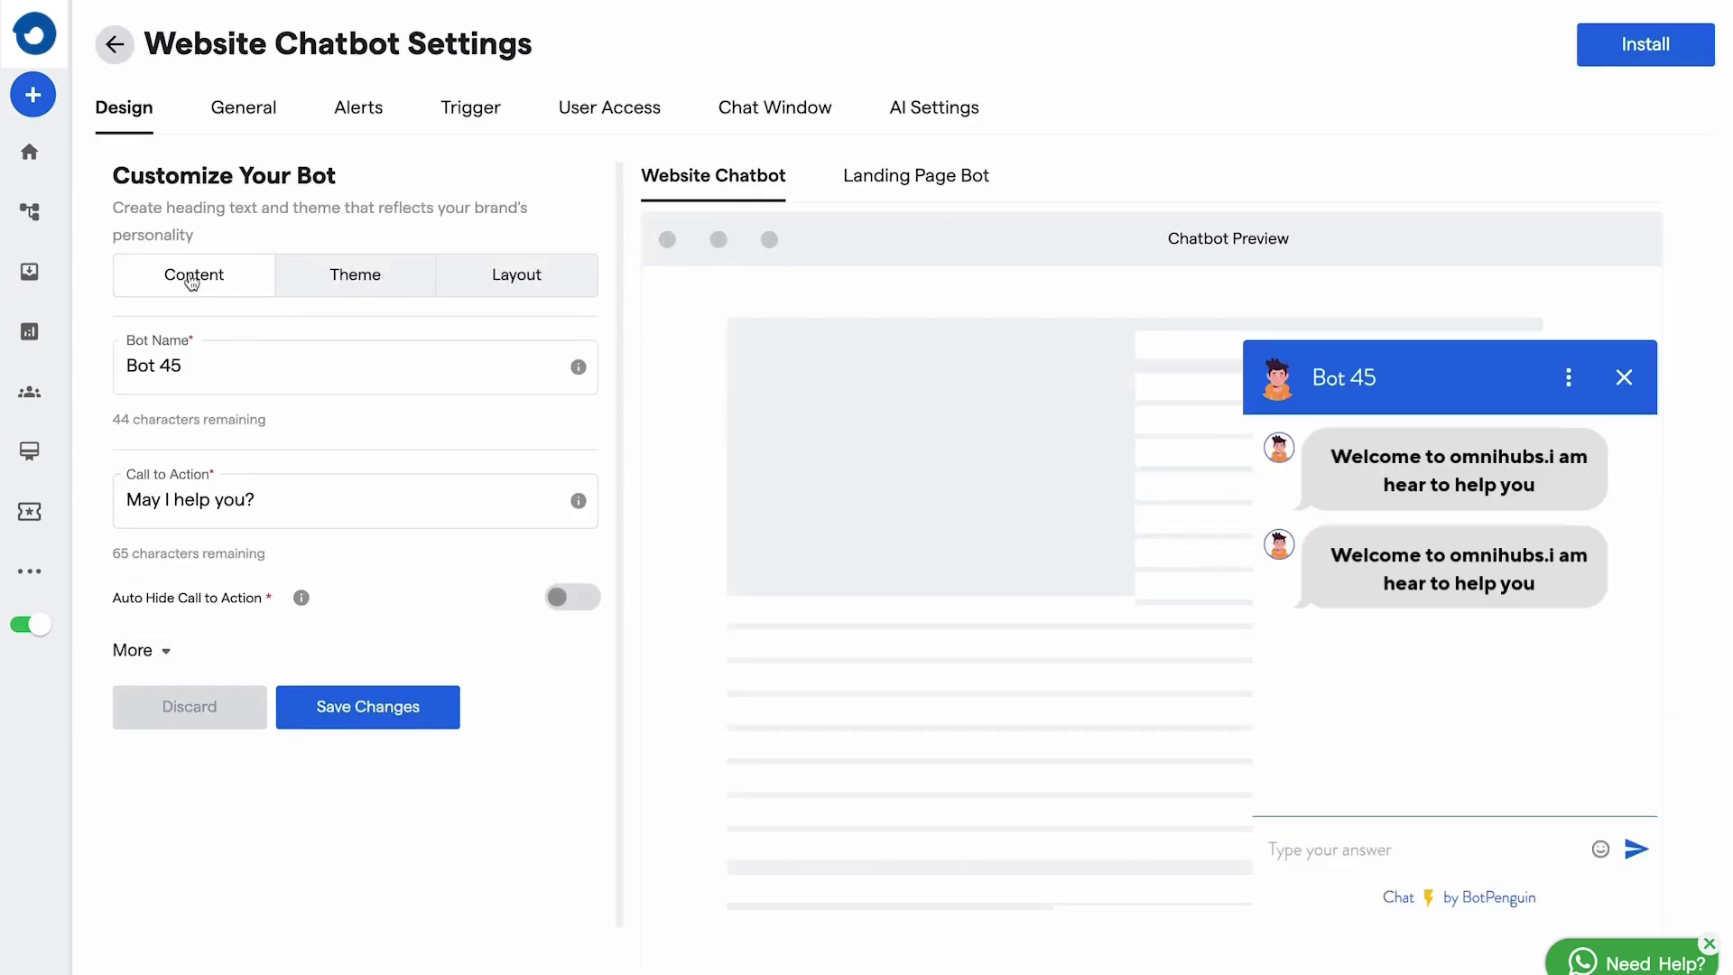
# - Rename the bot to Kevin and set its call to action to 'How can I help You today'
pyautogui.click(209, 357)
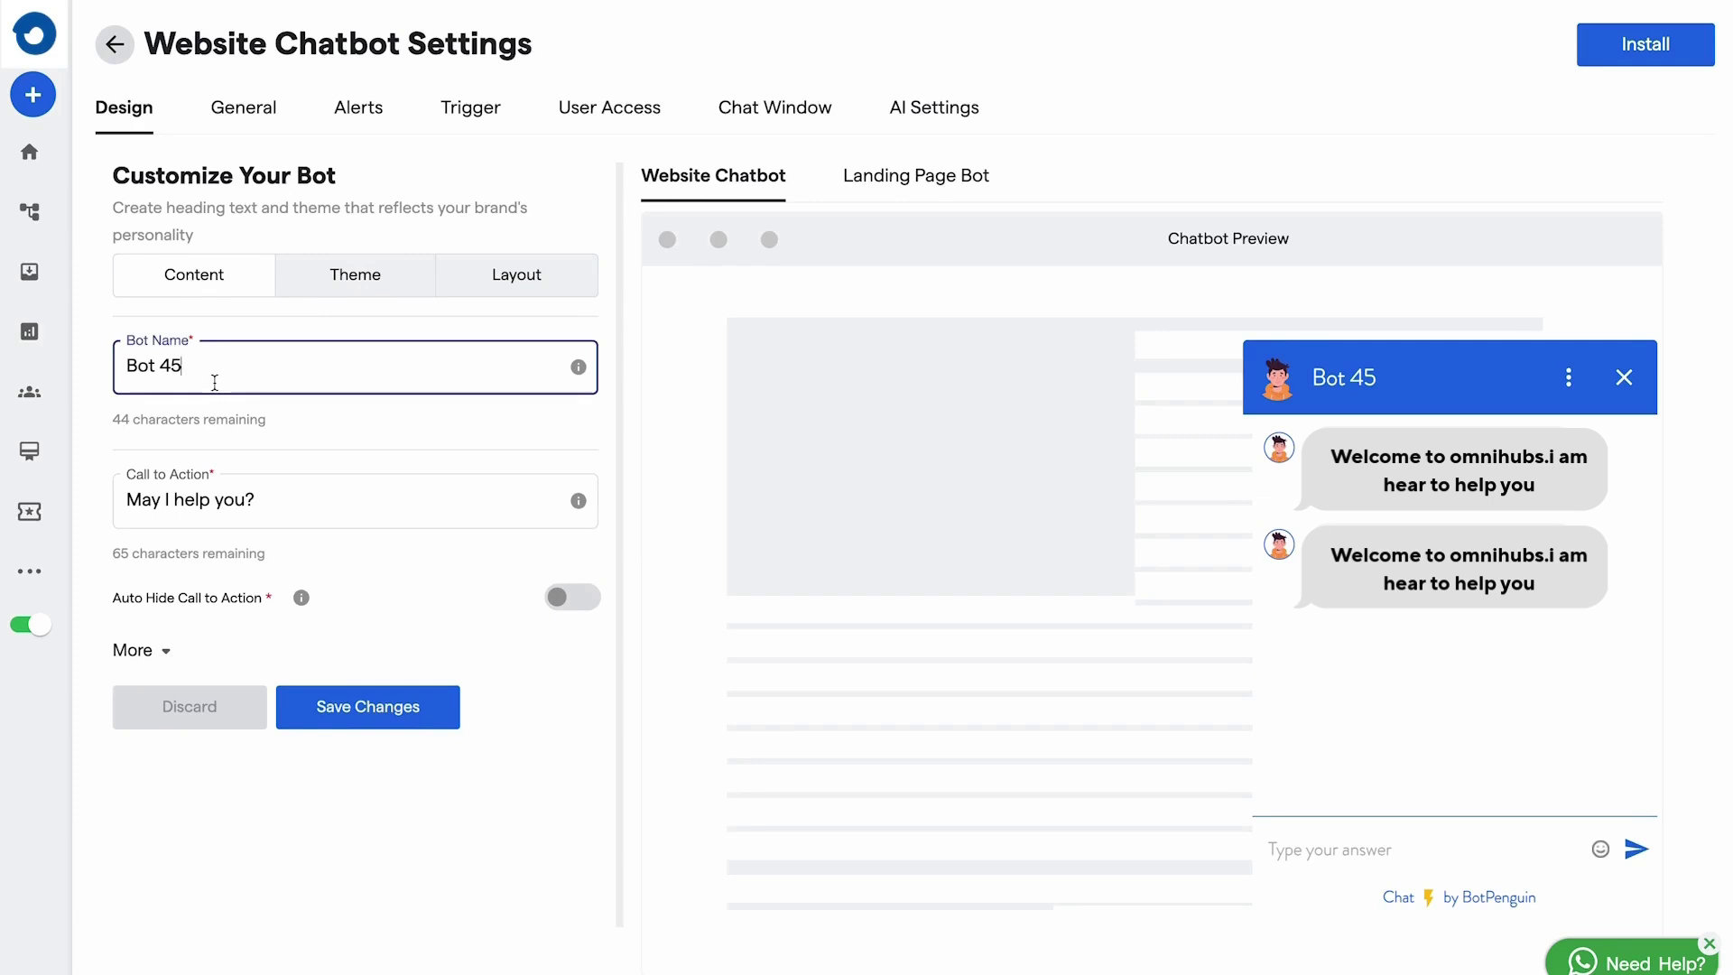
pyautogui.press('BackSpace')
pyautogui.press('BackSpace')
pyautogui.press('BackSpace')
pyautogui.press('BackSpace')
pyautogui.press('BackSpace')
pyautogui.press('BackSpace')
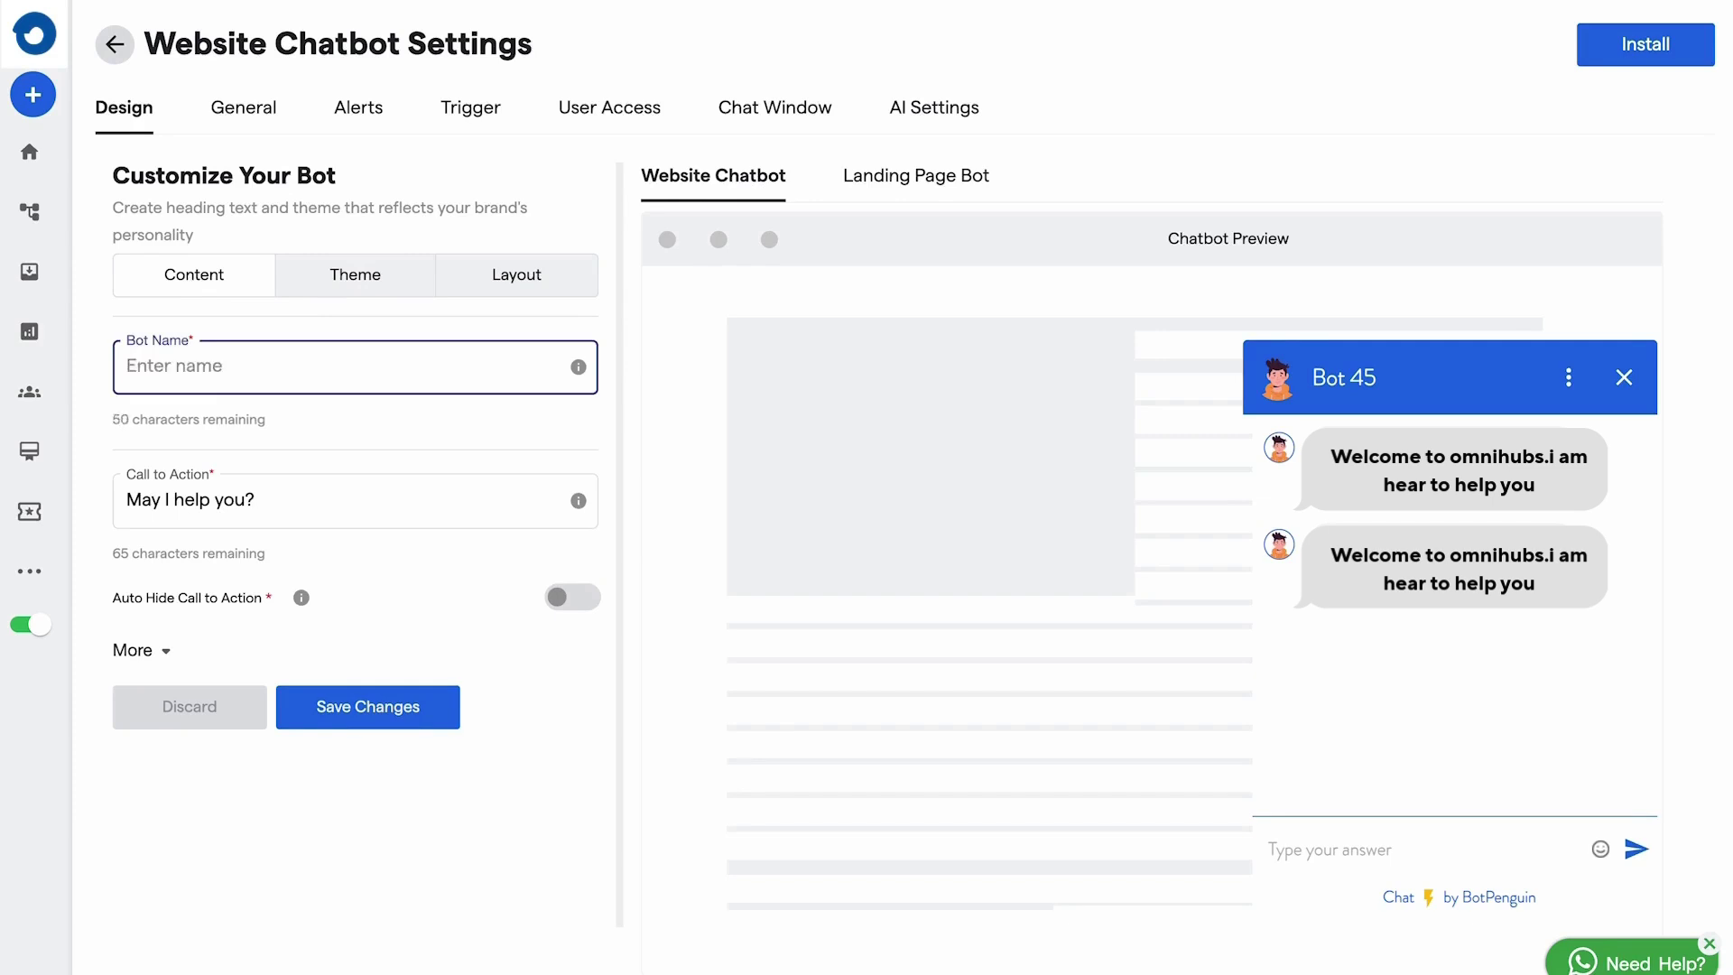
pyautogui.write('Kevin')
pyautogui.click(412, 505)
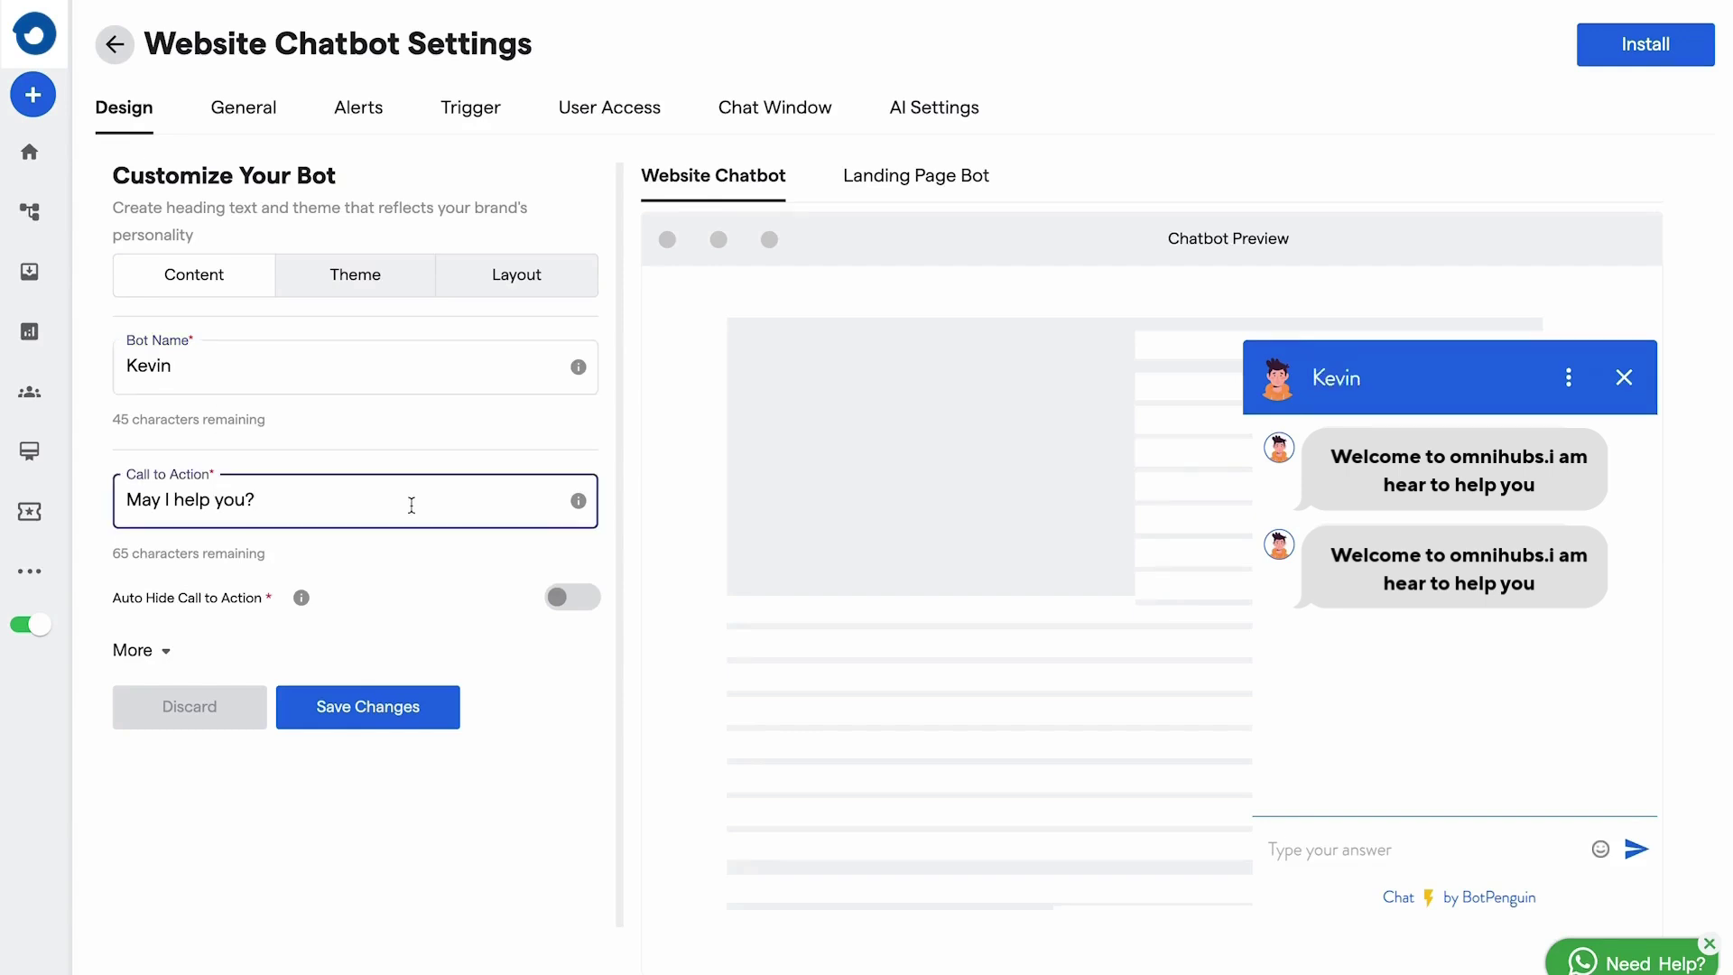
pyautogui.hotkey('ctrl', 'a')
pyautogui.press('BackSpace')
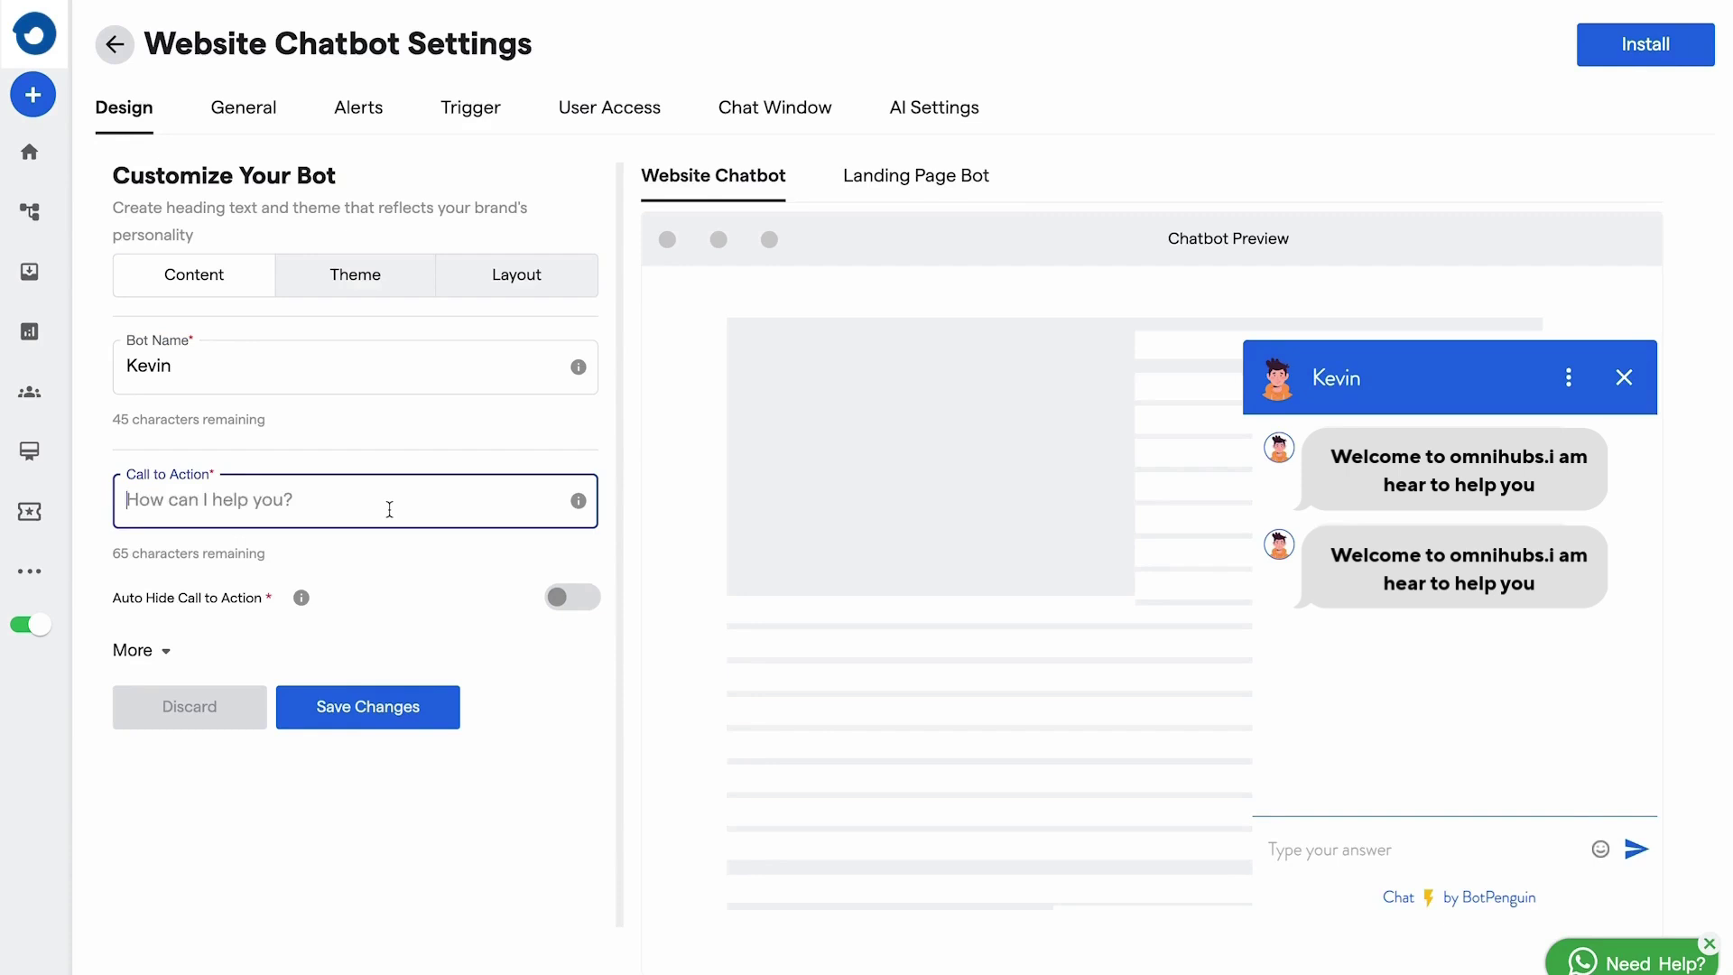
pyautogui.write('How can I help You today')
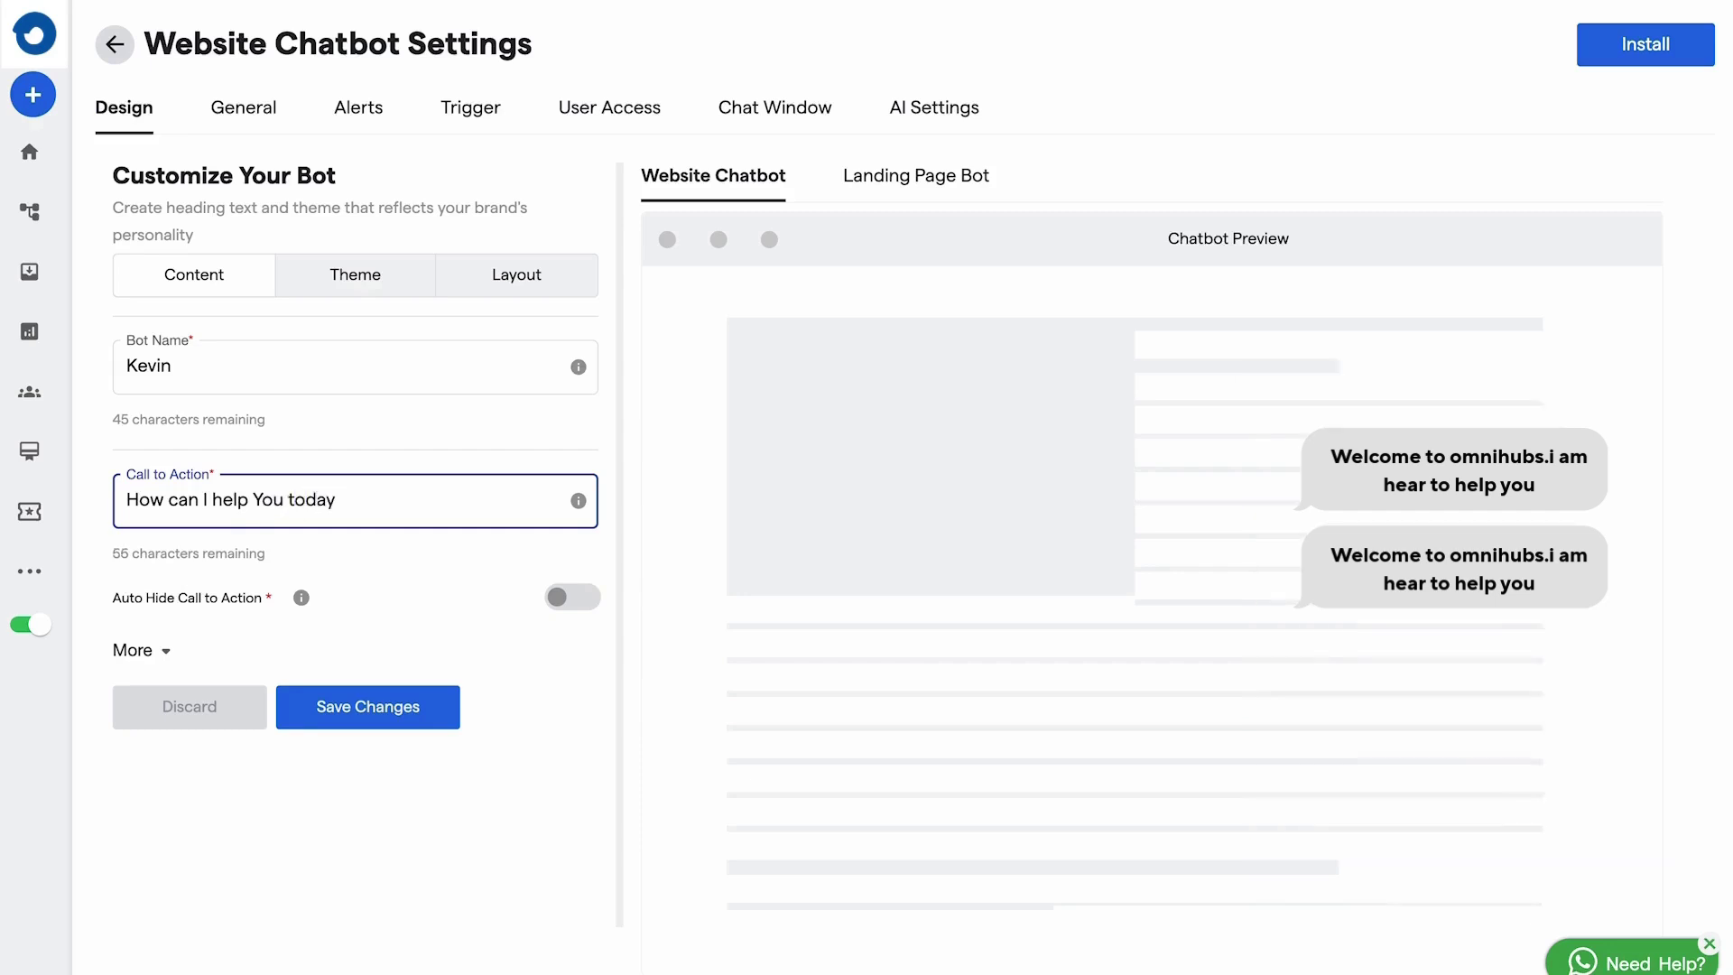
pyautogui.click(313, 636)
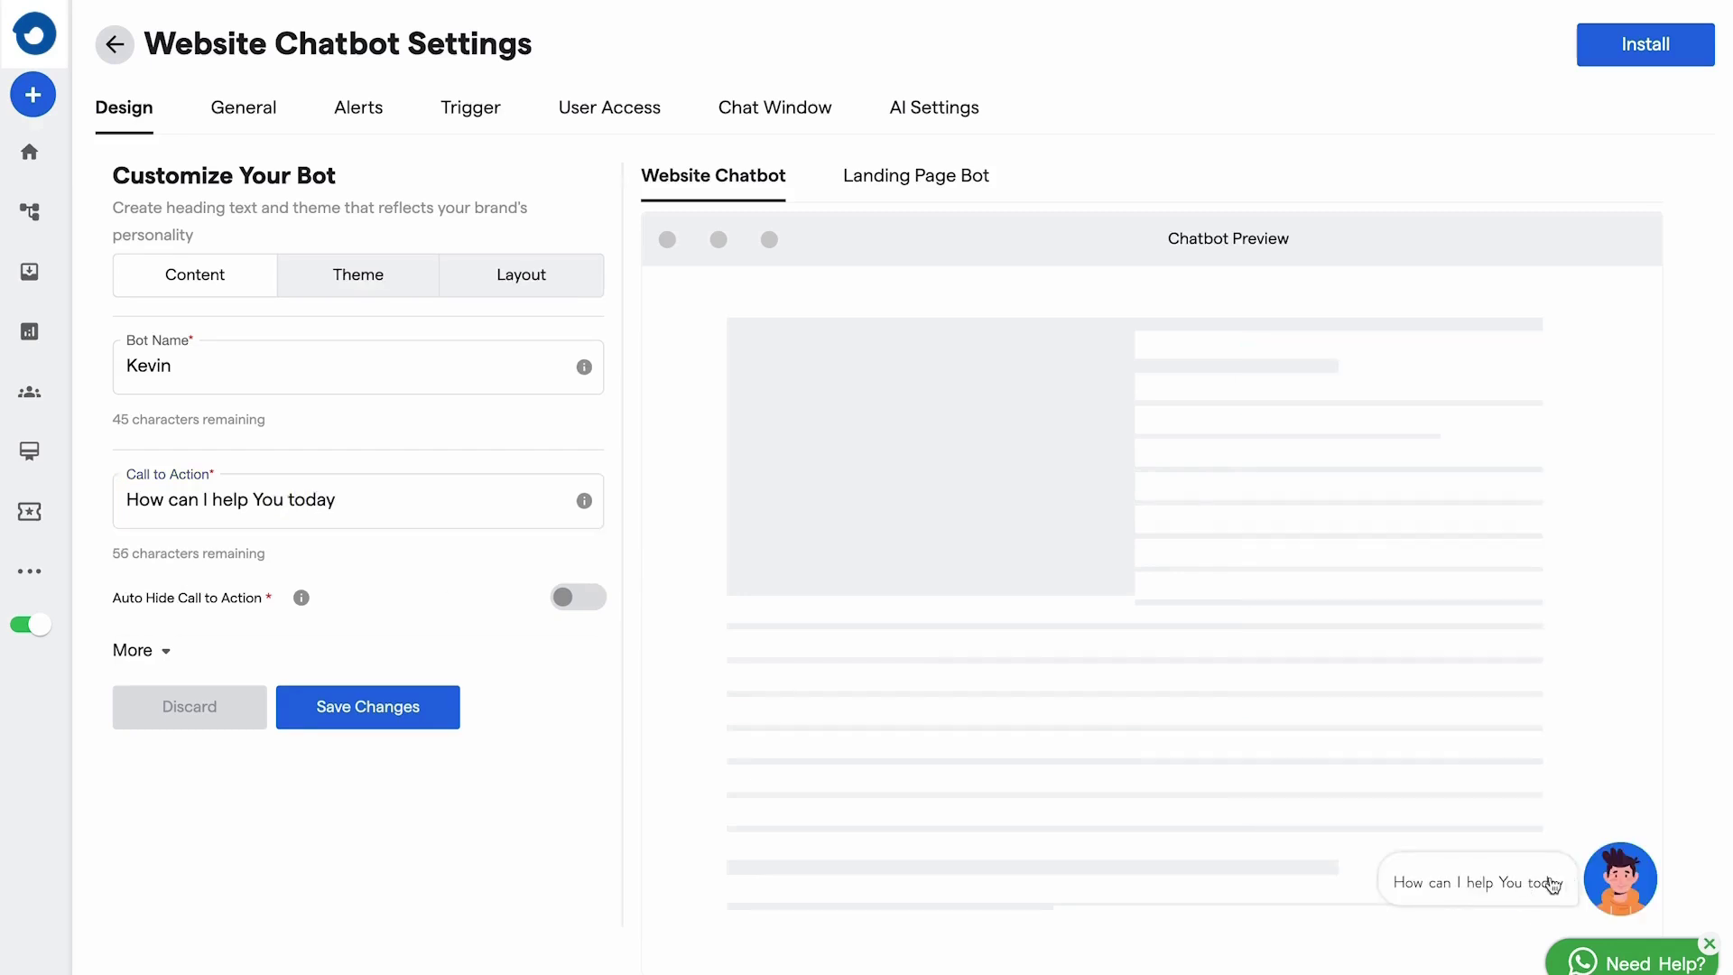
# - Enable call-to-action auto-hide after 10 seconds and save the content settings
pyautogui.click(564, 603)
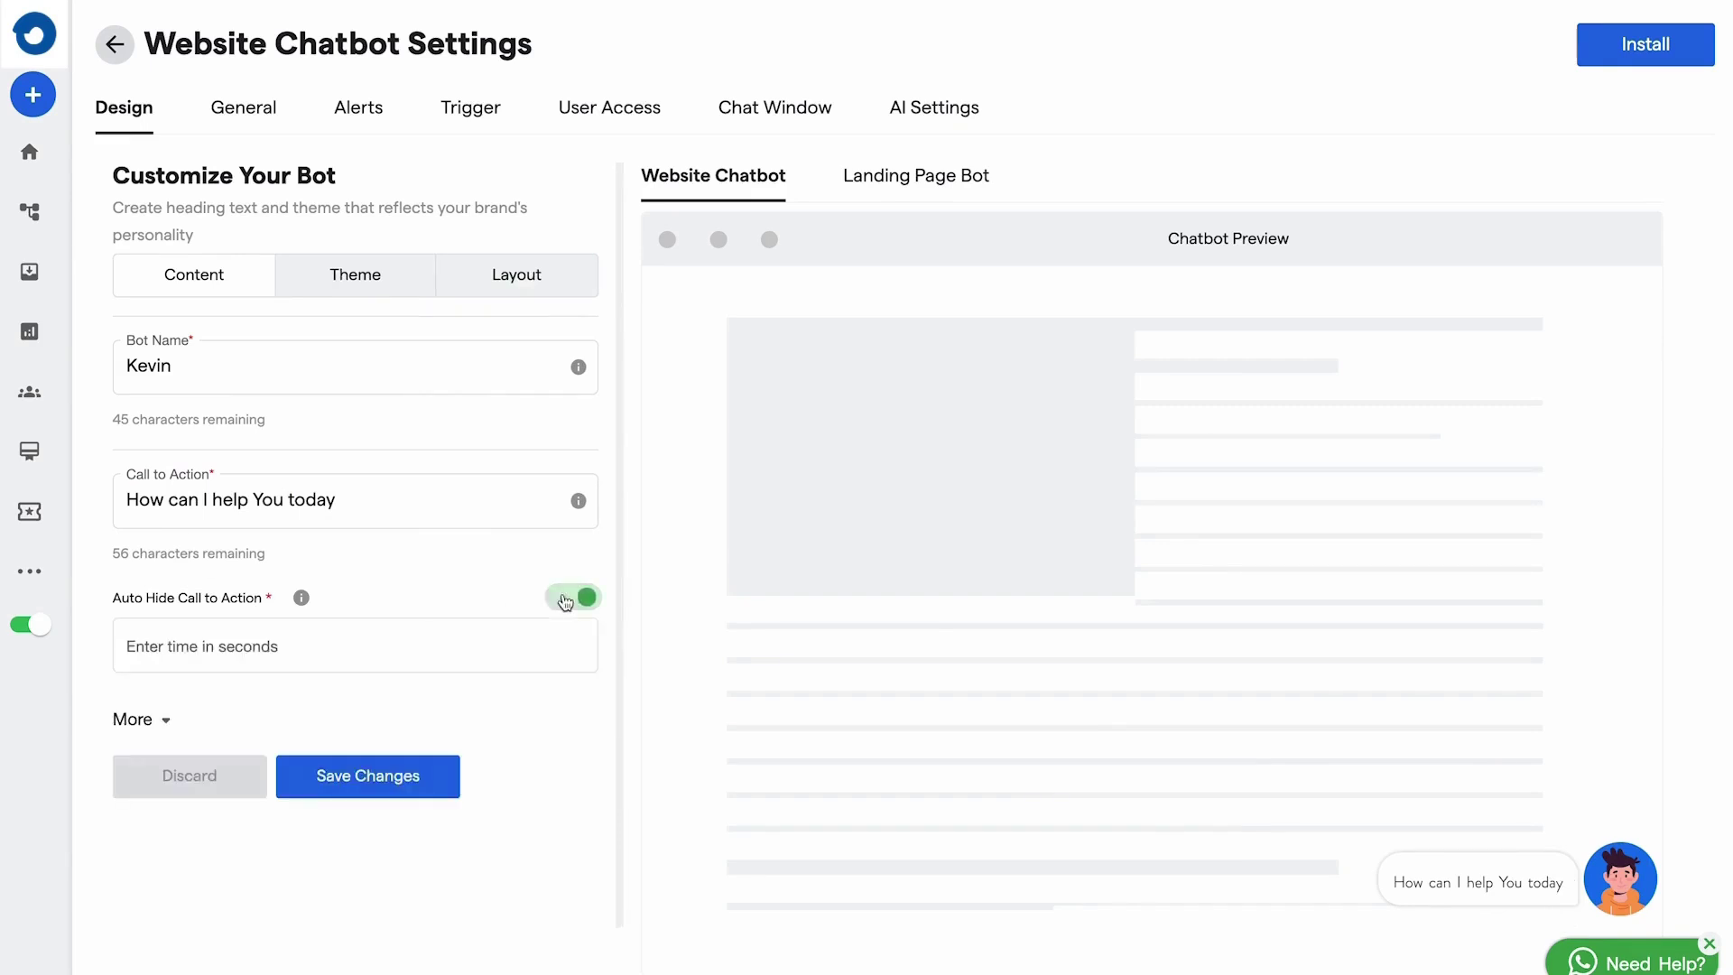
pyautogui.click(366, 642)
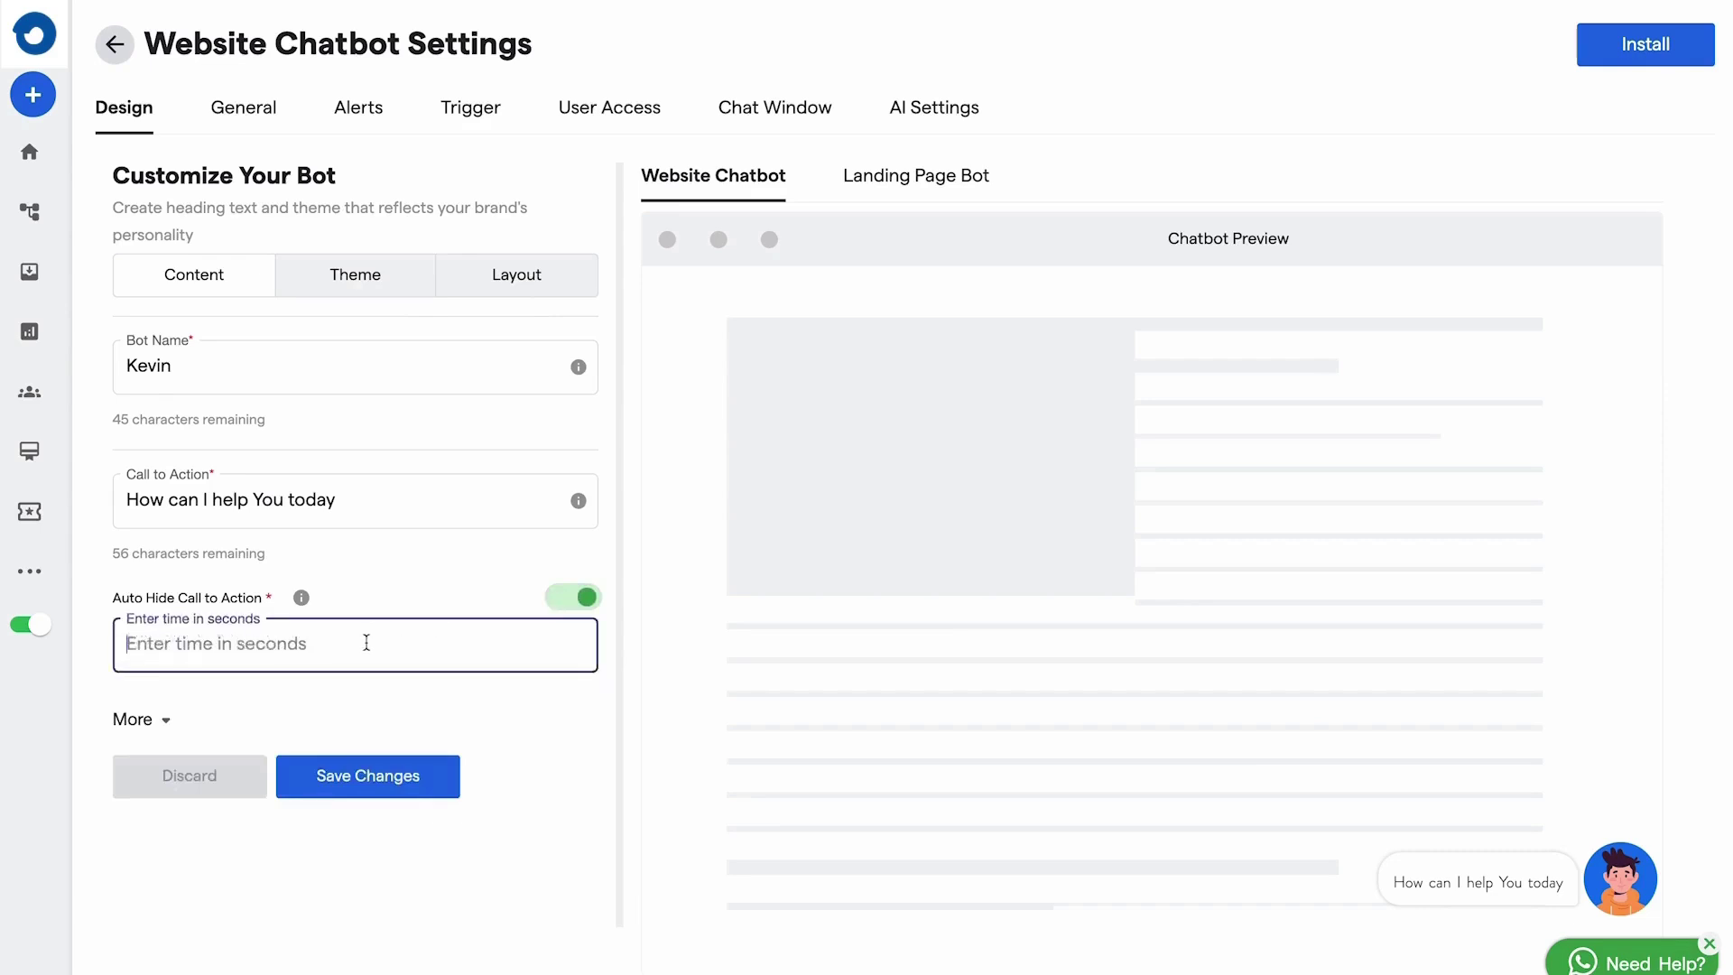
pyautogui.write('5')
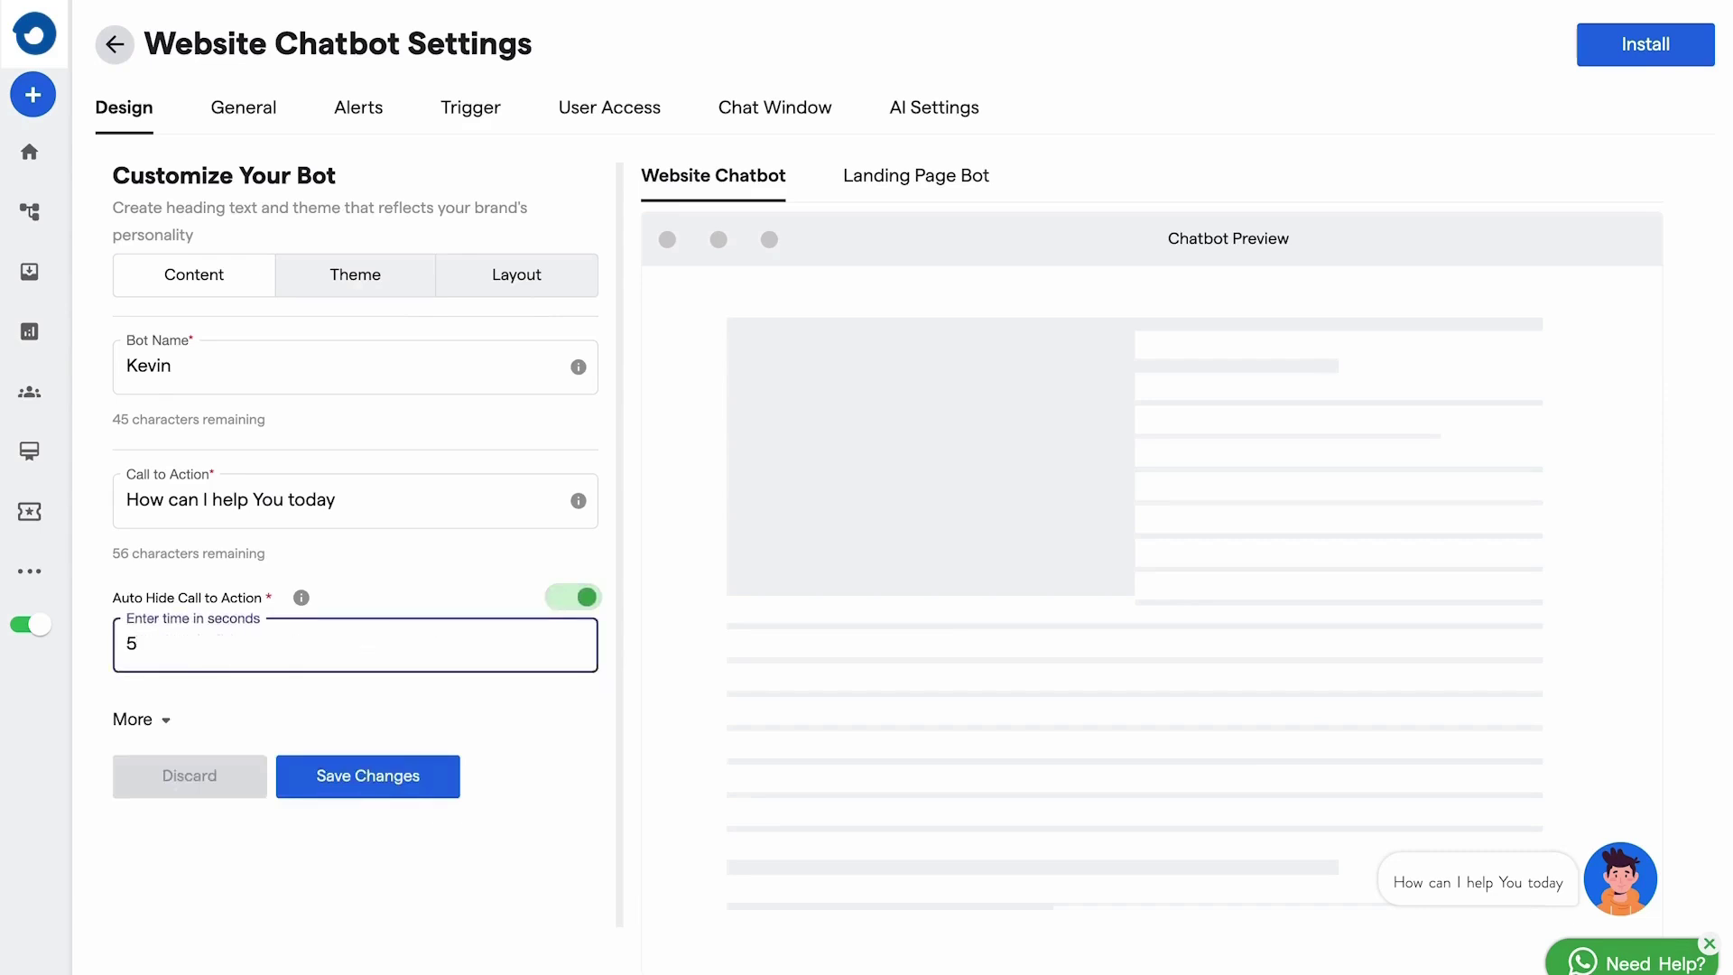
pyautogui.click(401, 788)
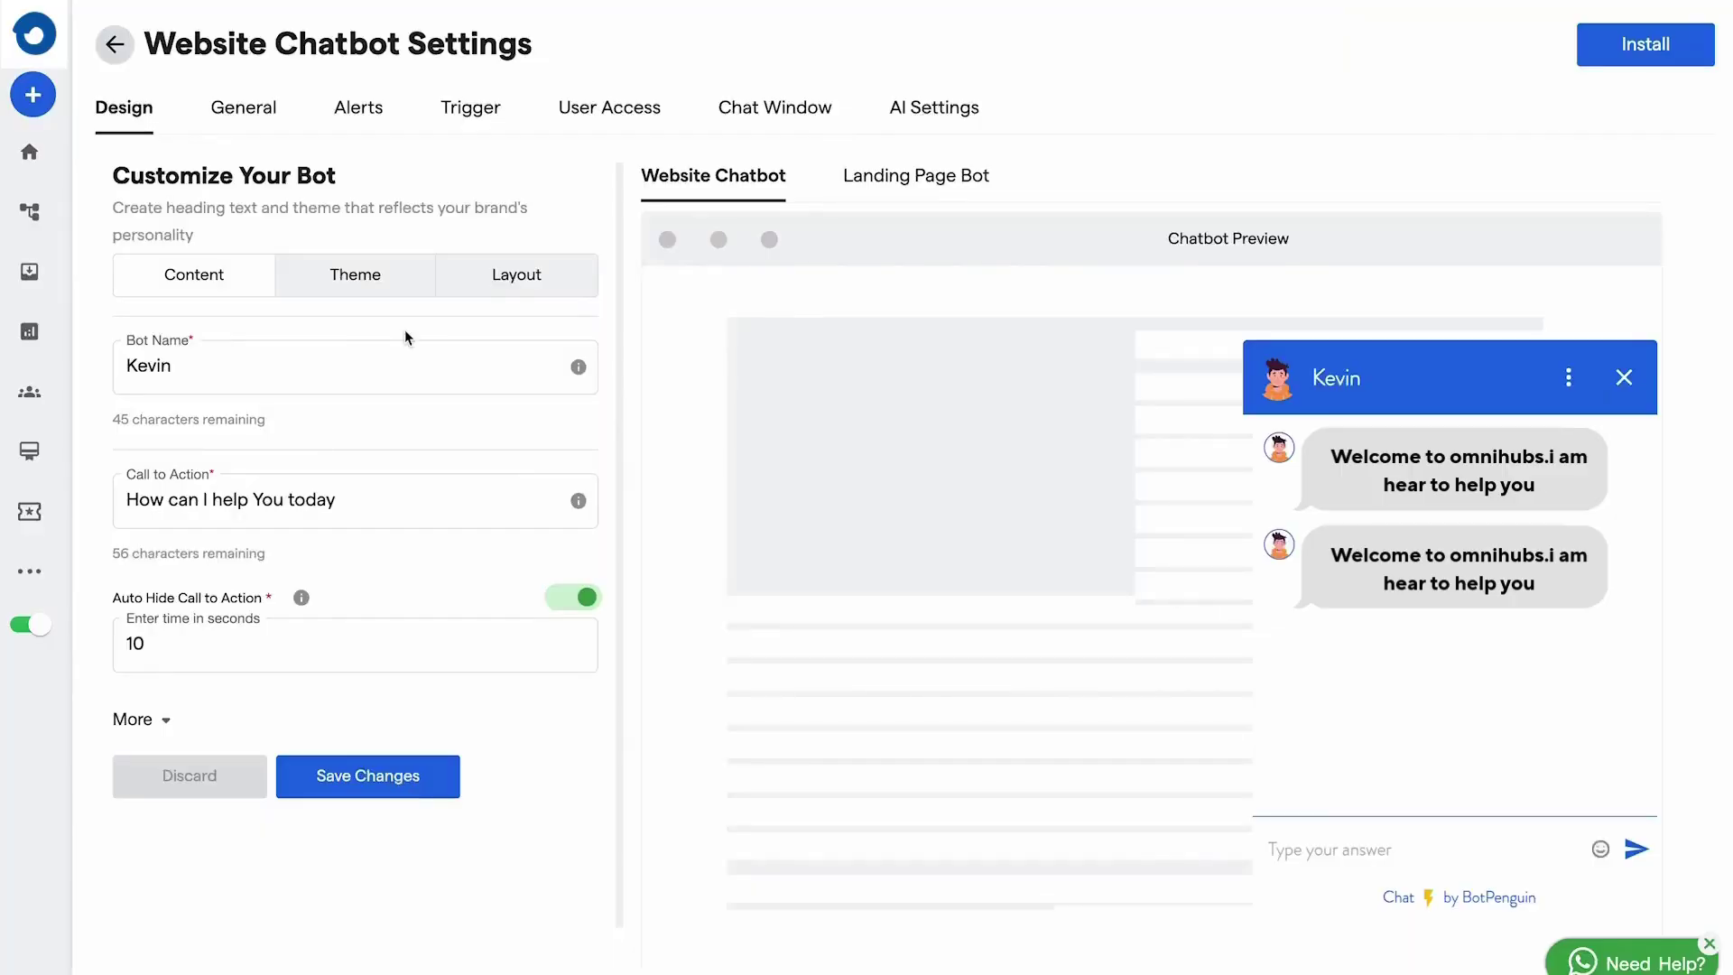
pyautogui.click(375, 279)
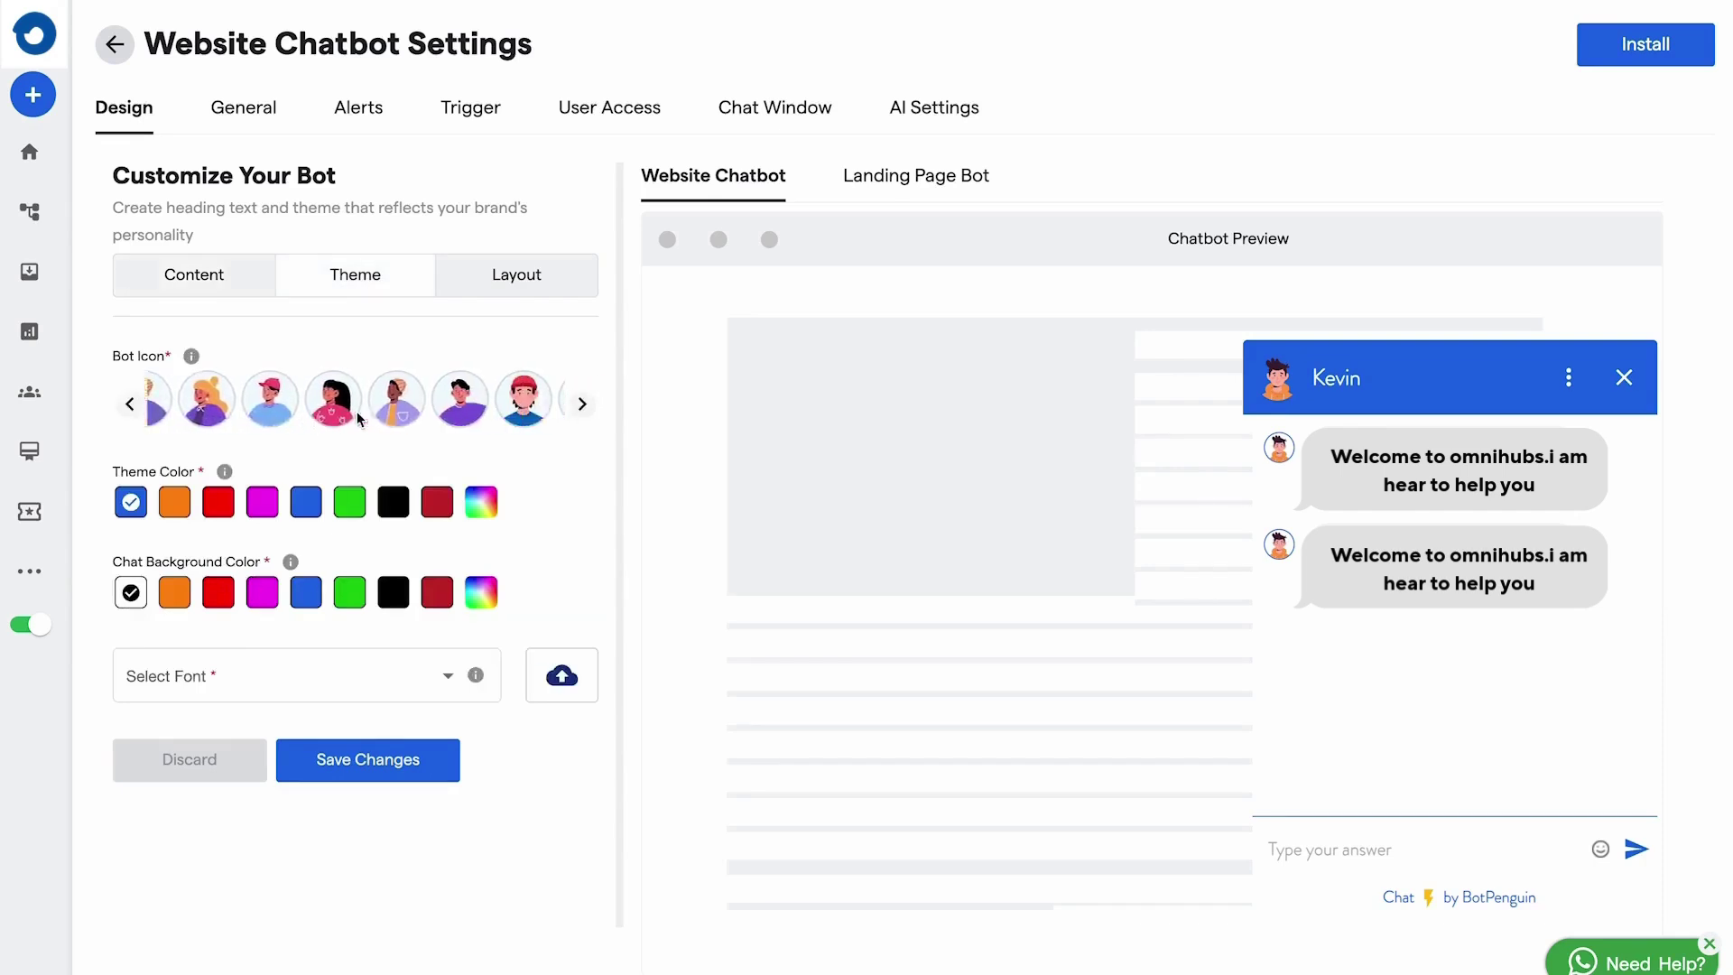
# - Give Kevin the purple avatar, maroon theme colour and the OpenSans-Regular font
pyautogui.click(364, 403)
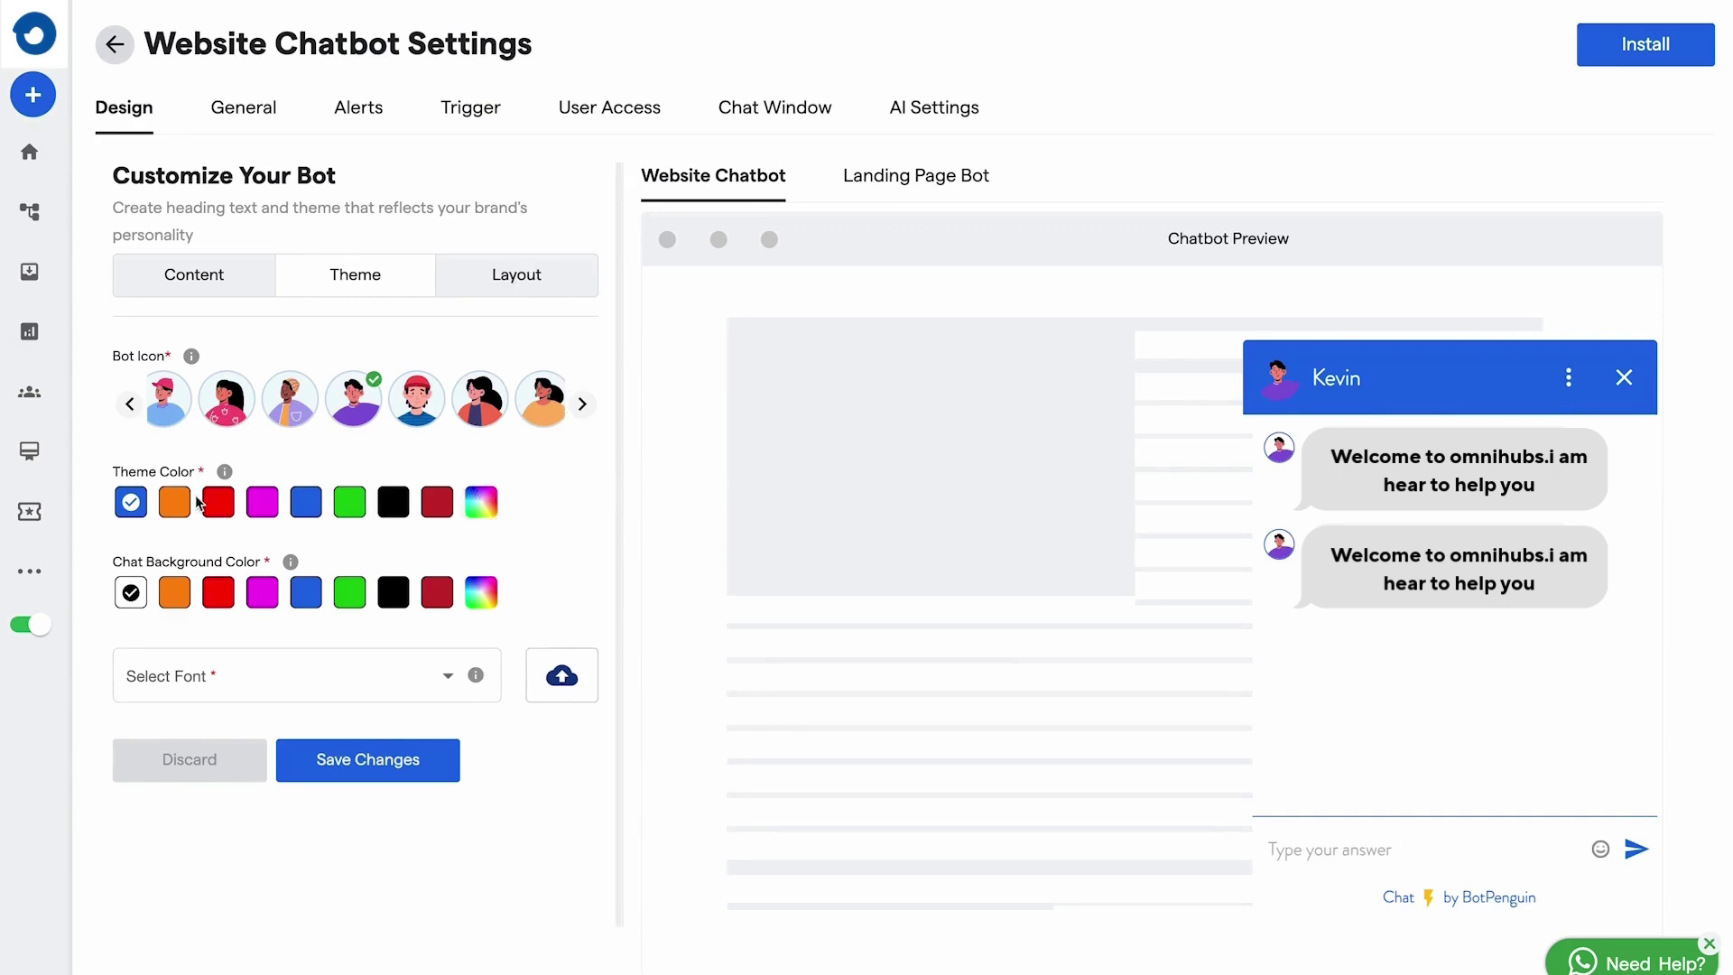
pyautogui.click(271, 676)
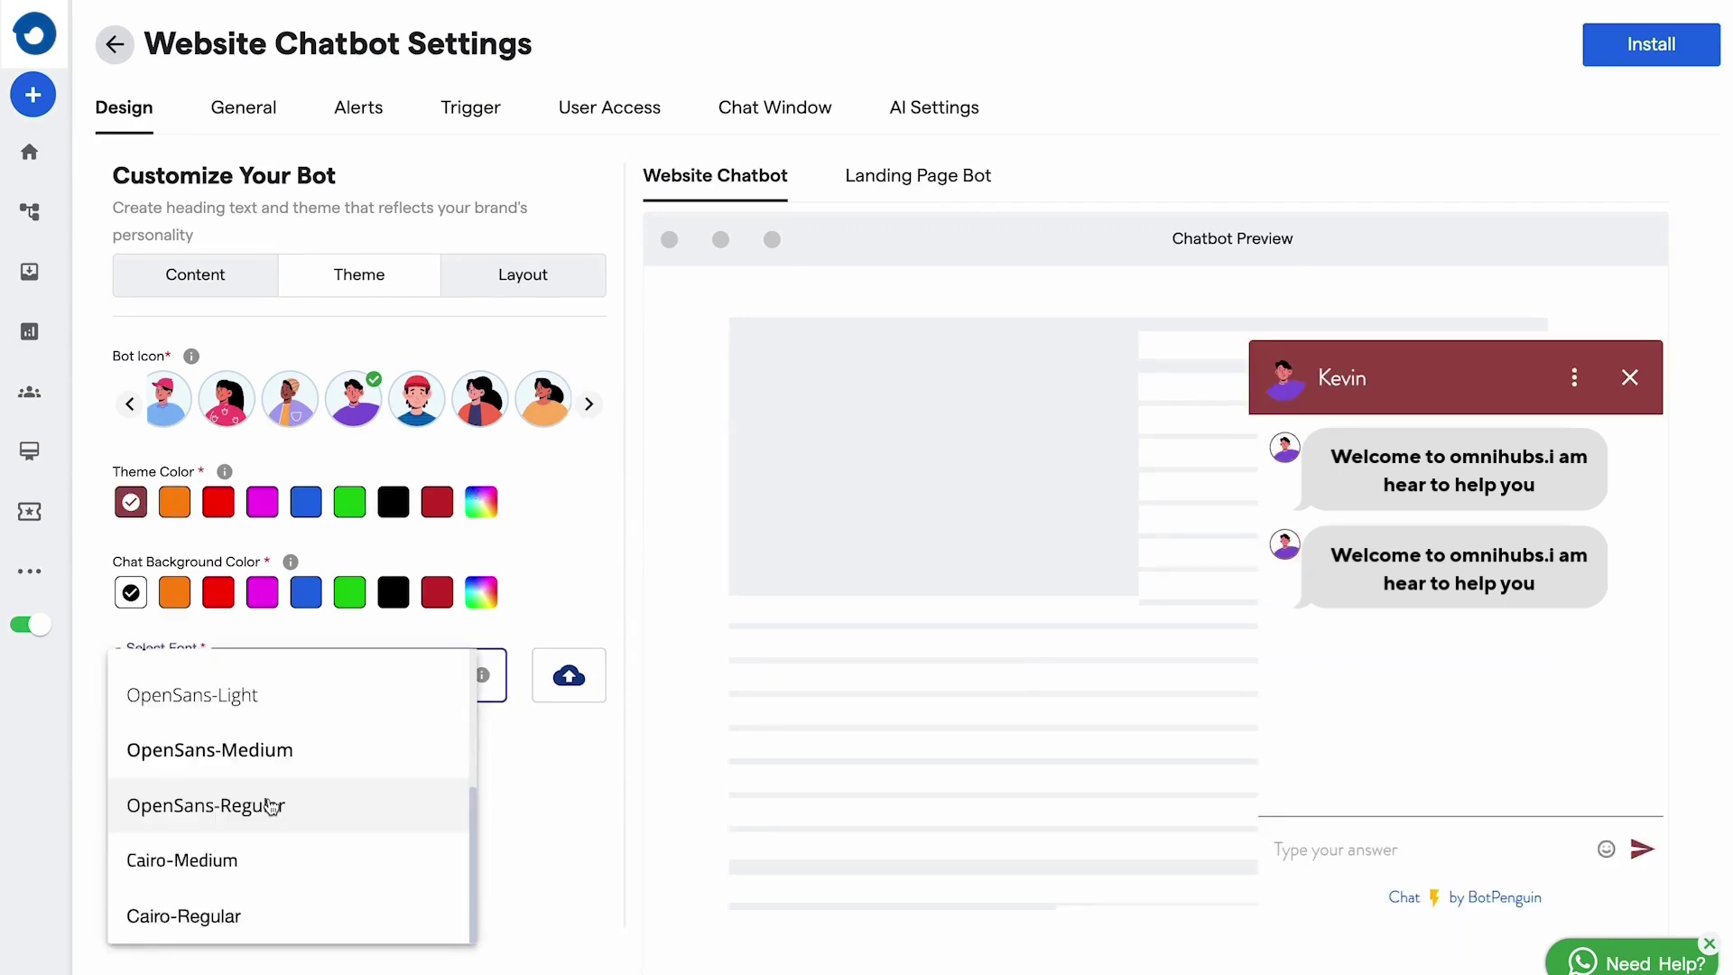
pyautogui.click(271, 806)
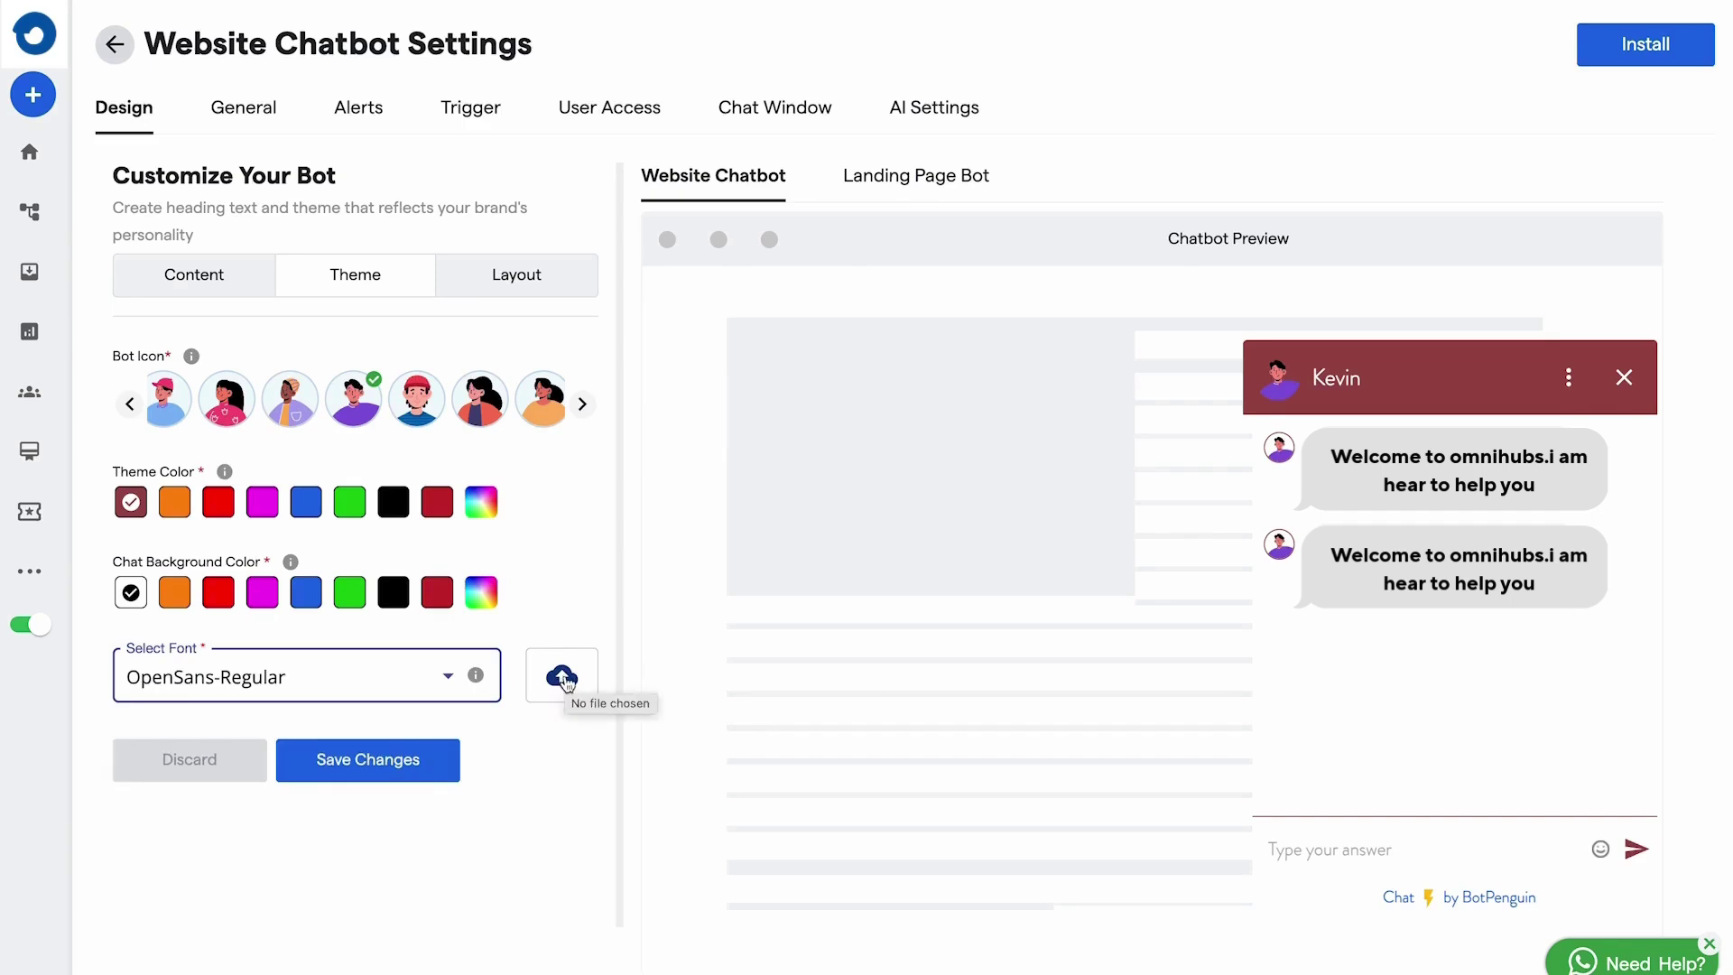
pyautogui.click(516, 275)
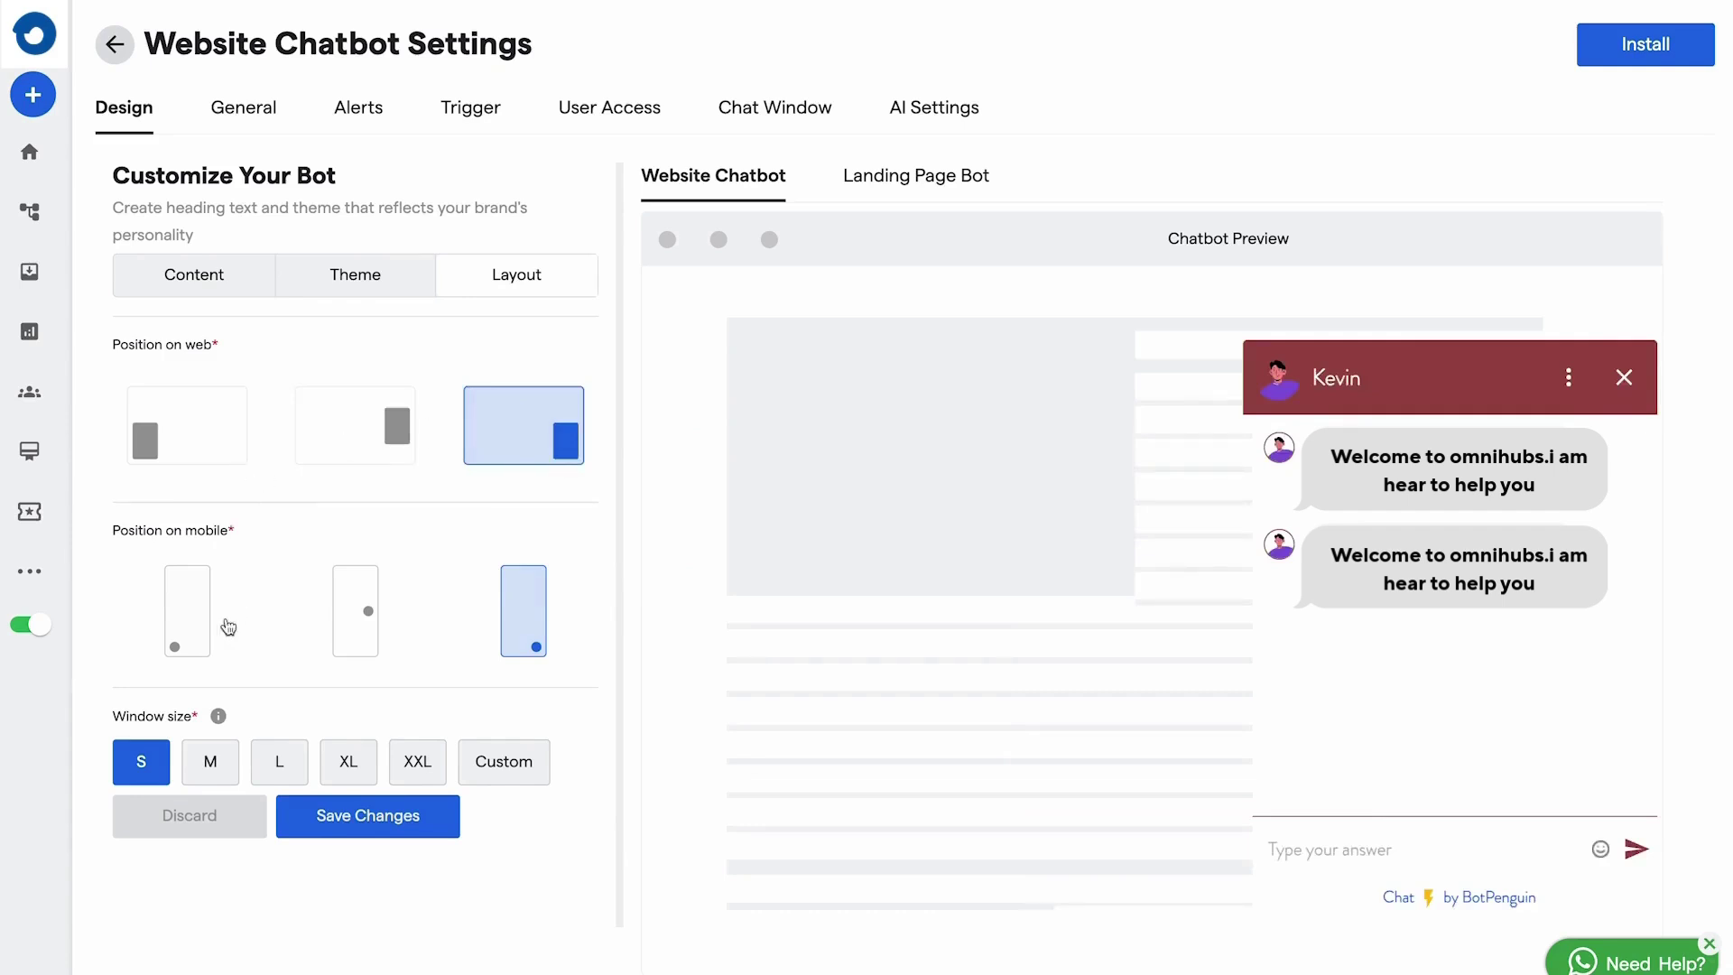
# - Try the bottom-left and middle-right mobile positions, then settle the bot at bottom-right
pyautogui.click(168, 622)
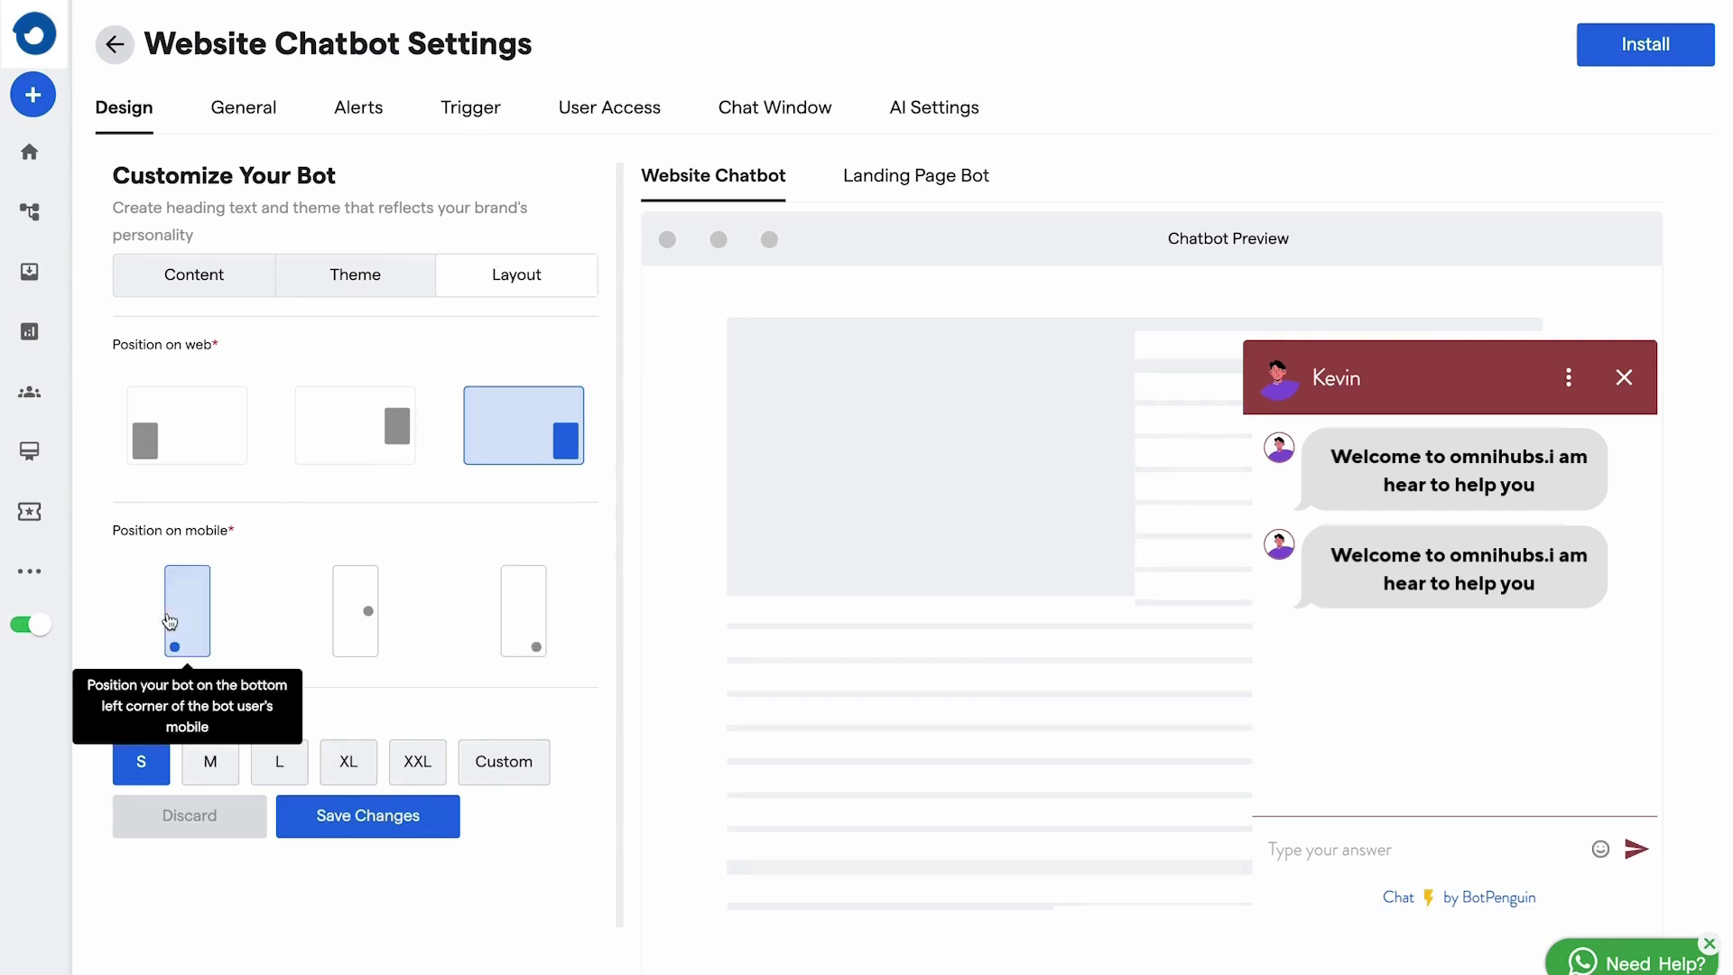
pyautogui.click(348, 615)
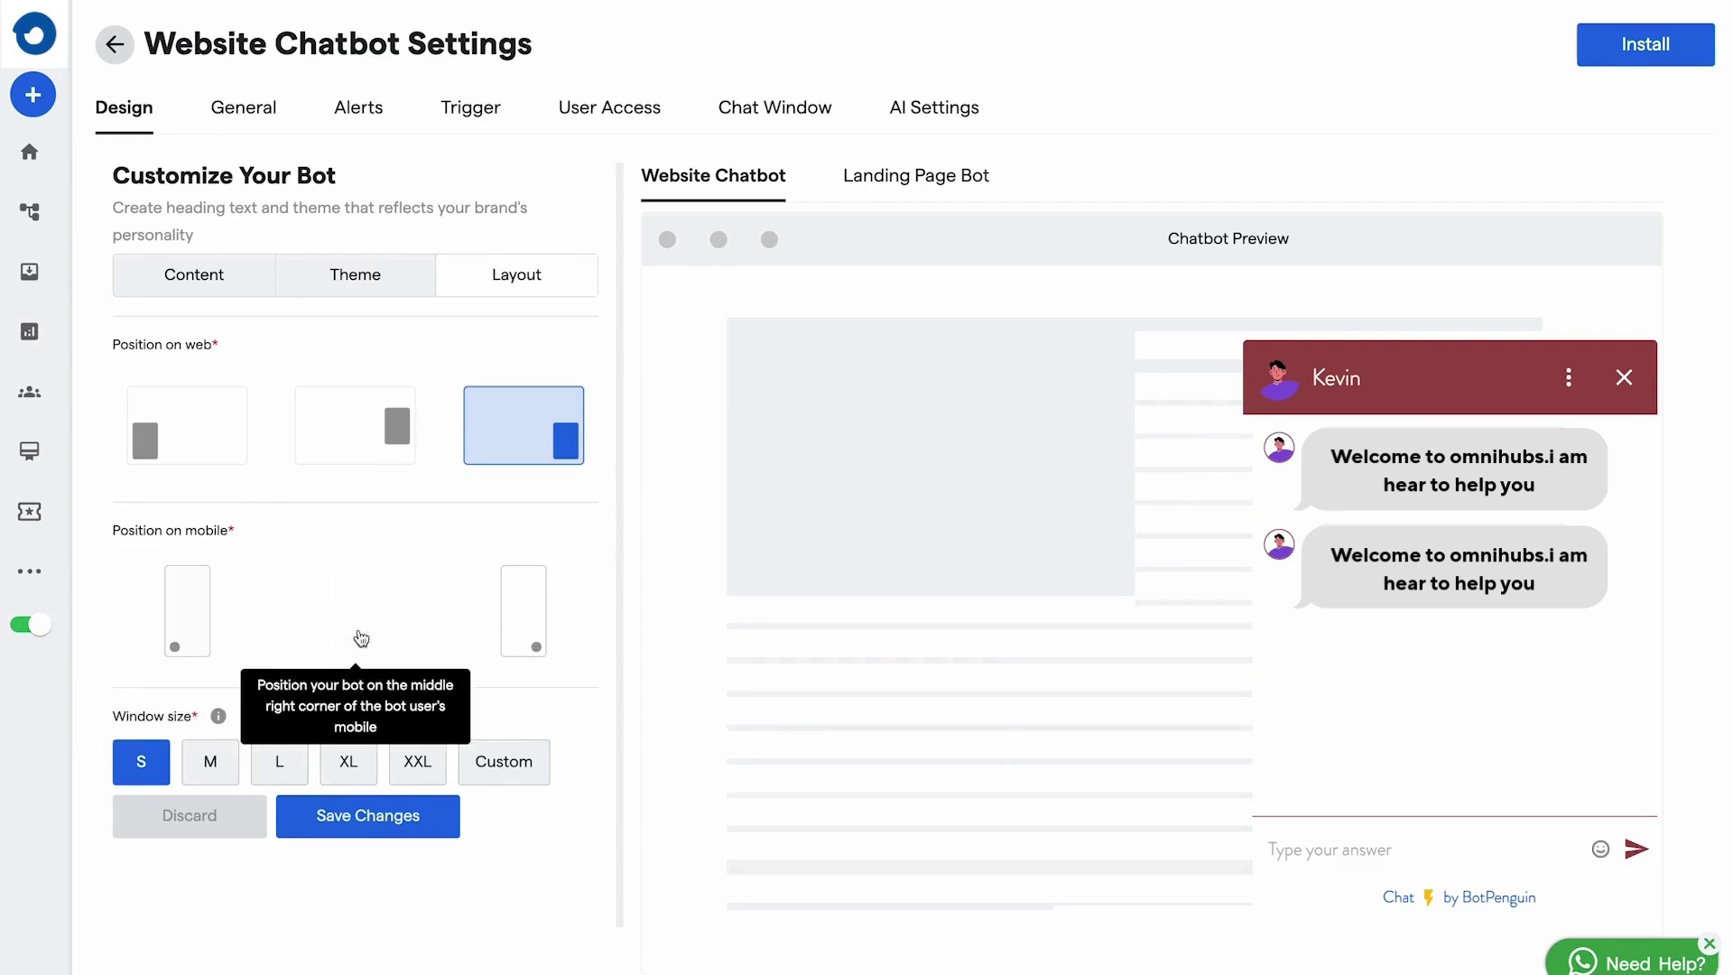
pyautogui.click(506, 629)
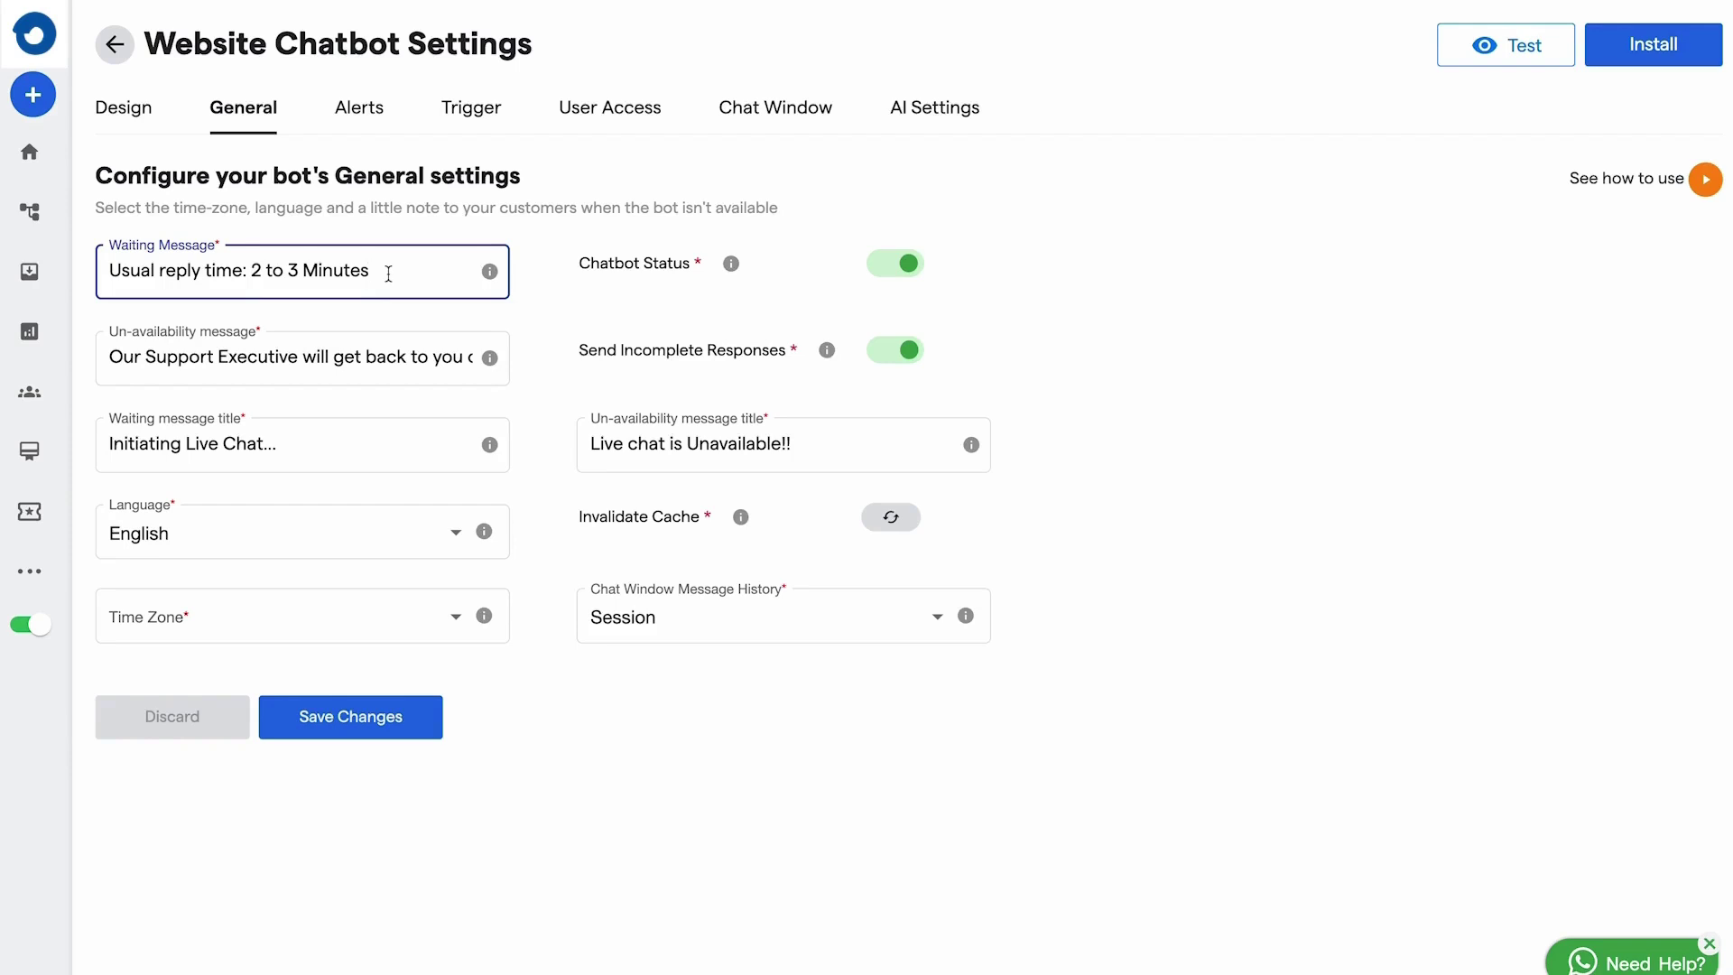
pyautogui.click(289, 359)
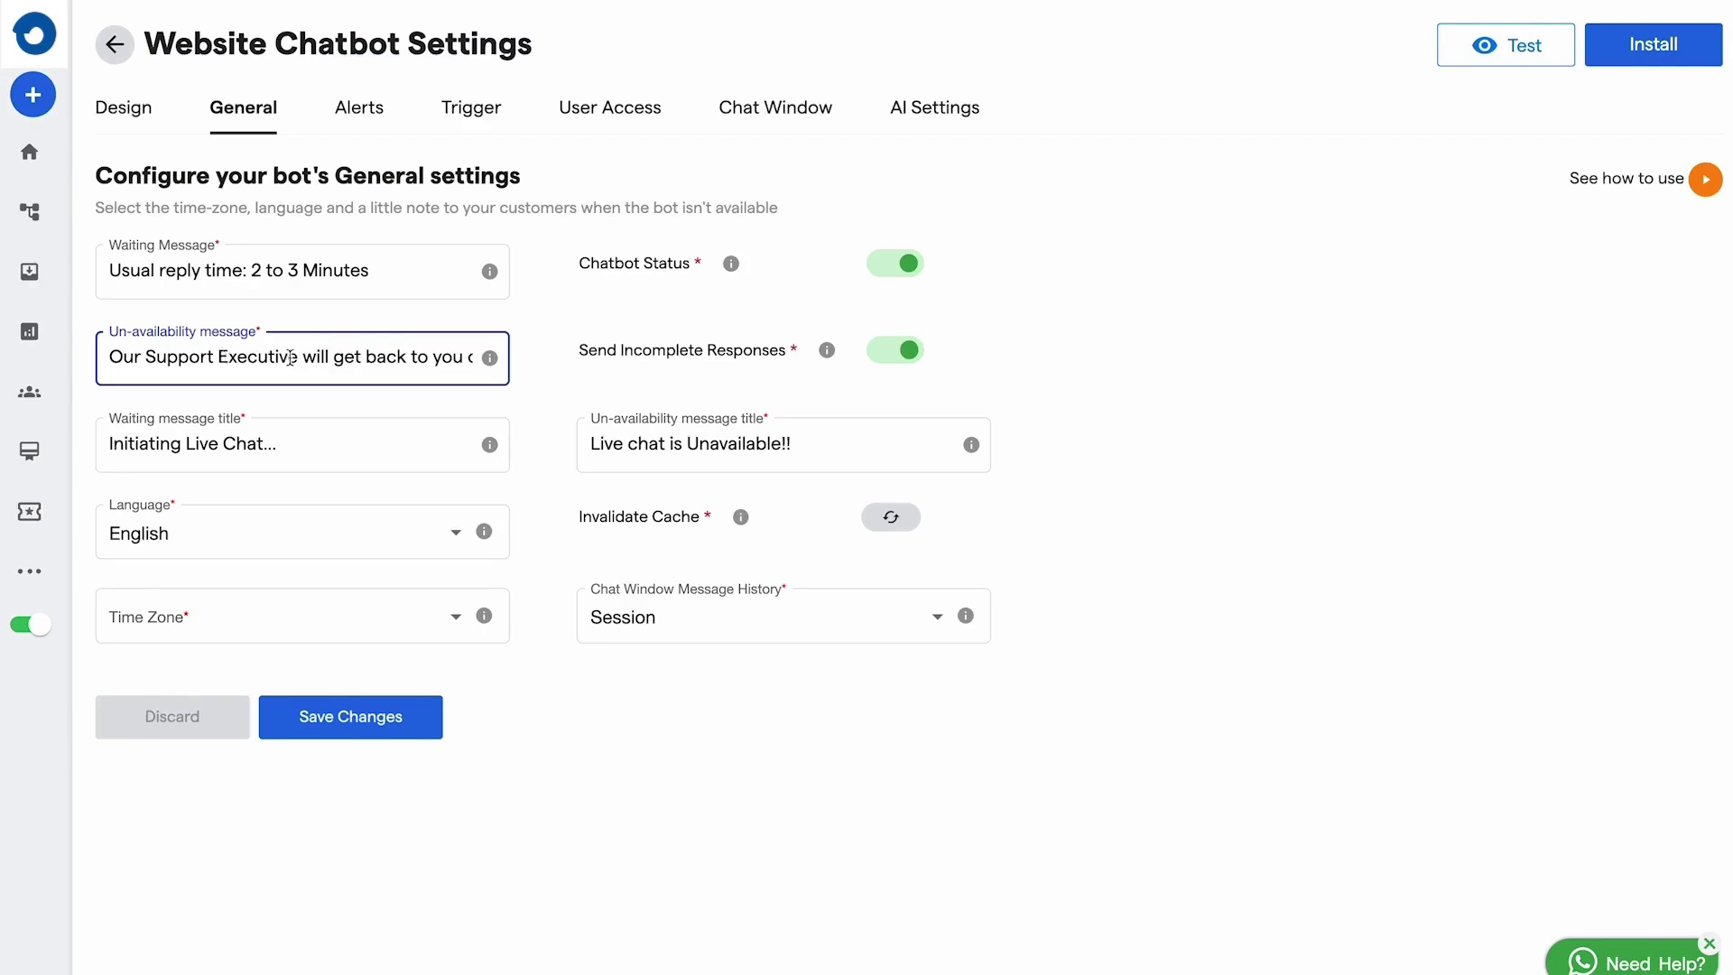
pyautogui.press('Right')
pyautogui.press('Right')
pyautogui.press('Right')
pyautogui.press('Right')
pyautogui.press('Right')
pyautogui.press('Right')
pyautogui.press('Right')
pyautogui.press('Right')
pyautogui.press('Right')
pyautogui.press('Right')
pyautogui.press('Right')
pyautogui.press('Right')
pyautogui.press('Right')
pyautogui.press('Right')
pyautogui.press('Left')
pyautogui.press('Left')
pyautogui.press('Left')
pyautogui.press('Left')
pyautogui.press('Left')
pyautogui.press('Left')
pyautogui.press('Left')
pyautogui.press('Left')
pyautogui.press('Left')
pyautogui.press('Left')
pyautogui.press('Left')
pyautogui.press('Left')
pyautogui.press('Left')
pyautogui.press('Left')
pyautogui.press('Left')
pyautogui.press('Left')
pyautogui.press('Left')
pyautogui.press('Left')
pyautogui.press('Left')
pyautogui.press('Left')
pyautogui.click(325, 446)
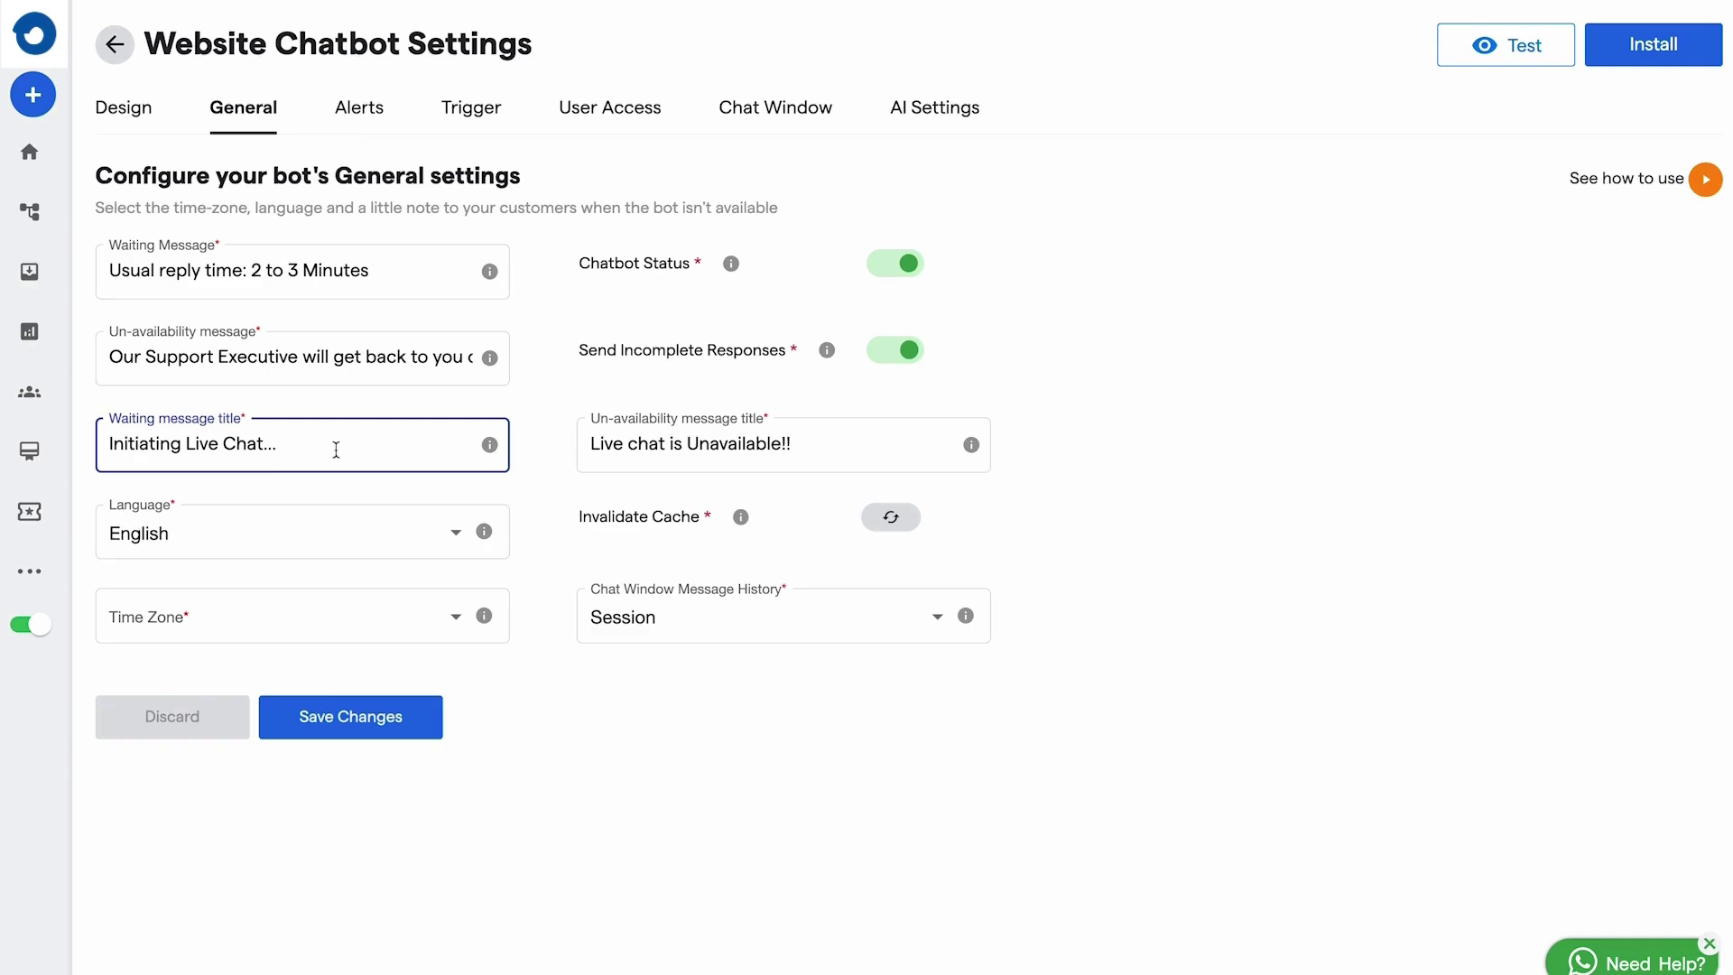
pyautogui.press('Home')
pyautogui.hotkey('ctrl', 'Right')
pyautogui.click(295, 545)
pyautogui.click(295, 545)
pyautogui.scroll(-3, 257, 602)
pyautogui.scroll(3, 259, 602)
pyautogui.click(241, 534)
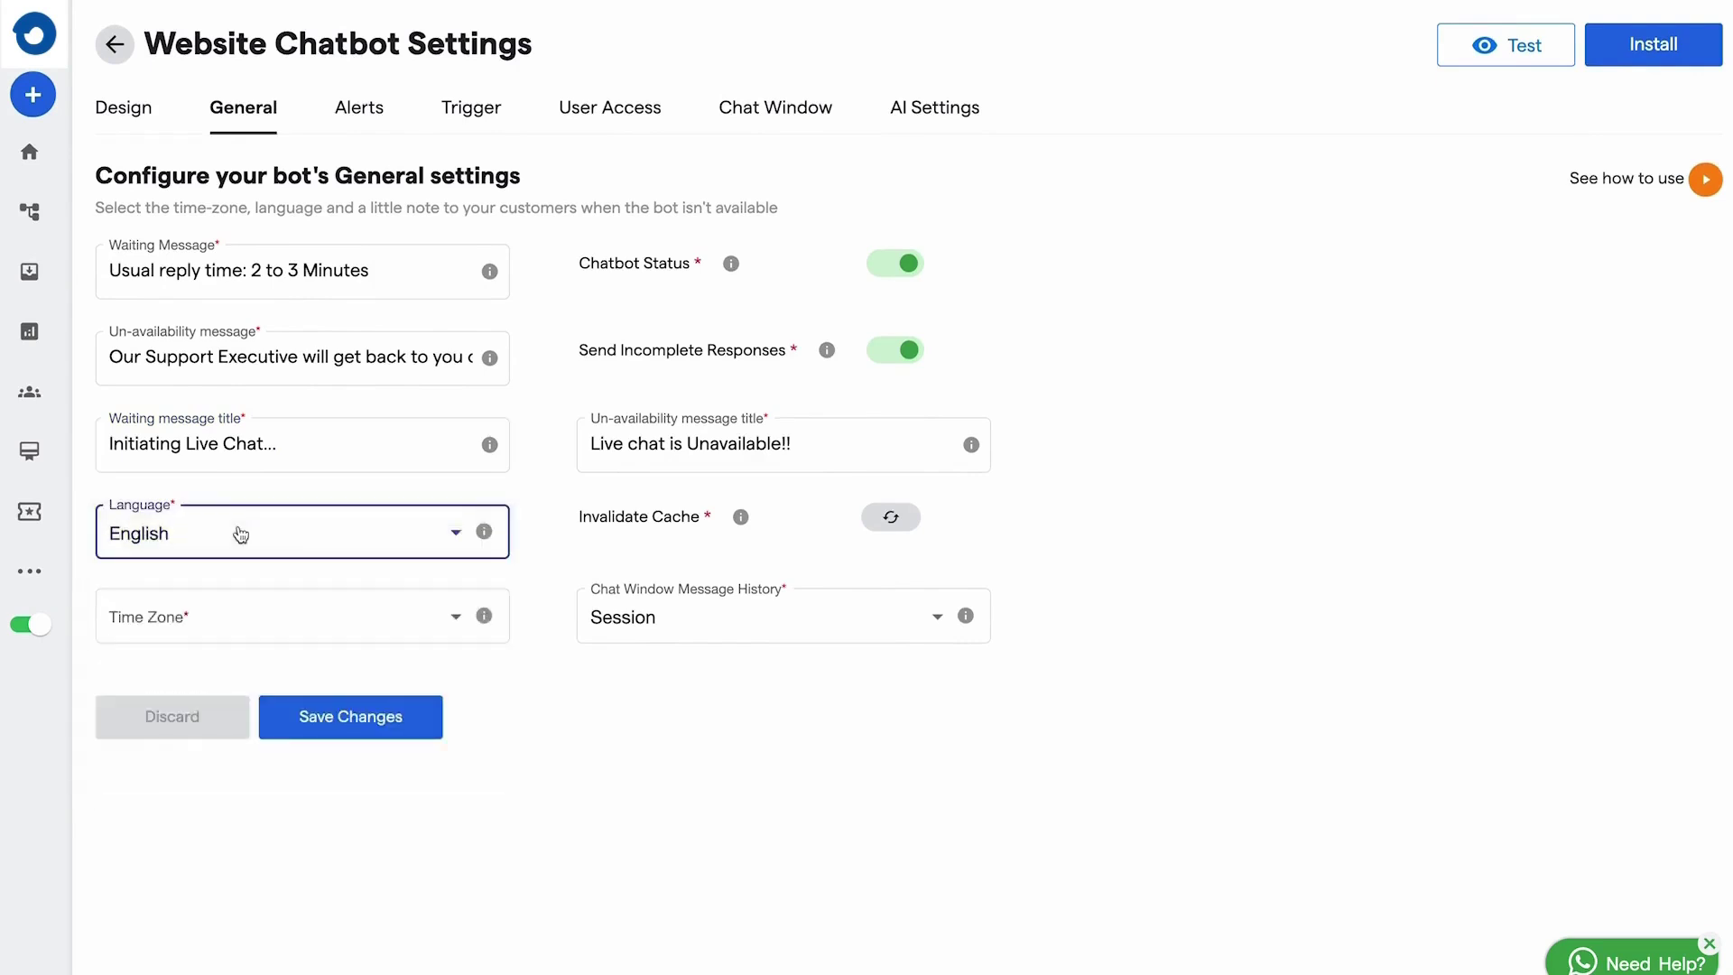
# - Browse and search the time zone list, then close it without changing the time zone
pyautogui.click(253, 631)
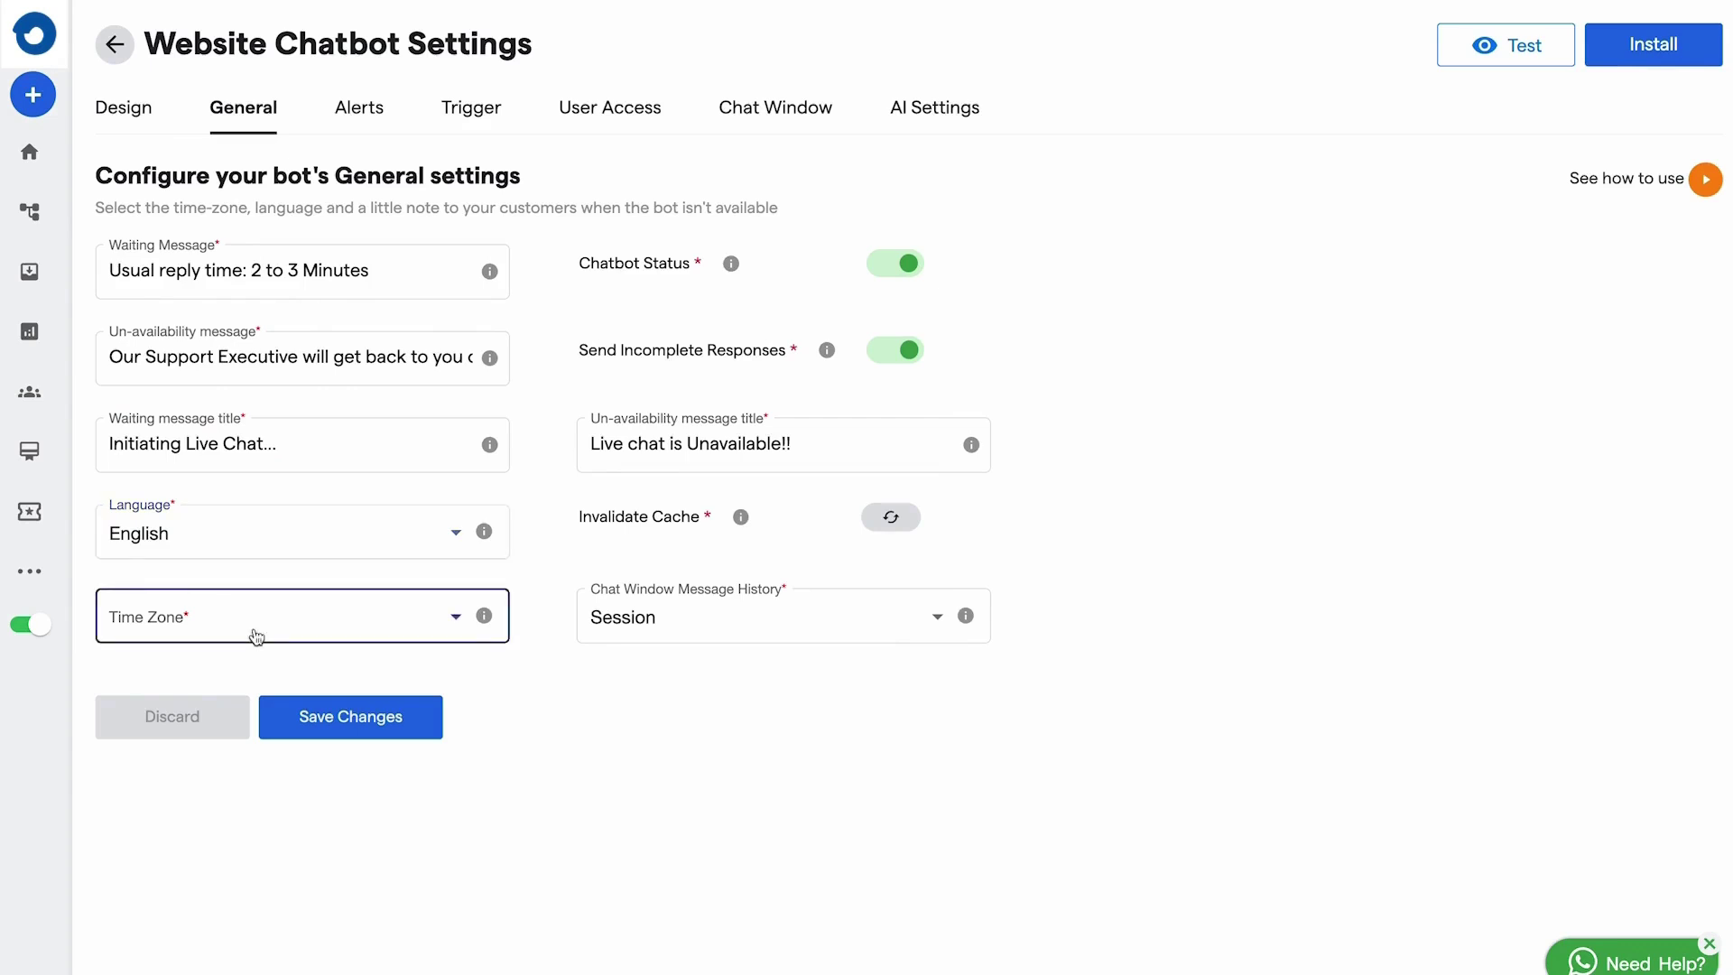
pyautogui.scroll(-2, 291, 781)
pyautogui.scroll(-5, 291, 781)
pyautogui.scroll(6, 290, 778)
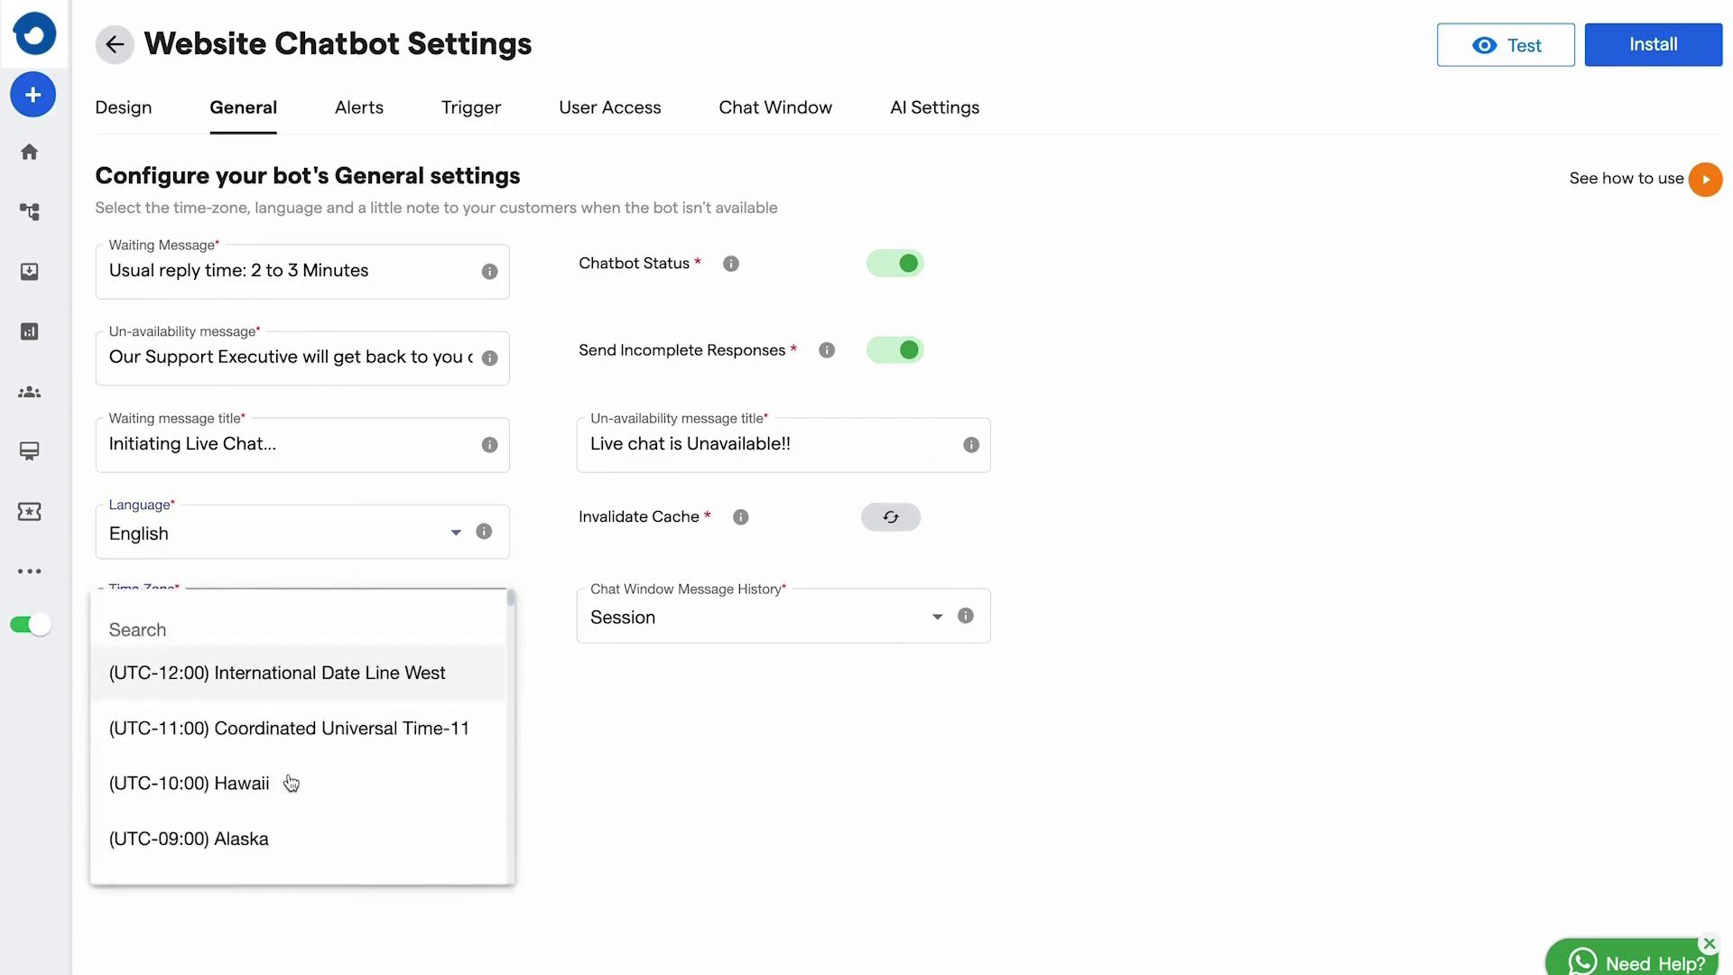
pyautogui.click(414, 611)
pyautogui.click(700, 820)
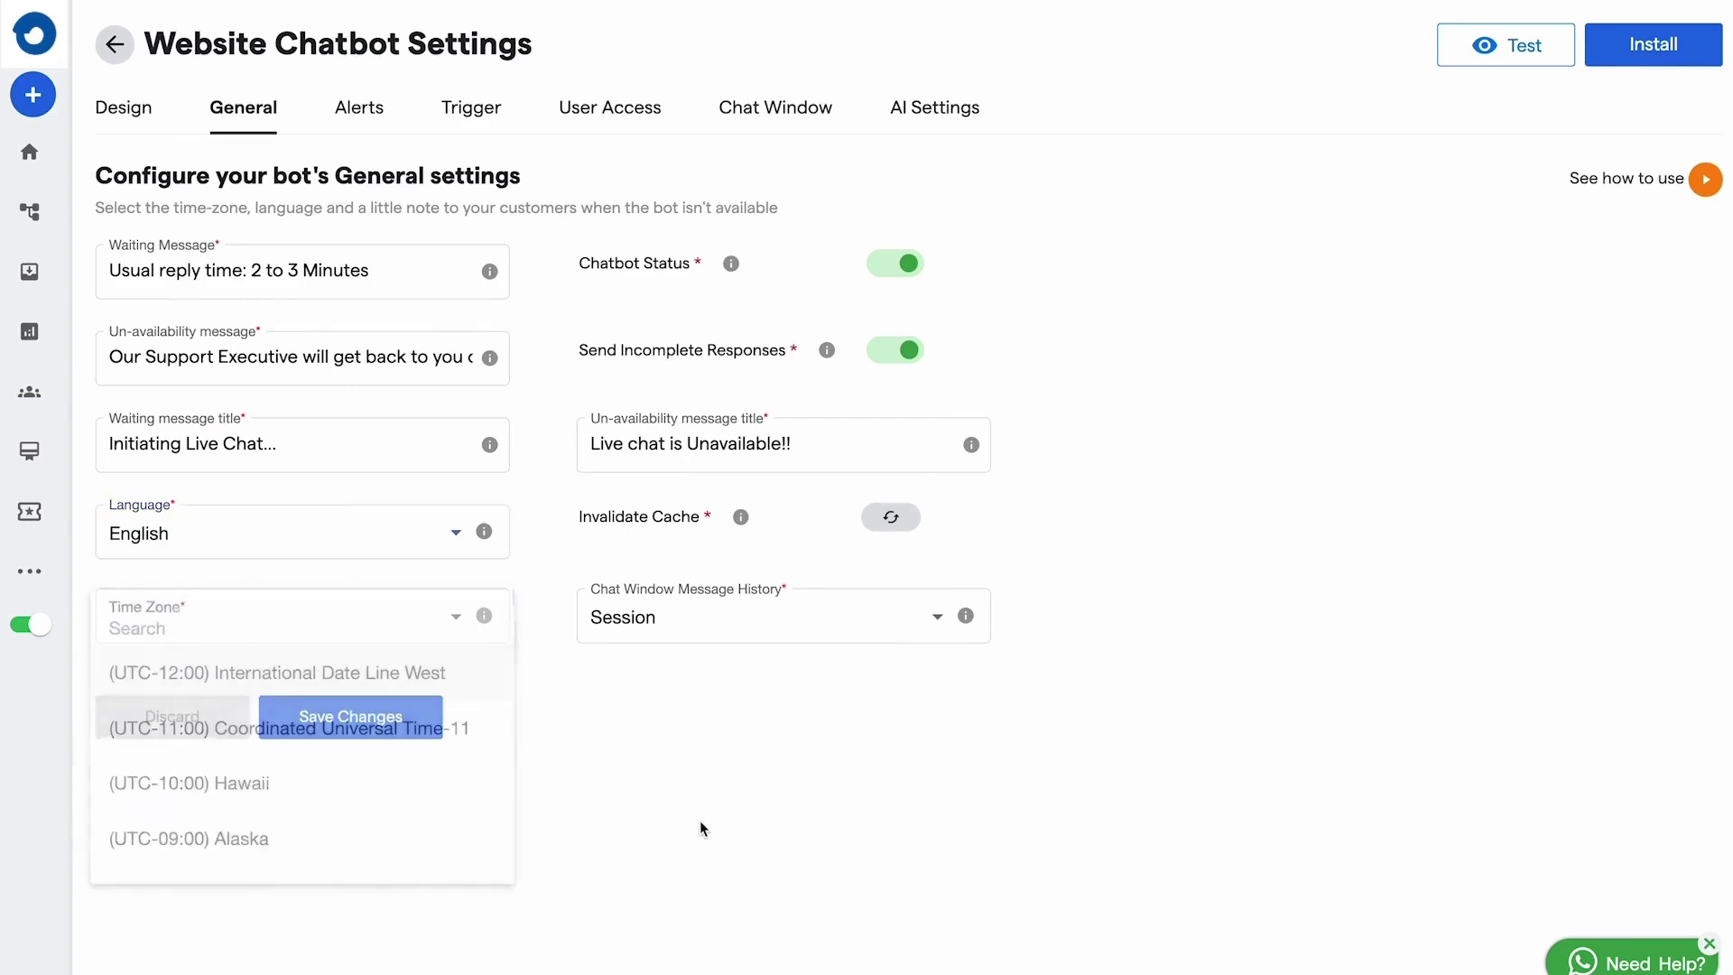
# - Edit the un-availability message title and save the general settings
pyautogui.click(812, 450)
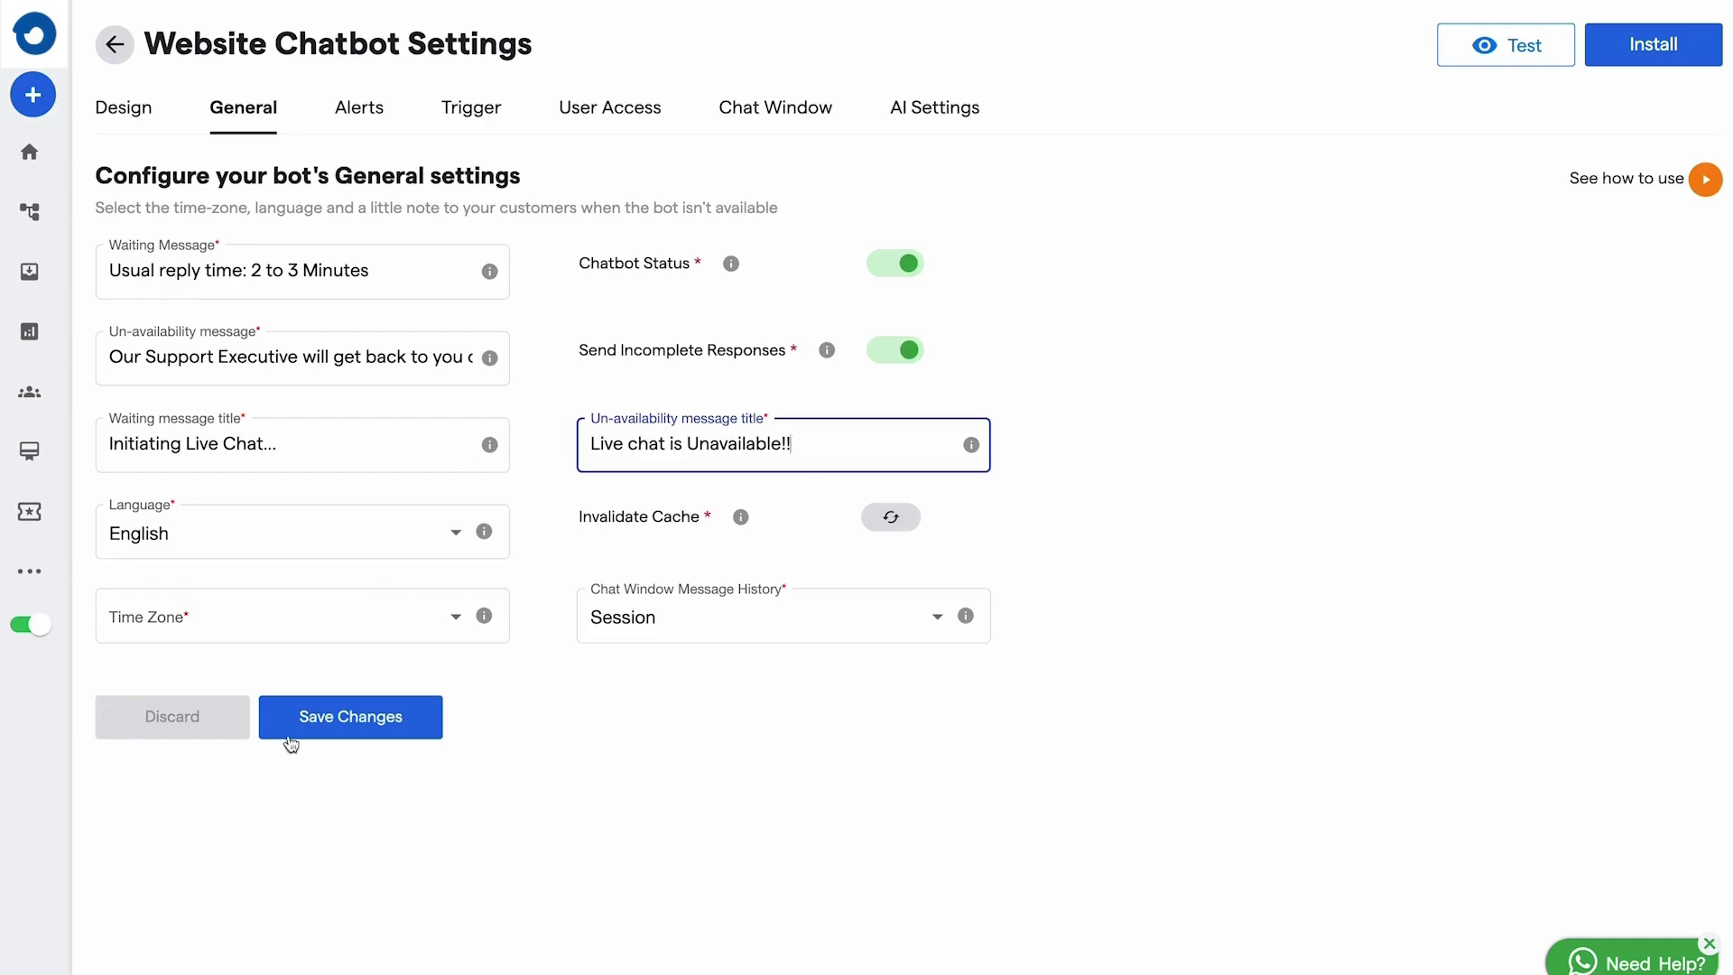
pyautogui.click(350, 720)
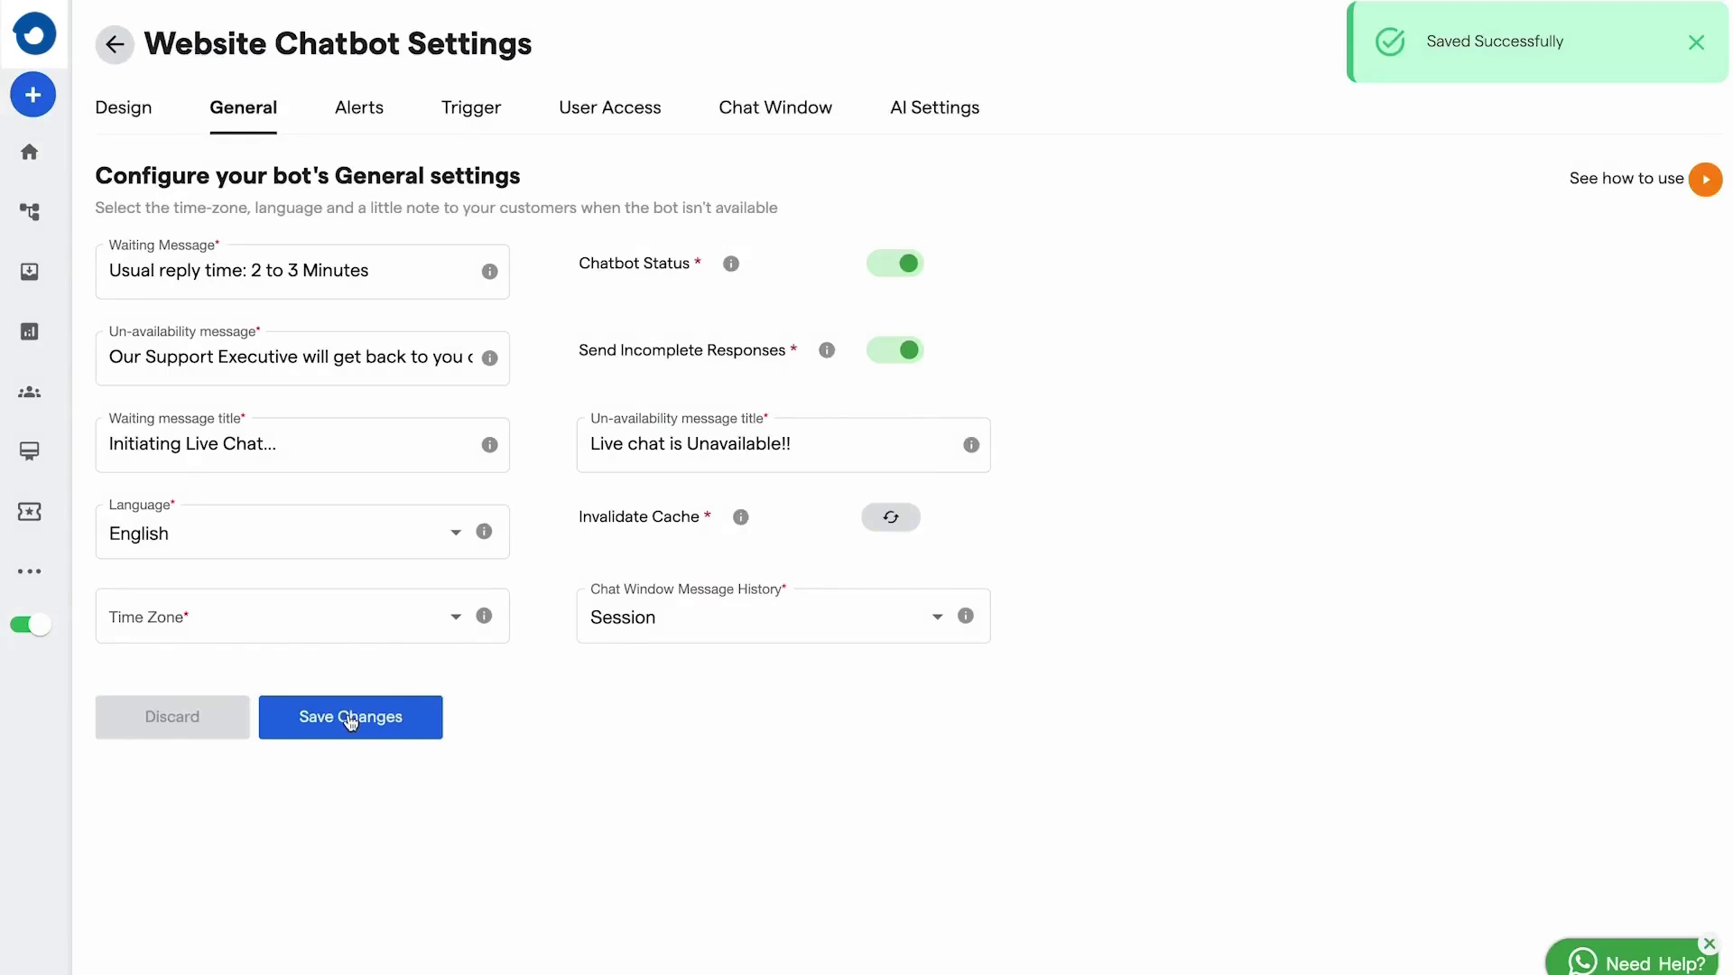
pyautogui.click(376, 125)
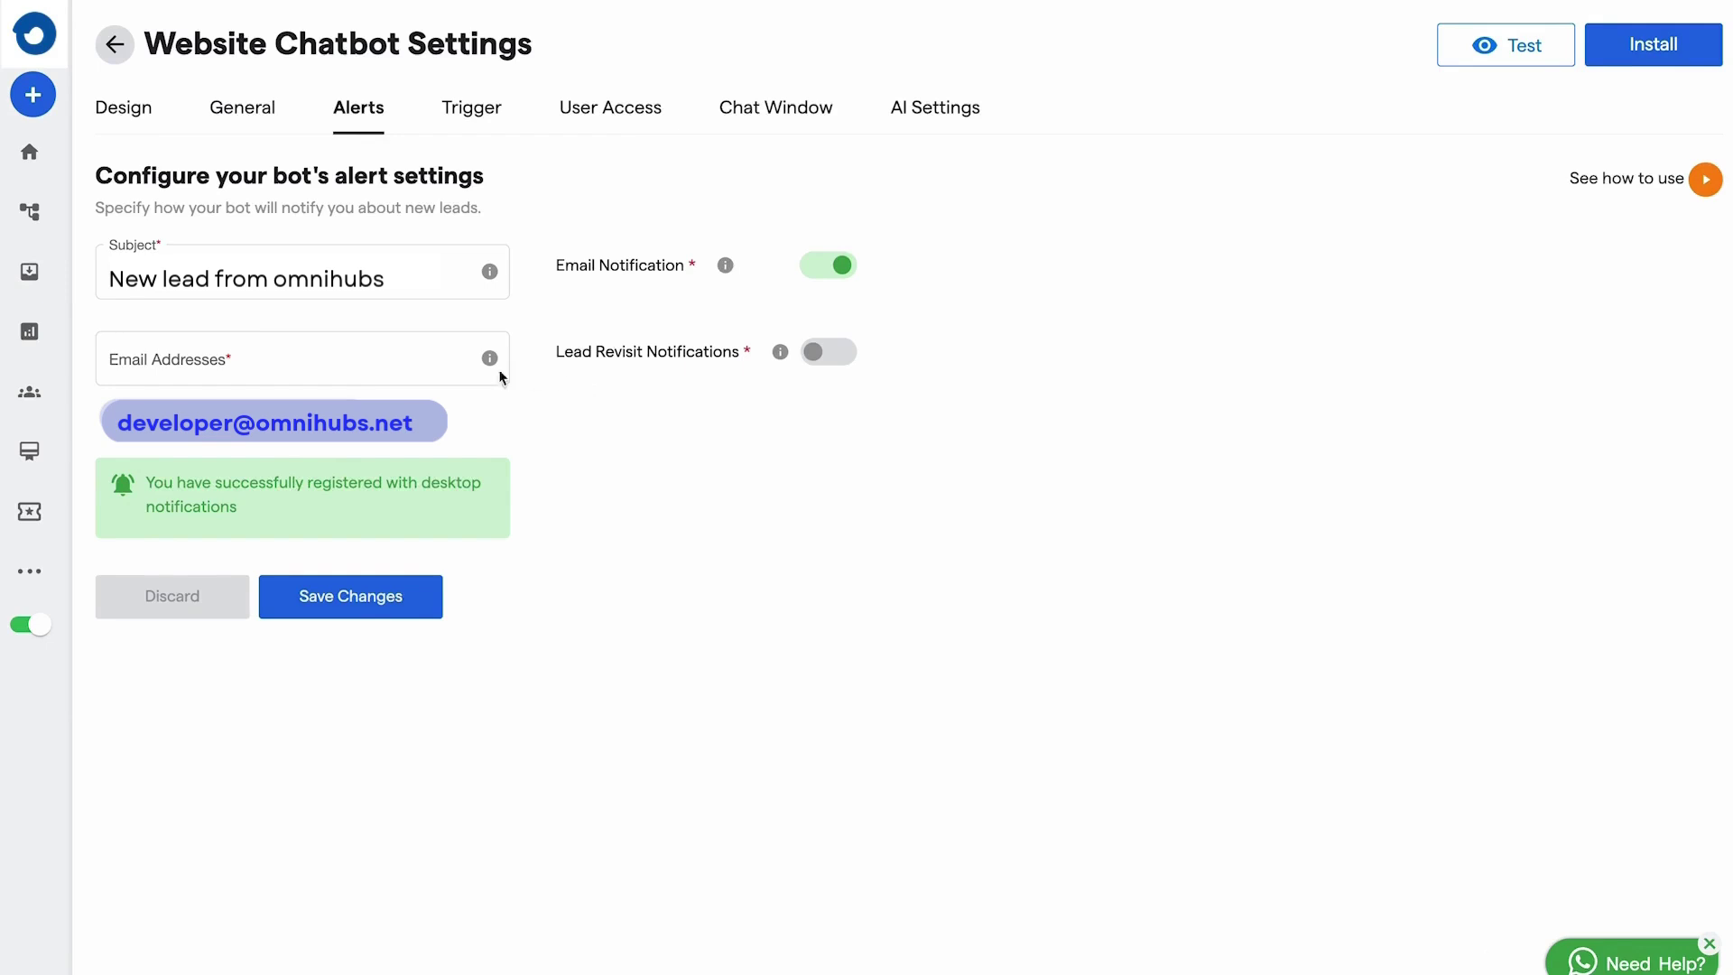
# - Visit the Email Addresses field, toggle Lead Revisit Notifications on then back off, and save the alerts
pyautogui.click(374, 366)
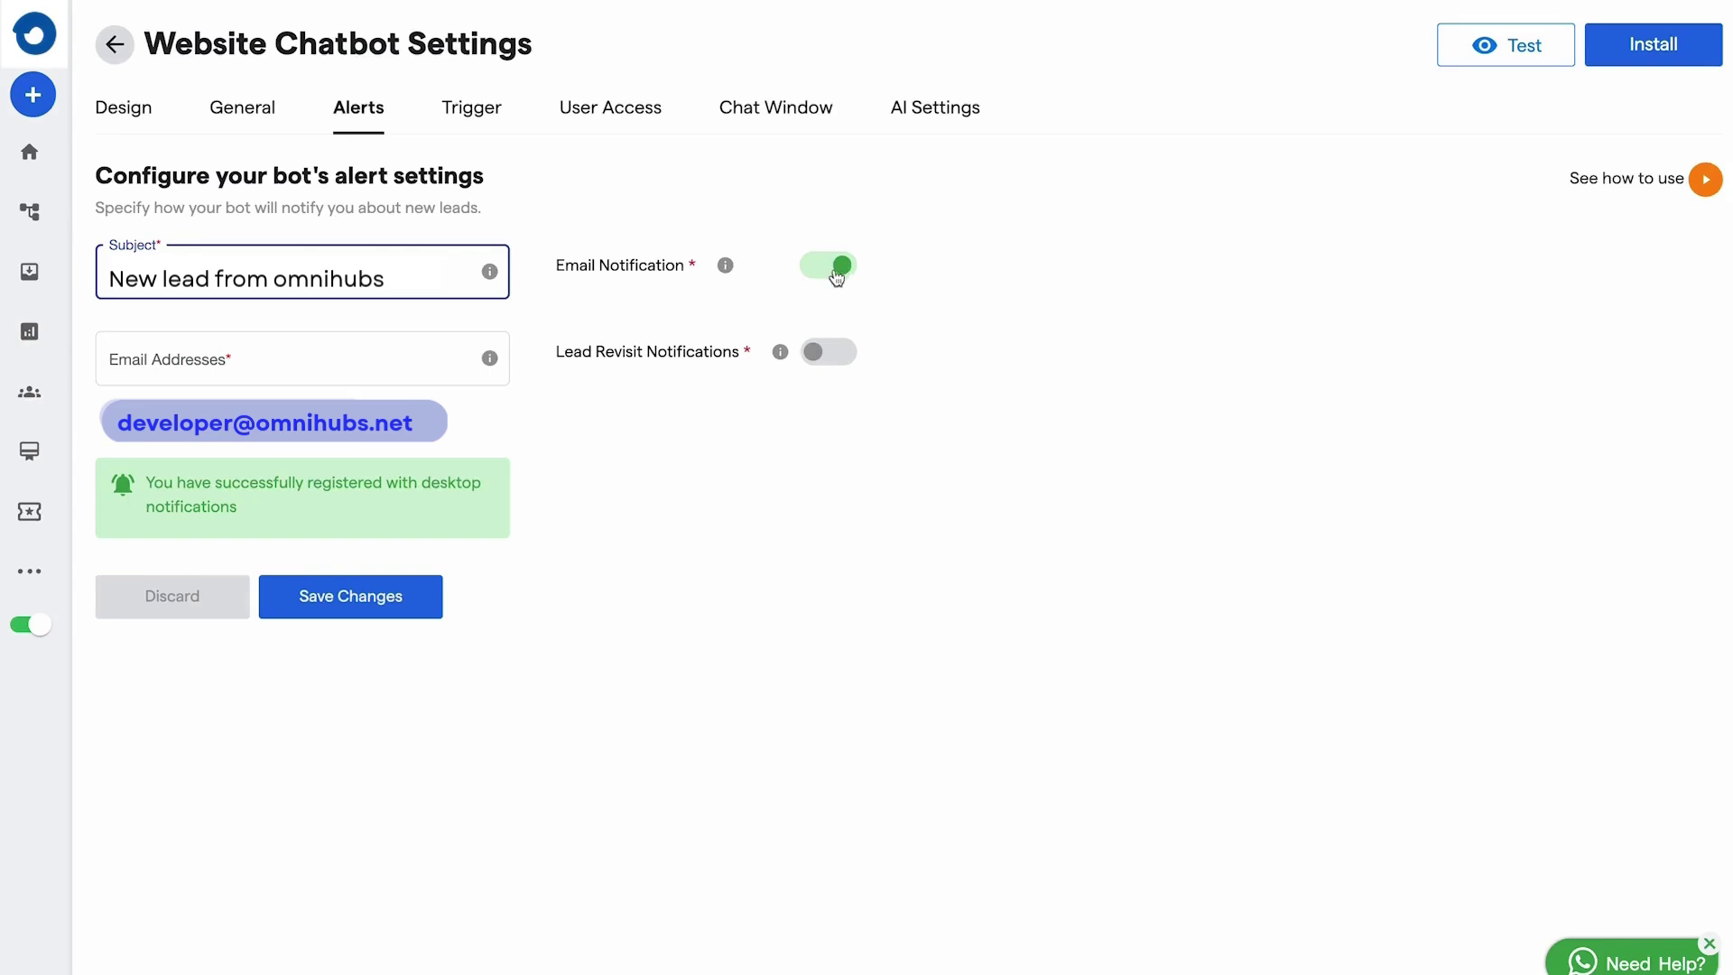
pyautogui.moveTo(779, 365)
pyautogui.click(816, 365)
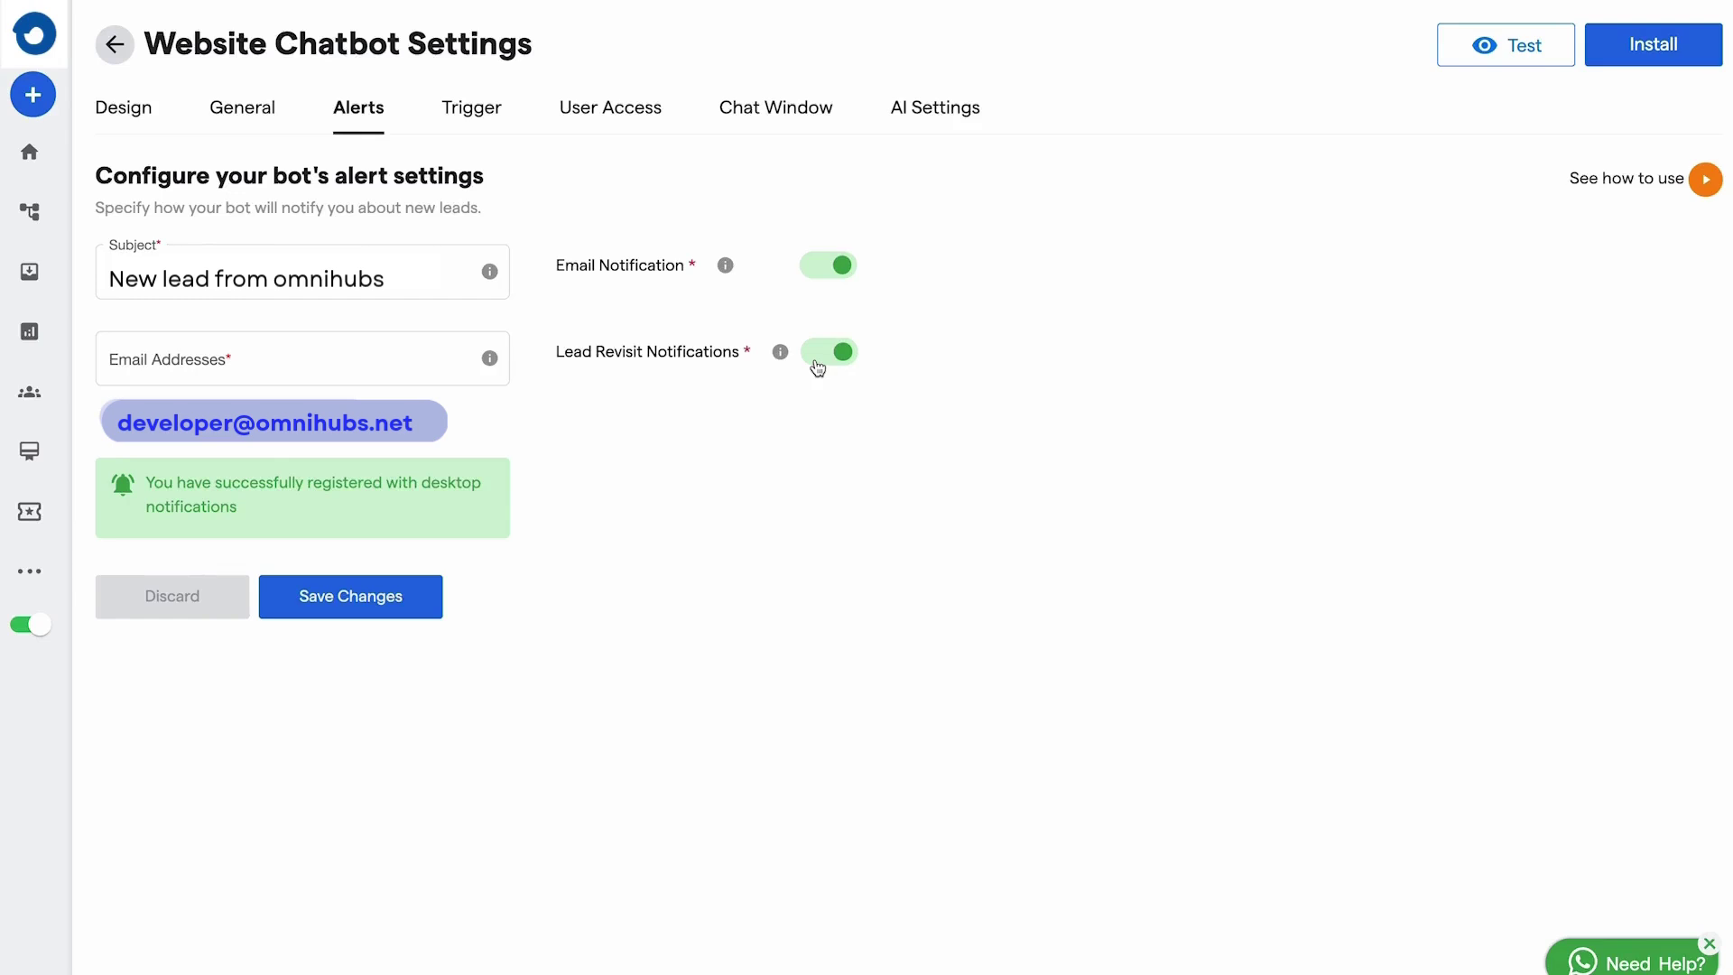
pyautogui.click(818, 365)
pyautogui.click(346, 600)
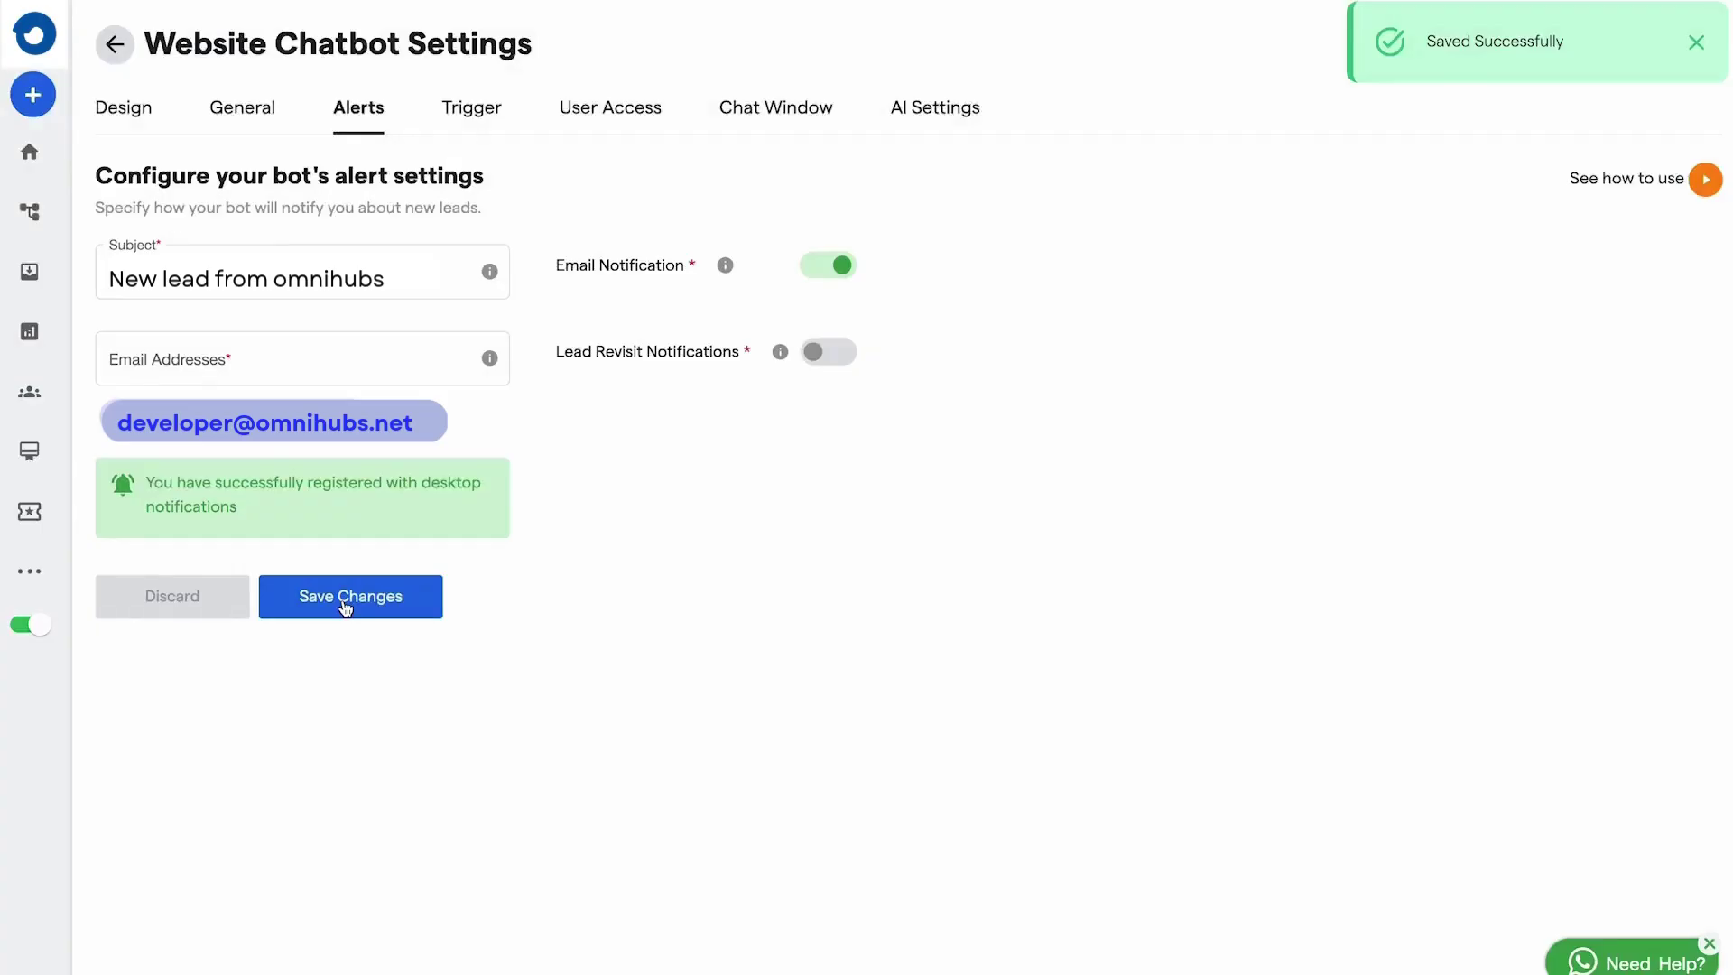
pyautogui.click(475, 108)
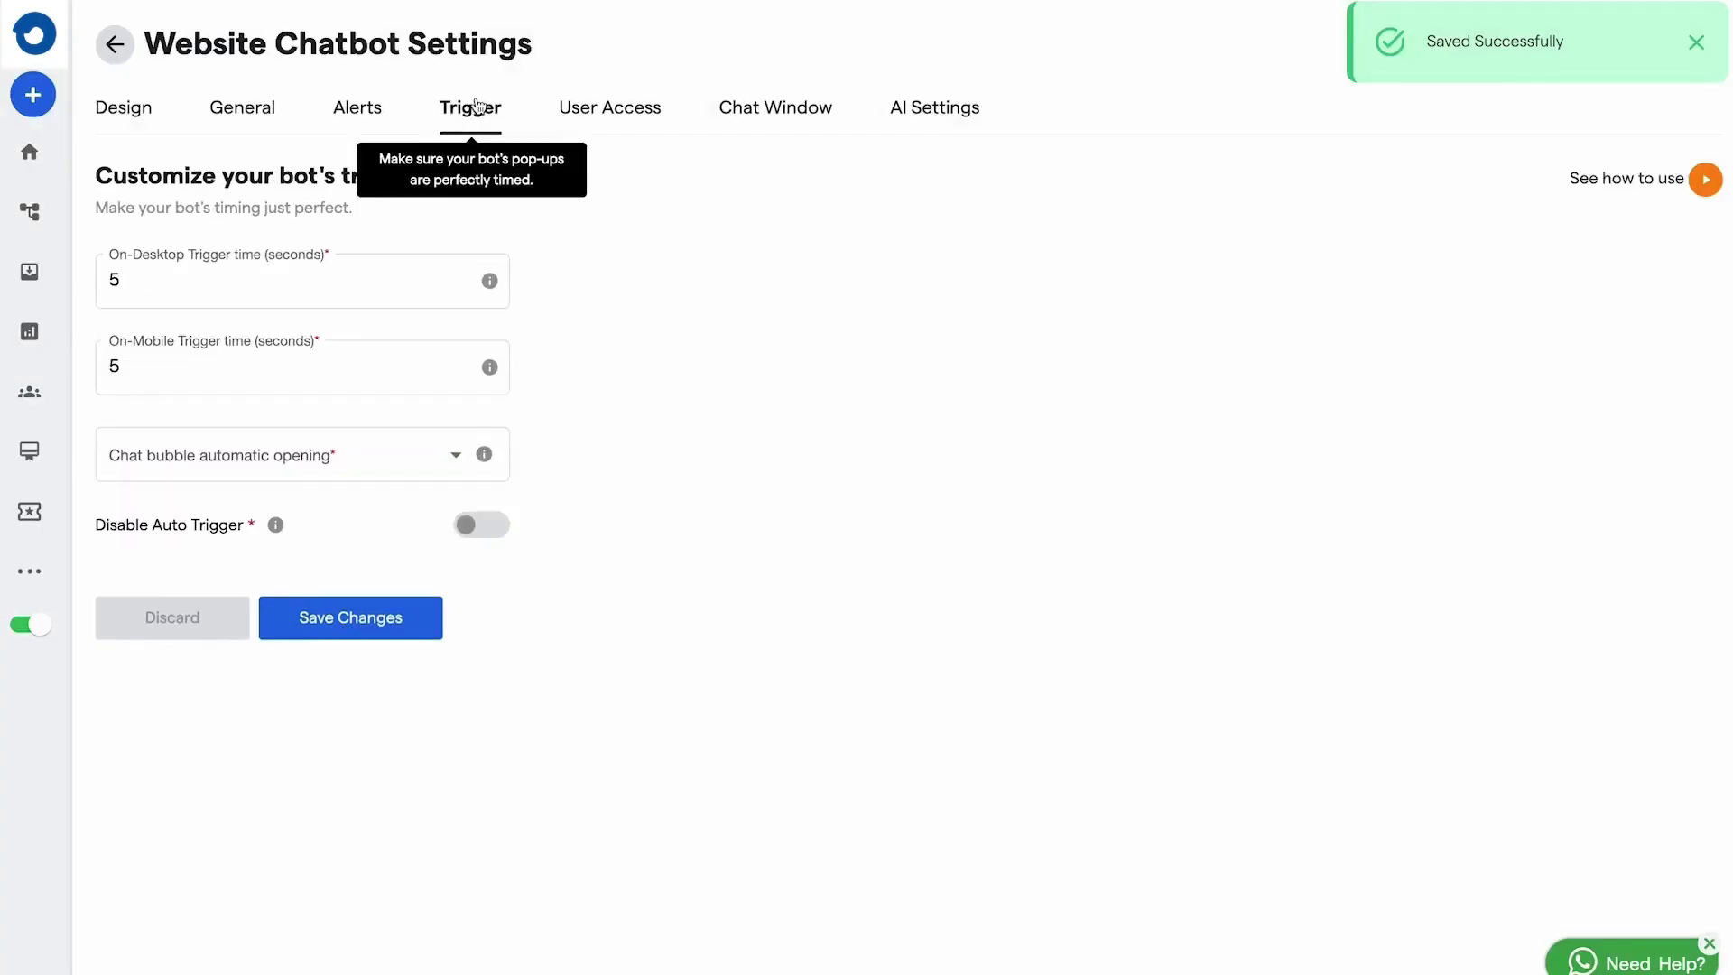
# - Change the On-Desktop and On-Mobile trigger times from 5 to 10 seconds and save
pyautogui.click(274, 274)
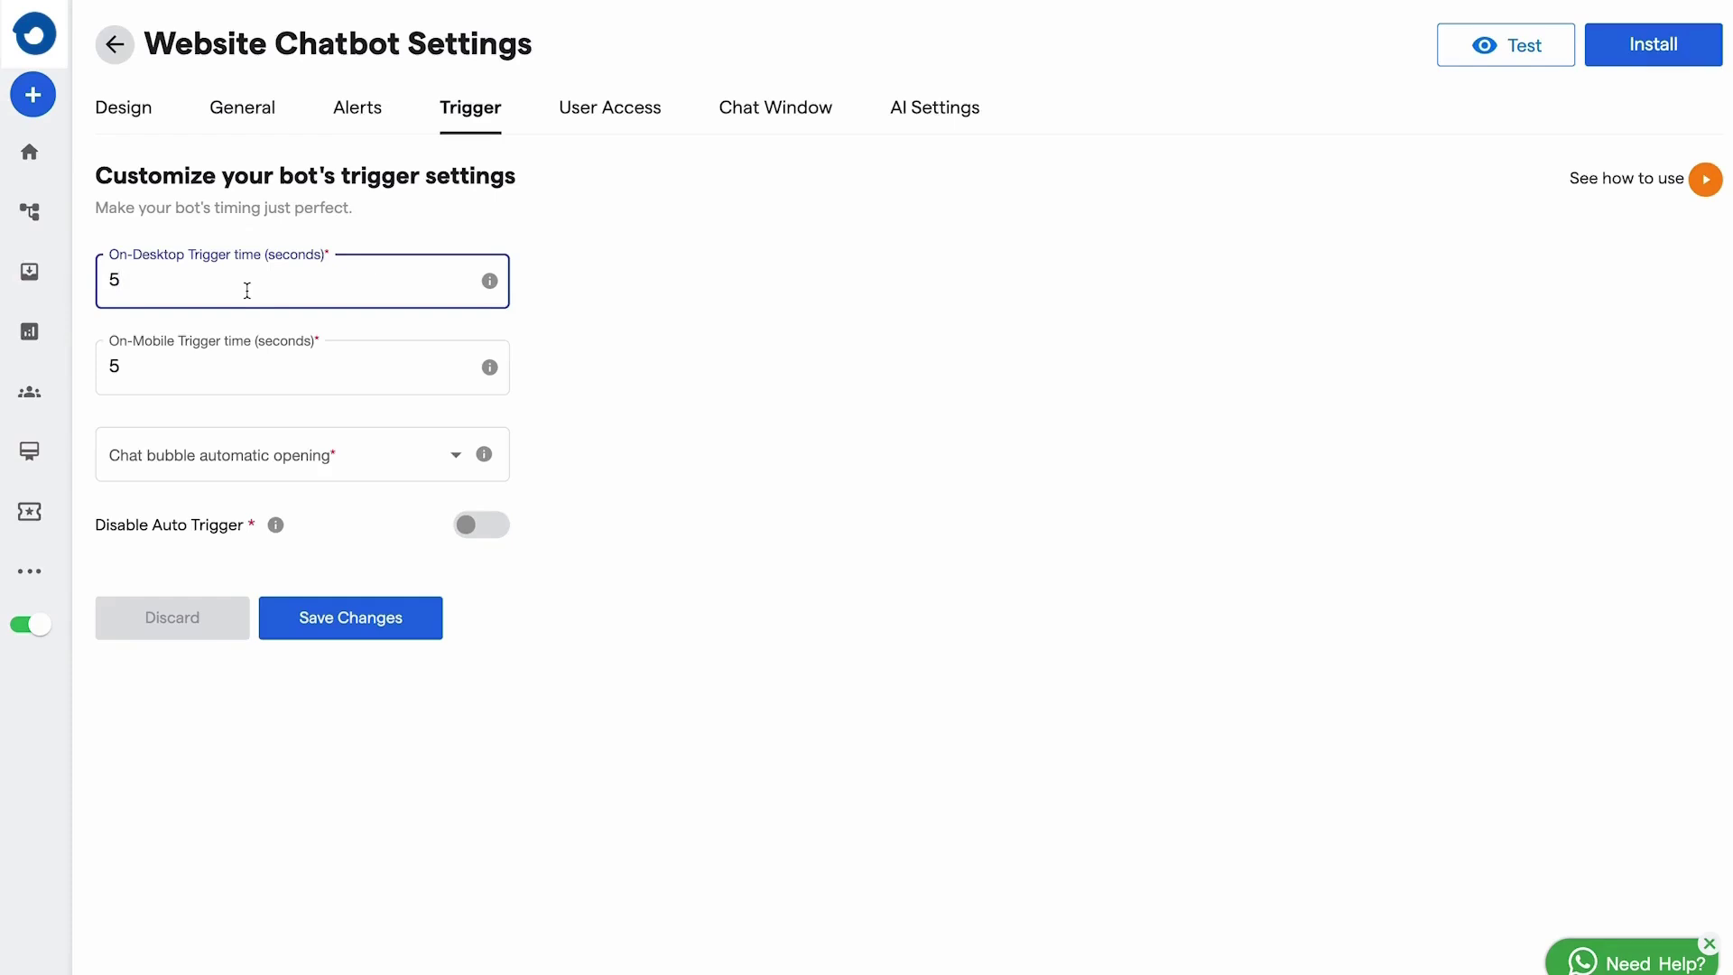
pyautogui.press('BackSpace')
pyautogui.write('1')
pyautogui.press('BackSpace')
pyautogui.write('0')
pyautogui.click(144, 373)
pyautogui.press('BackSpace')
pyautogui.write('10')
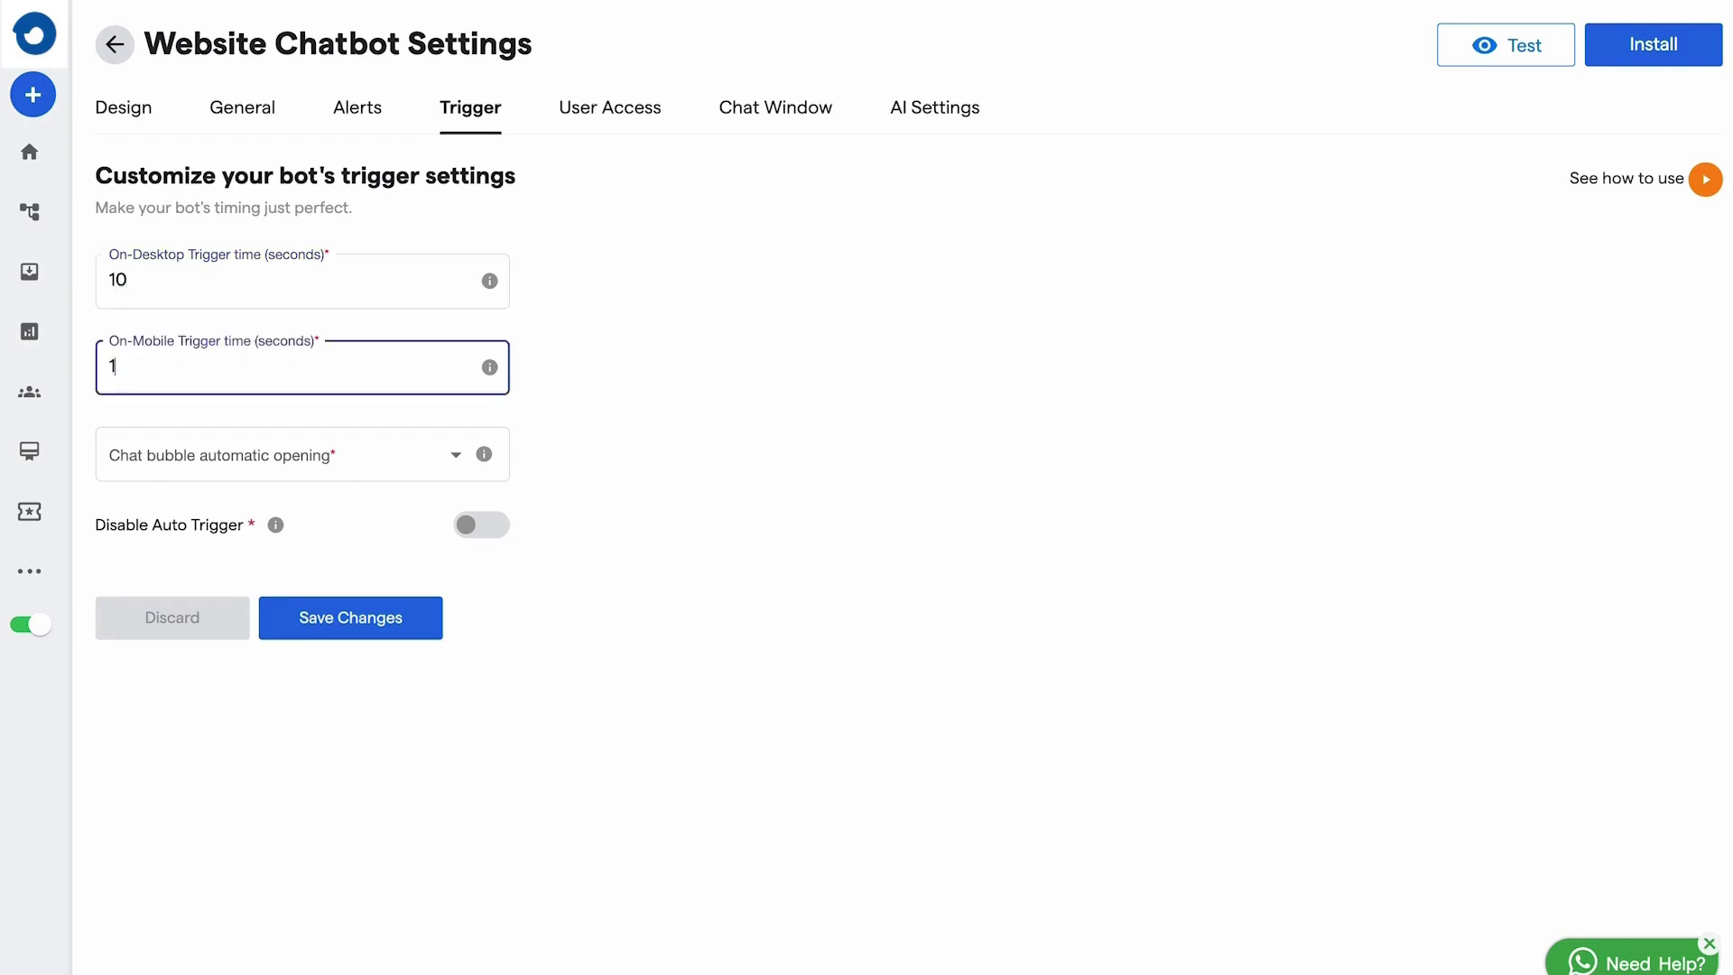
pyautogui.click(377, 549)
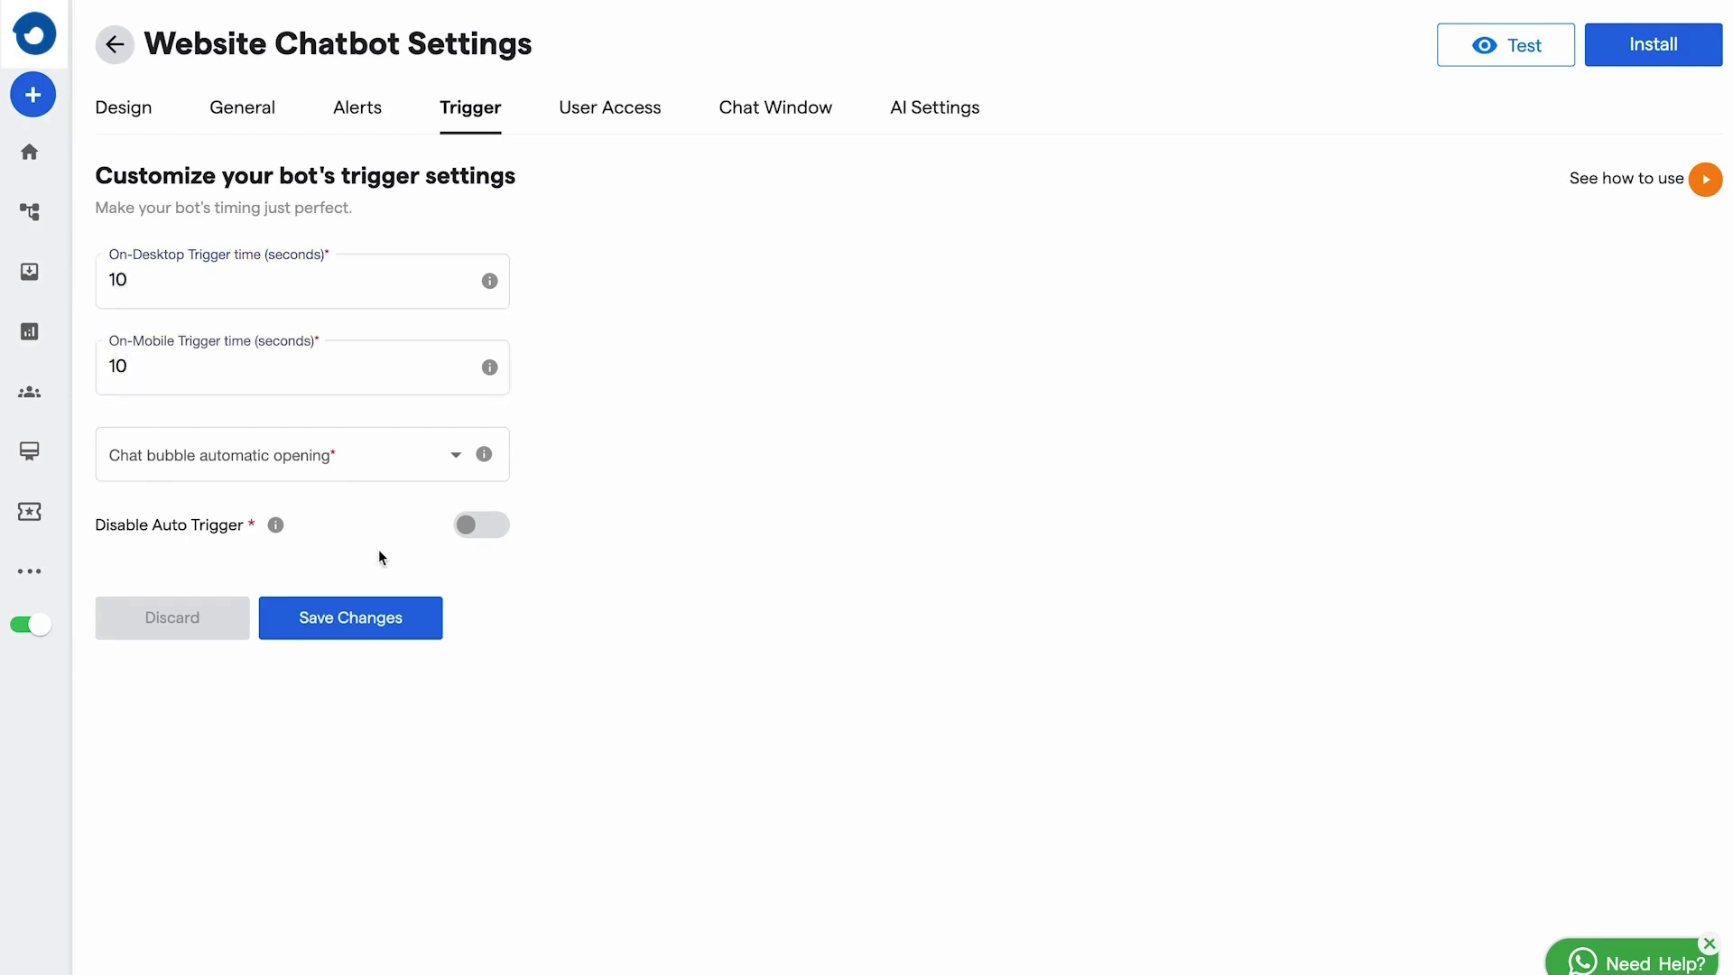
pyautogui.click(339, 619)
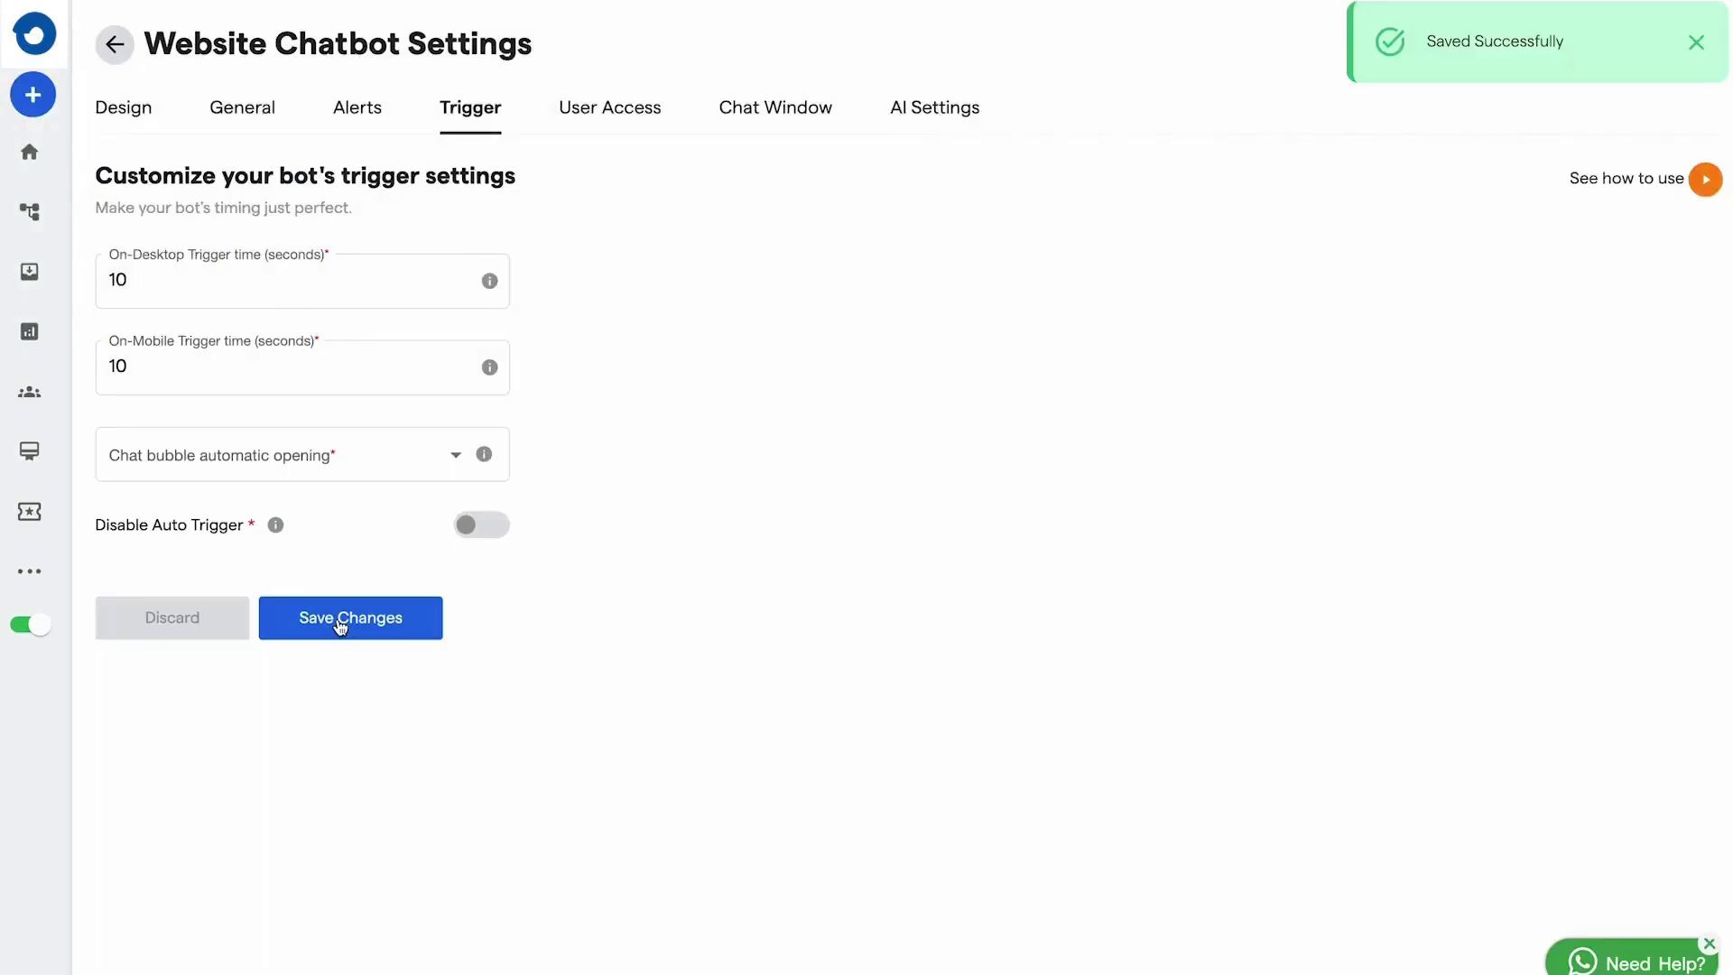
pyautogui.click(619, 109)
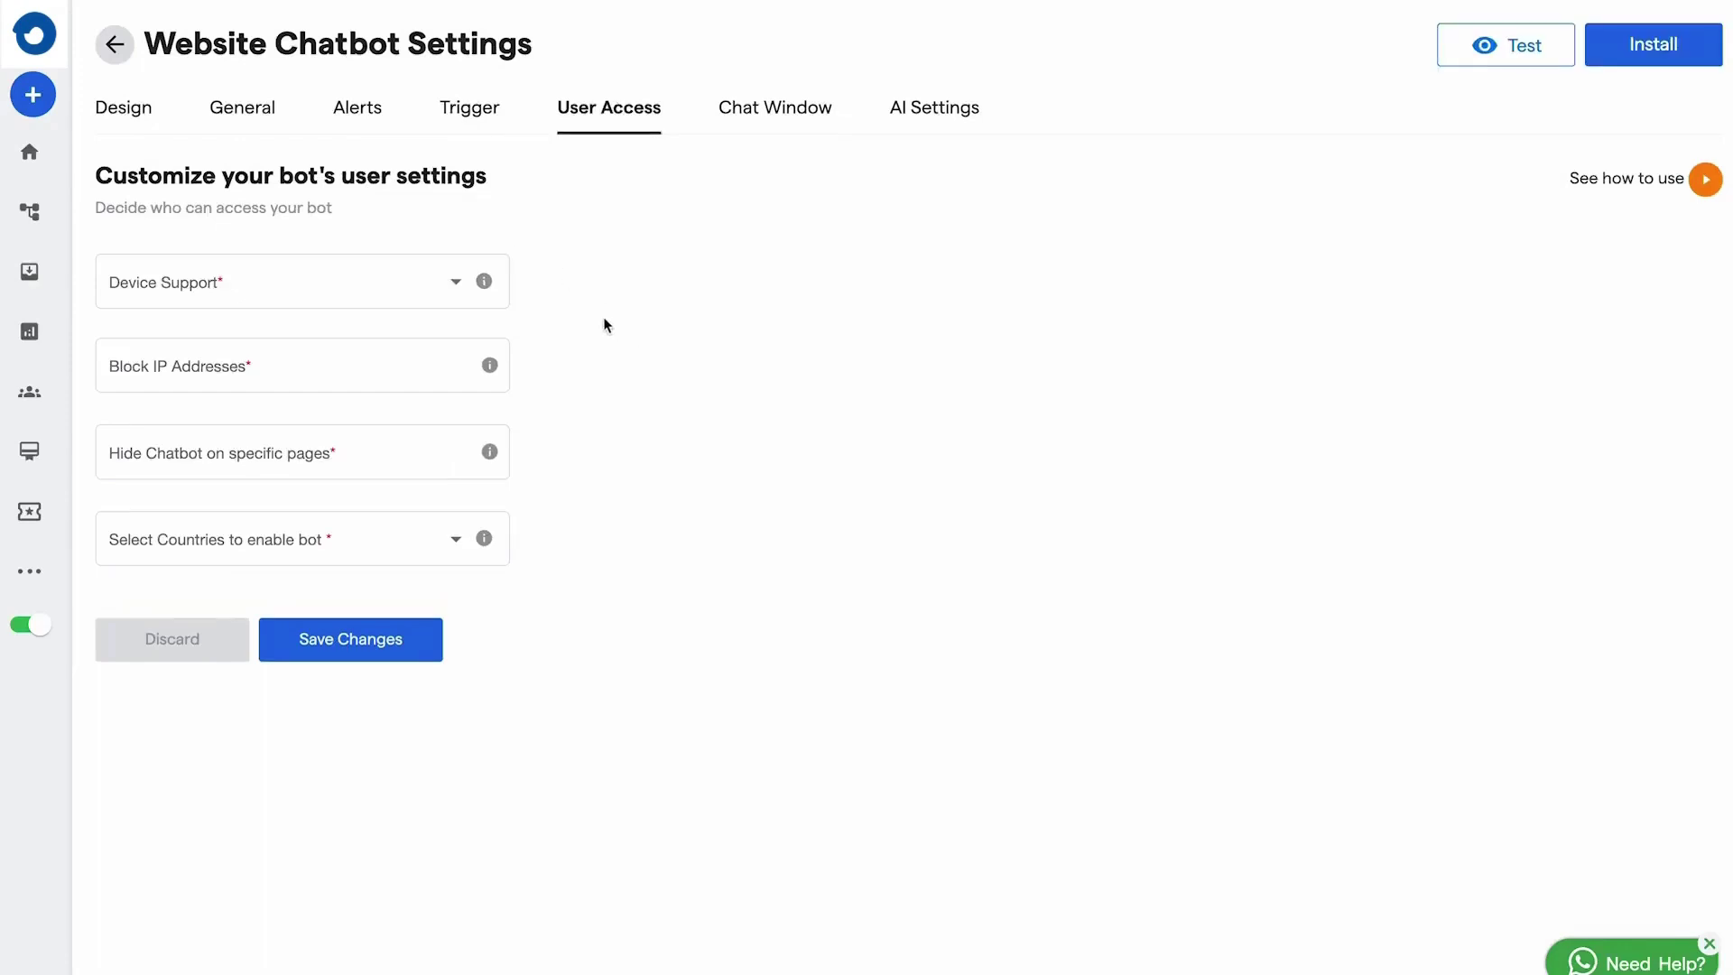
# - Set Device Support to All Devices in the bot's User Access settings
pyautogui.click(437, 294)
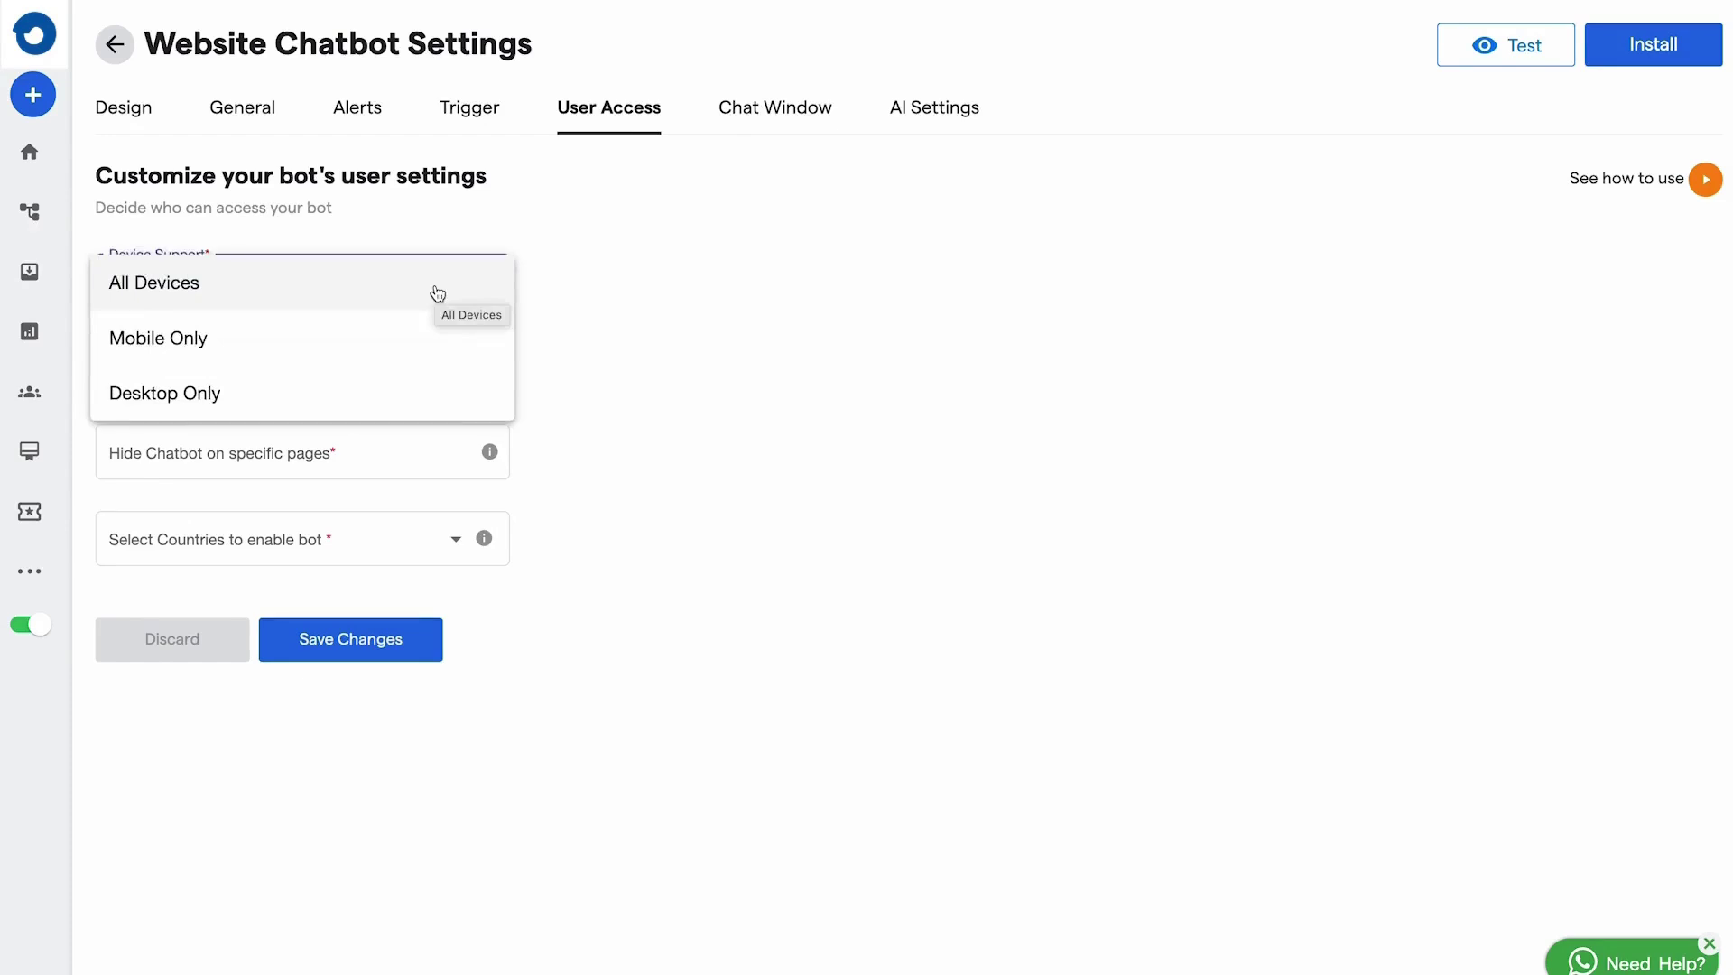
pyautogui.click(438, 295)
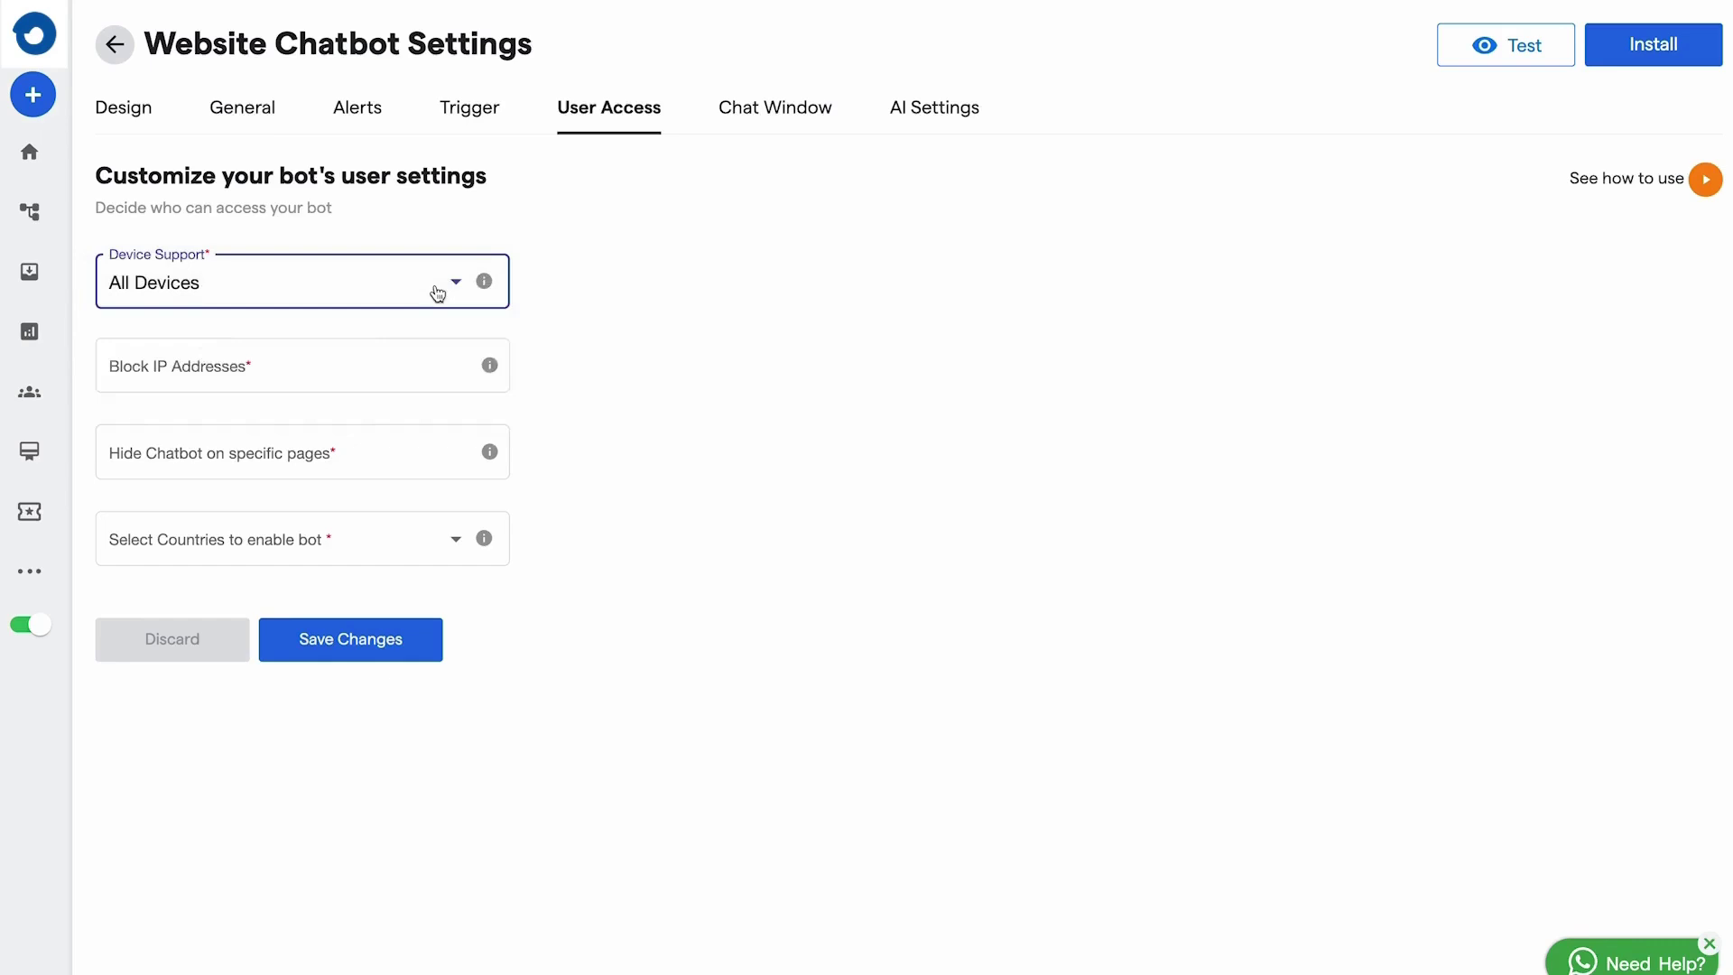
pyautogui.click(290, 377)
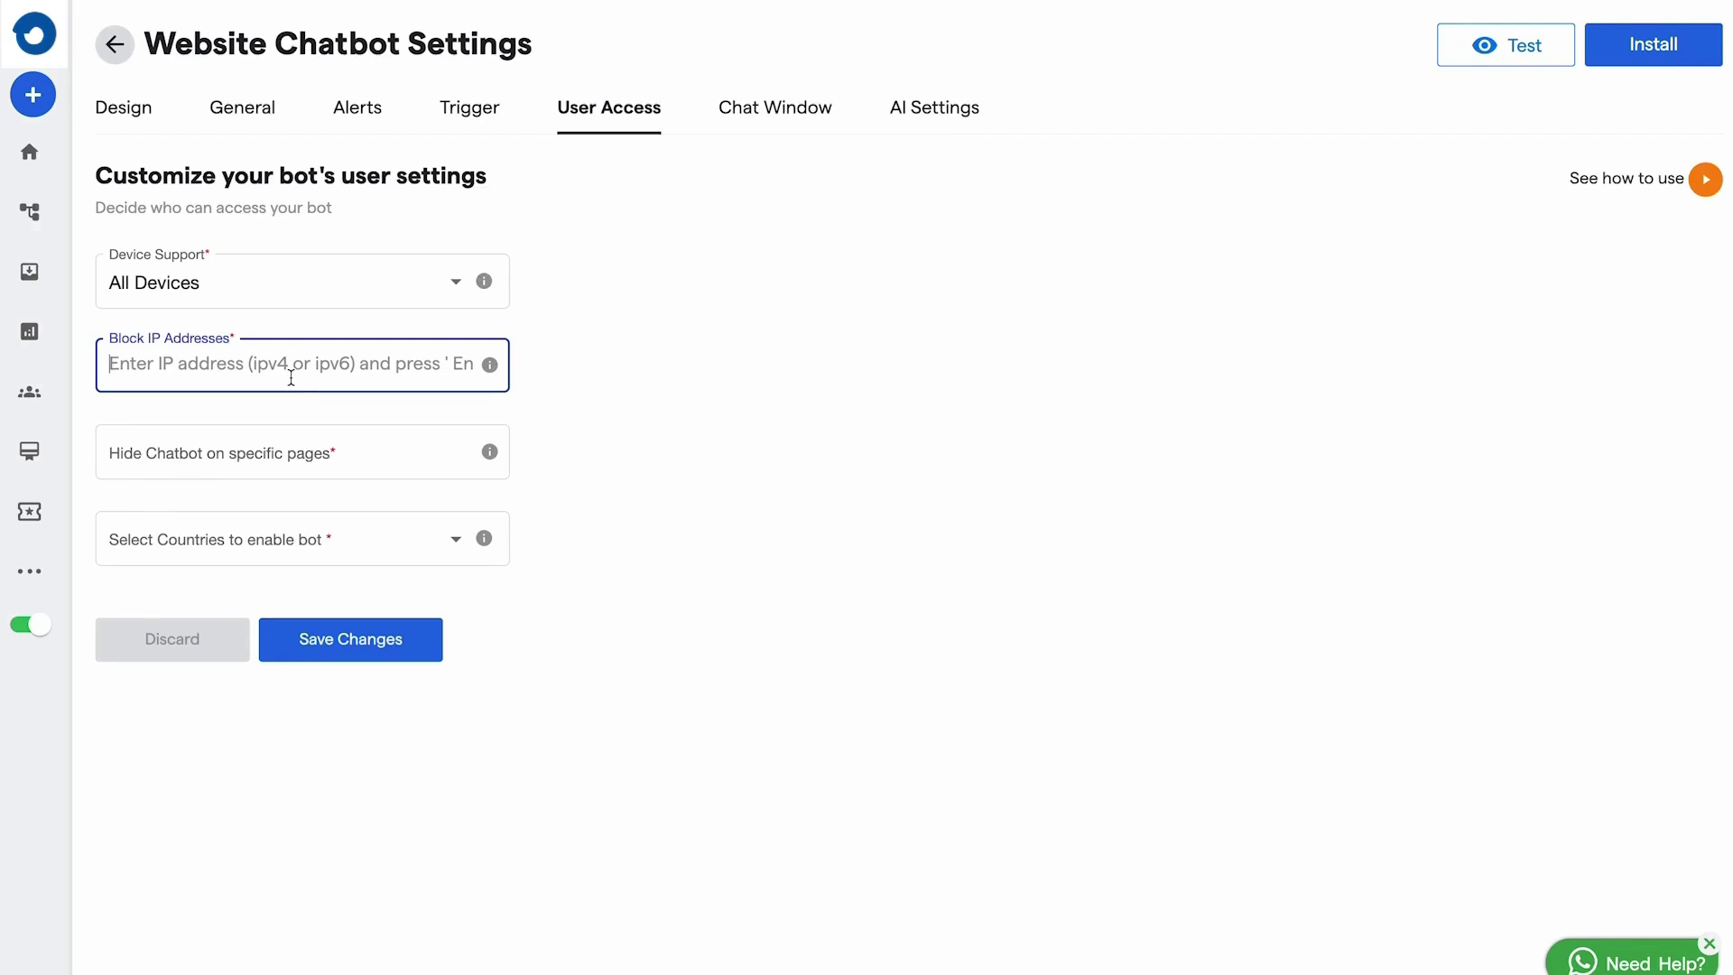
# - Scroll through the list of countries to enable and close it without selecting any
pyautogui.click(282, 533)
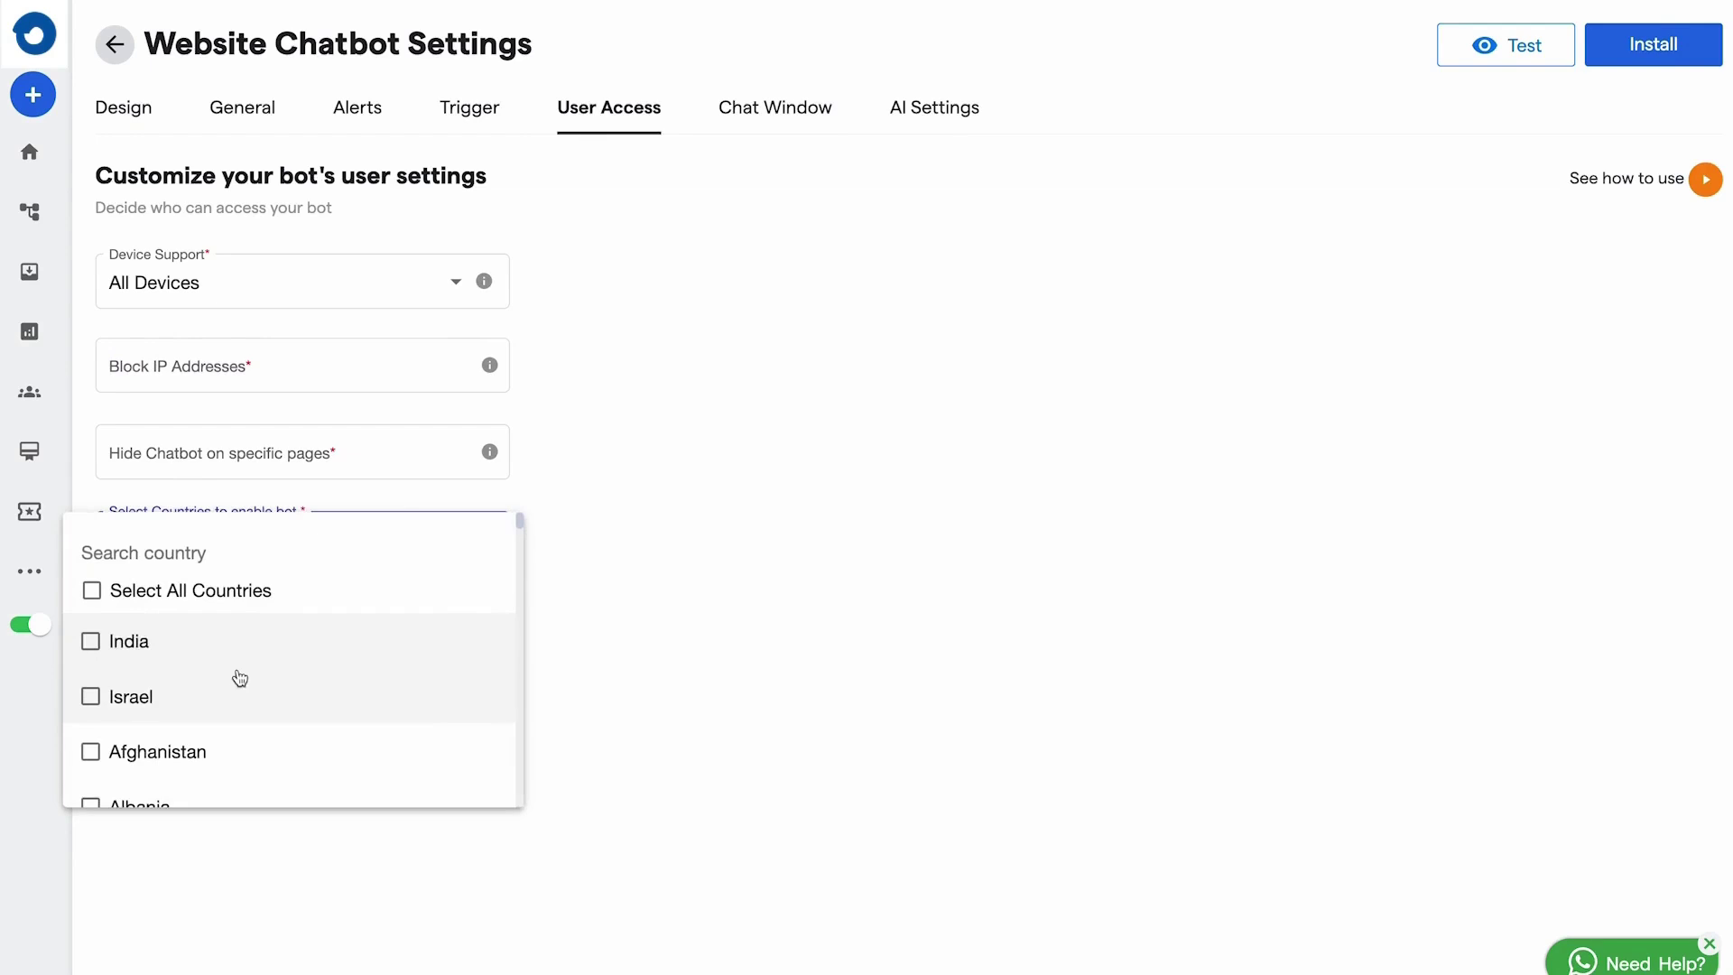
pyautogui.scroll(-3, 239, 678)
pyautogui.scroll(-2, 240, 678)
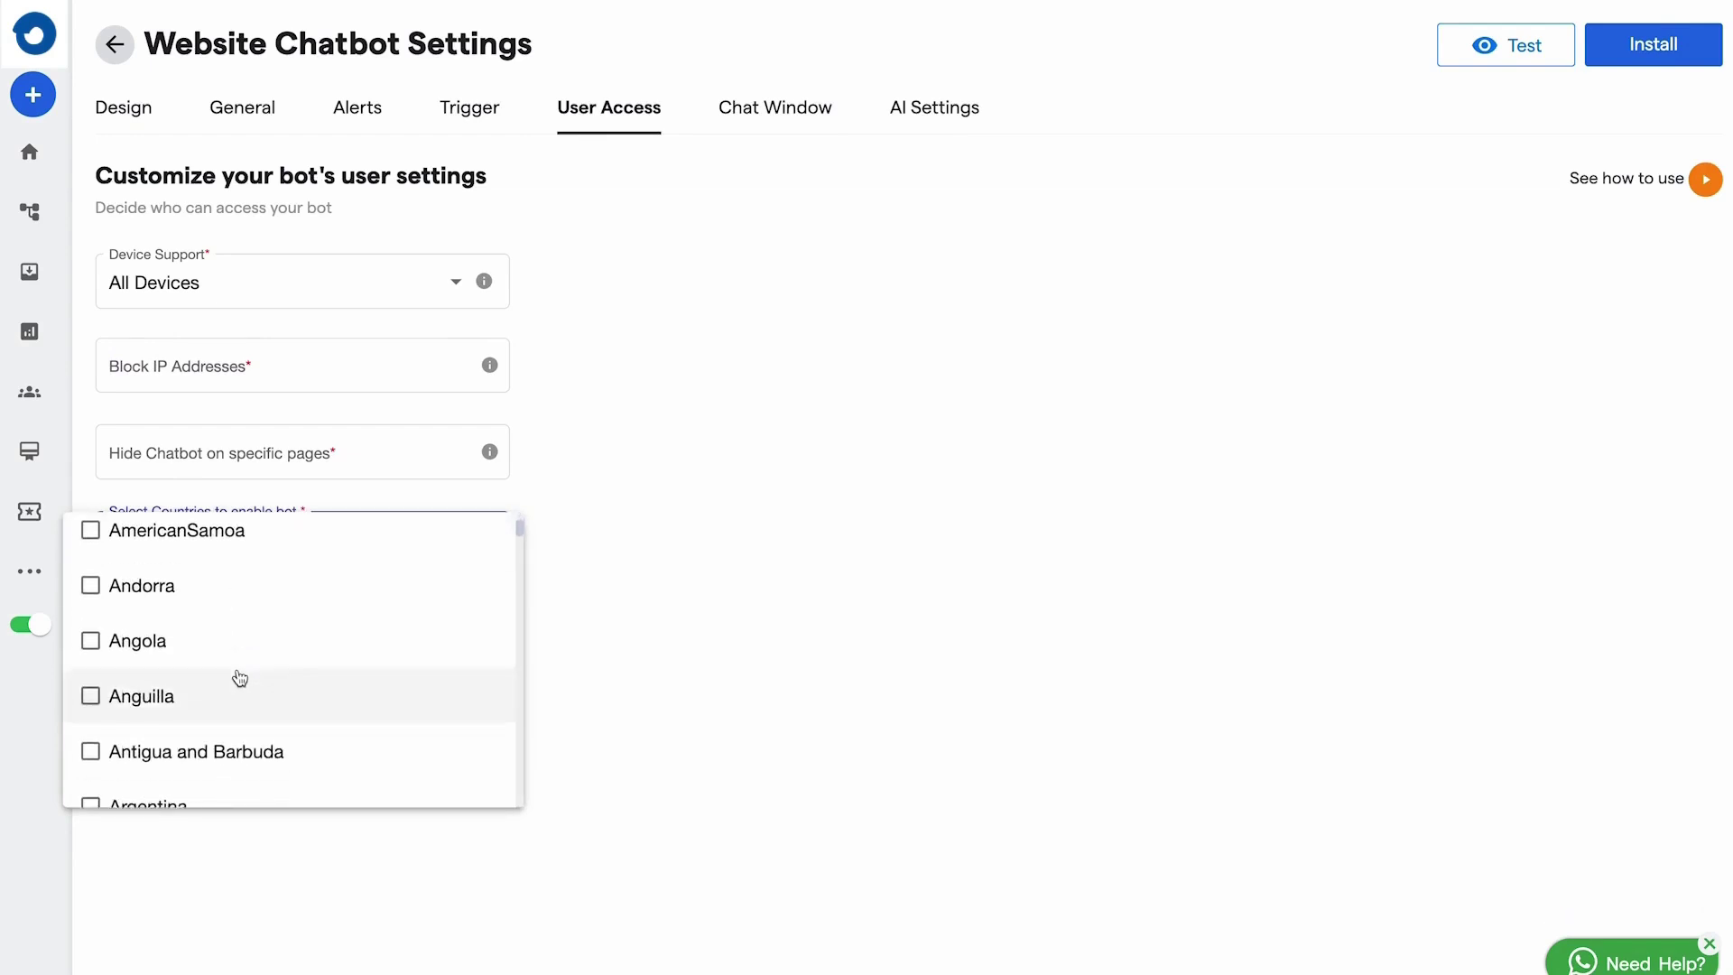
pyautogui.scroll(-1, 239, 678)
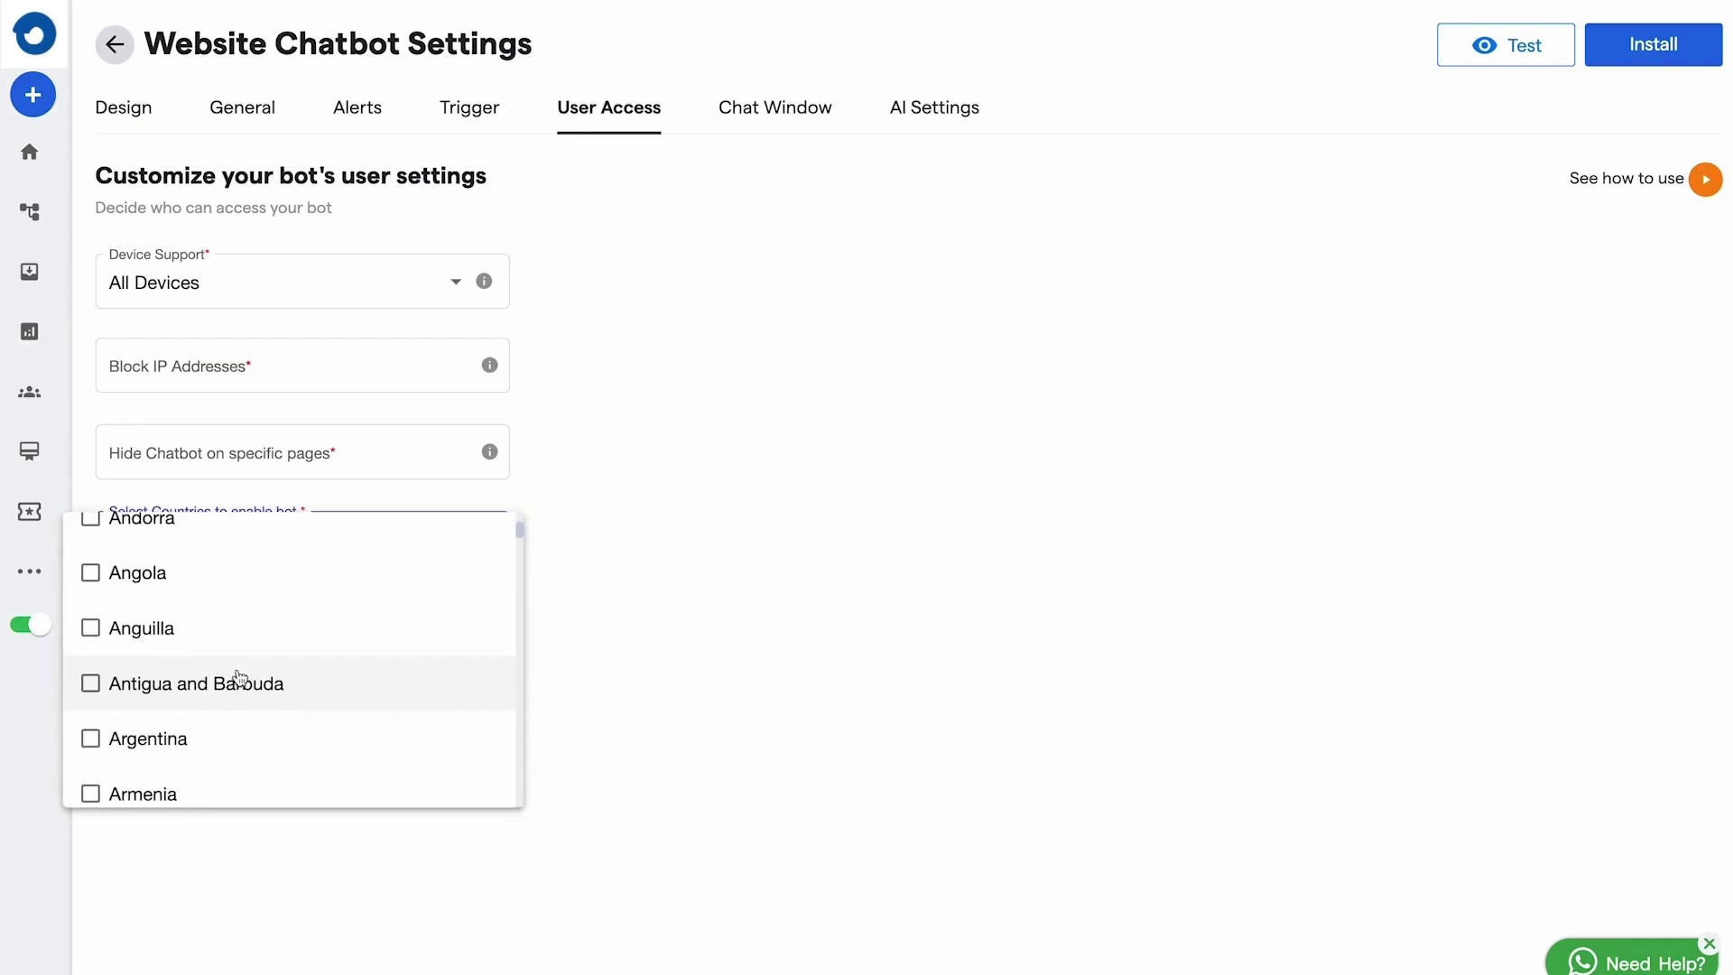
pyautogui.click(814, 639)
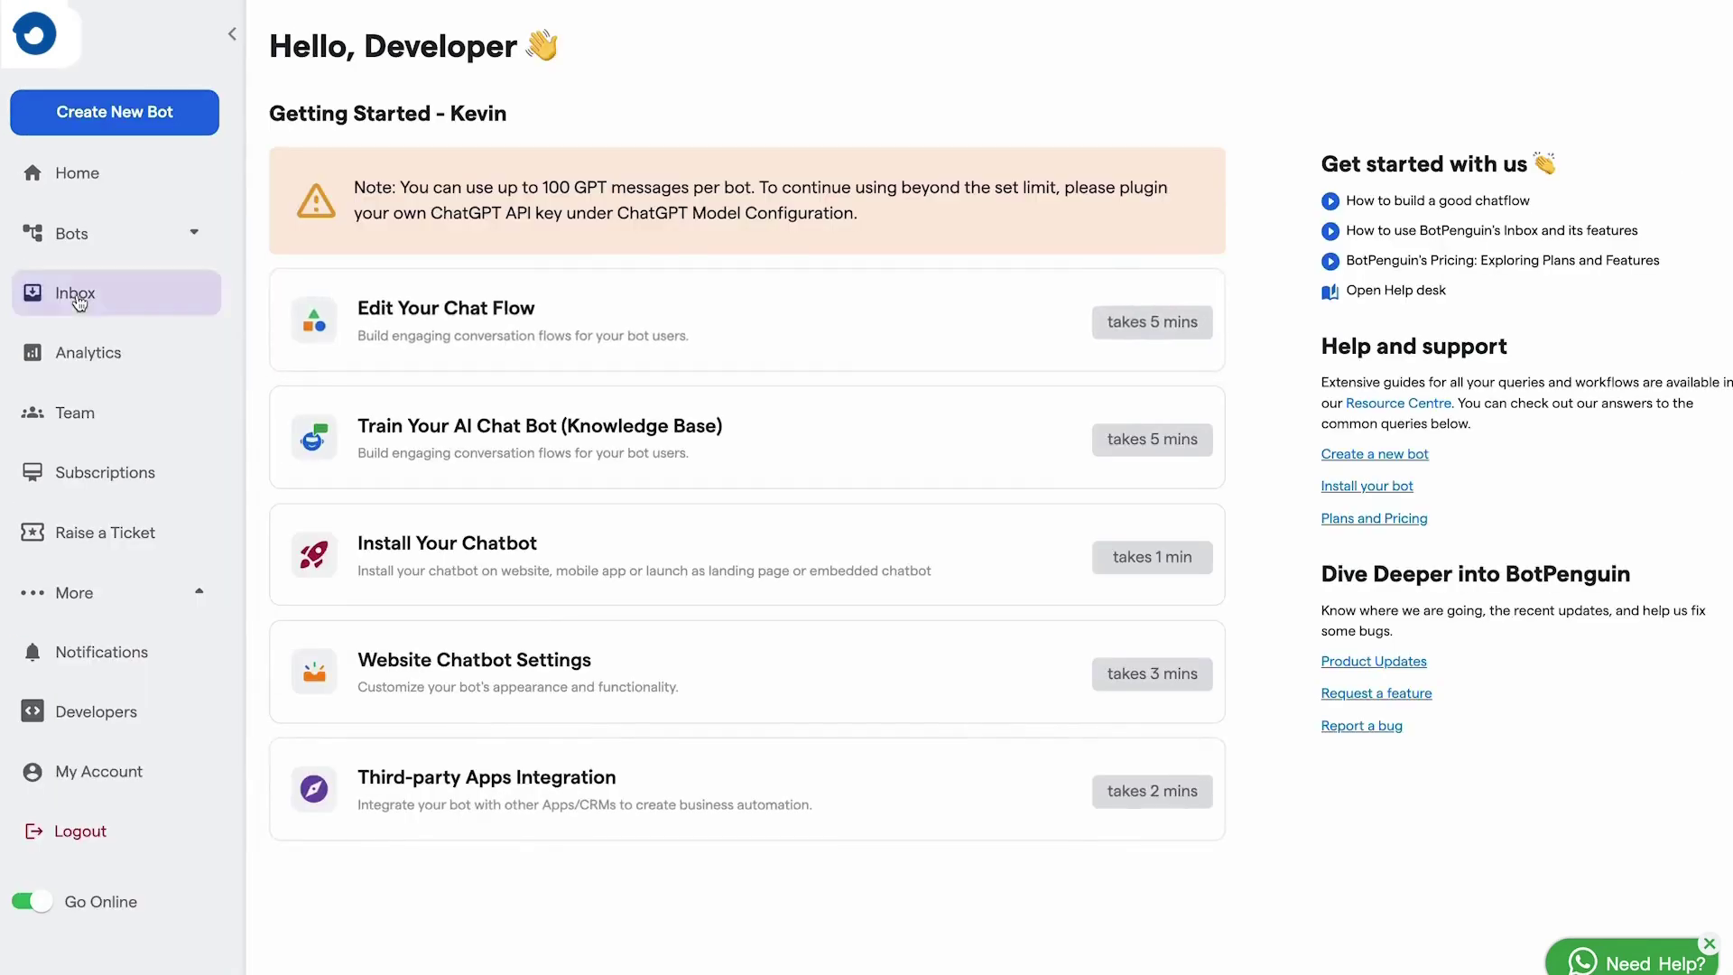
pyautogui.click(77, 295)
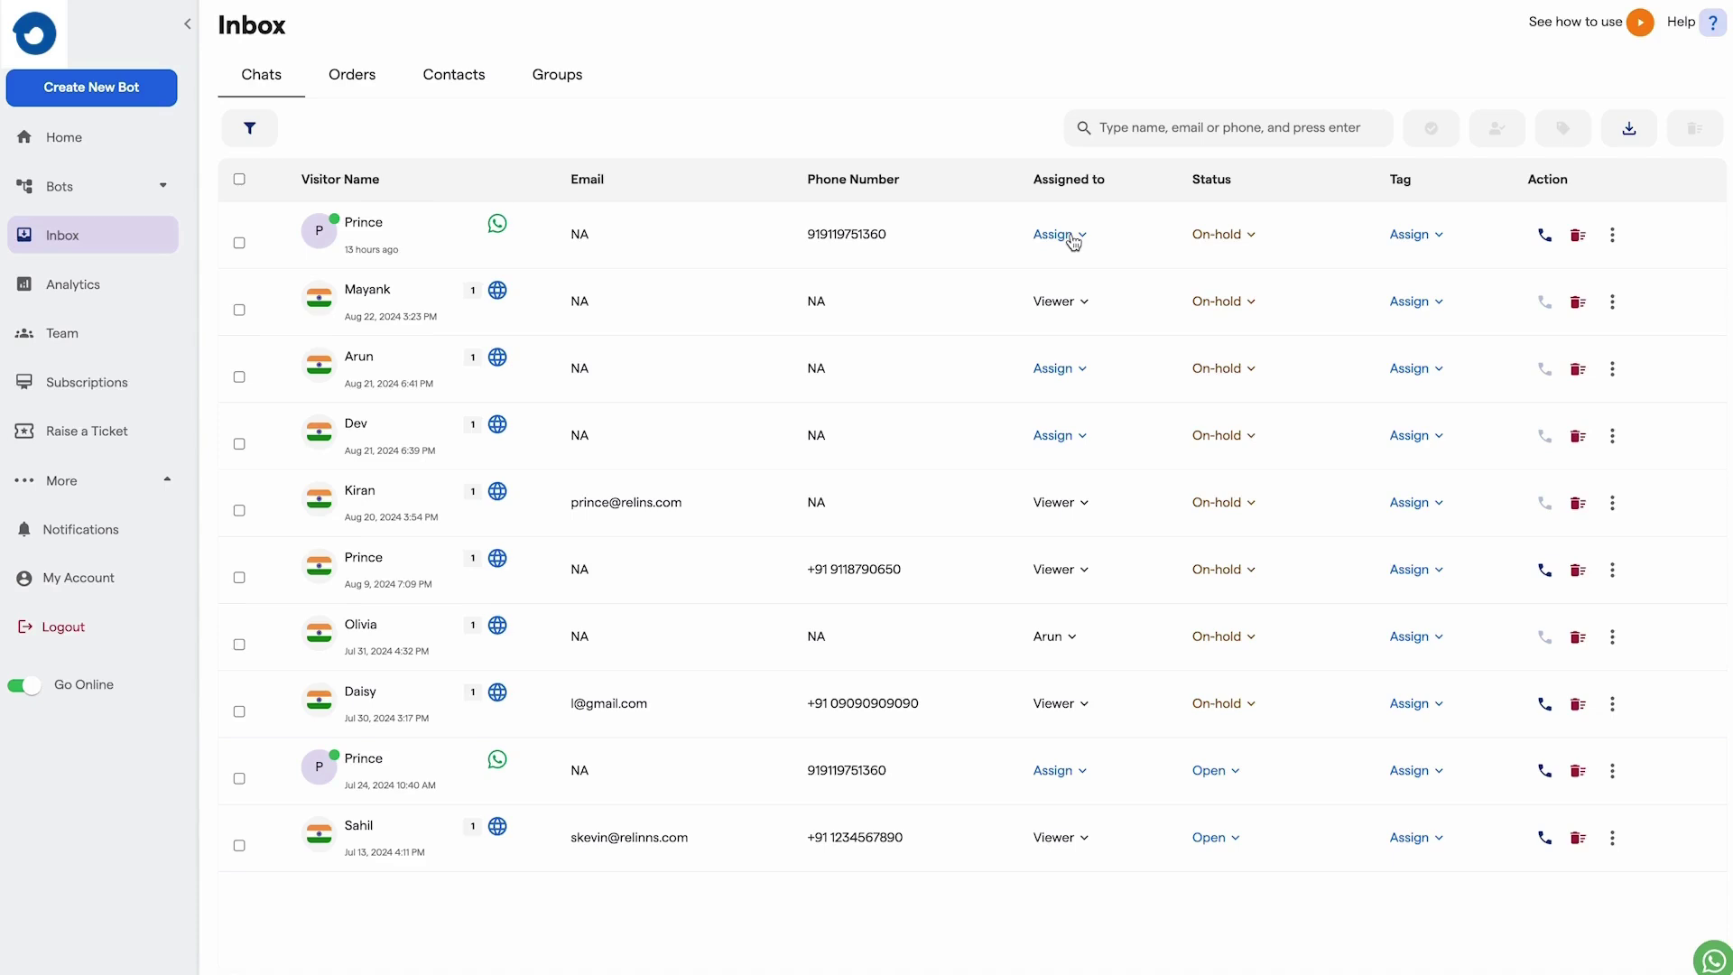
# - Check the top chat's Status, Tag and action menus, then open that WhatsApp visitor's conversation
pyautogui.click(1239, 235)
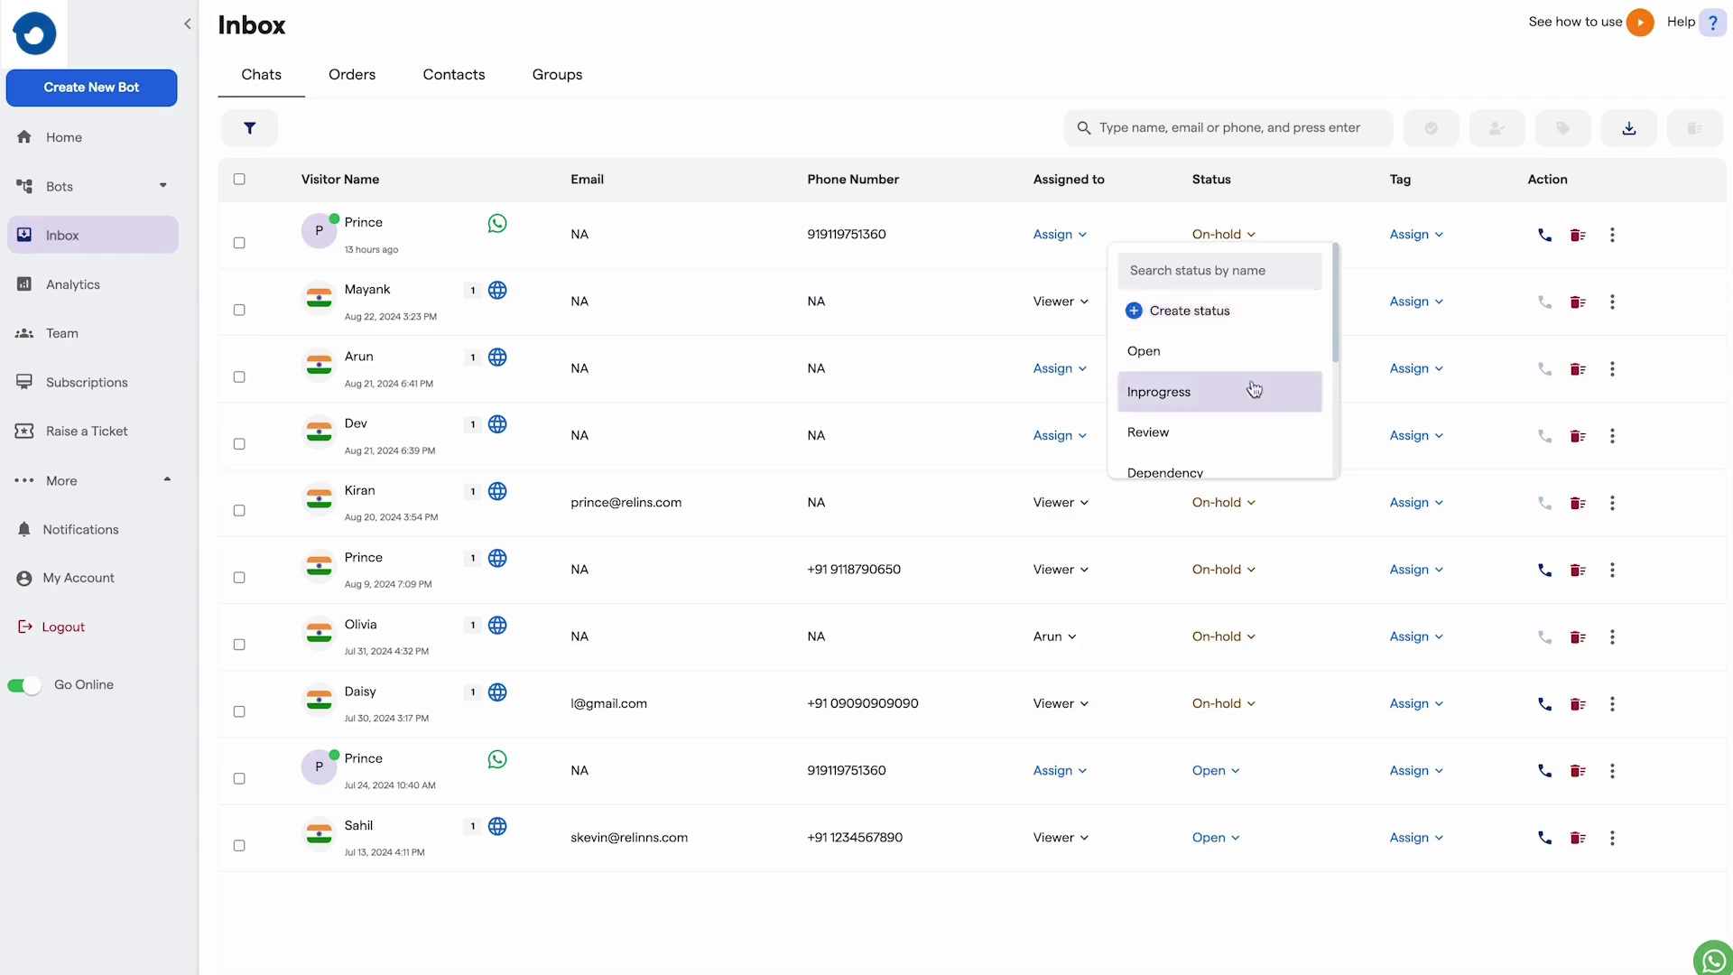
pyautogui.scroll(-1, 1249, 387)
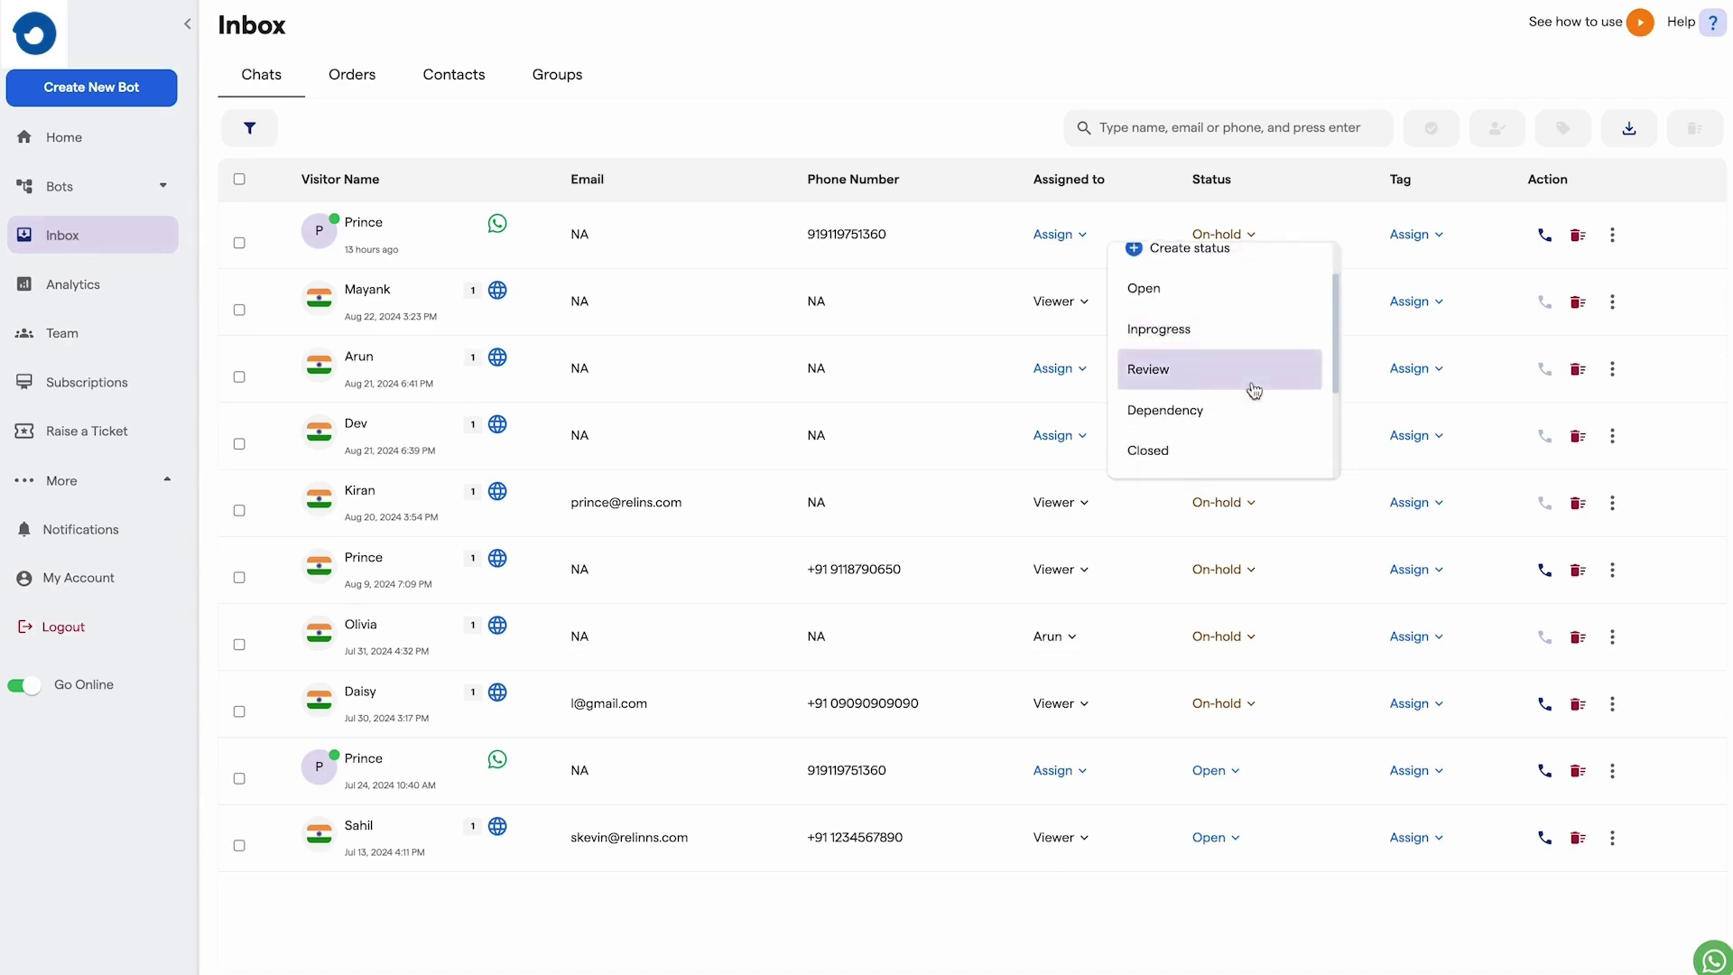
pyautogui.click(1409, 184)
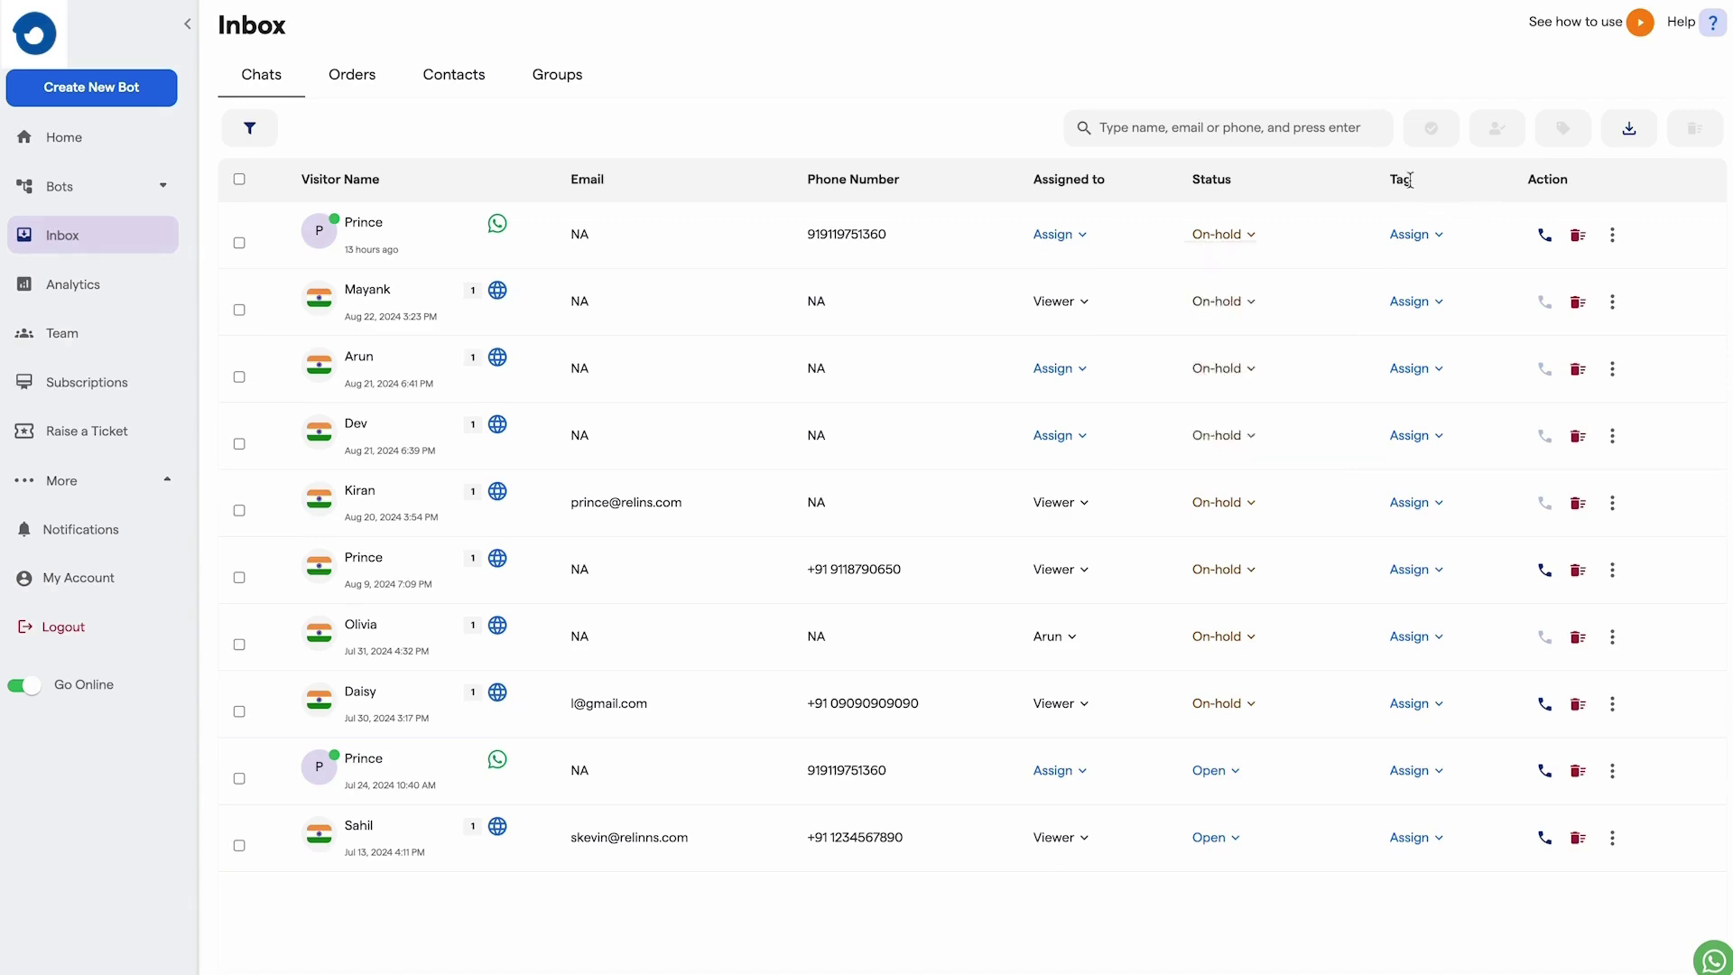
pyautogui.click(1430, 235)
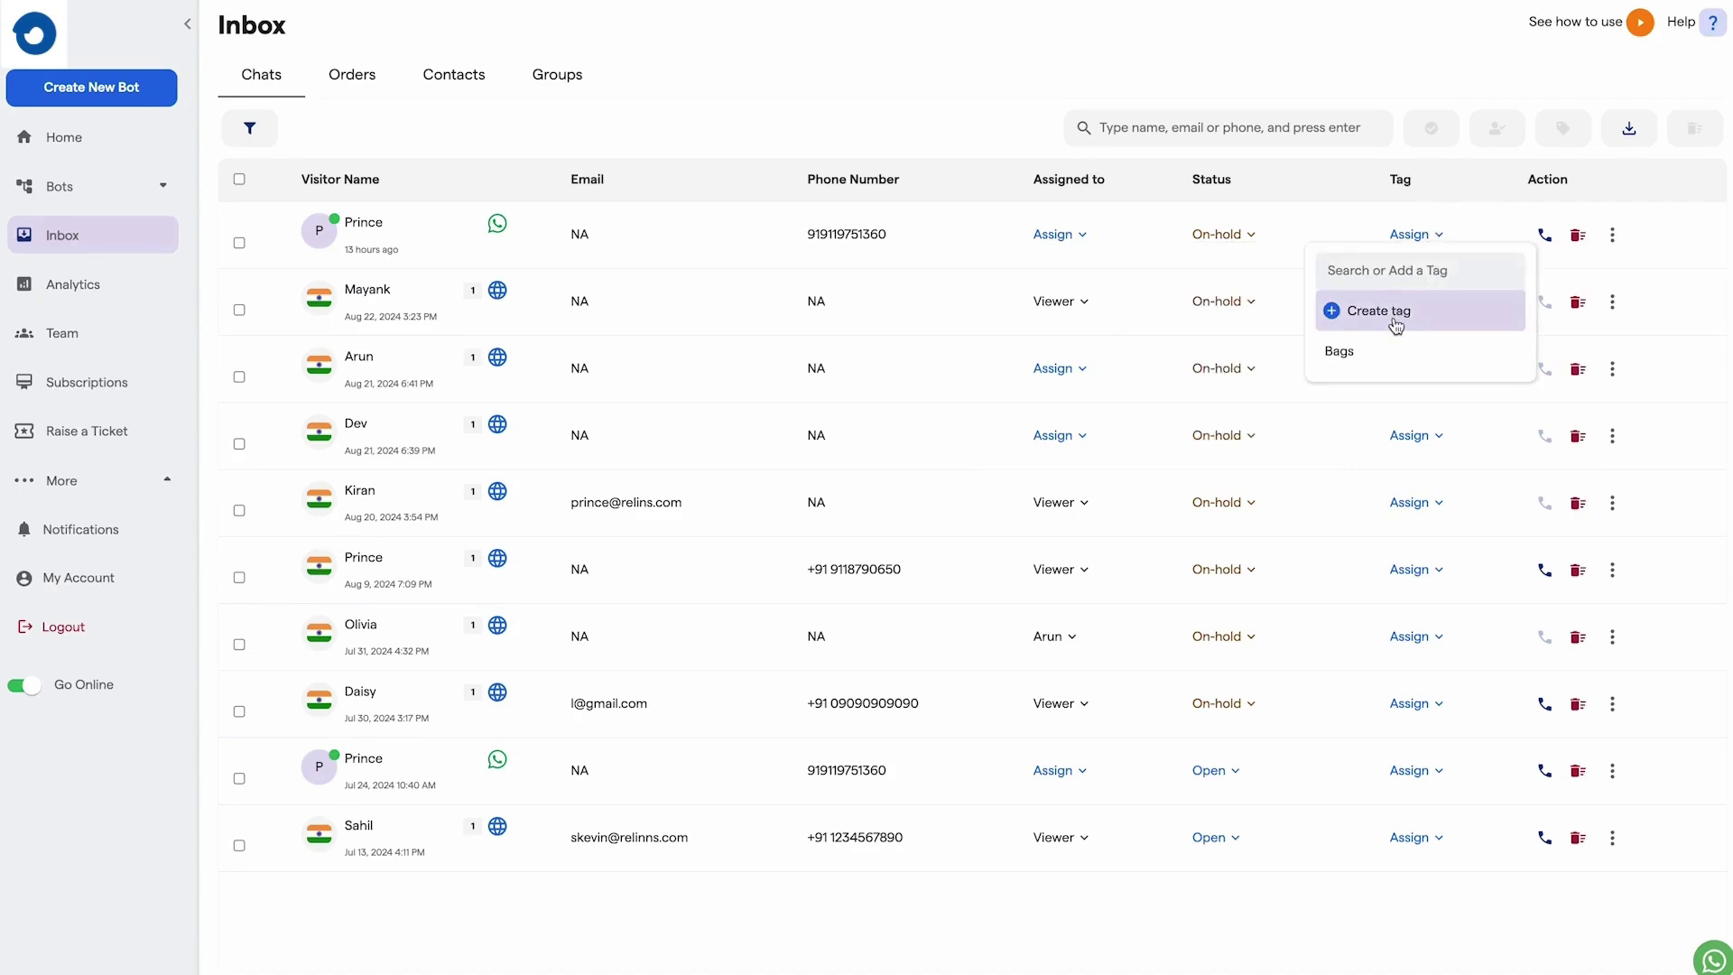
pyautogui.click(1556, 182)
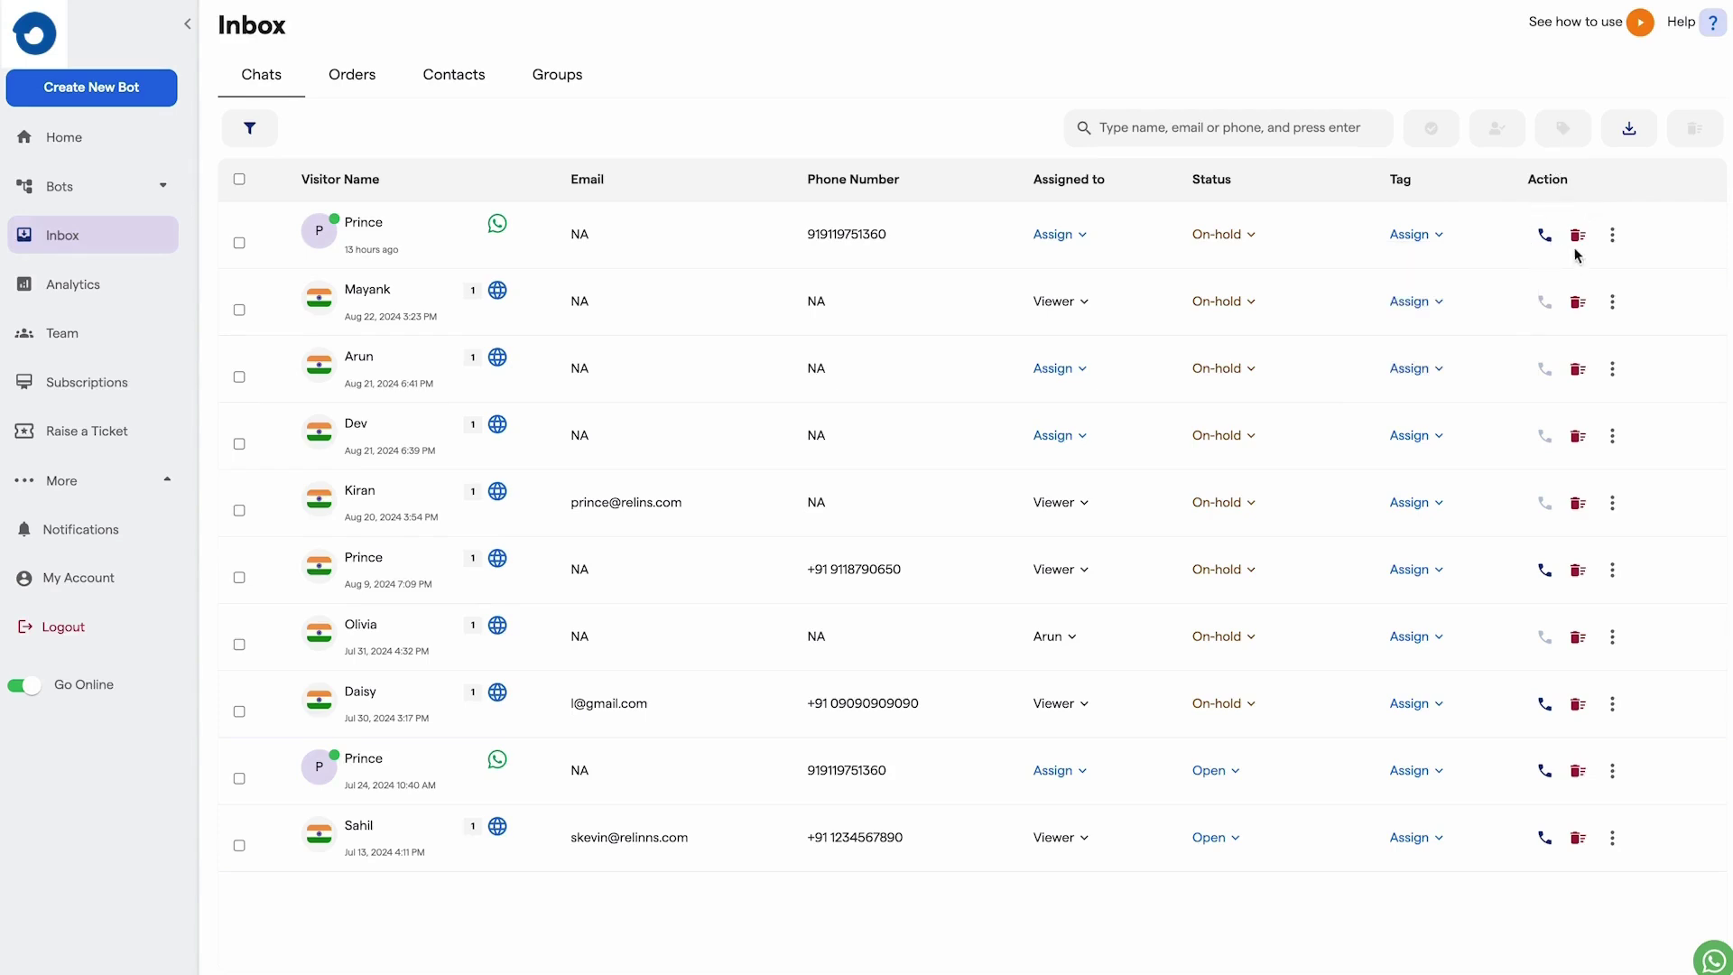
pyautogui.click(1614, 240)
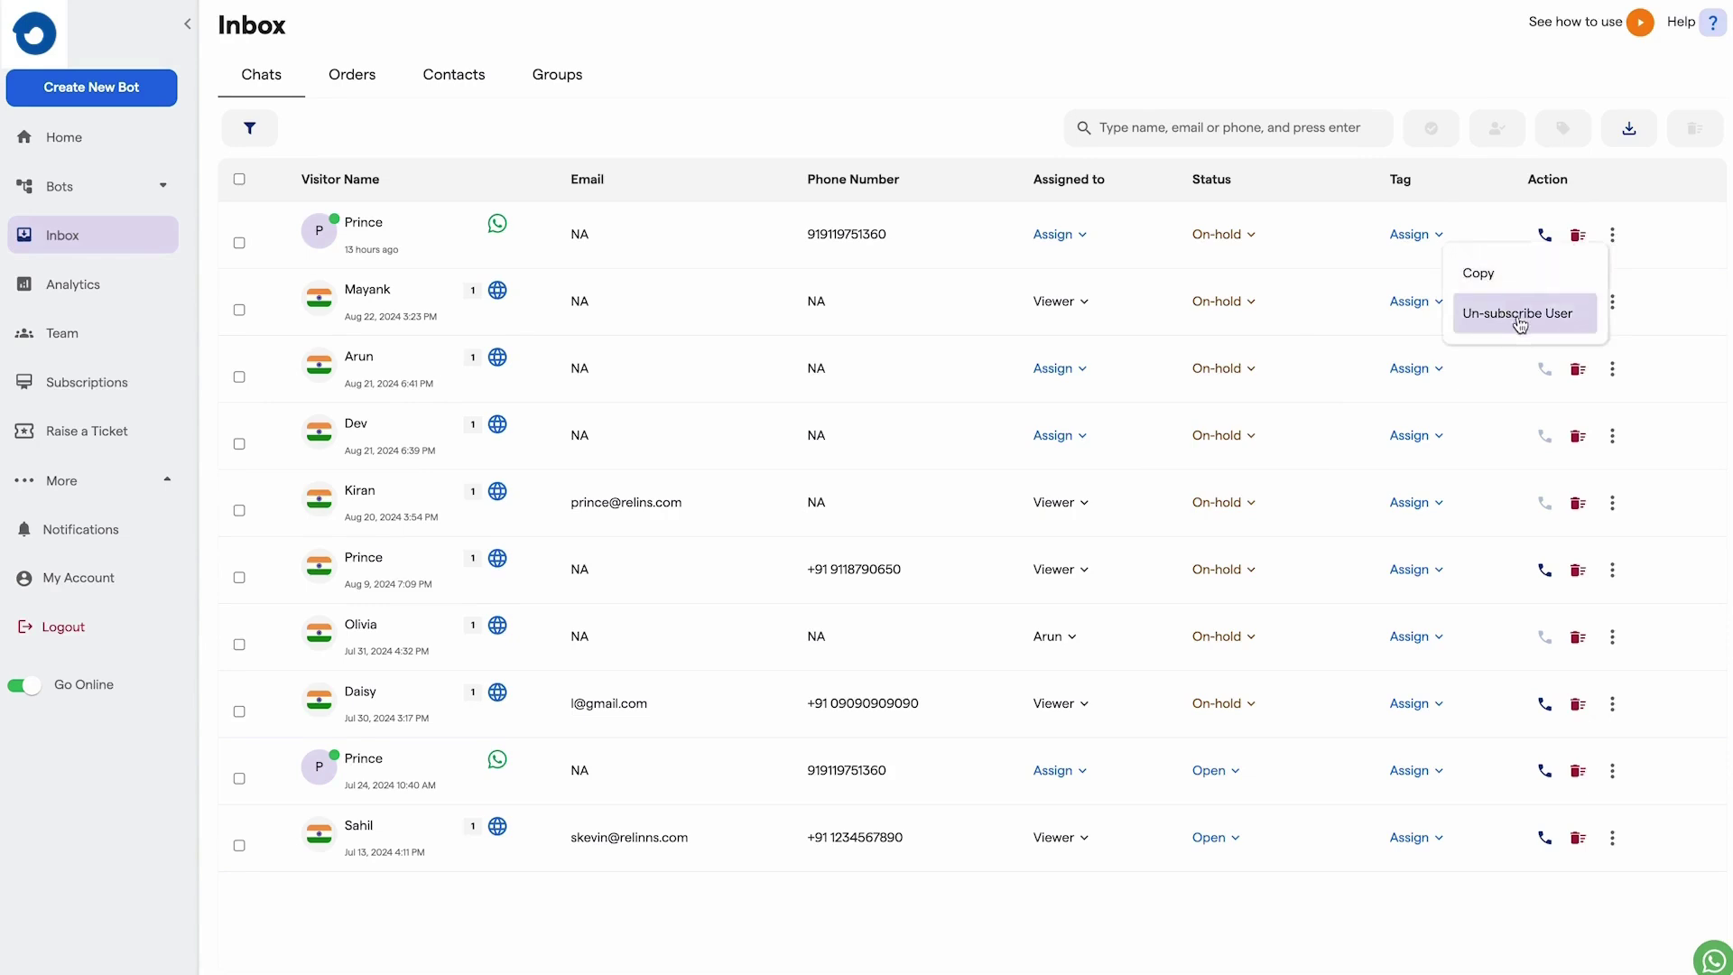
pyautogui.click(377, 241)
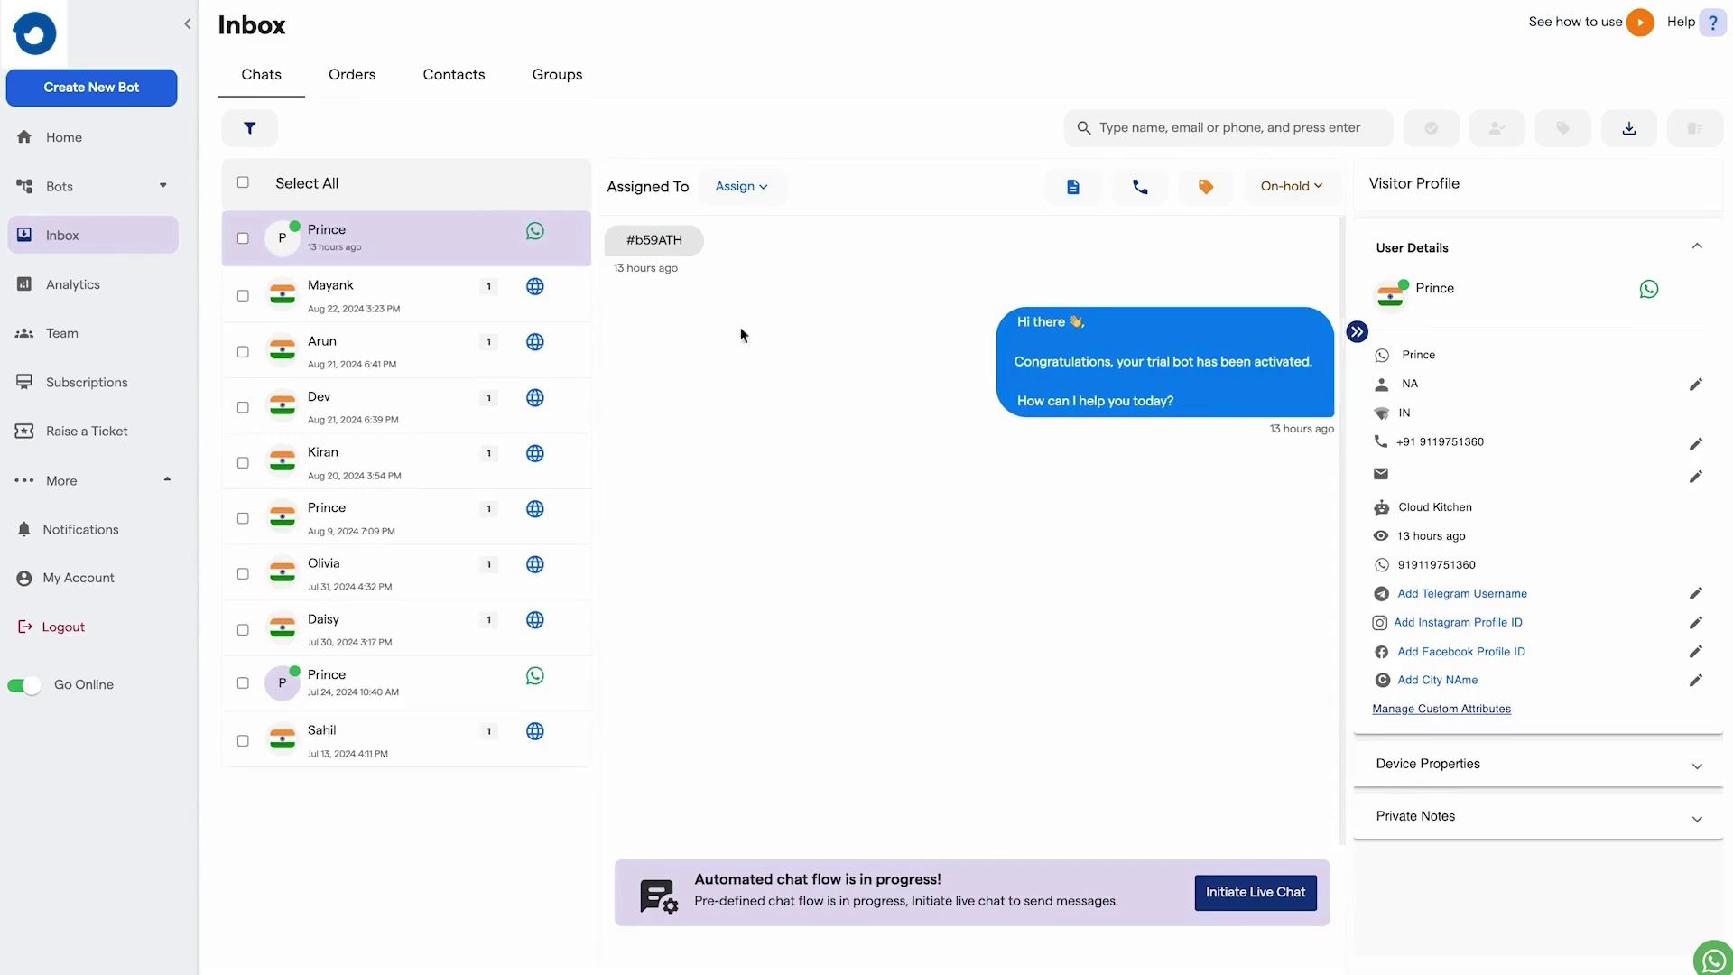
# - Look over the Assign agent list without assigning anyone, then view the empty Orders tab
pyautogui.click(720, 190)
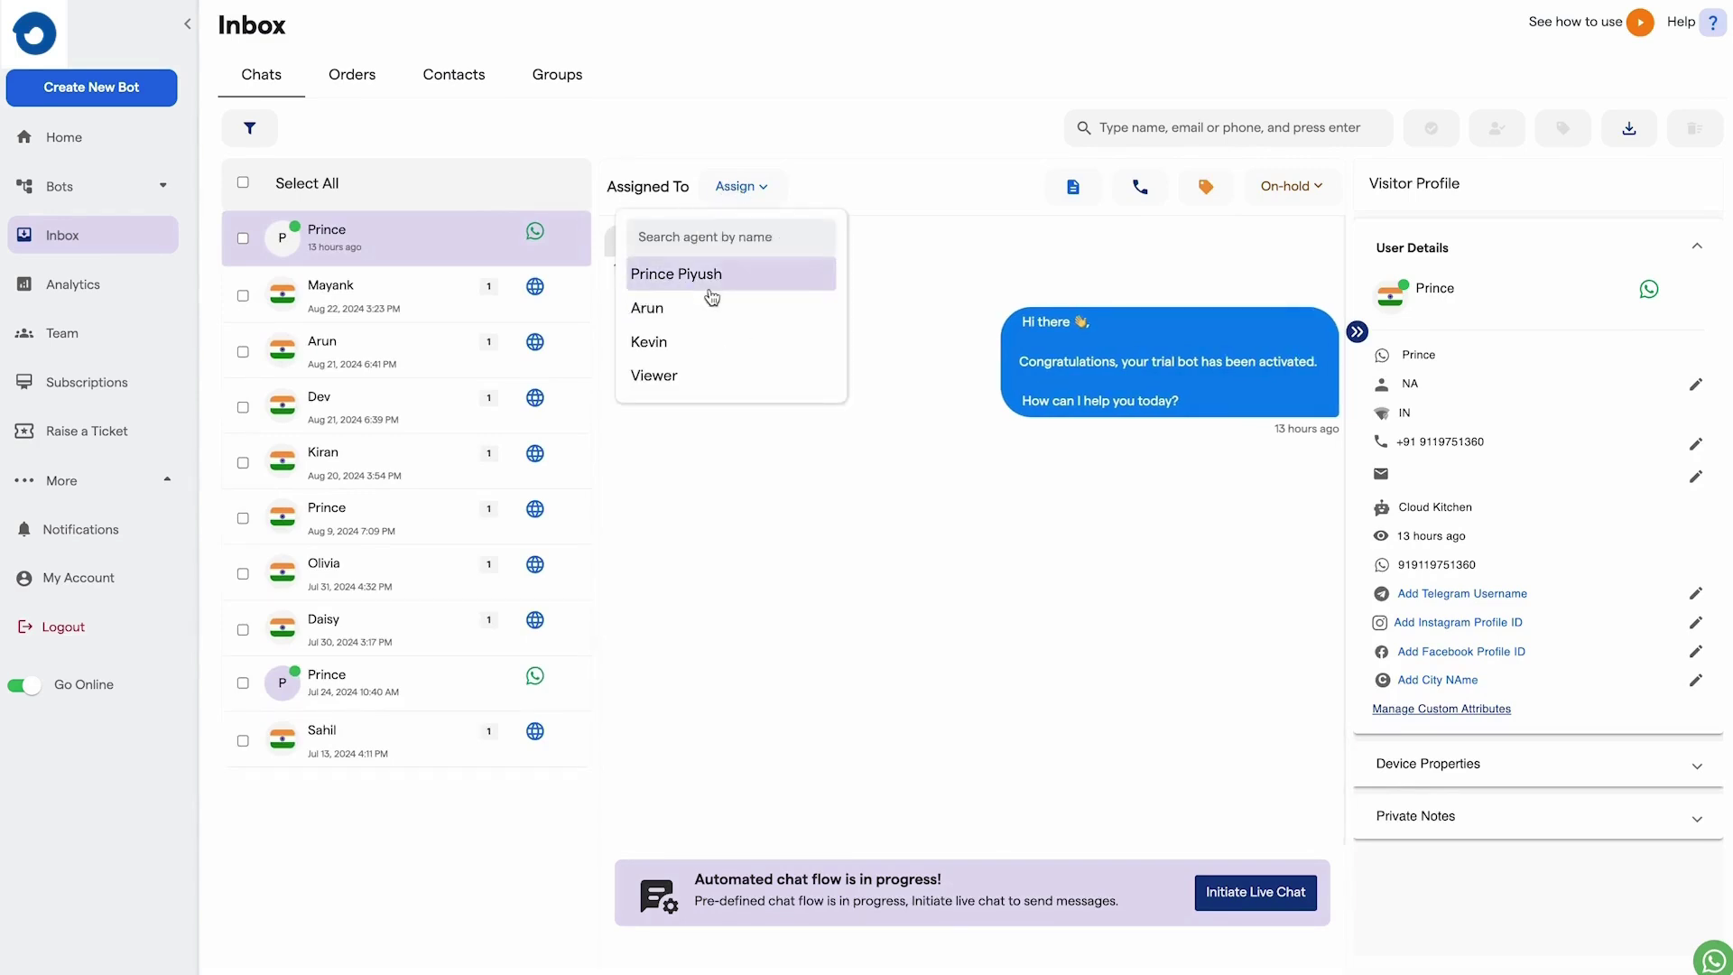
pyautogui.click(968, 422)
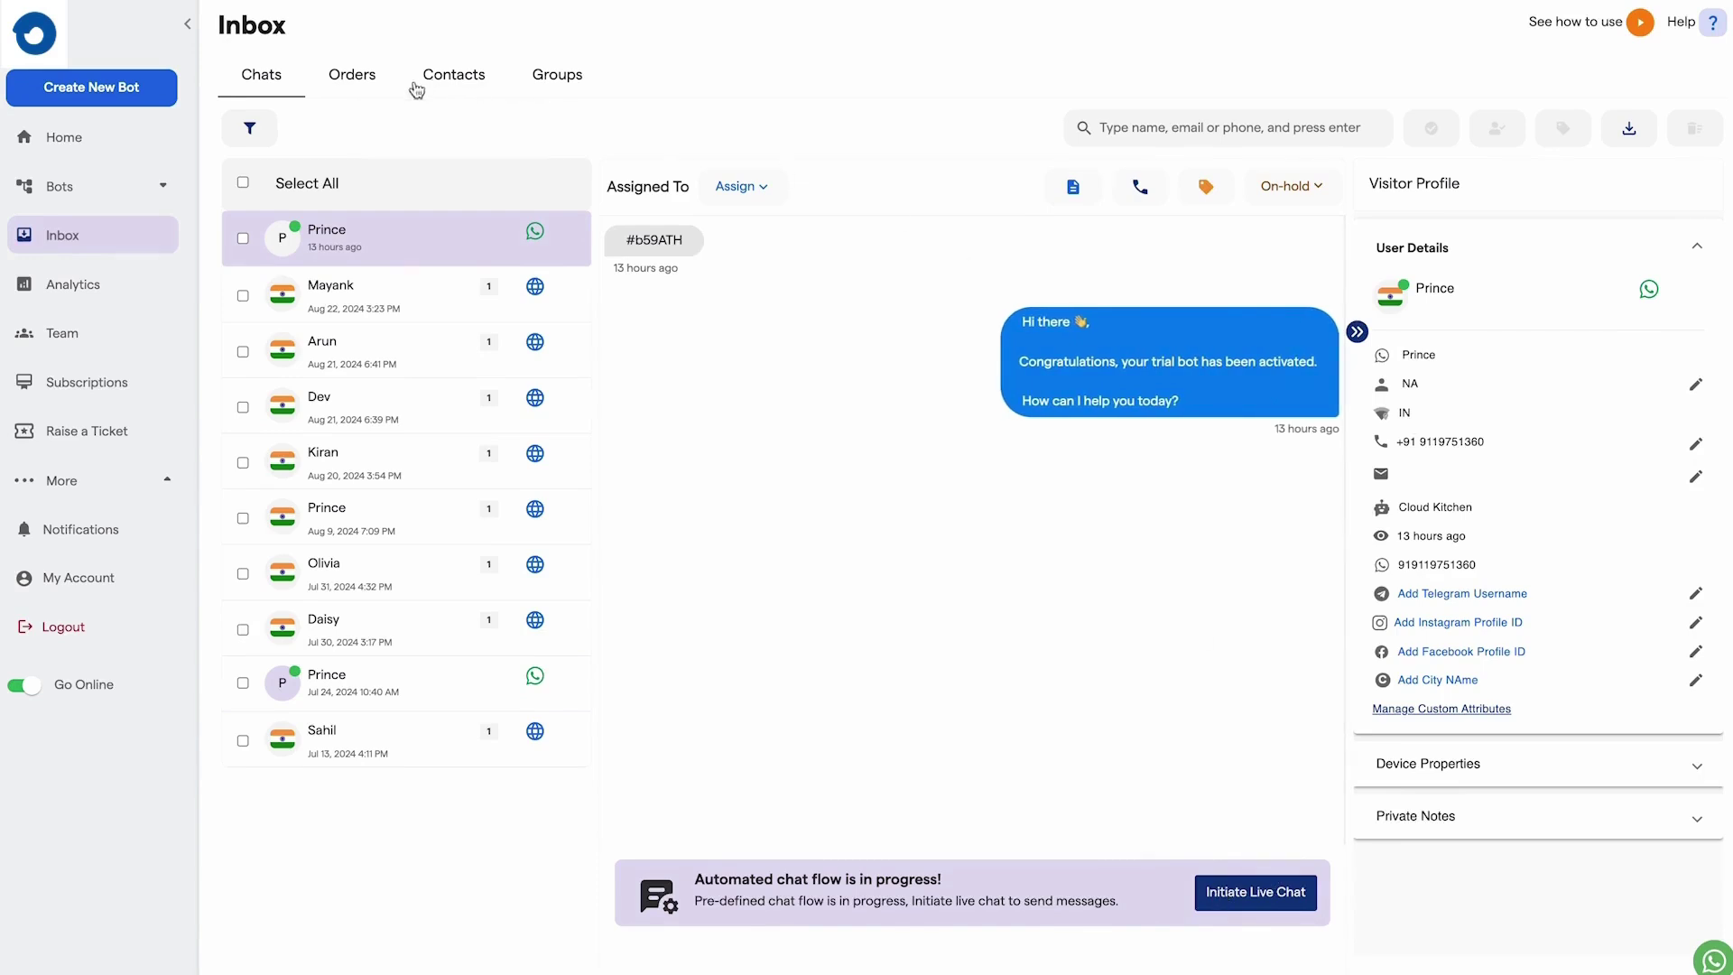
pyautogui.click(364, 86)
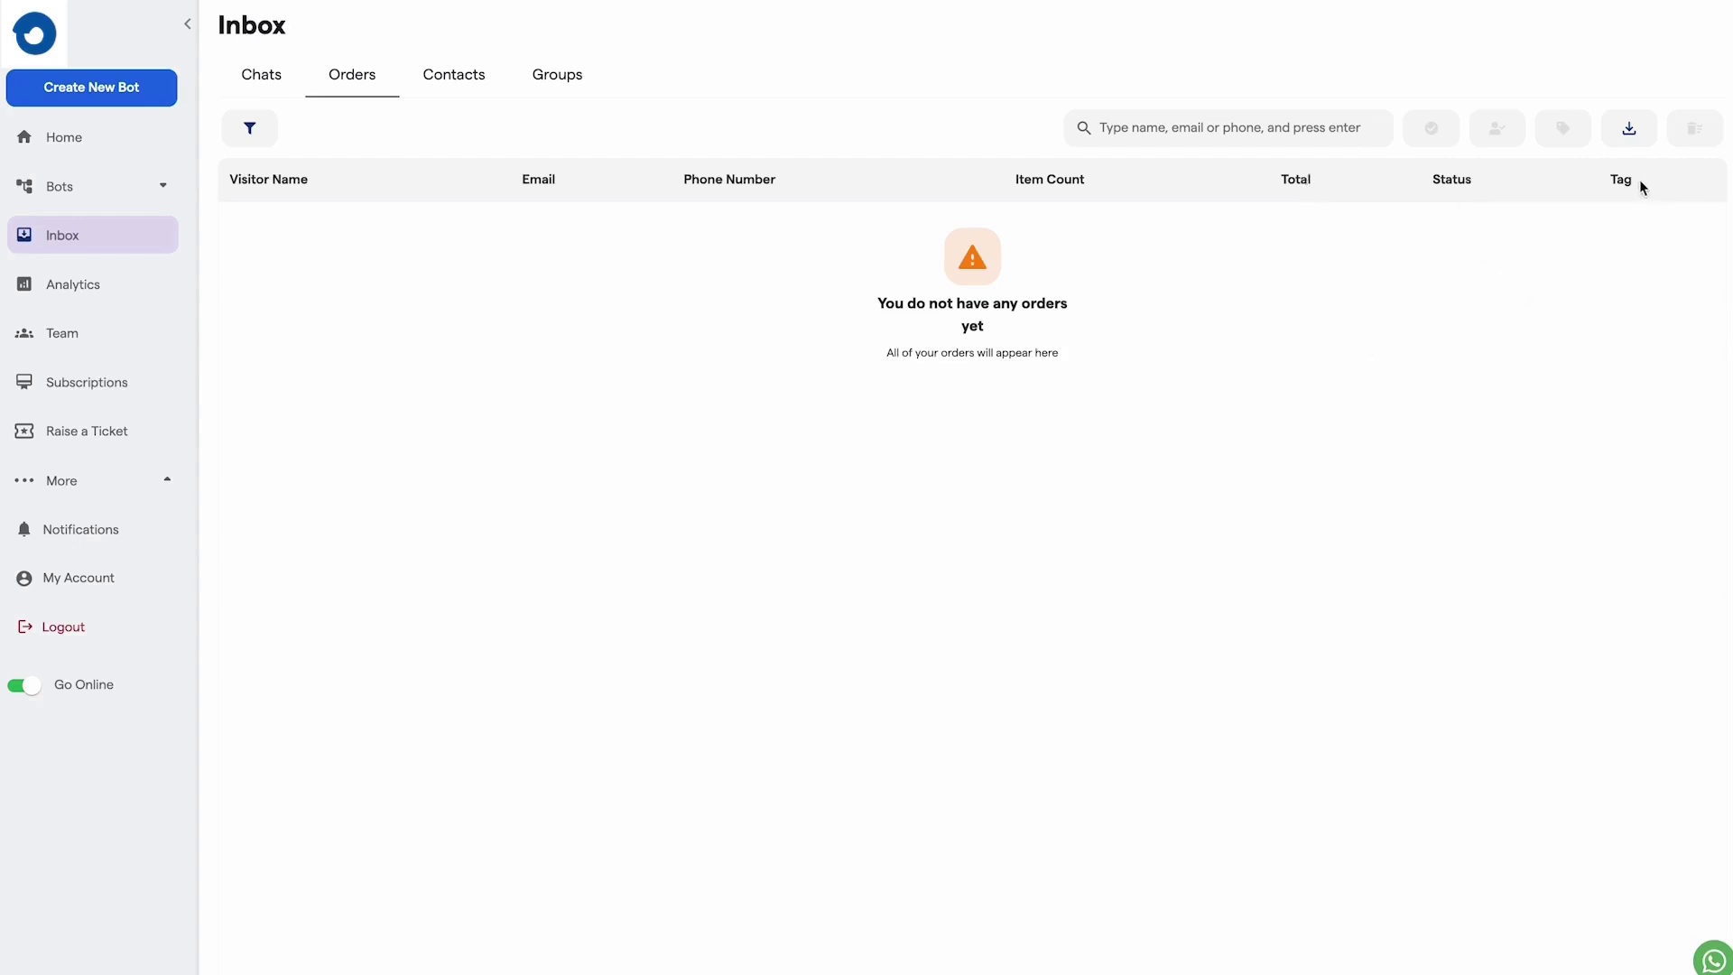
# - Show the Inbox Contacts tab listing six visitor contacts
pyautogui.click(466, 81)
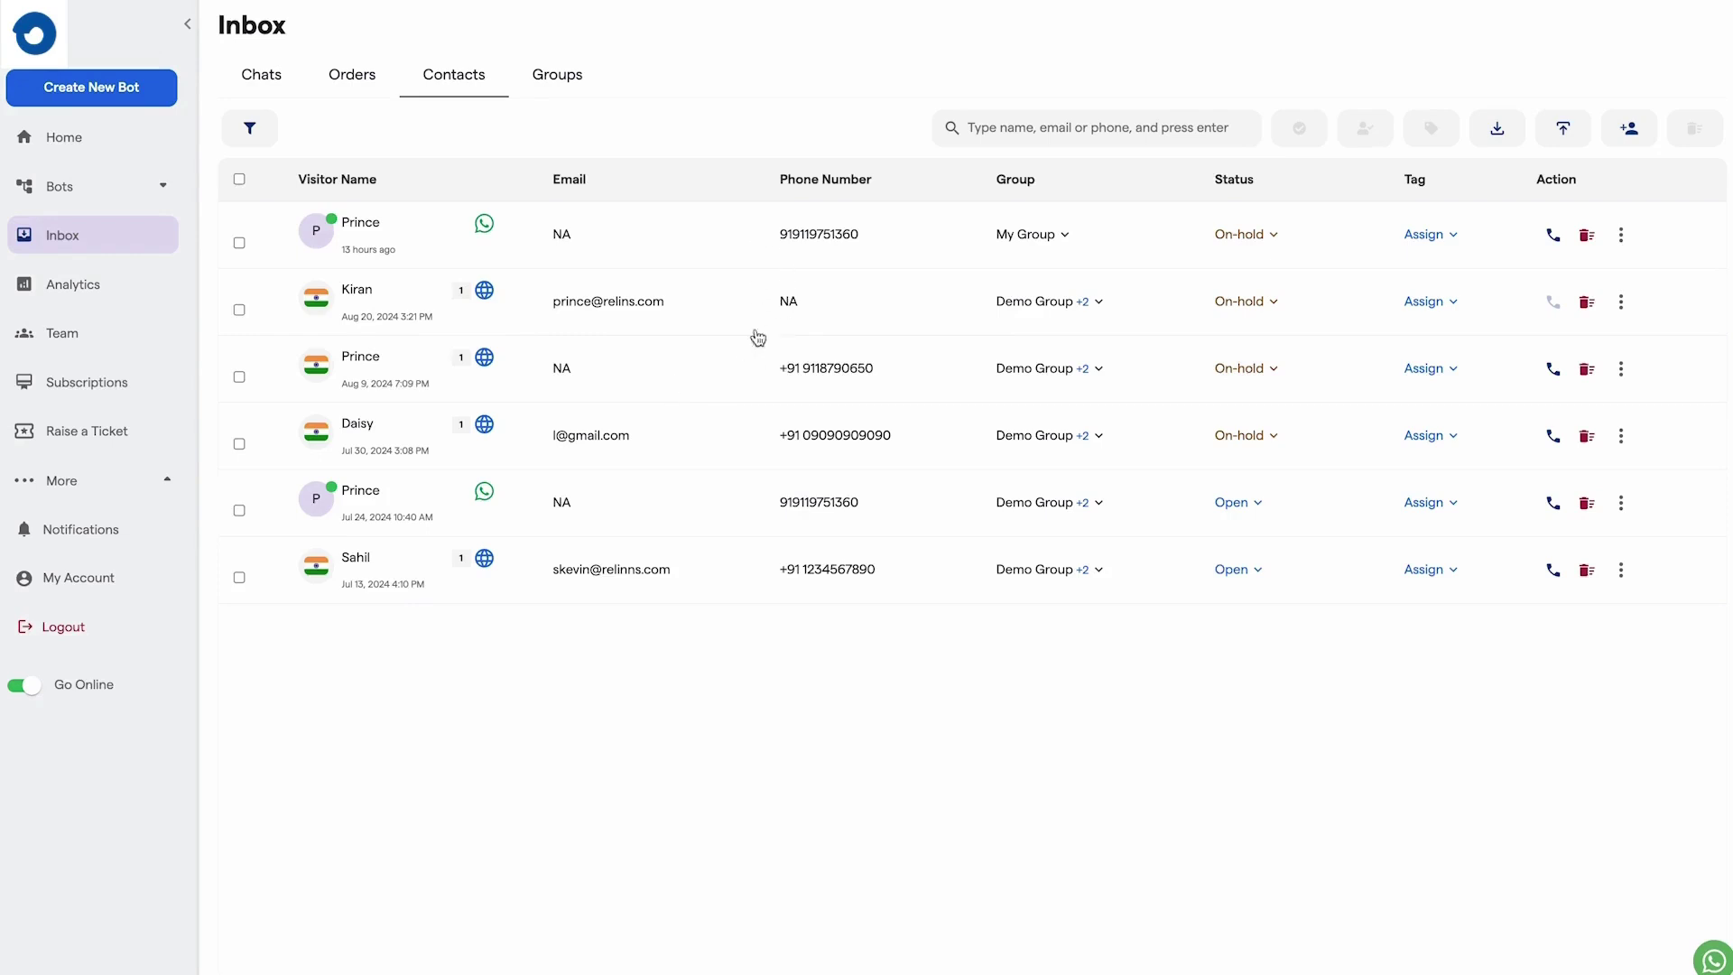
# - Show the Groups tab listing My Group, Education and Demo Group
pyautogui.click(557, 74)
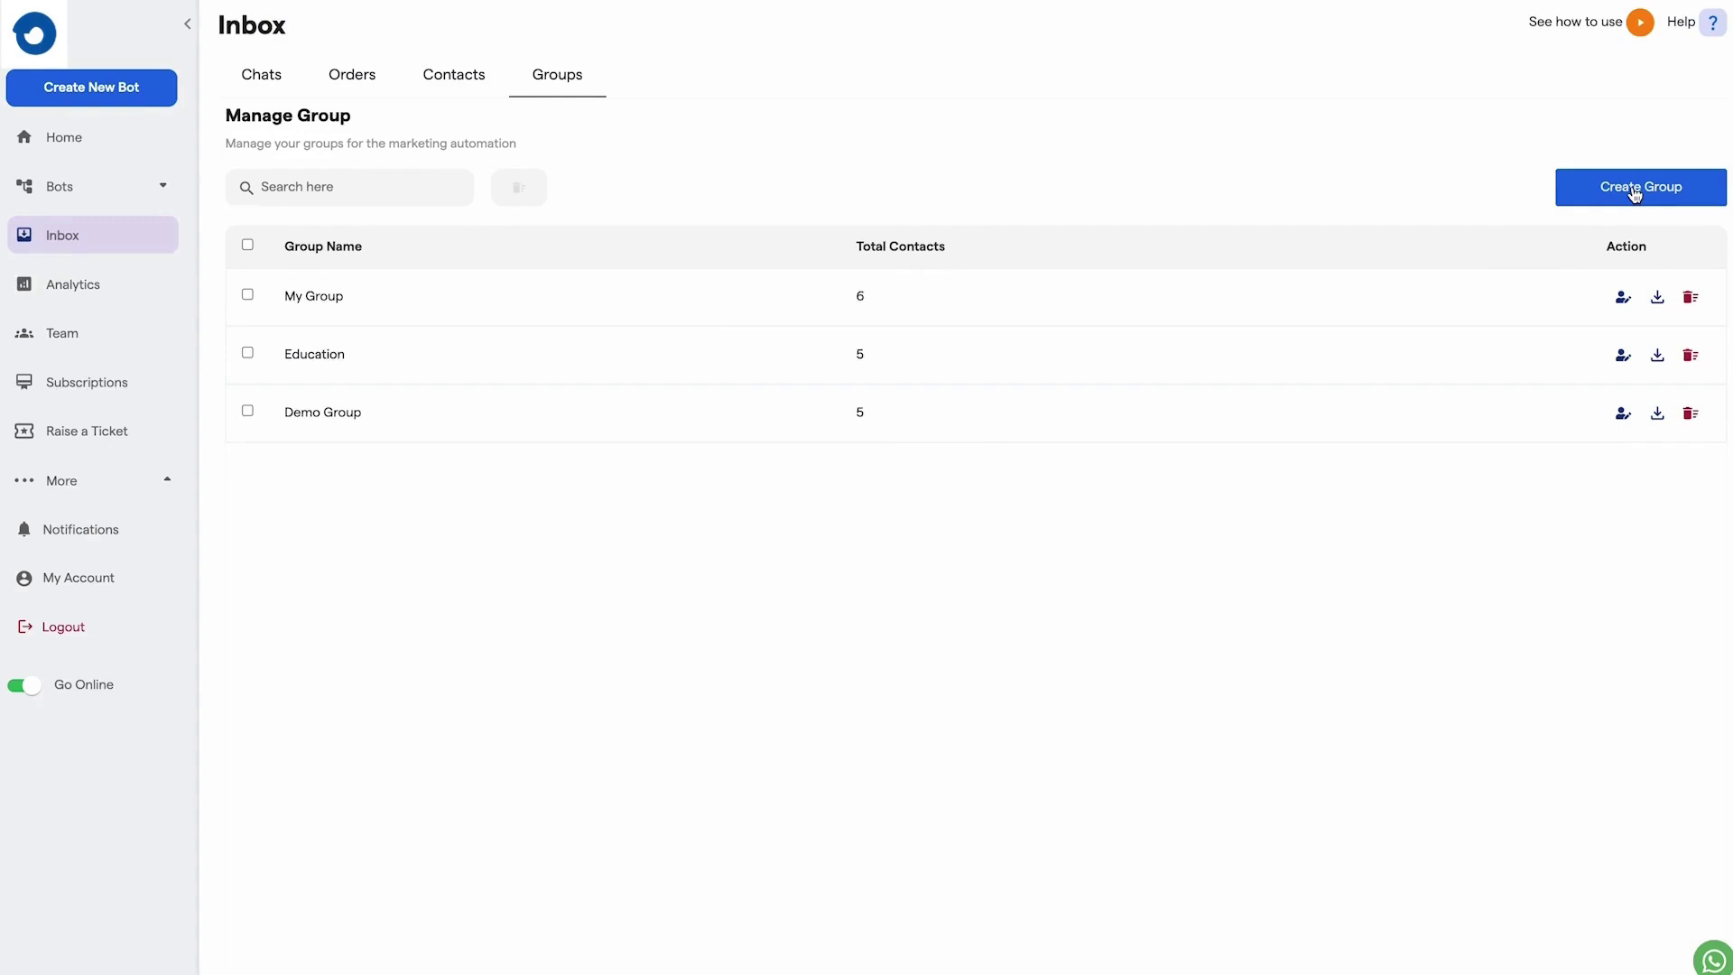
# - Add a new contact group with the Group Name 'Education Group'
pyautogui.click(1635, 194)
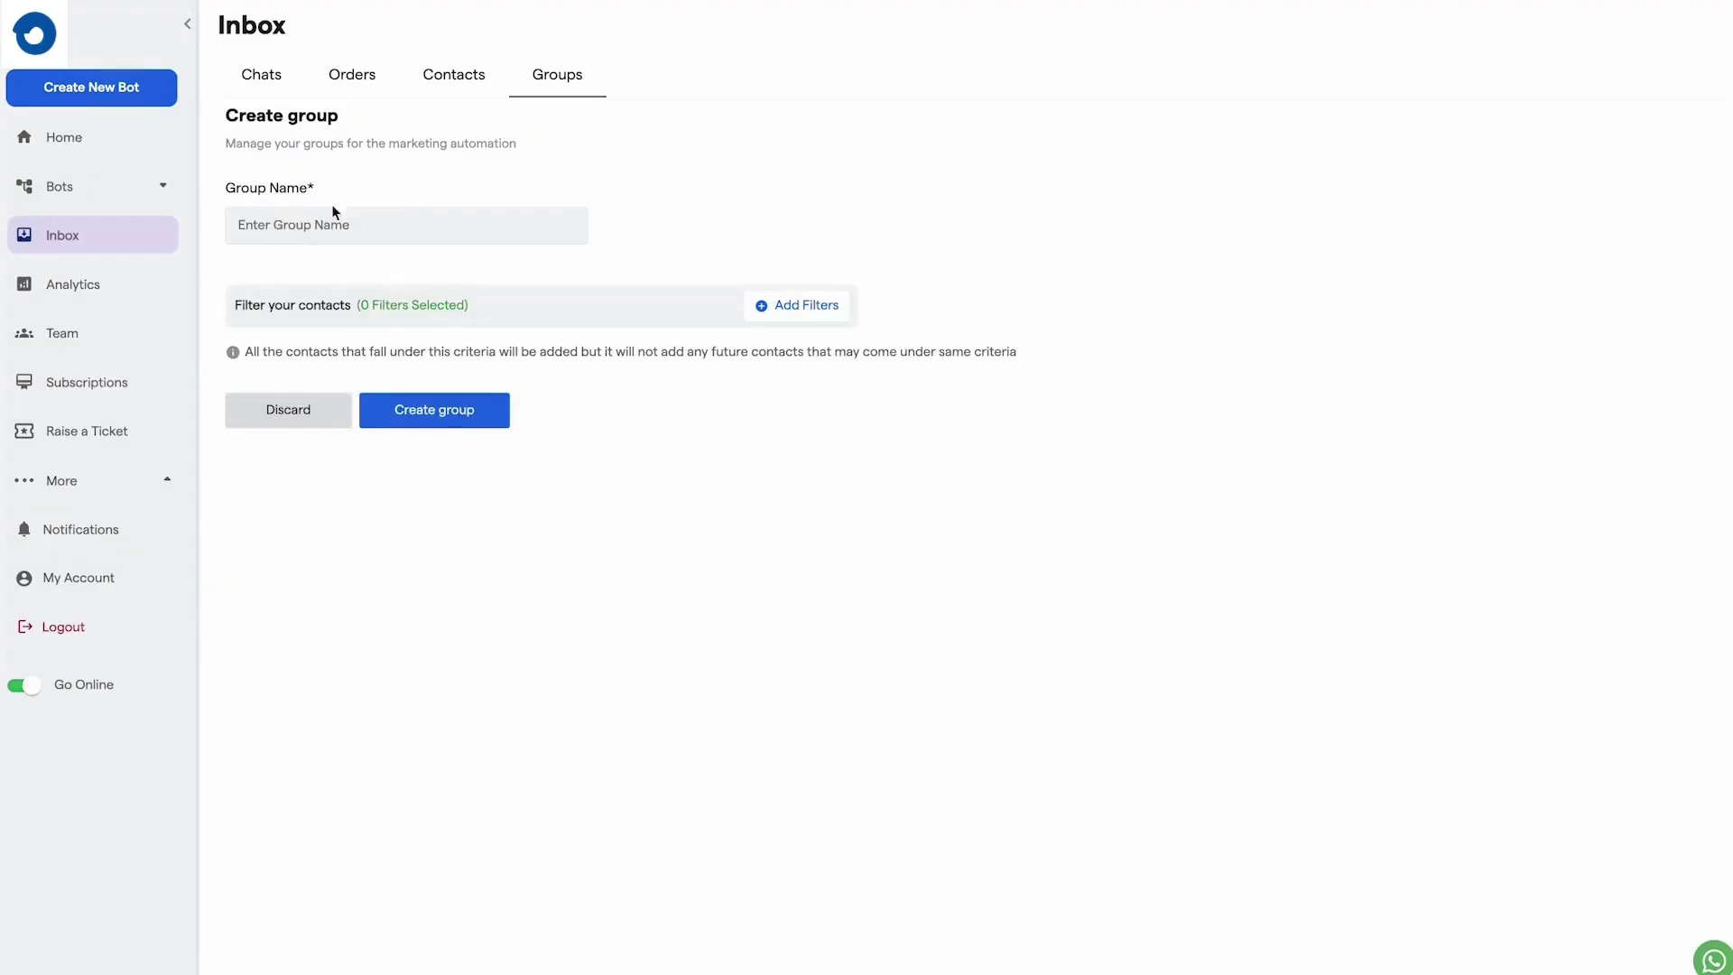
pyautogui.click(279, 226)
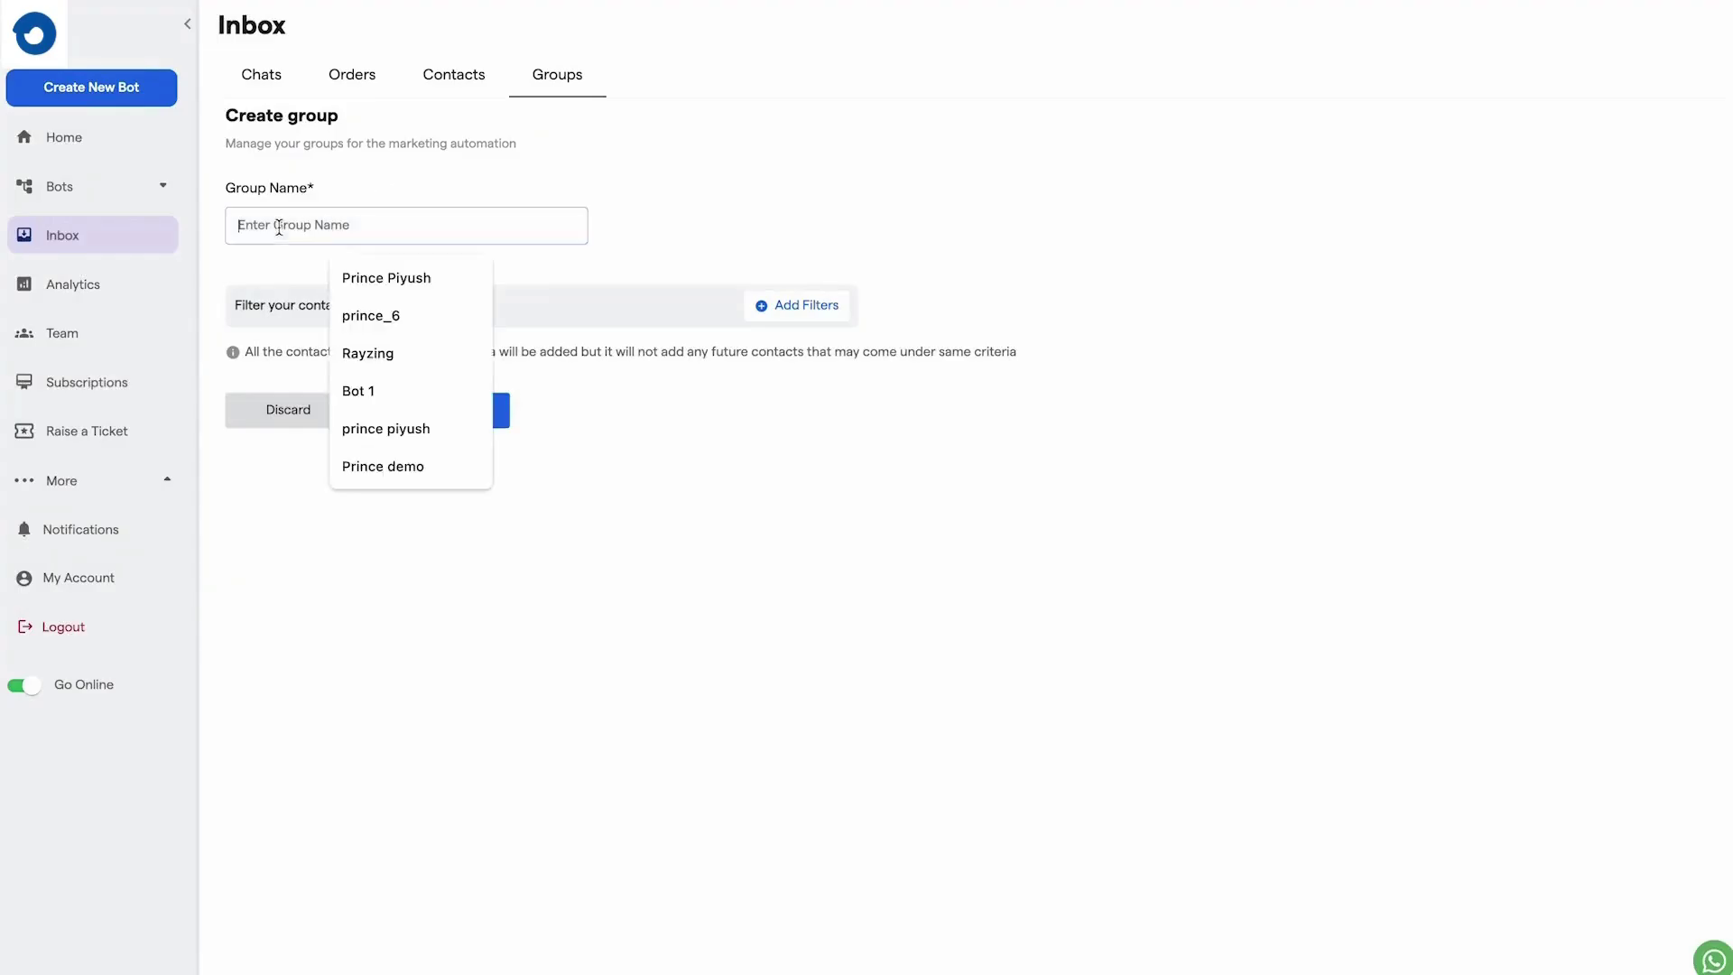
pyautogui.write('Ed')
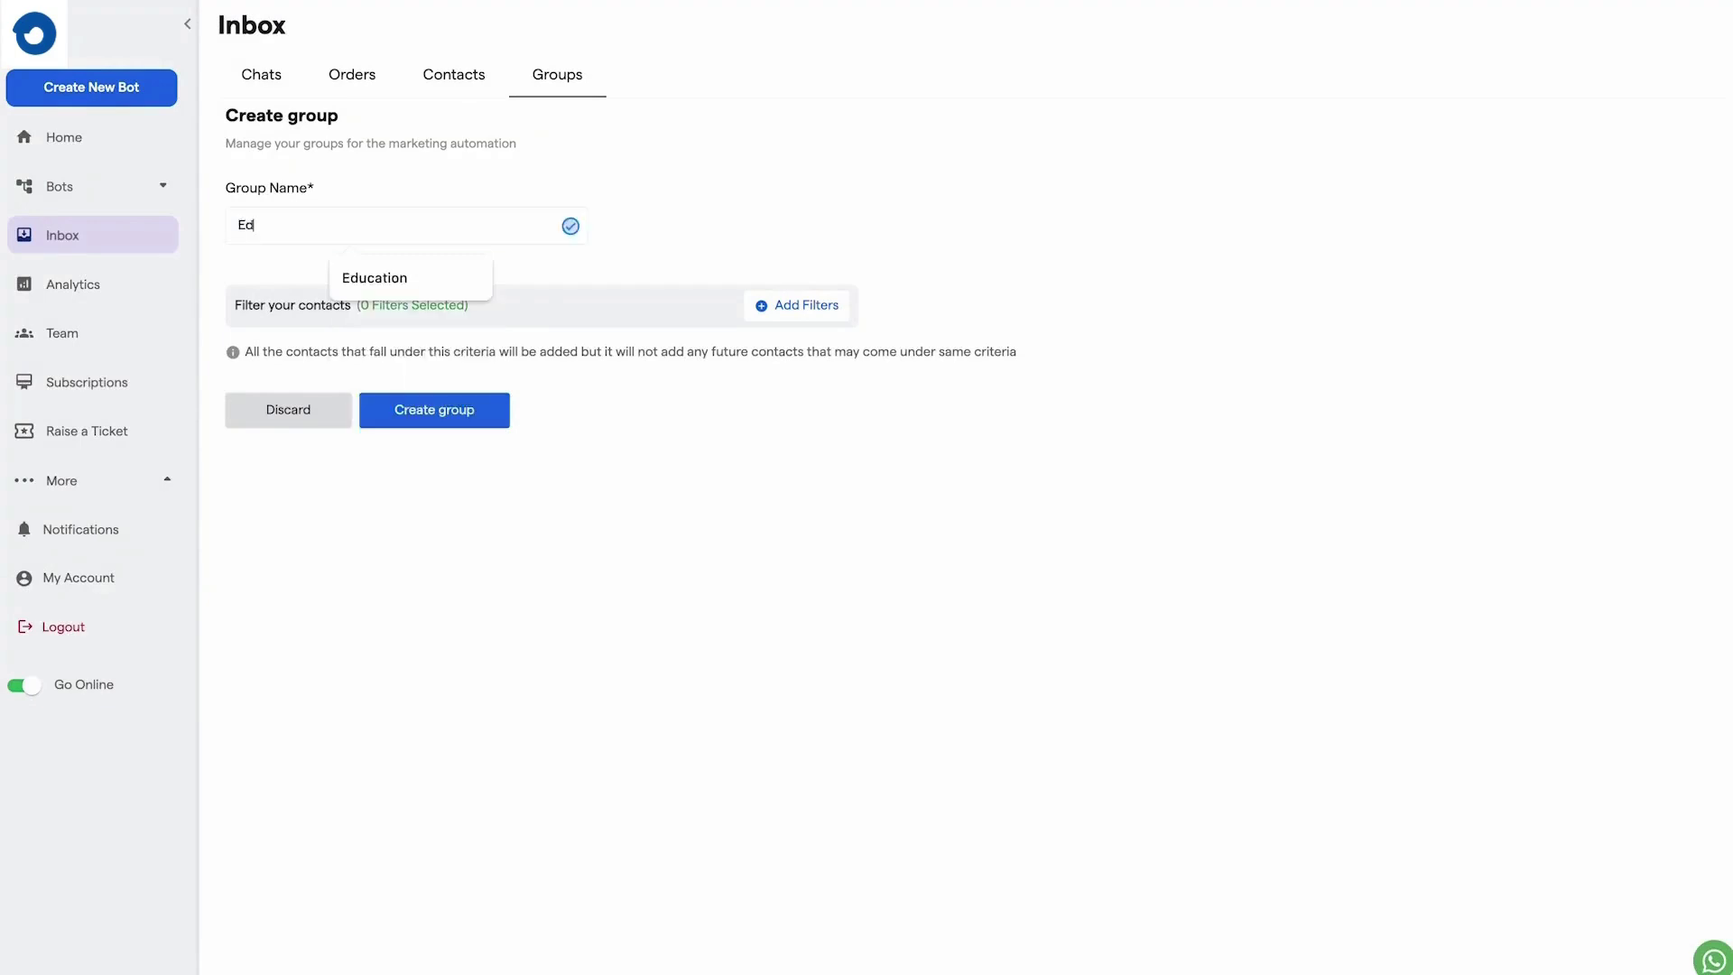
pyautogui.write('ucation Group')
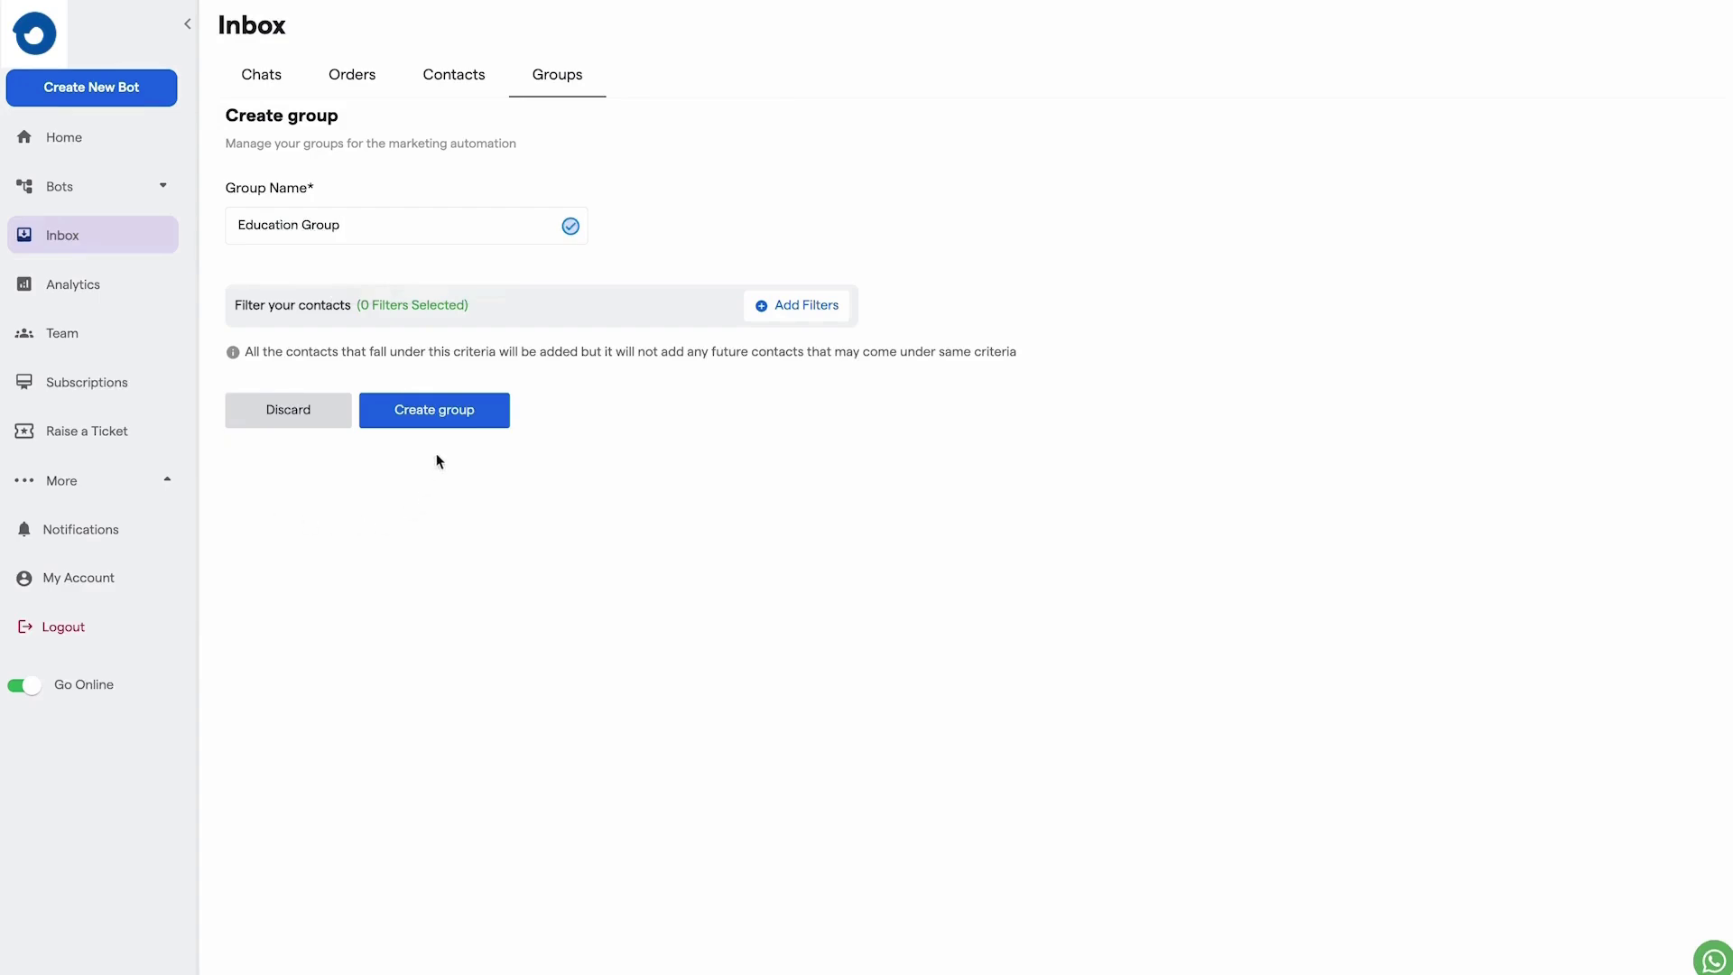
pyautogui.click(436, 417)
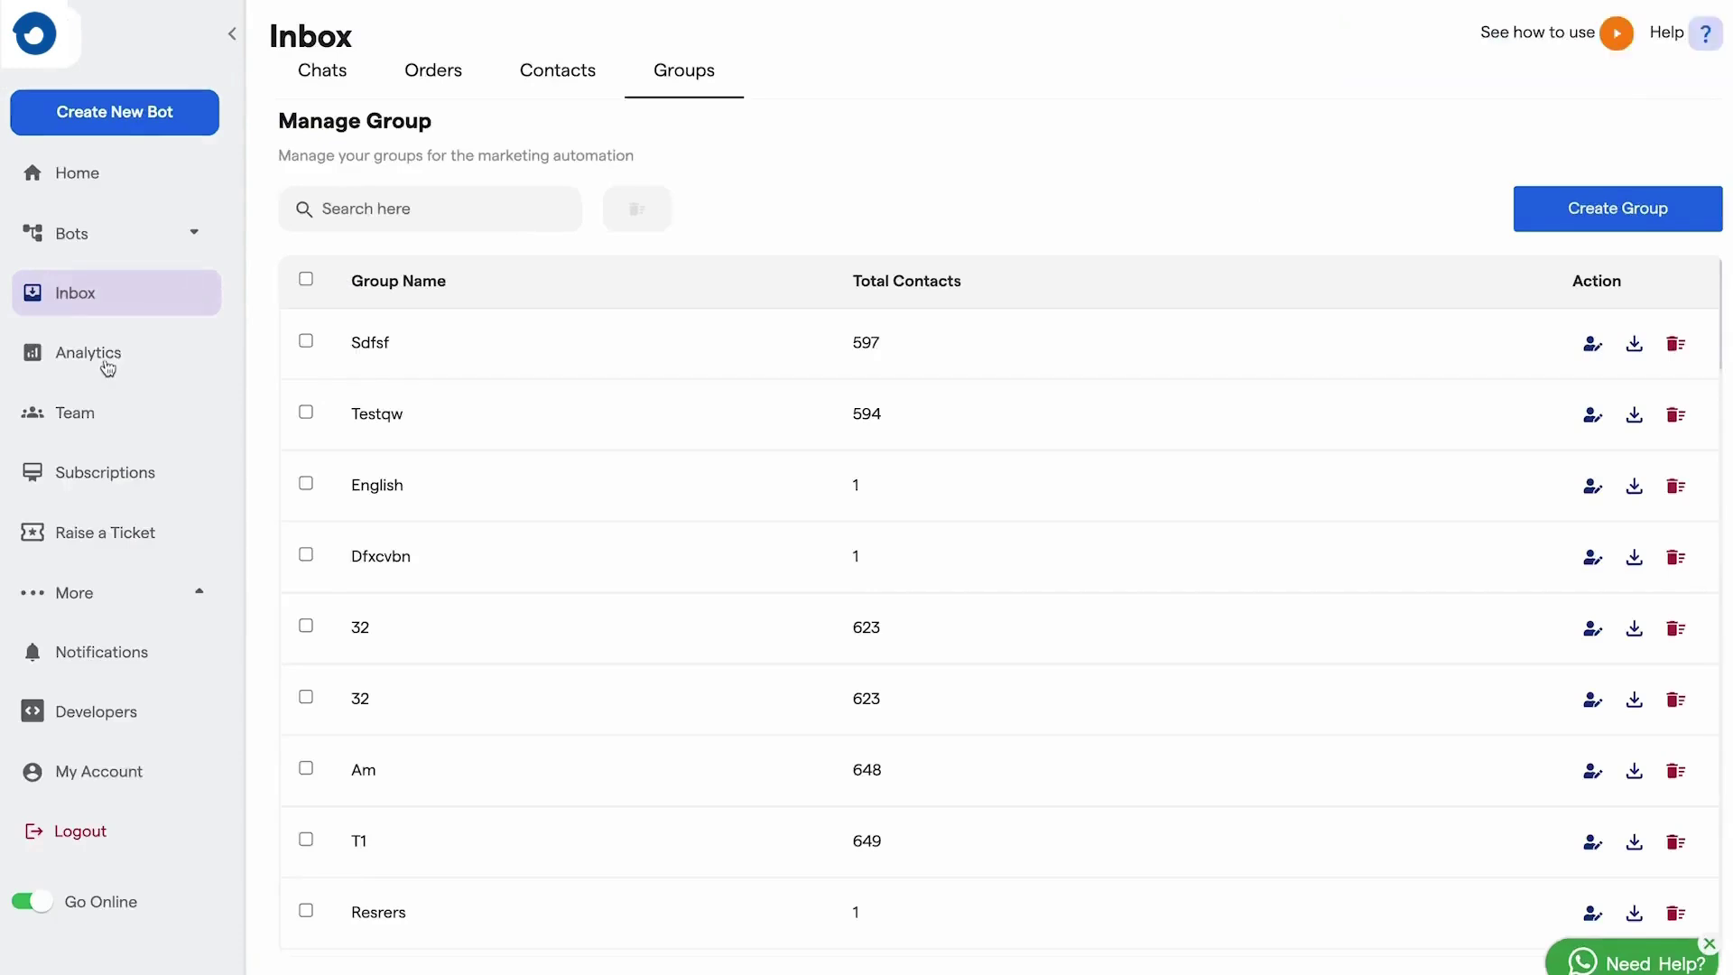
pyautogui.click(109, 360)
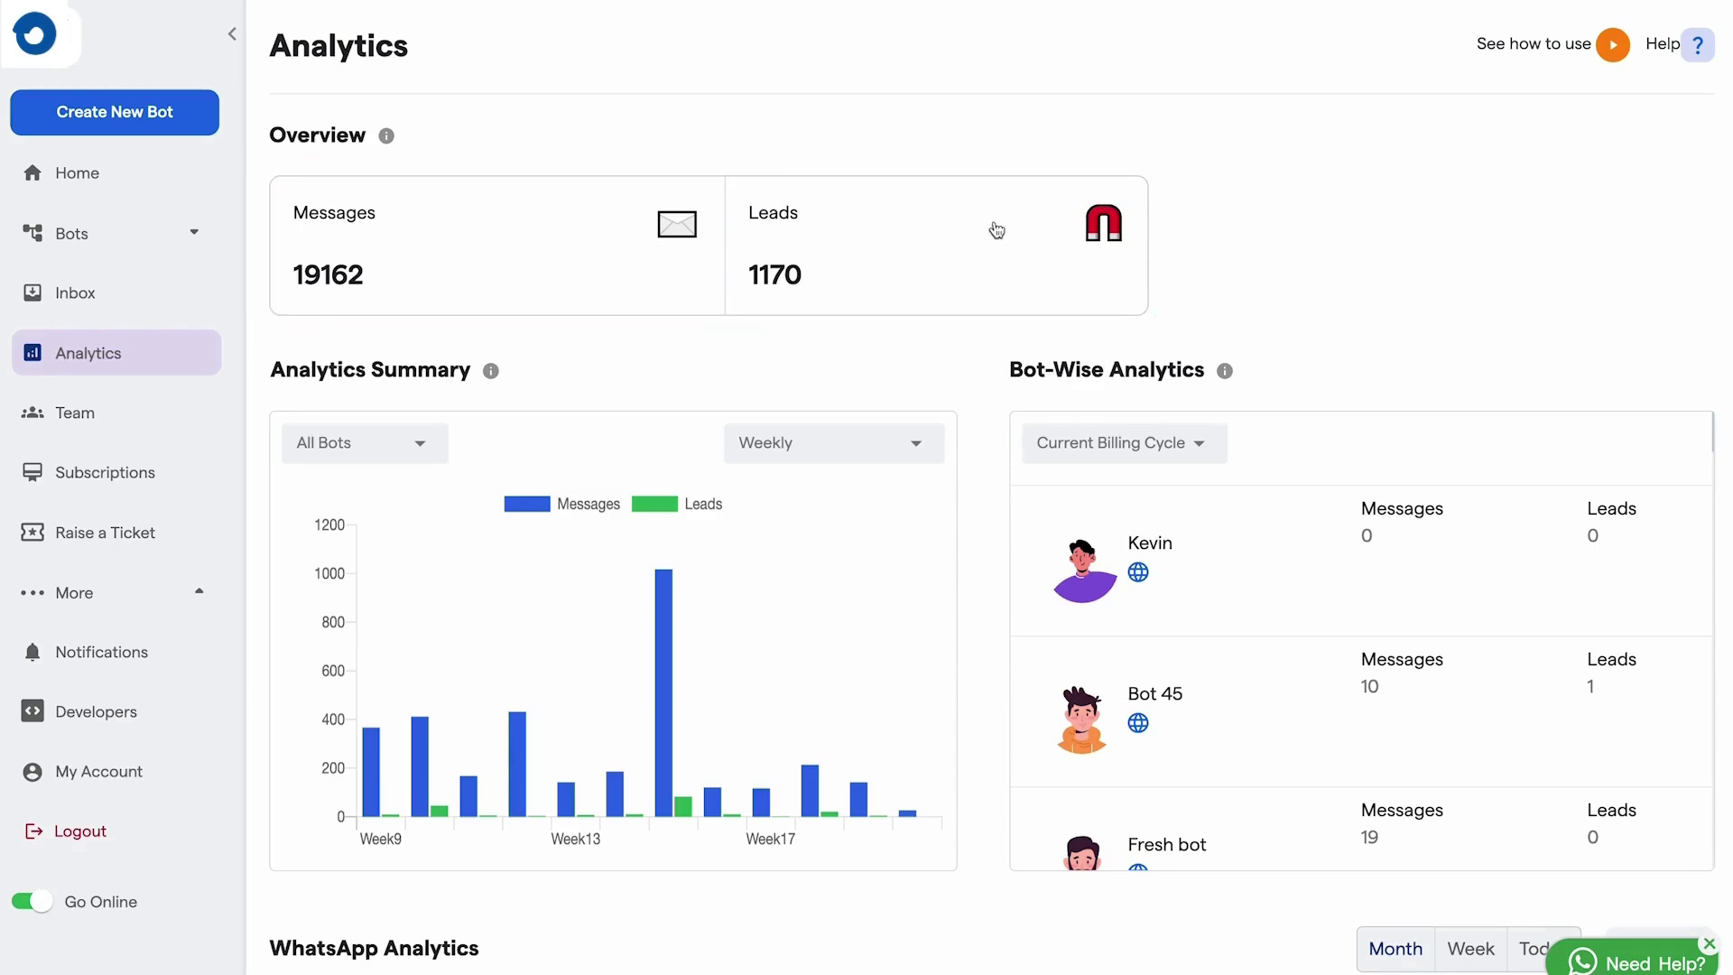
pyautogui.scroll(-3, 997, 230)
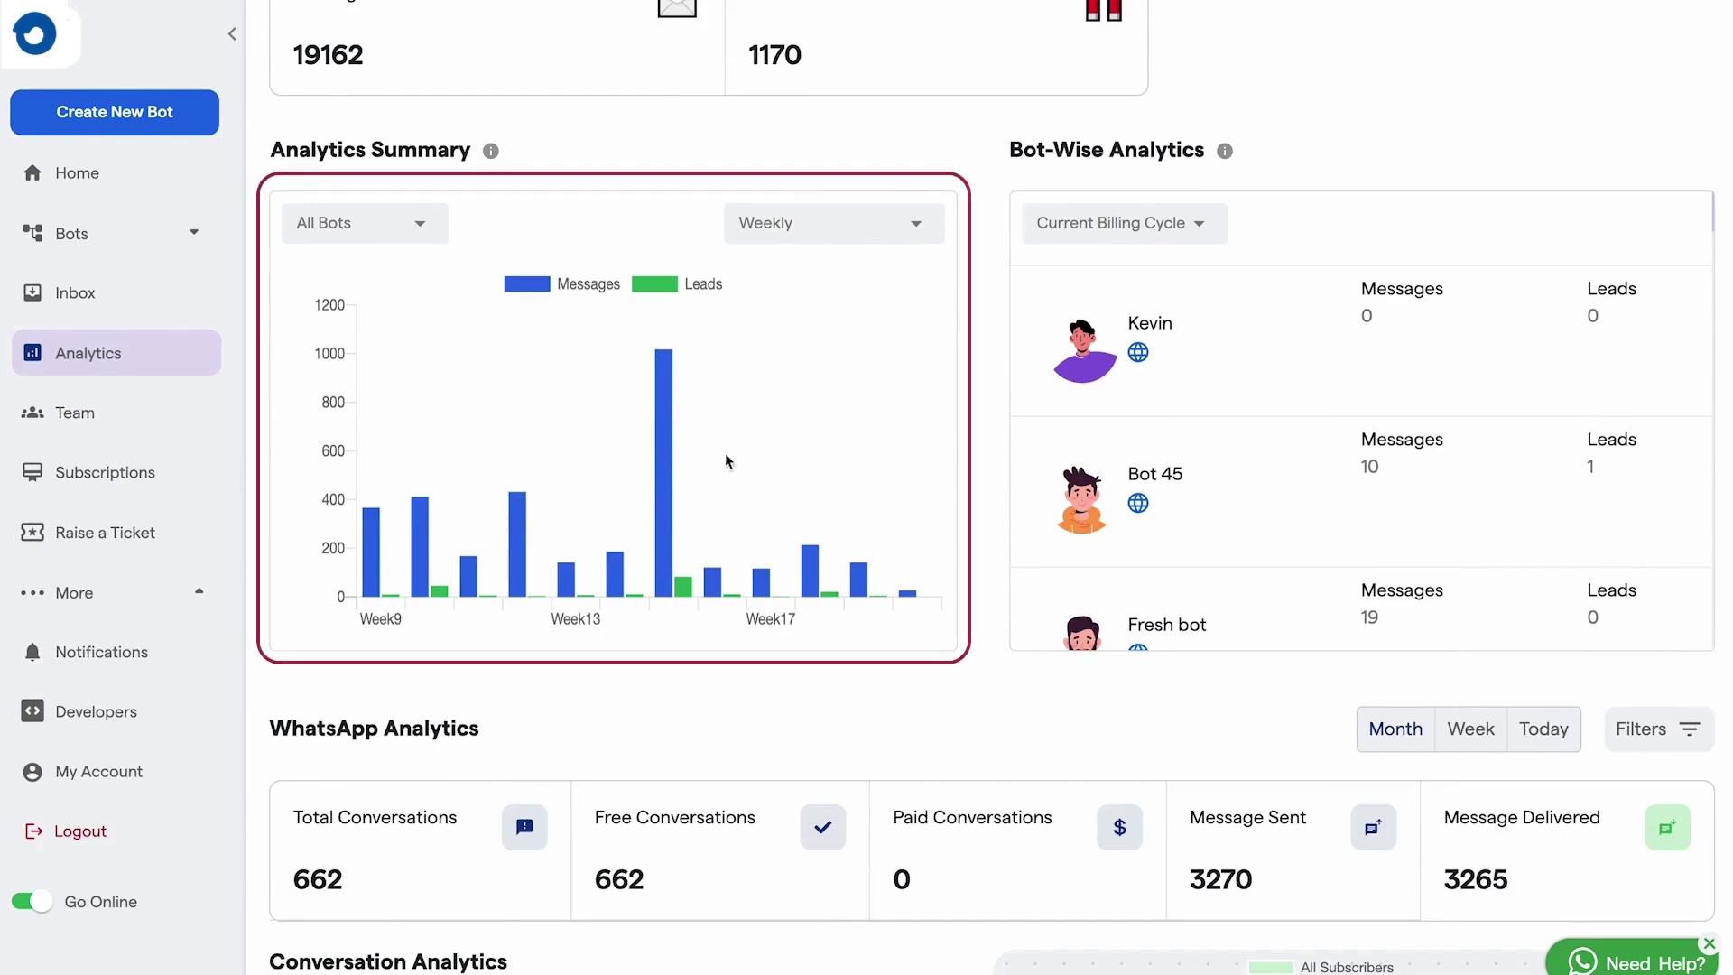
pyautogui.click(533, 285)
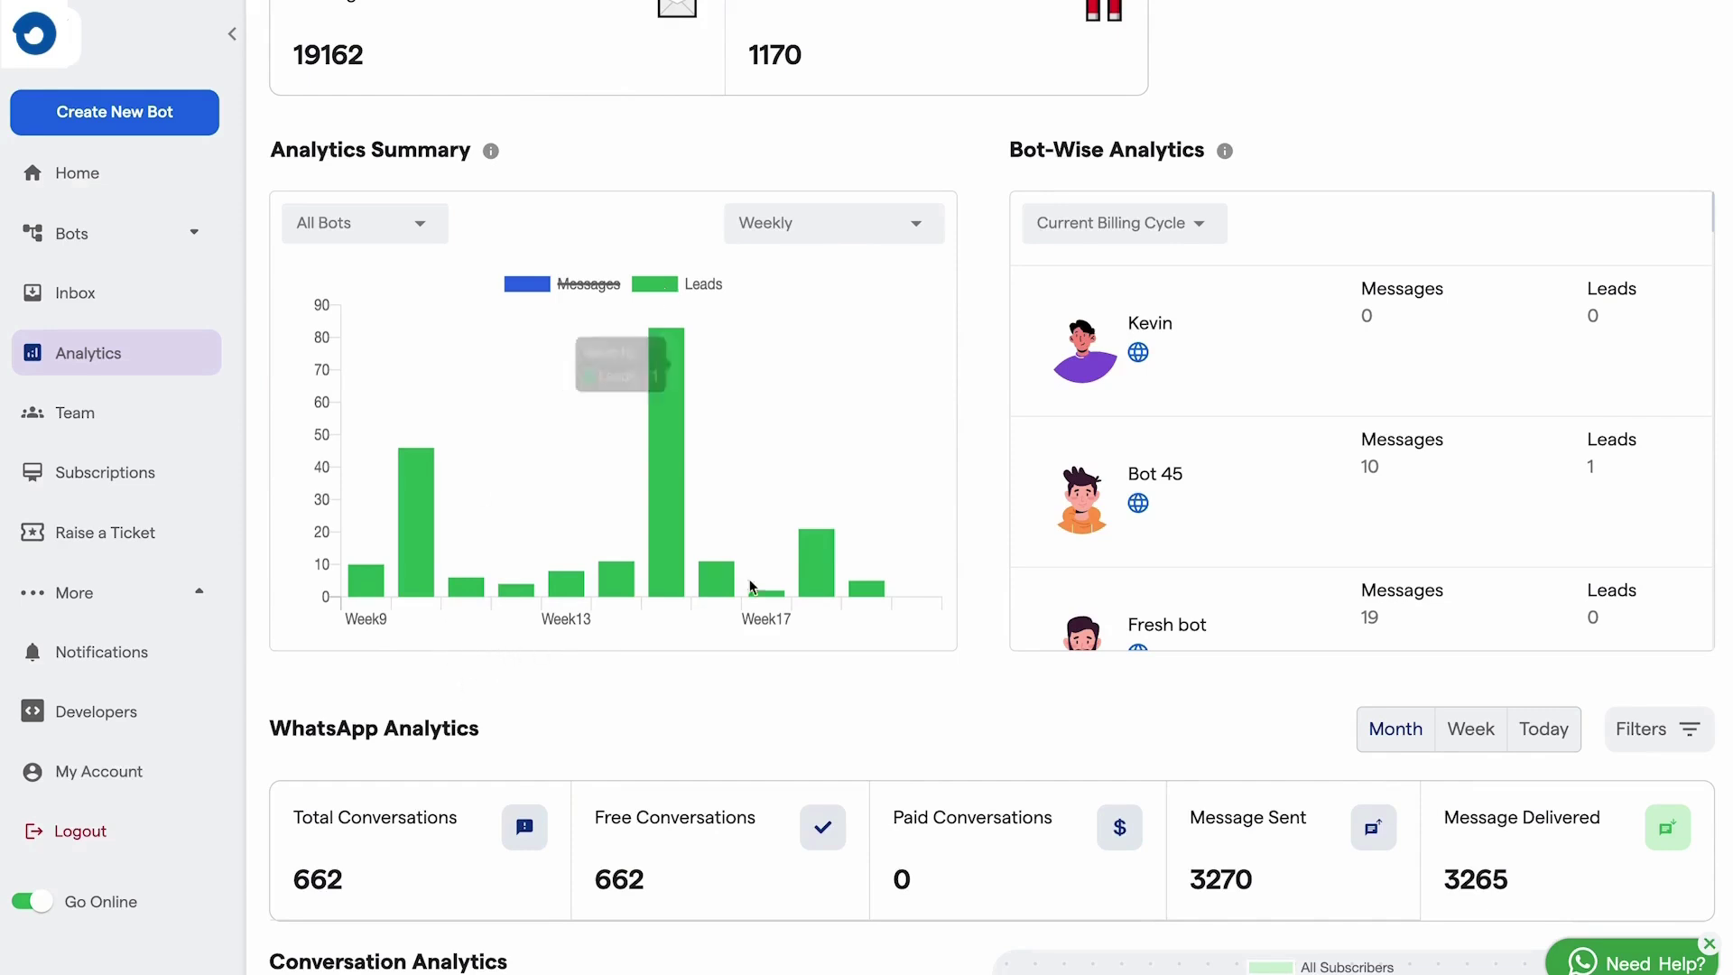
pyautogui.scroll(-1, 1185, 340)
pyautogui.scroll(1, 1184, 343)
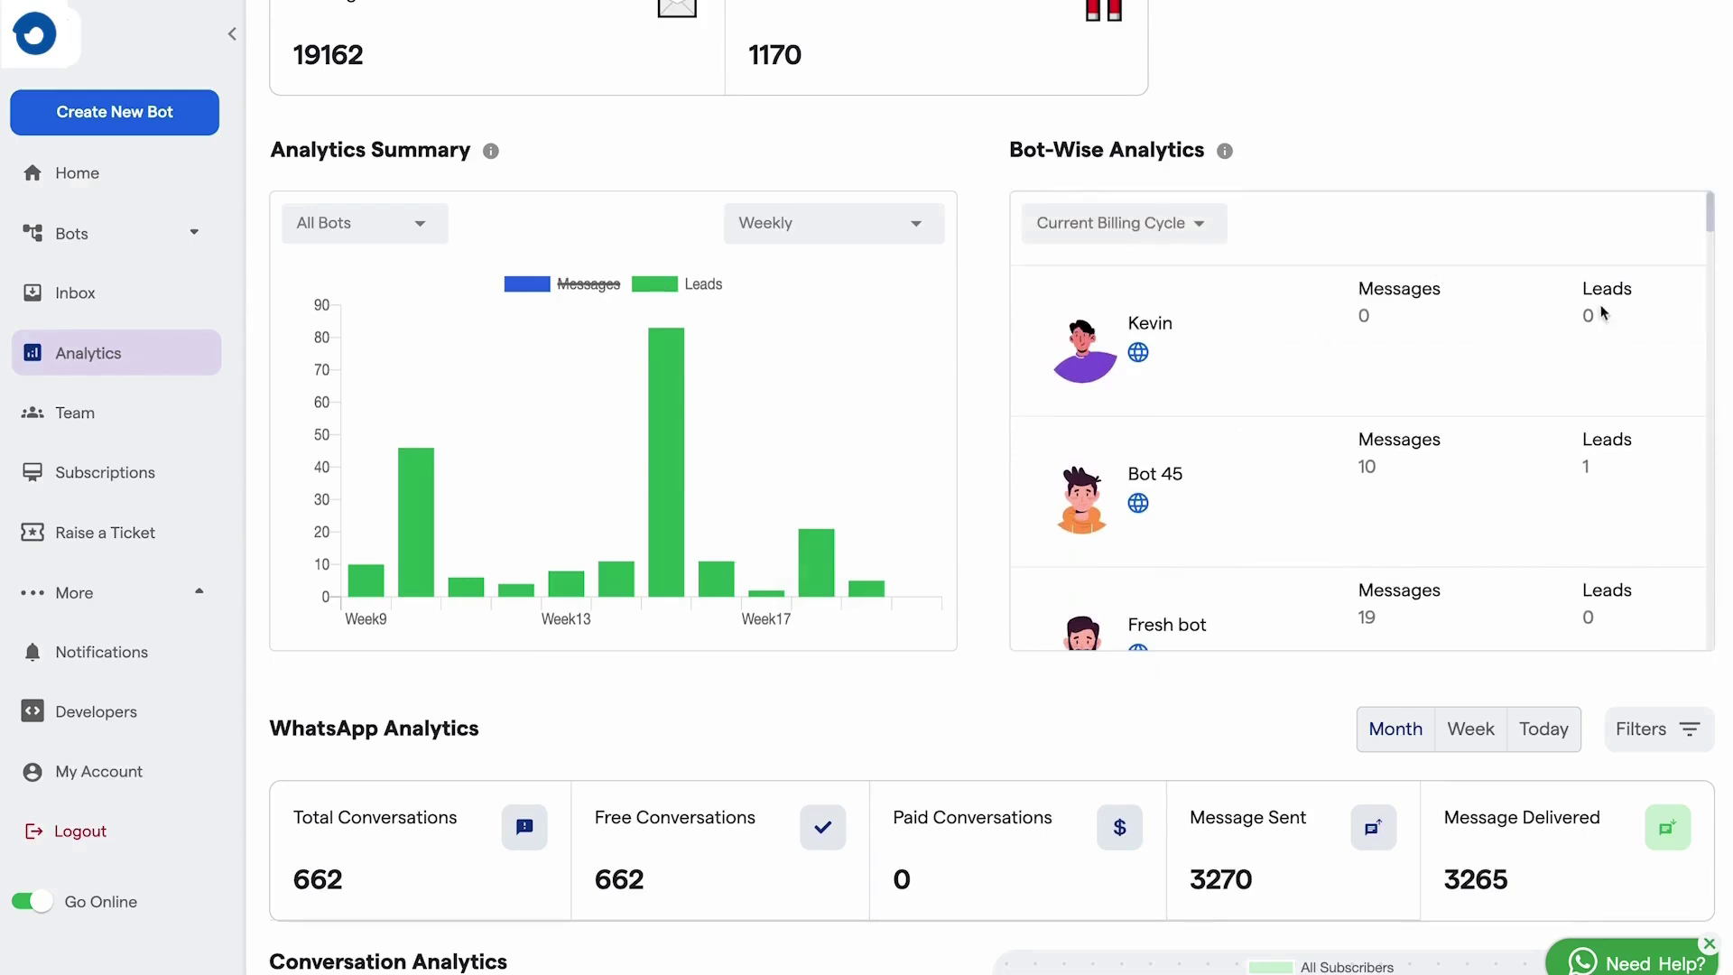
pyautogui.scroll(-2, 1390, 506)
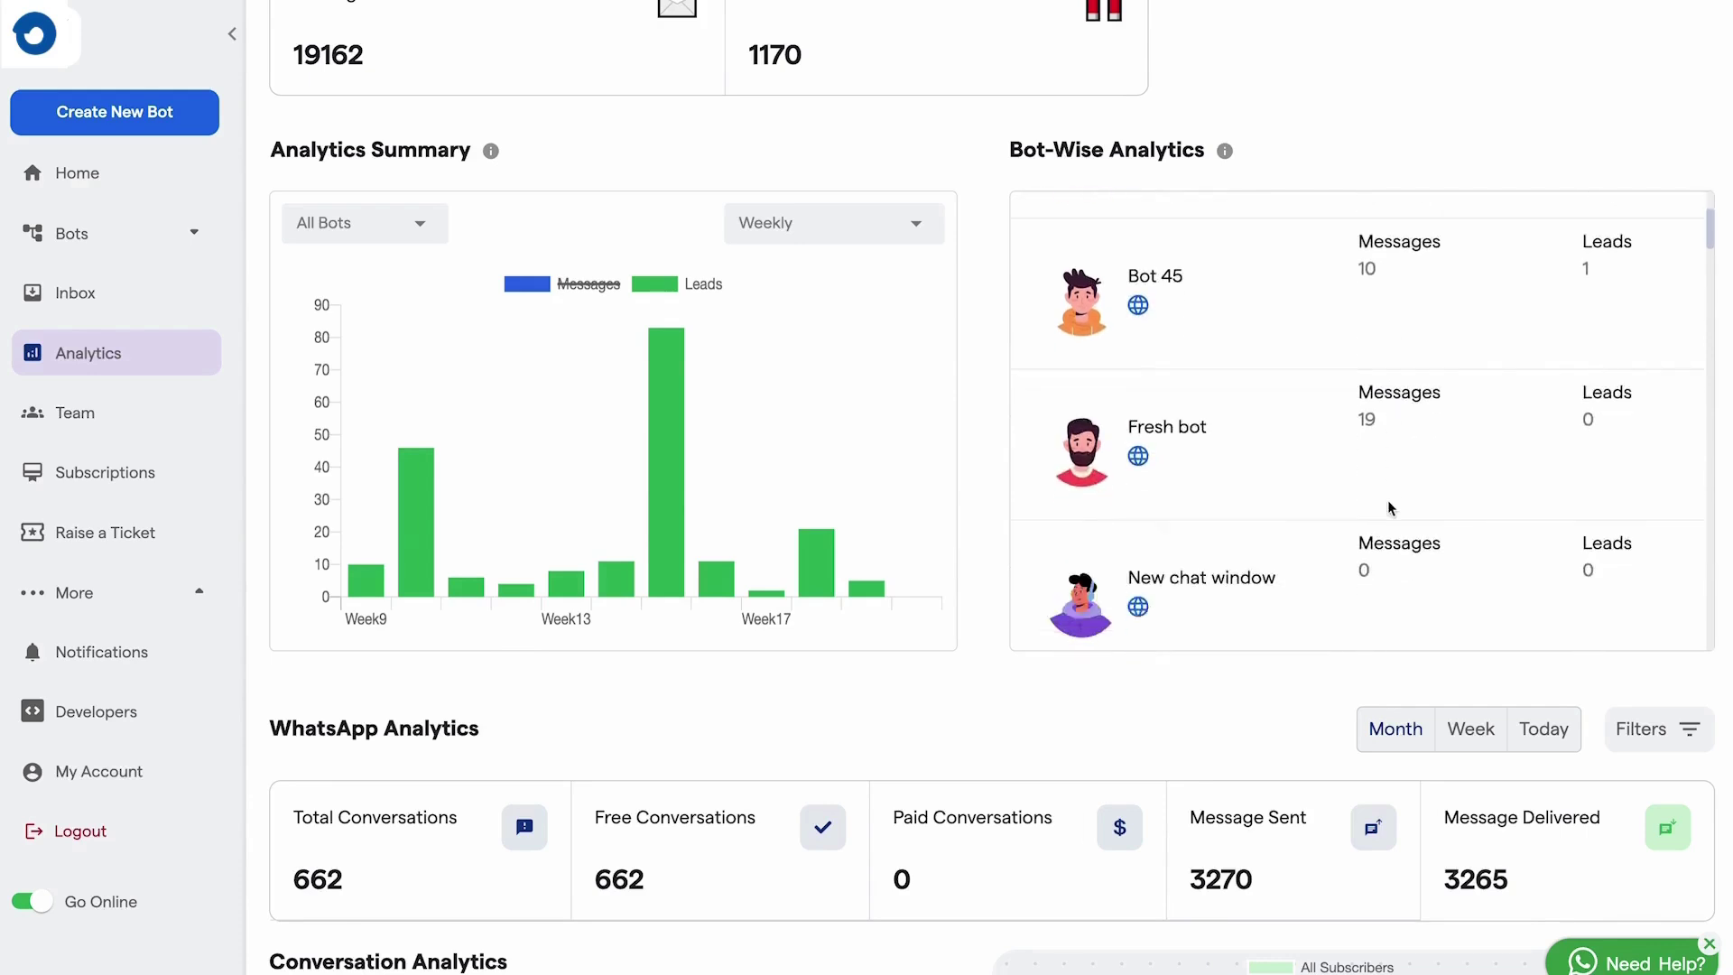
pyautogui.scroll(-2, 1386, 507)
pyautogui.scroll(2, 794, 713)
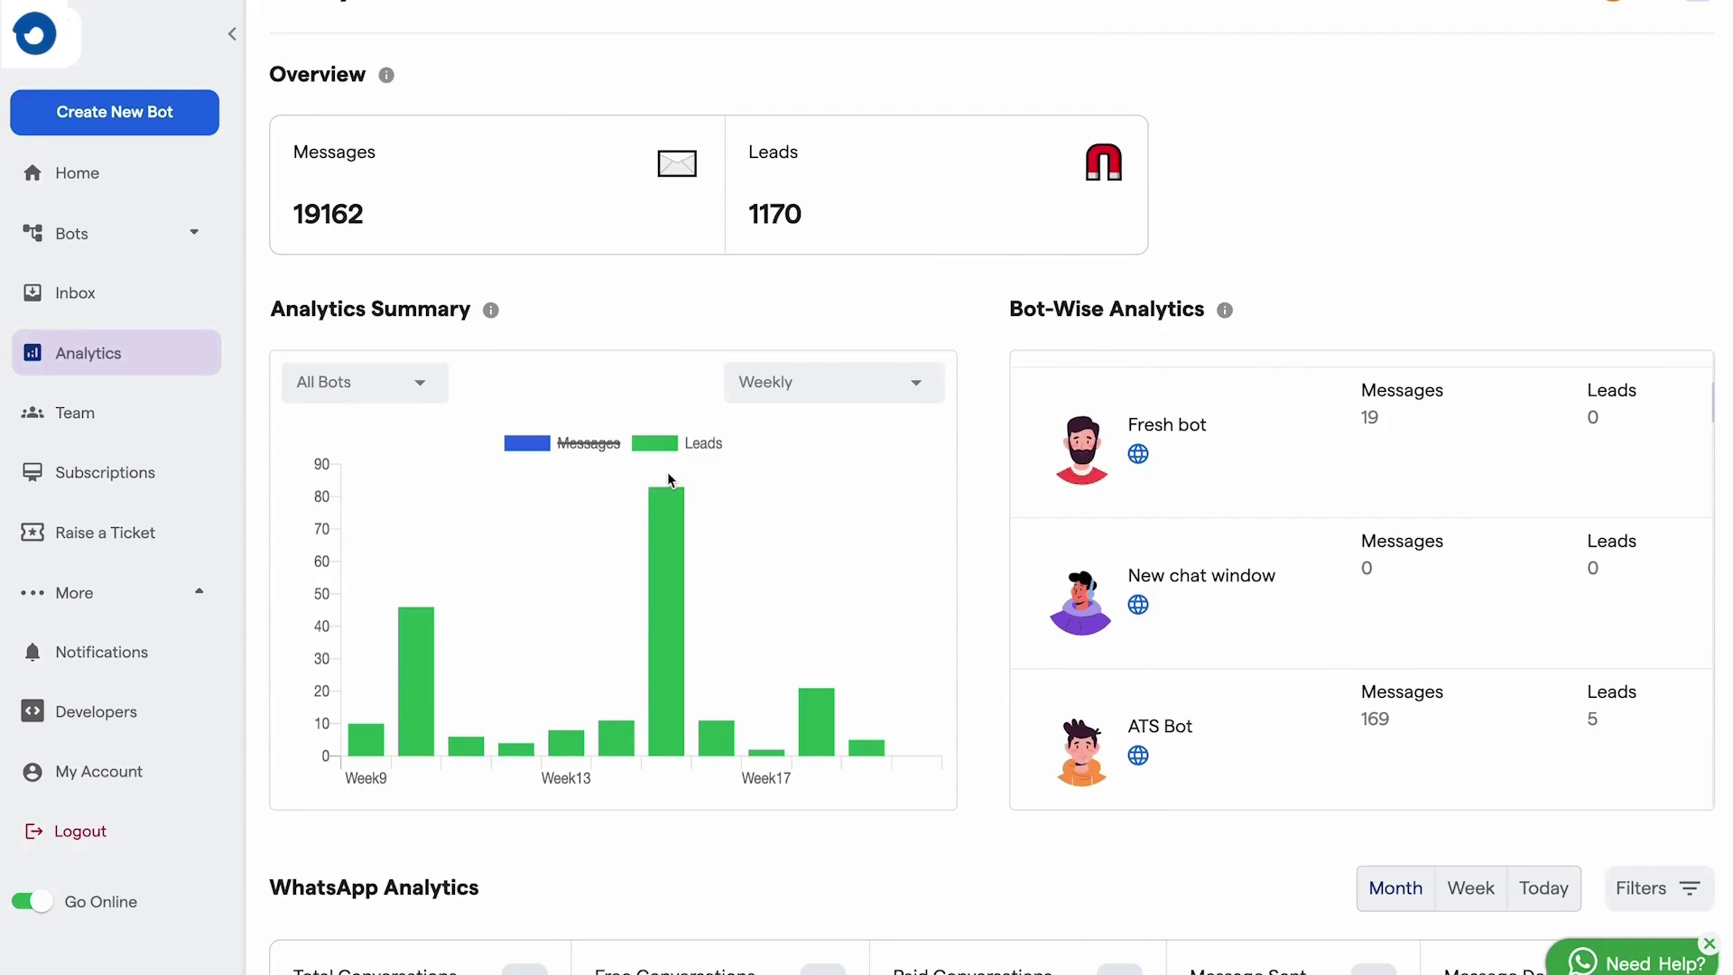
pyautogui.scroll(-5, 668, 471)
pyautogui.scroll(-2, 632, 717)
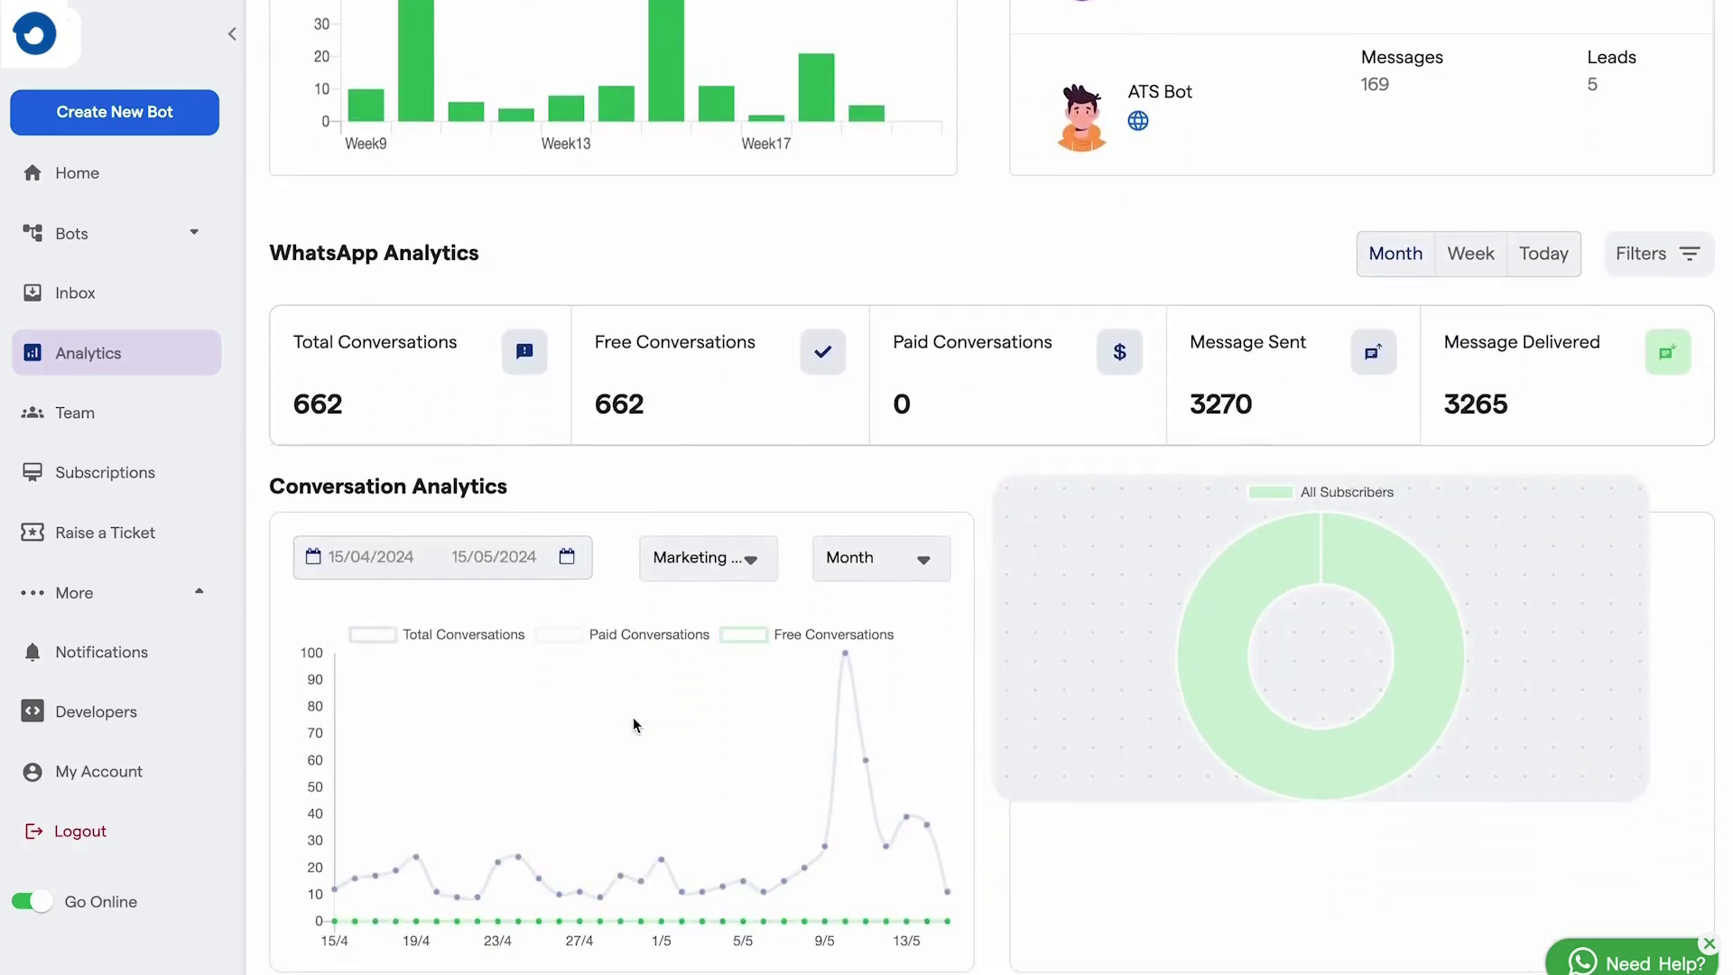
# - Scroll through the WhatsApp analytics charts and hide, then re-show, the Sent bars
pyautogui.scroll(-2, 632, 716)
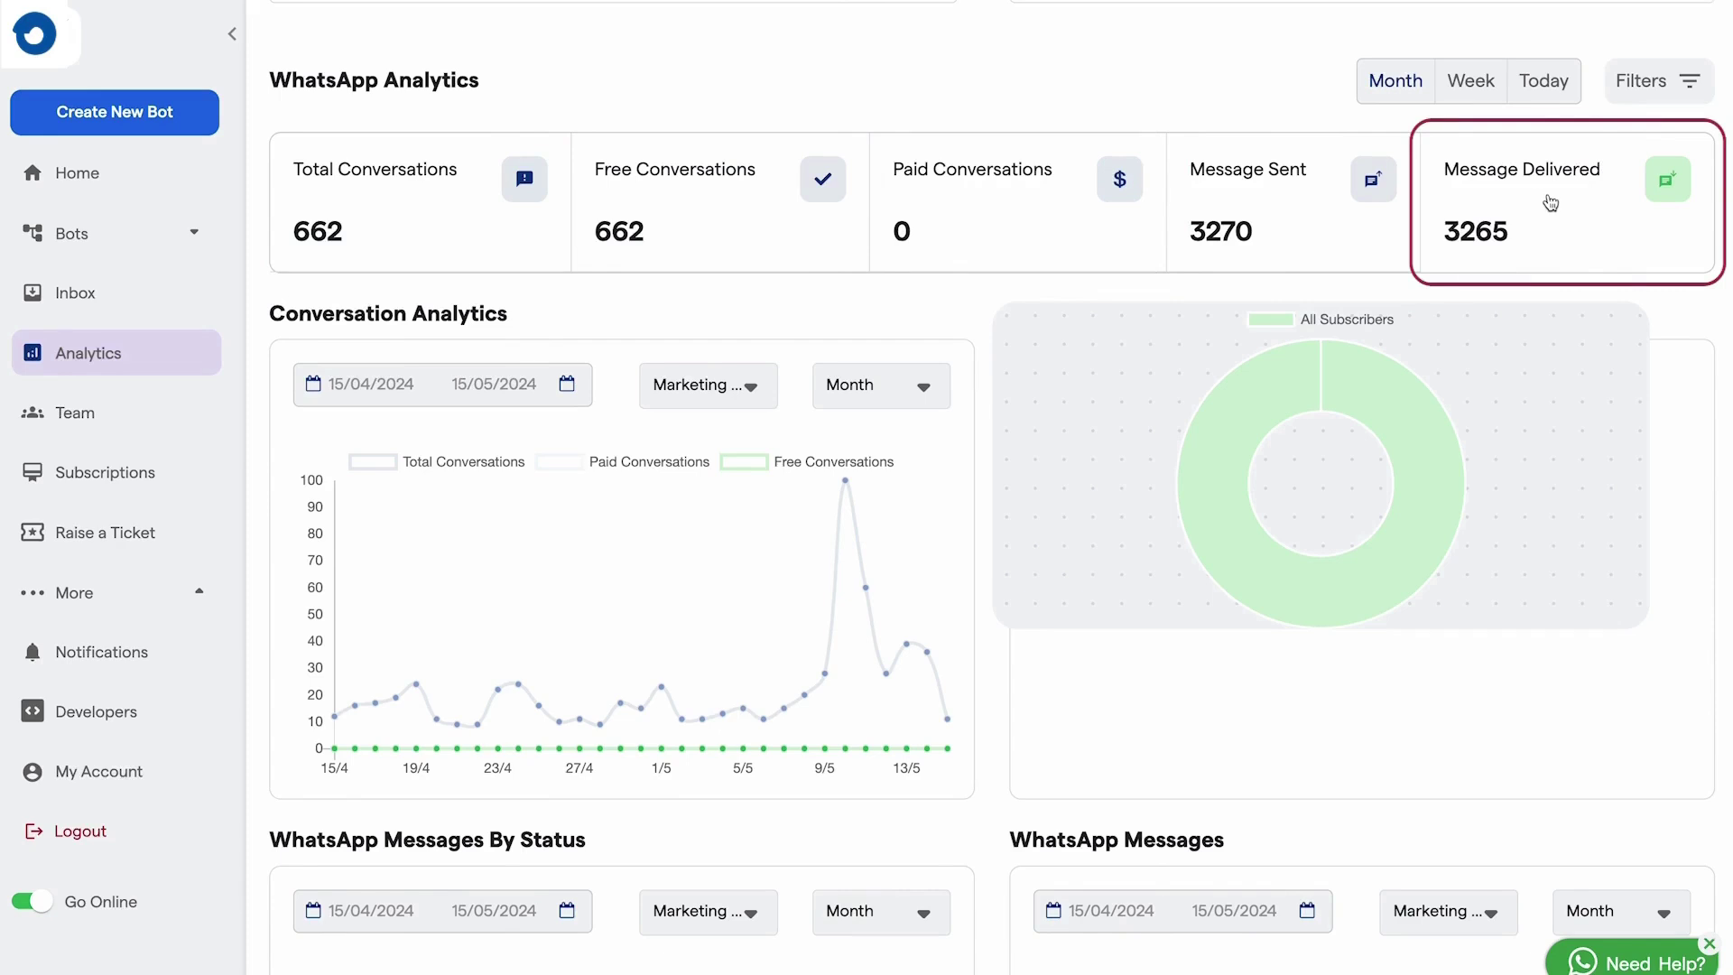
pyautogui.scroll(-2, 1065, 549)
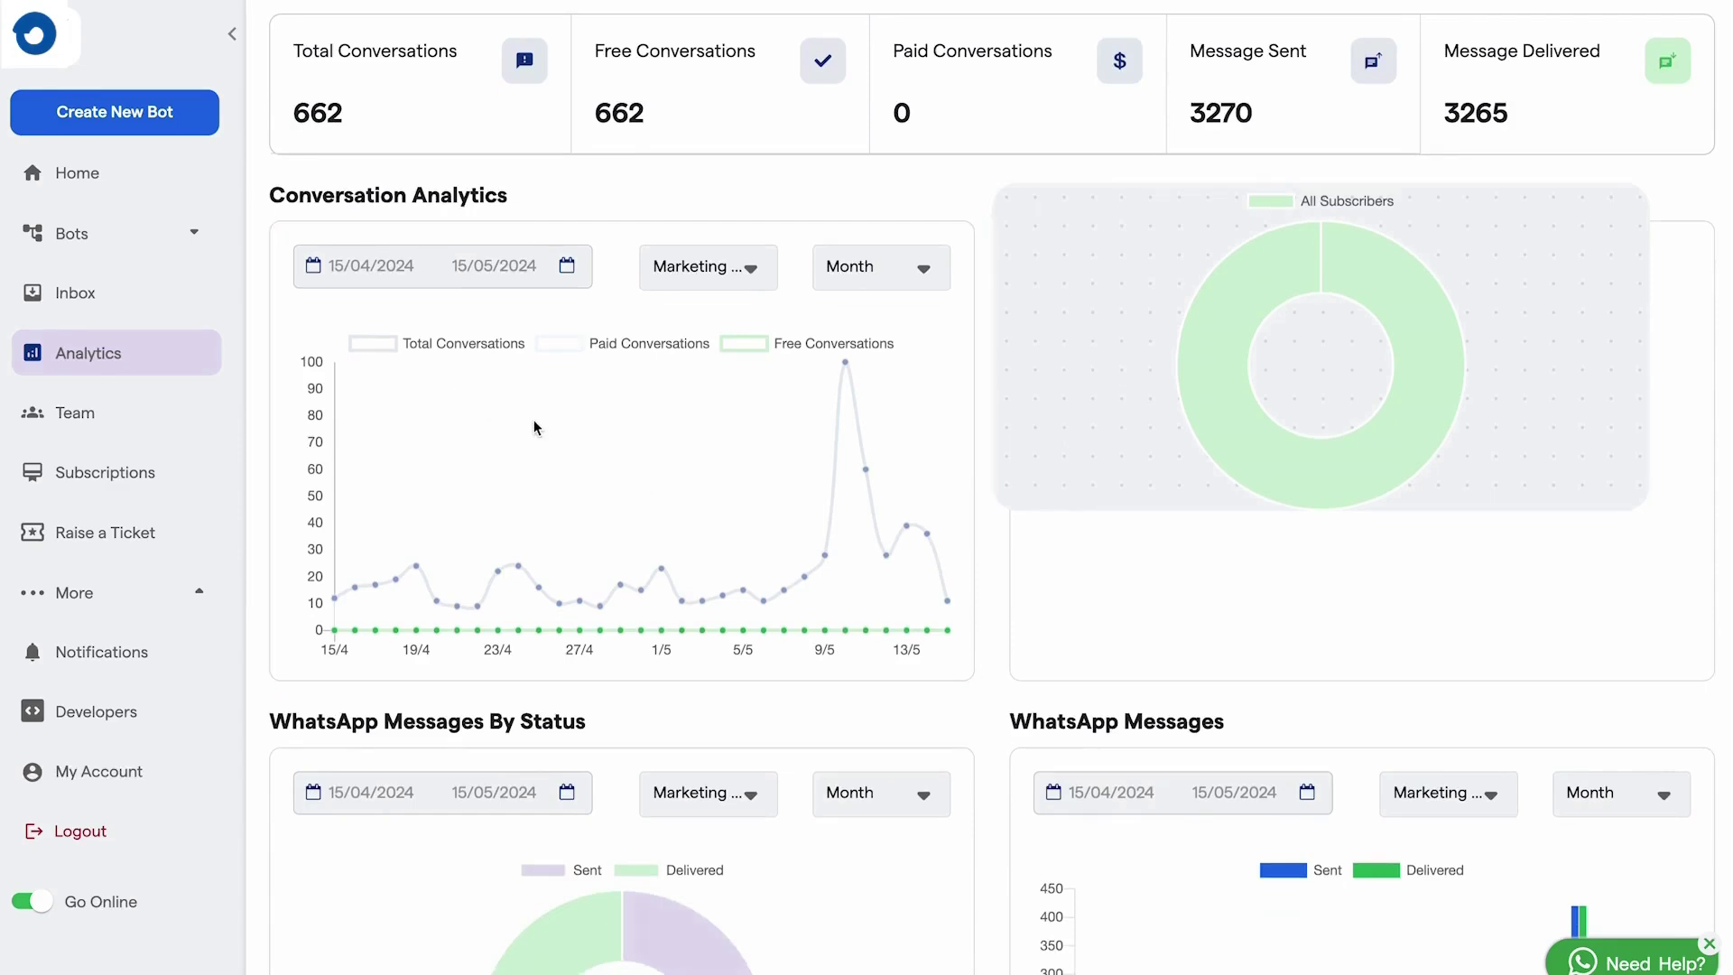
pyautogui.moveTo(1412, 356)
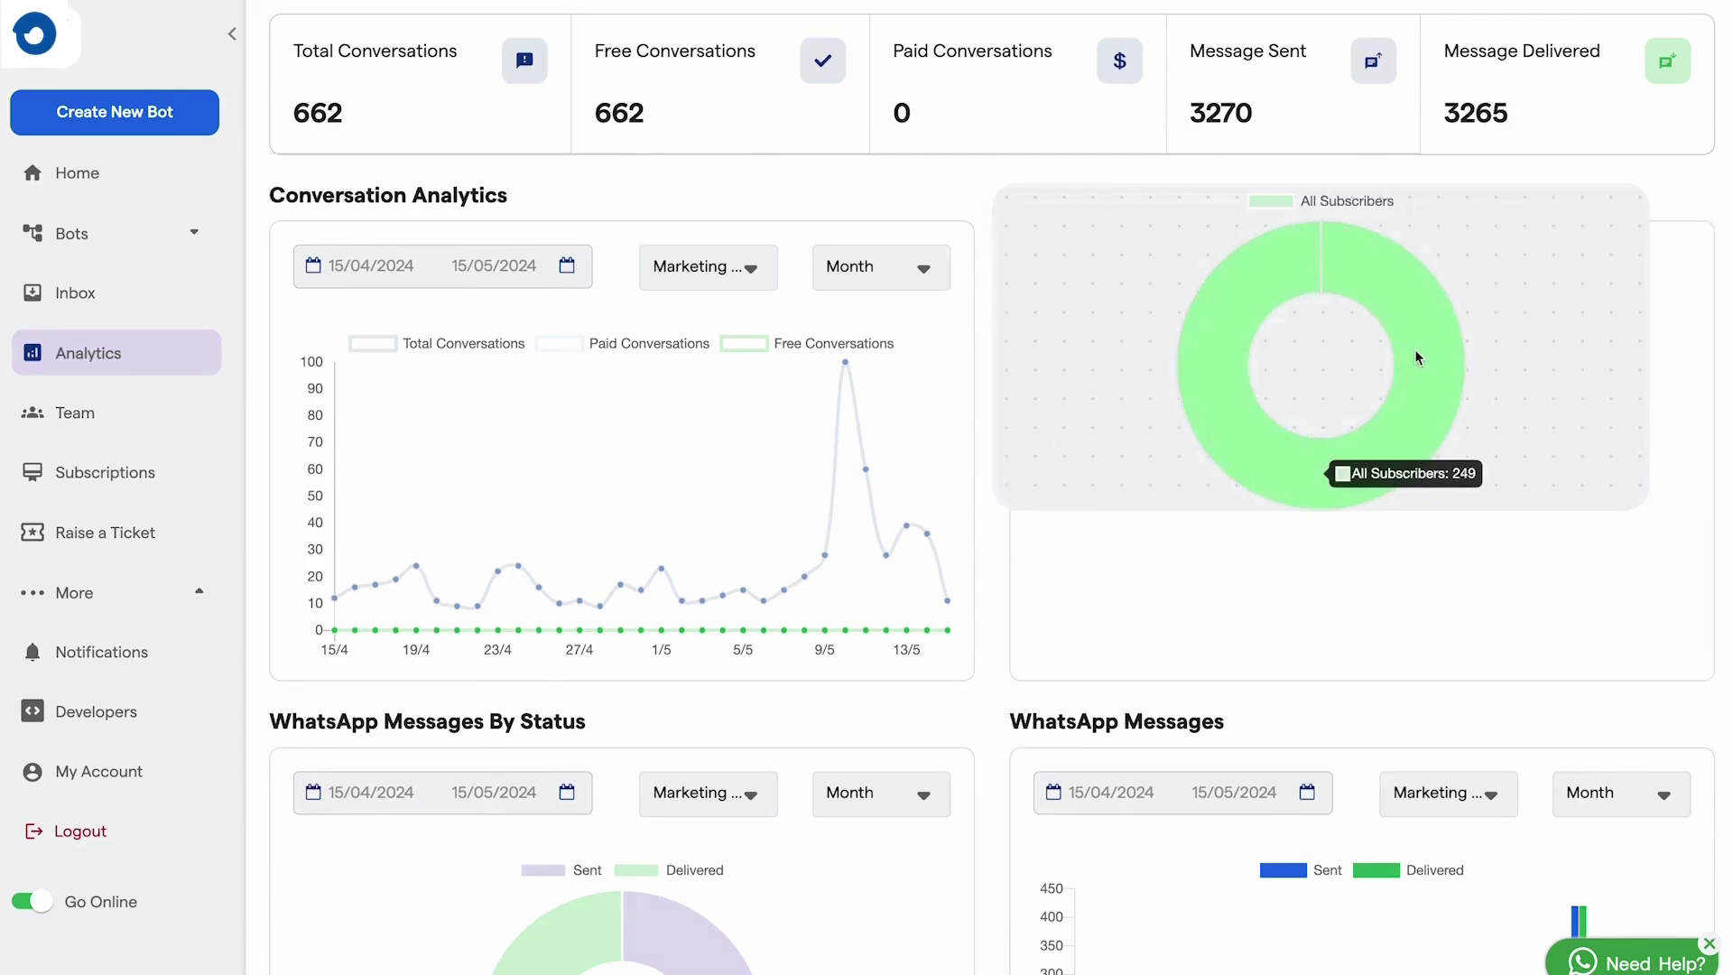
pyautogui.scroll(-3, 1415, 354)
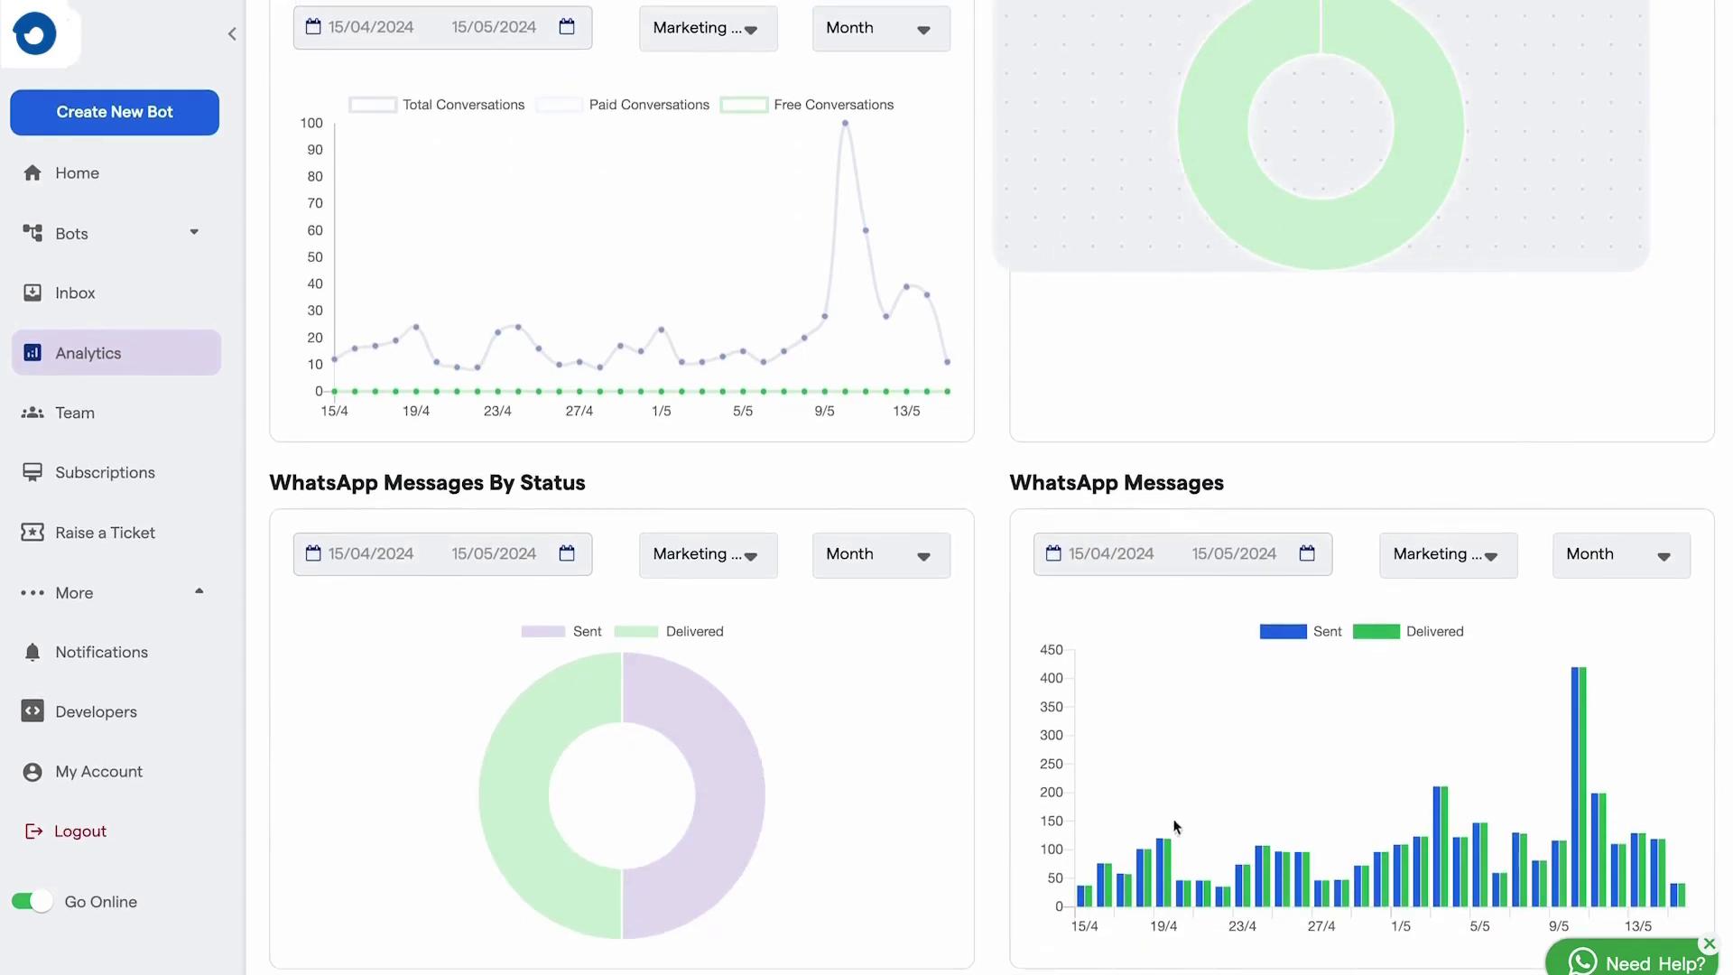
pyautogui.click(1296, 637)
pyautogui.click(1294, 637)
pyautogui.moveTo(527, 699)
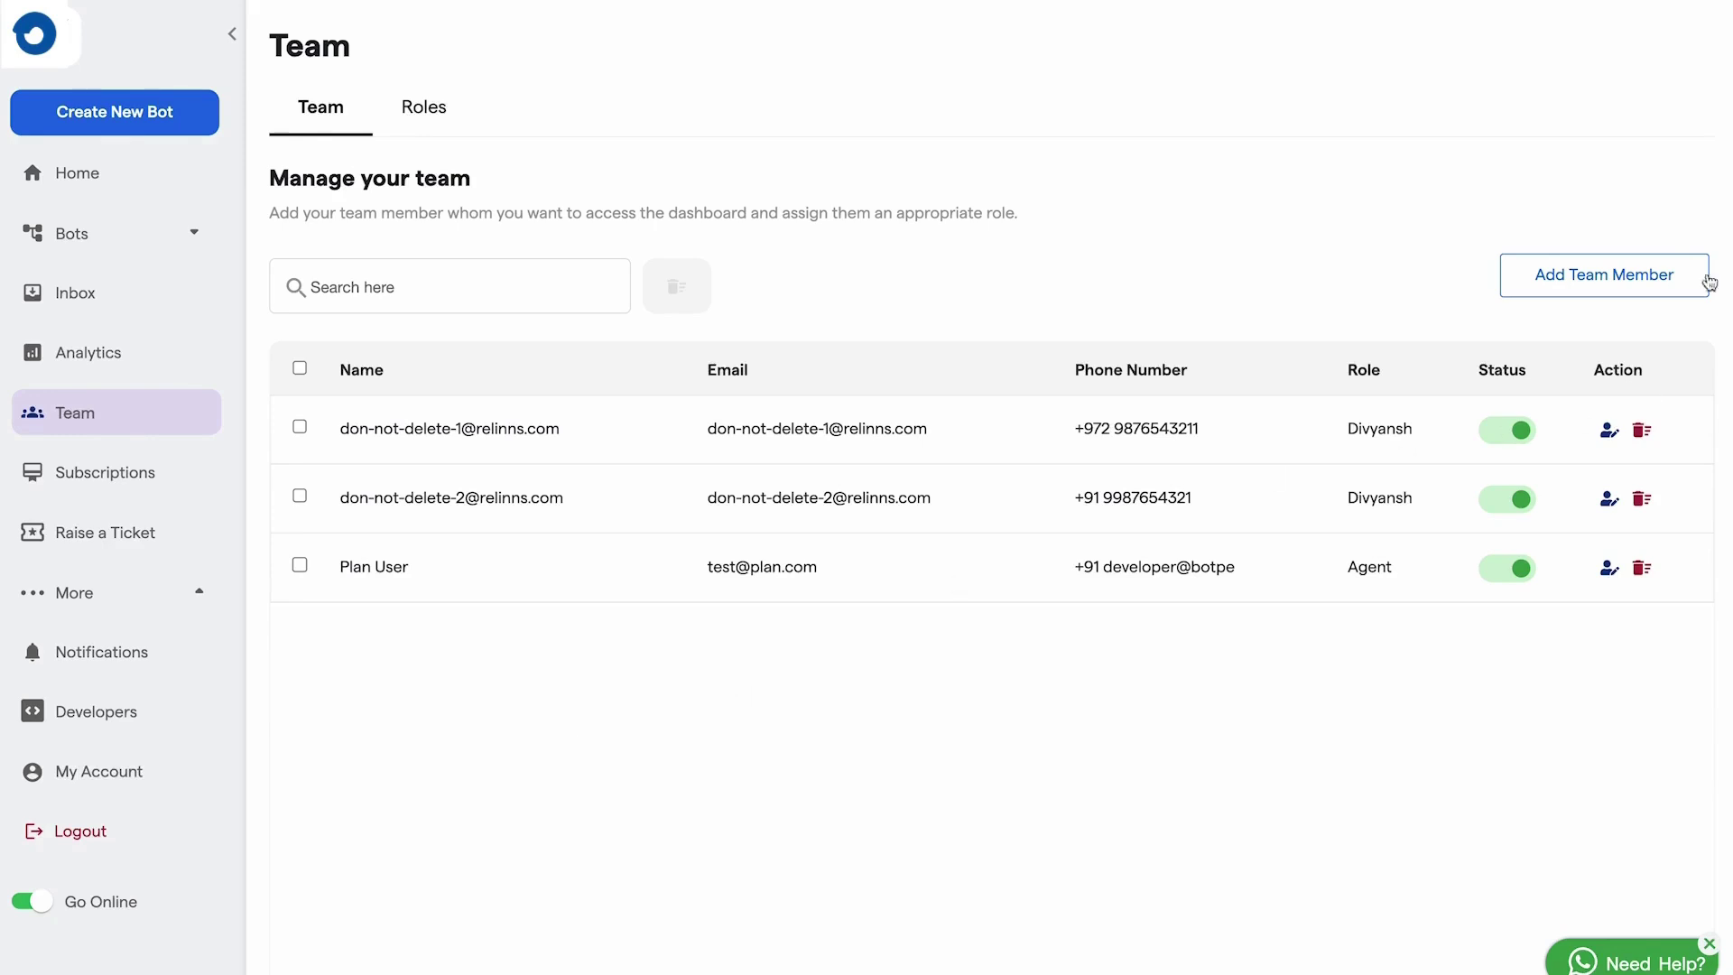
# - Start a new team member and enter their name, e-mail address and corrected phone number
pyautogui.click(1613, 274)
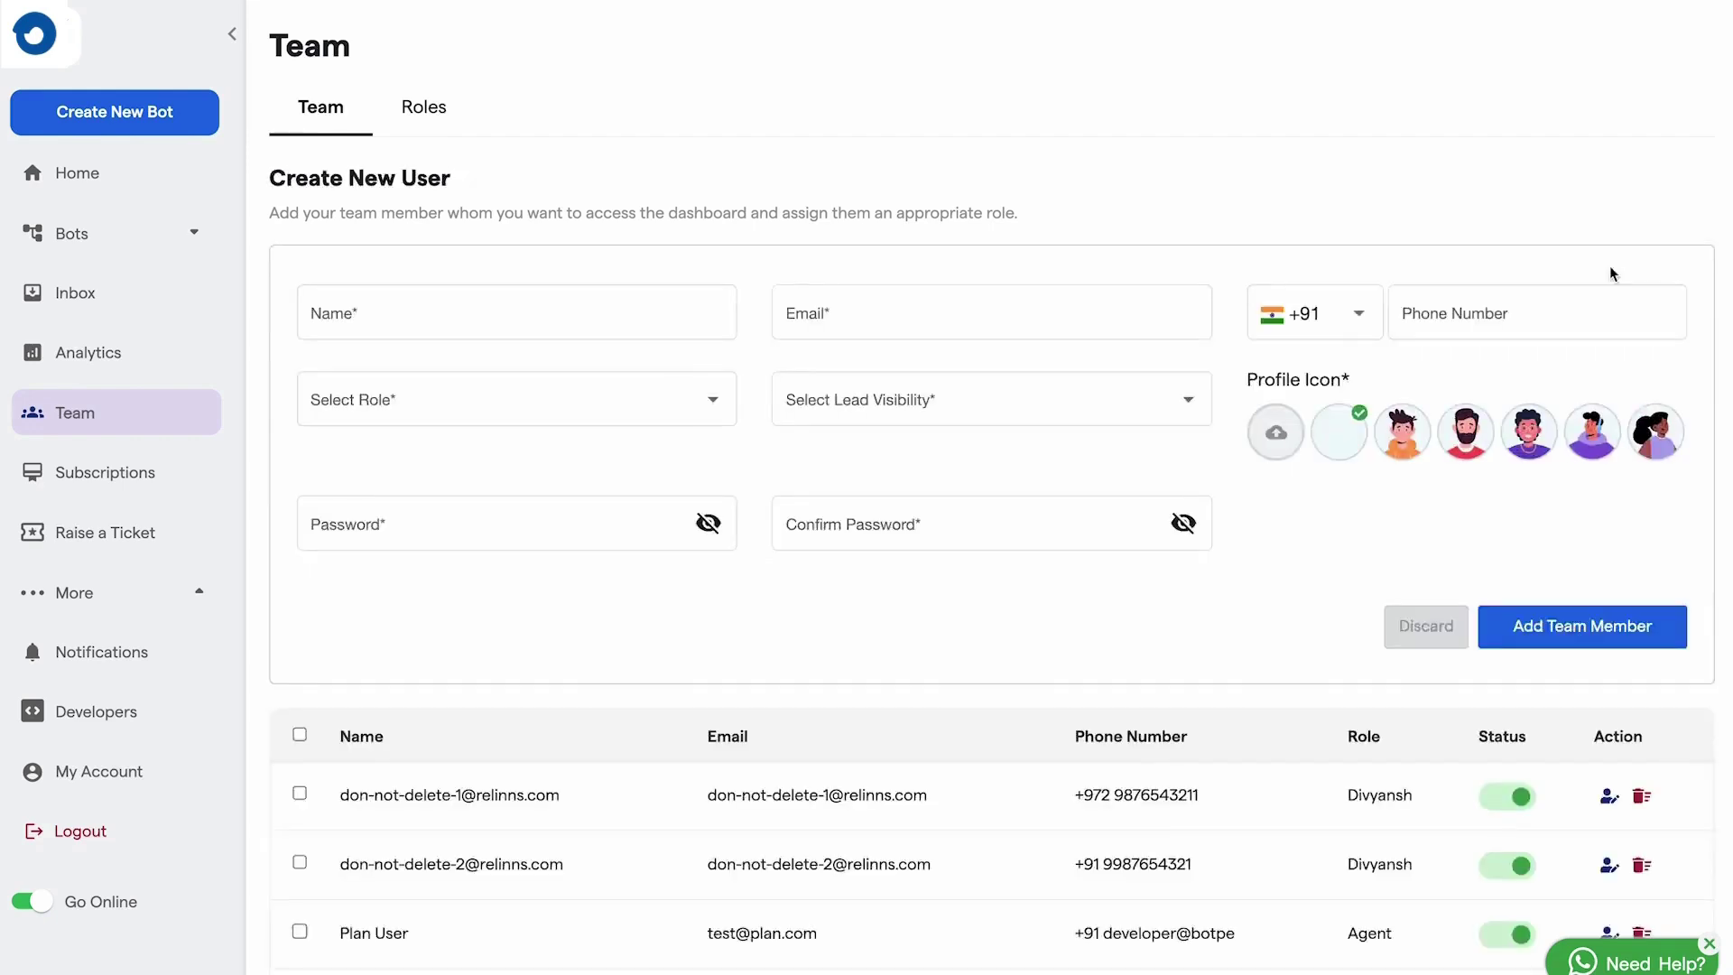
pyautogui.write('Kevin')
pyautogui.click(900, 322)
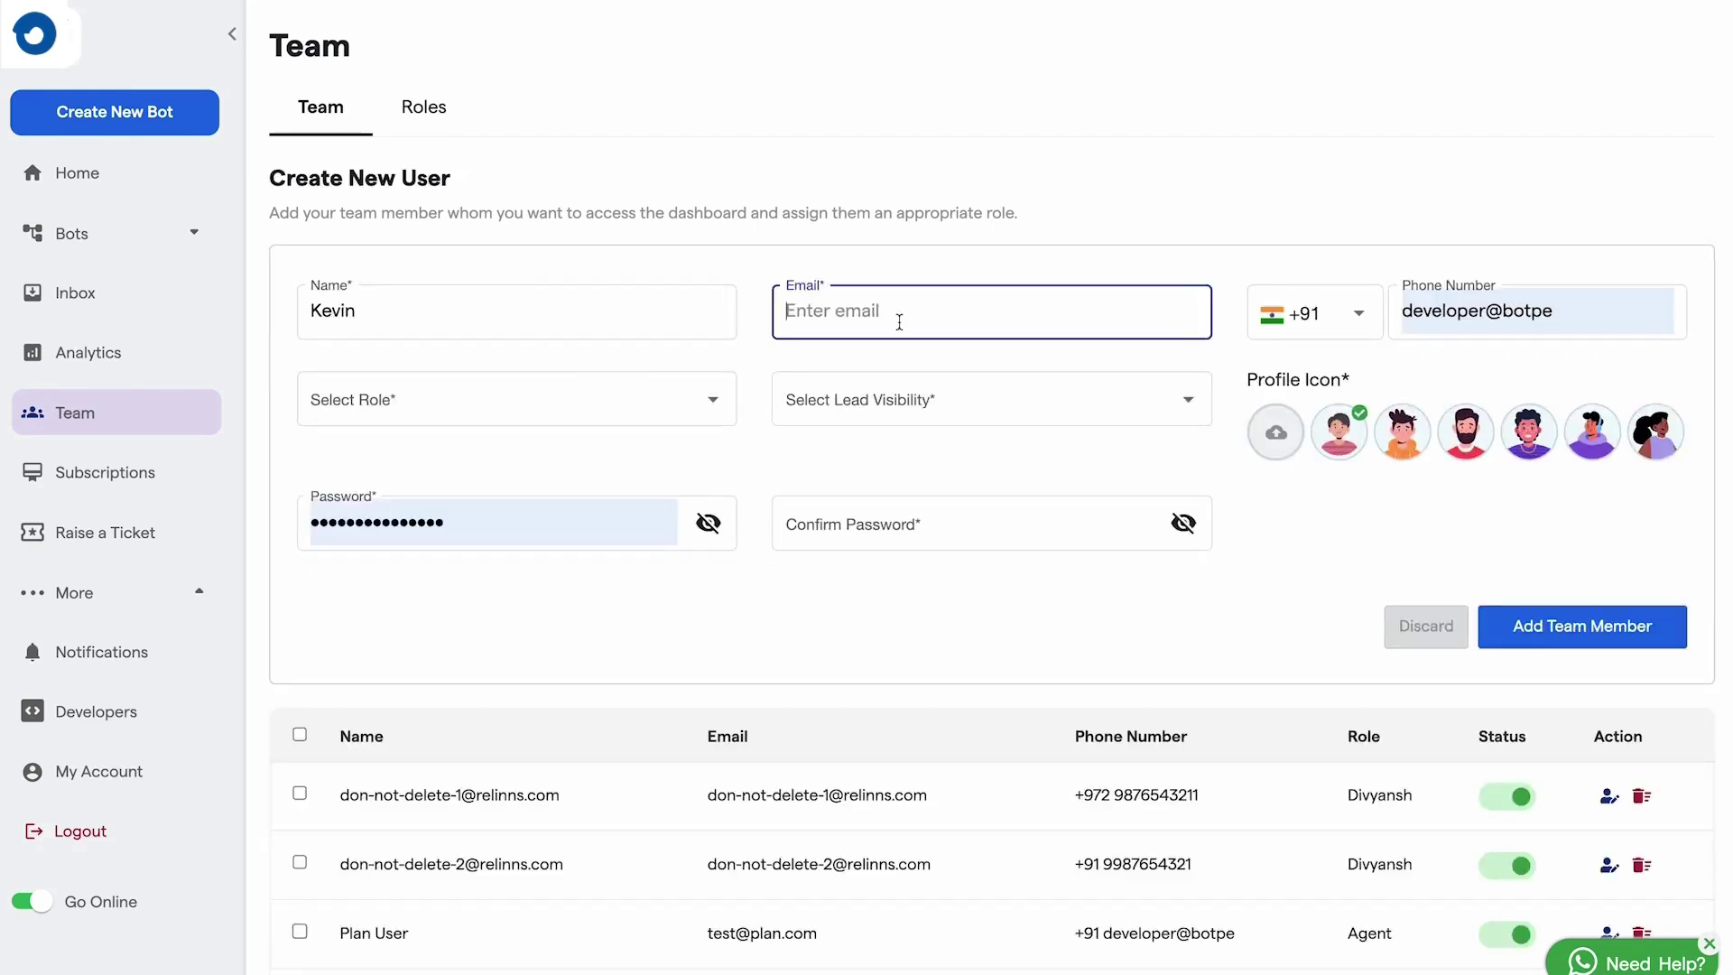
pyautogui.click(1534, 312)
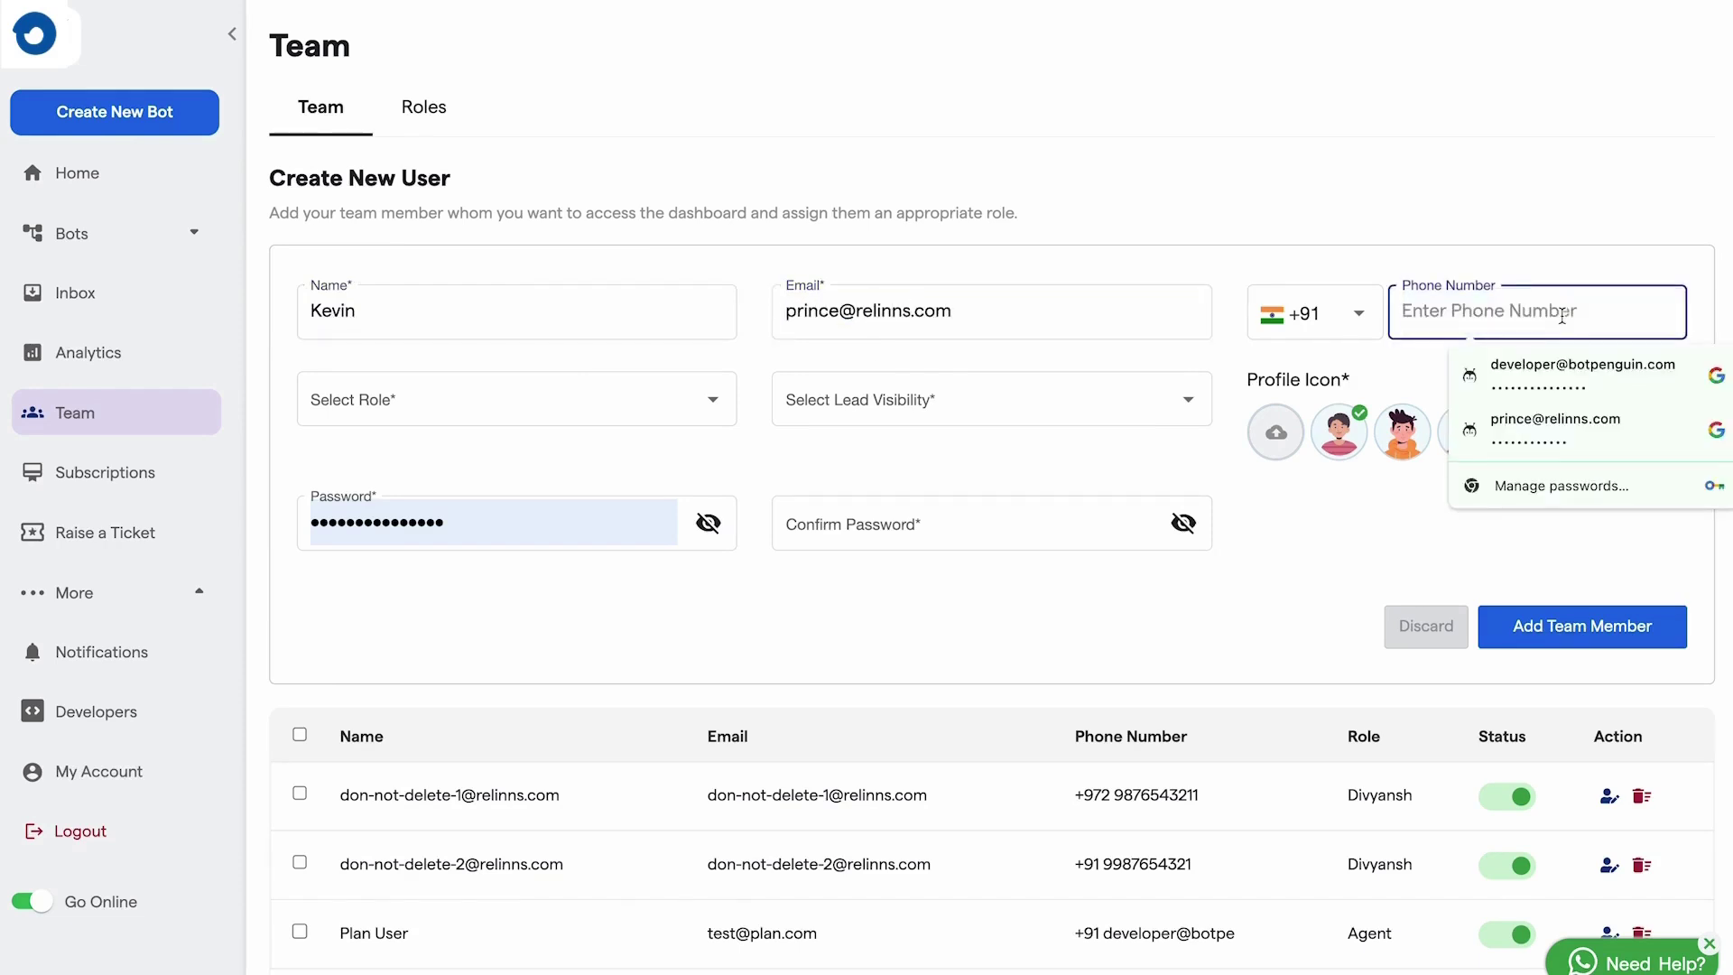
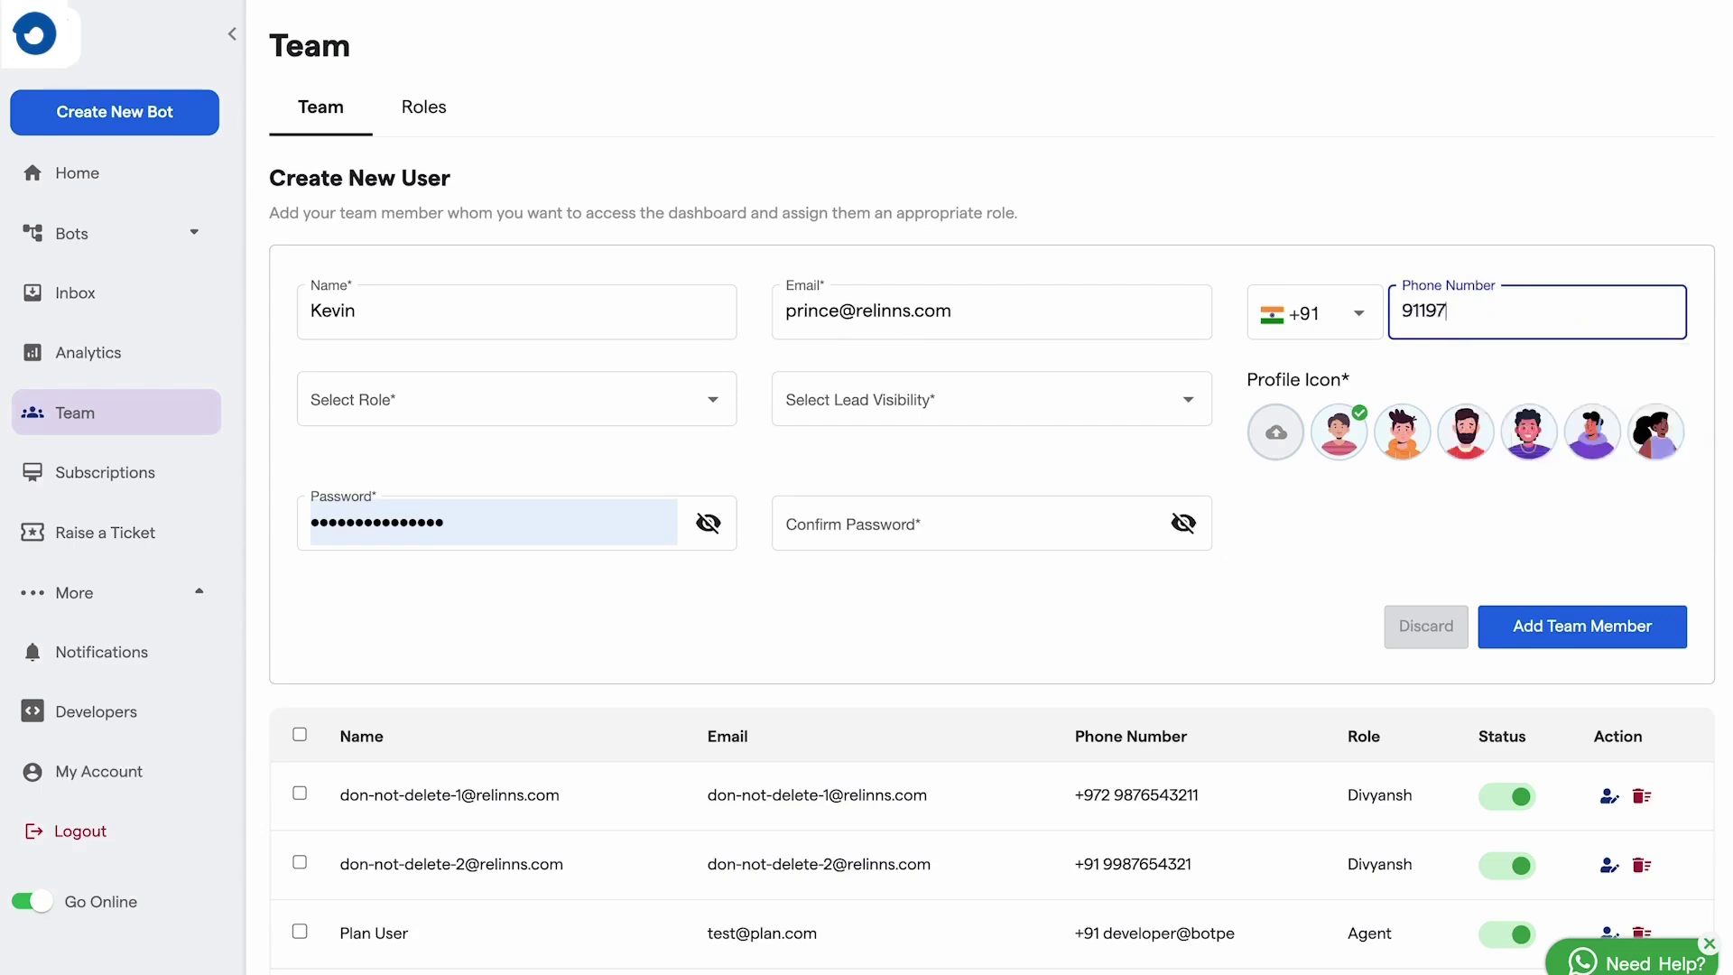
pyautogui.click(1561, 315)
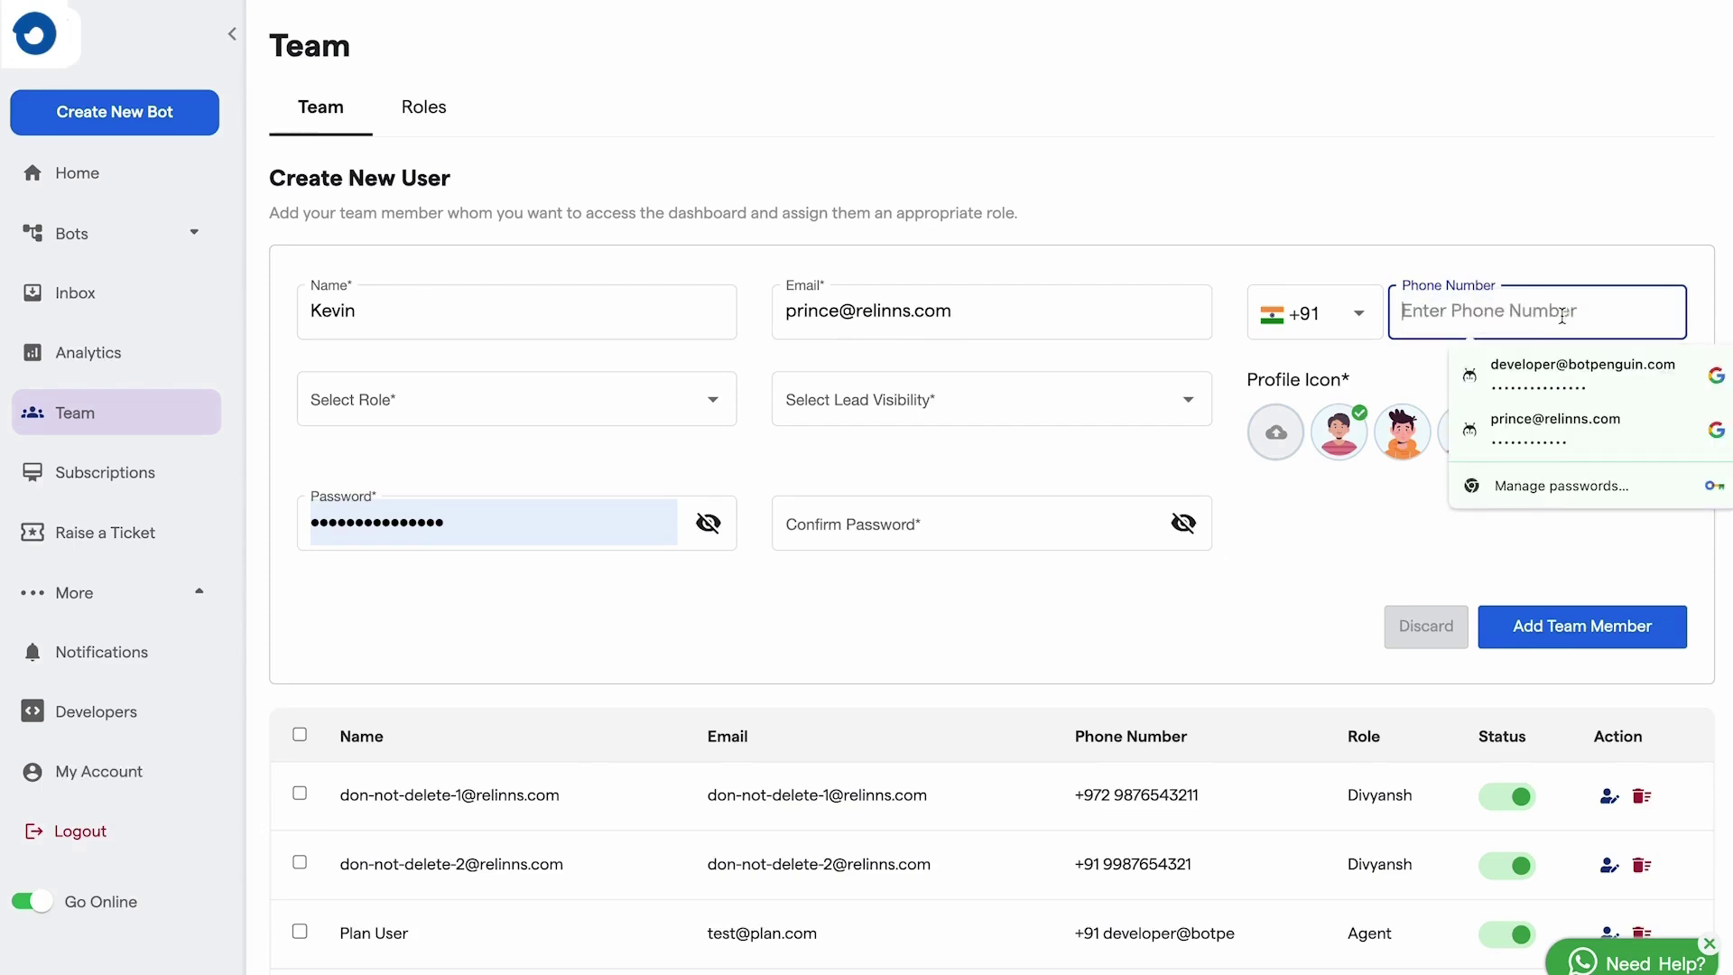
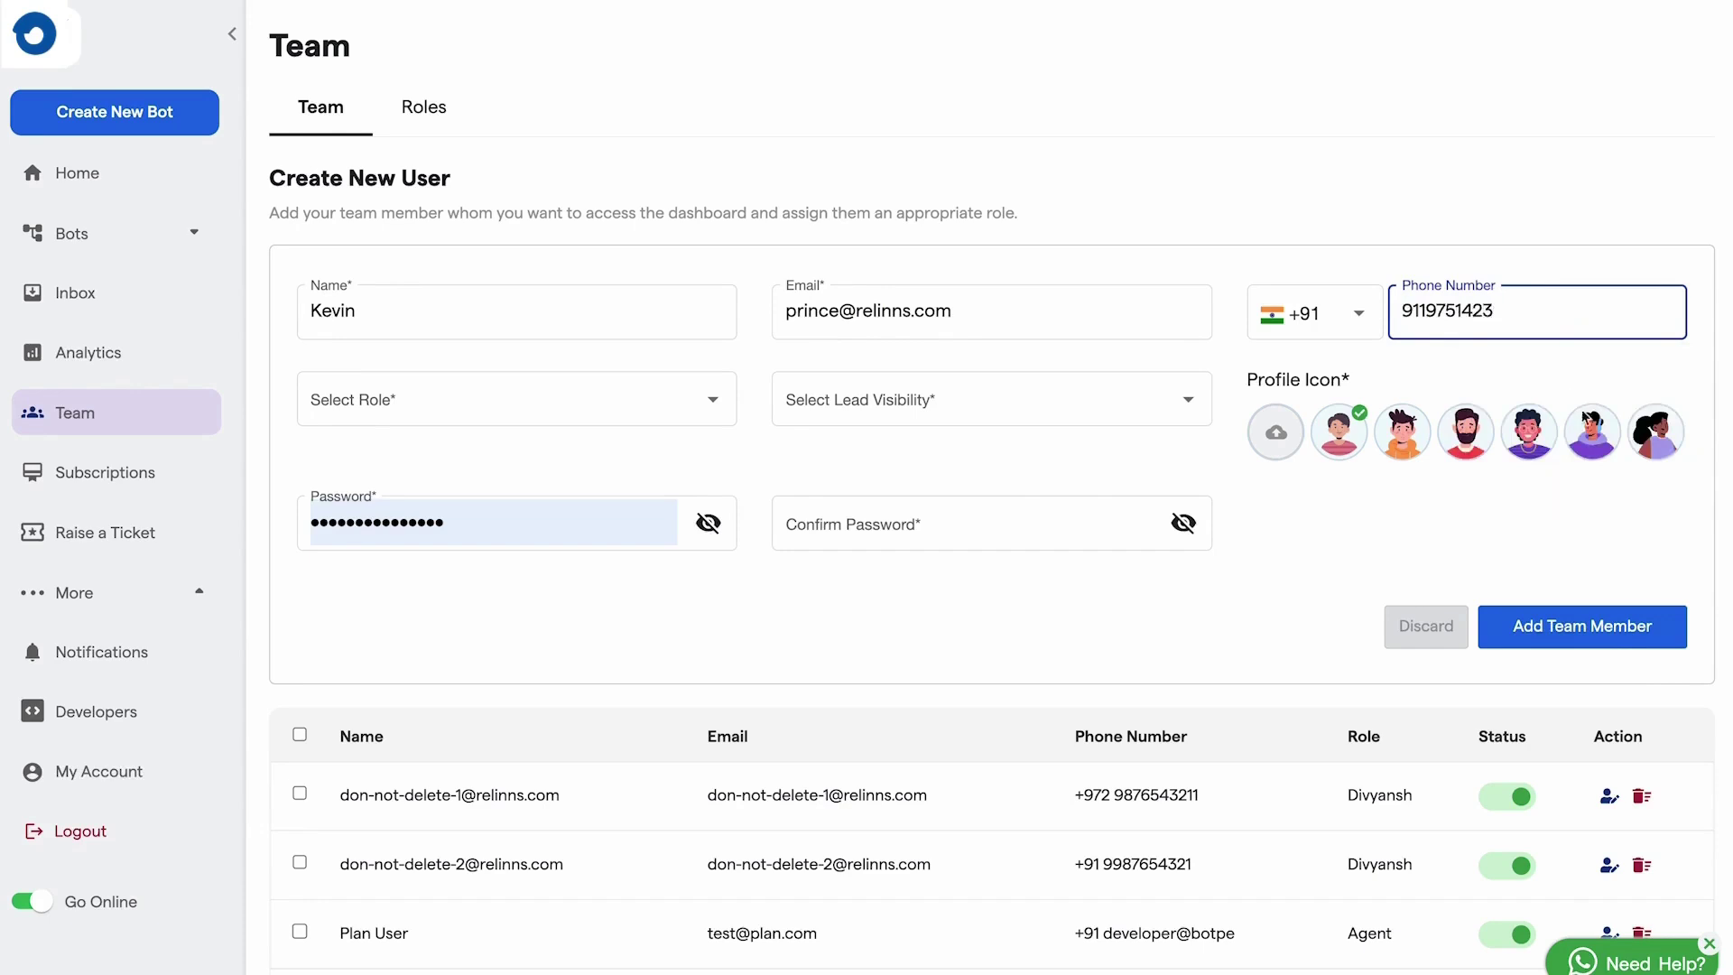
# - Assign the member the Demo role with All lead visibility, then view the roles list
pyautogui.click(591, 390)
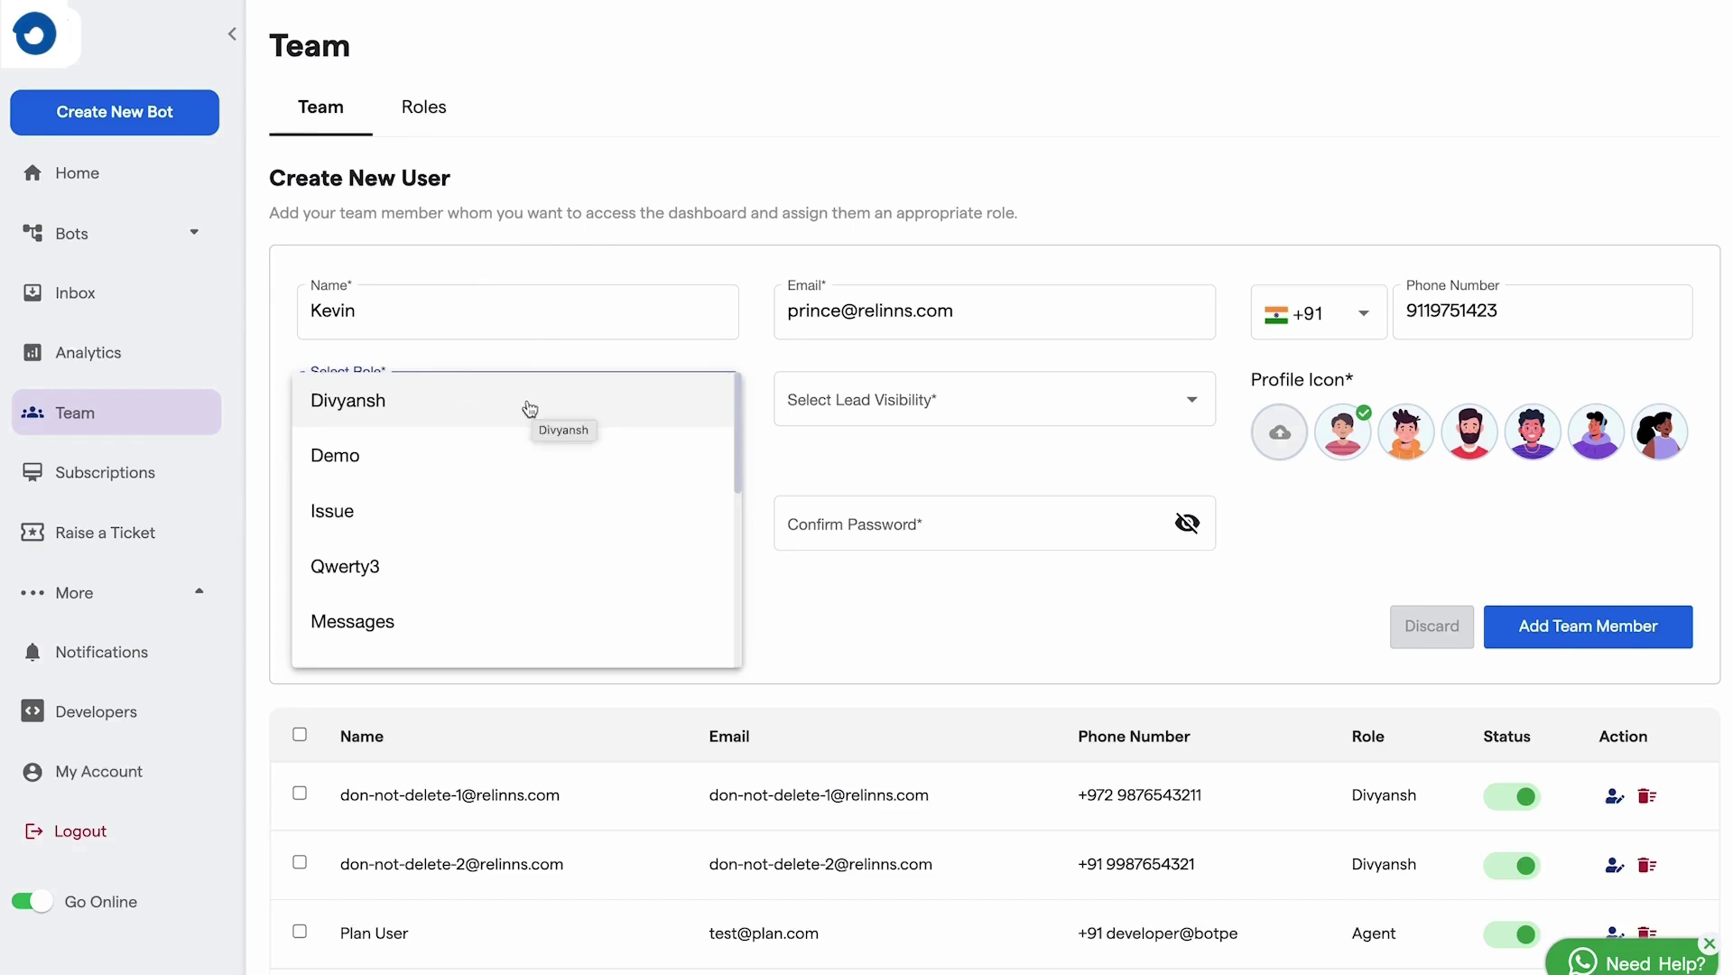
pyautogui.click(358, 462)
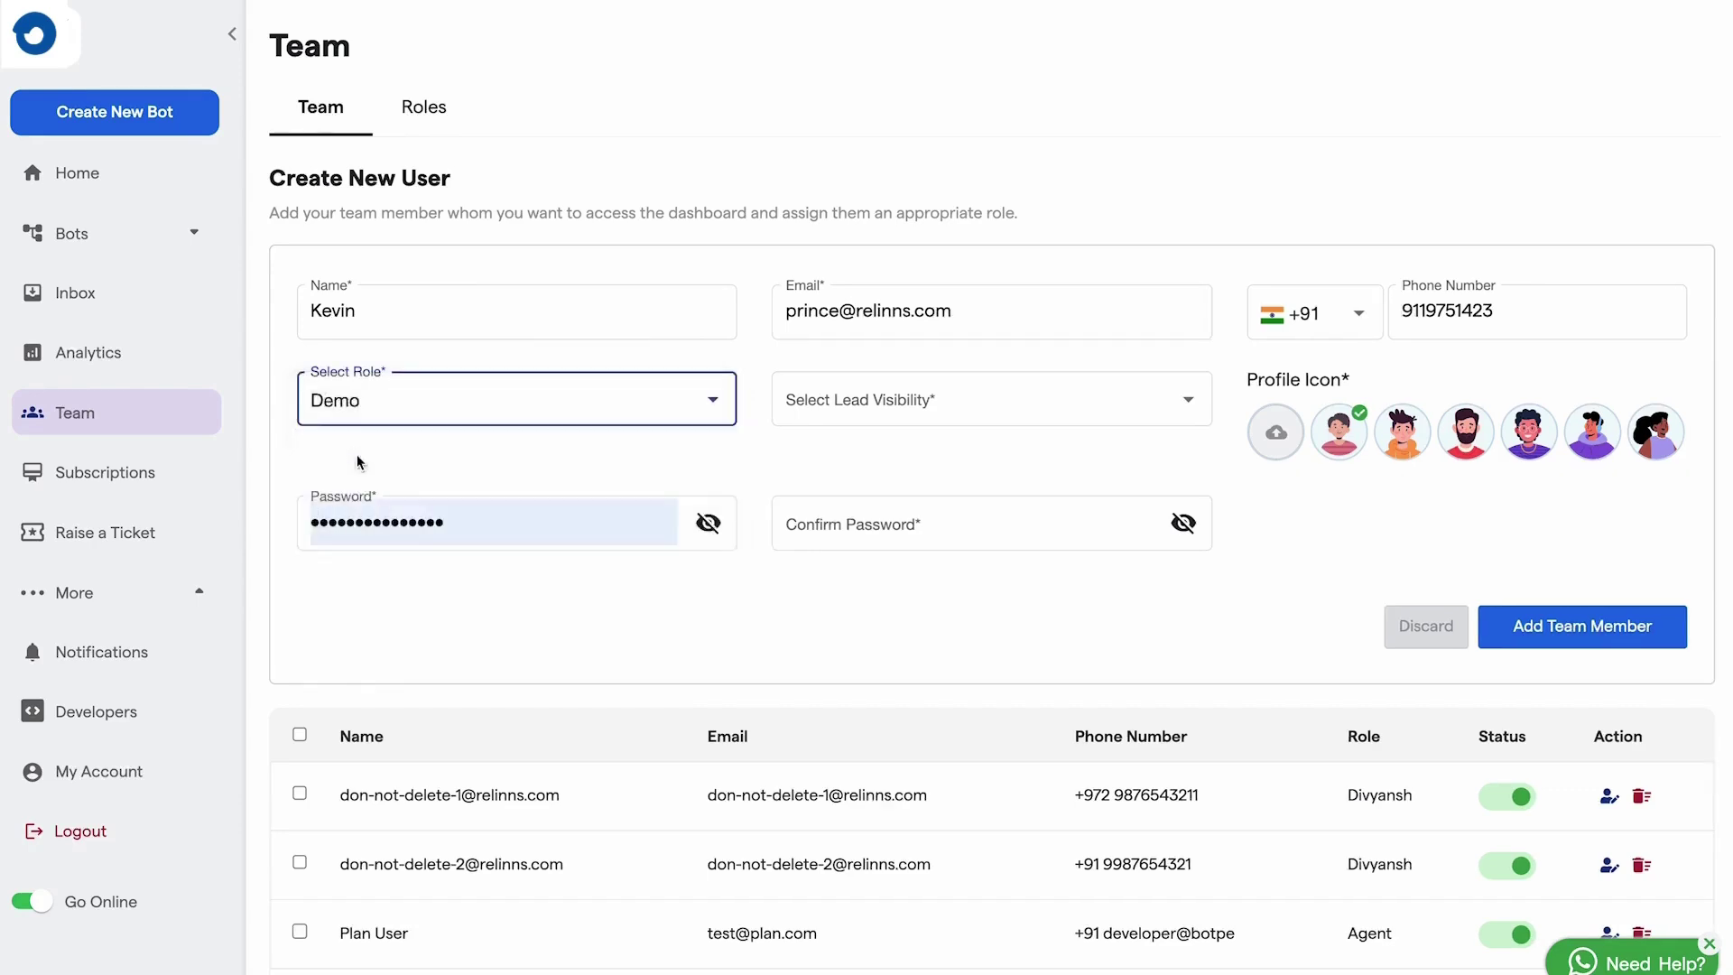
pyautogui.click(1003, 396)
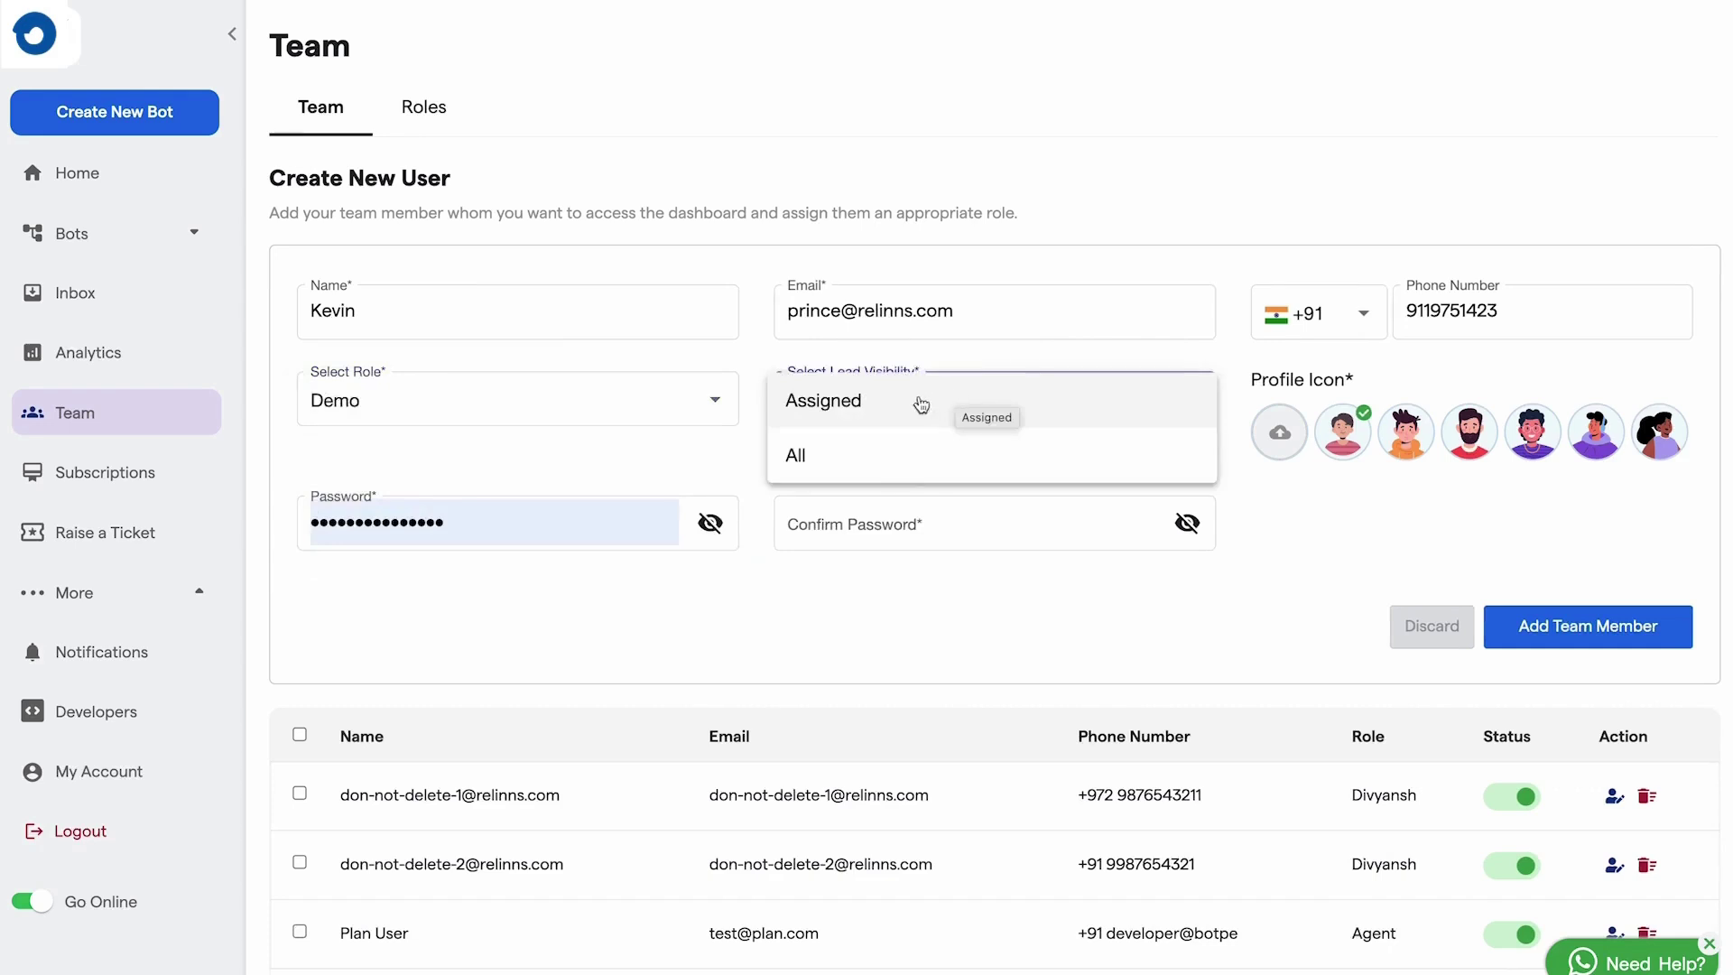
pyautogui.click(837, 456)
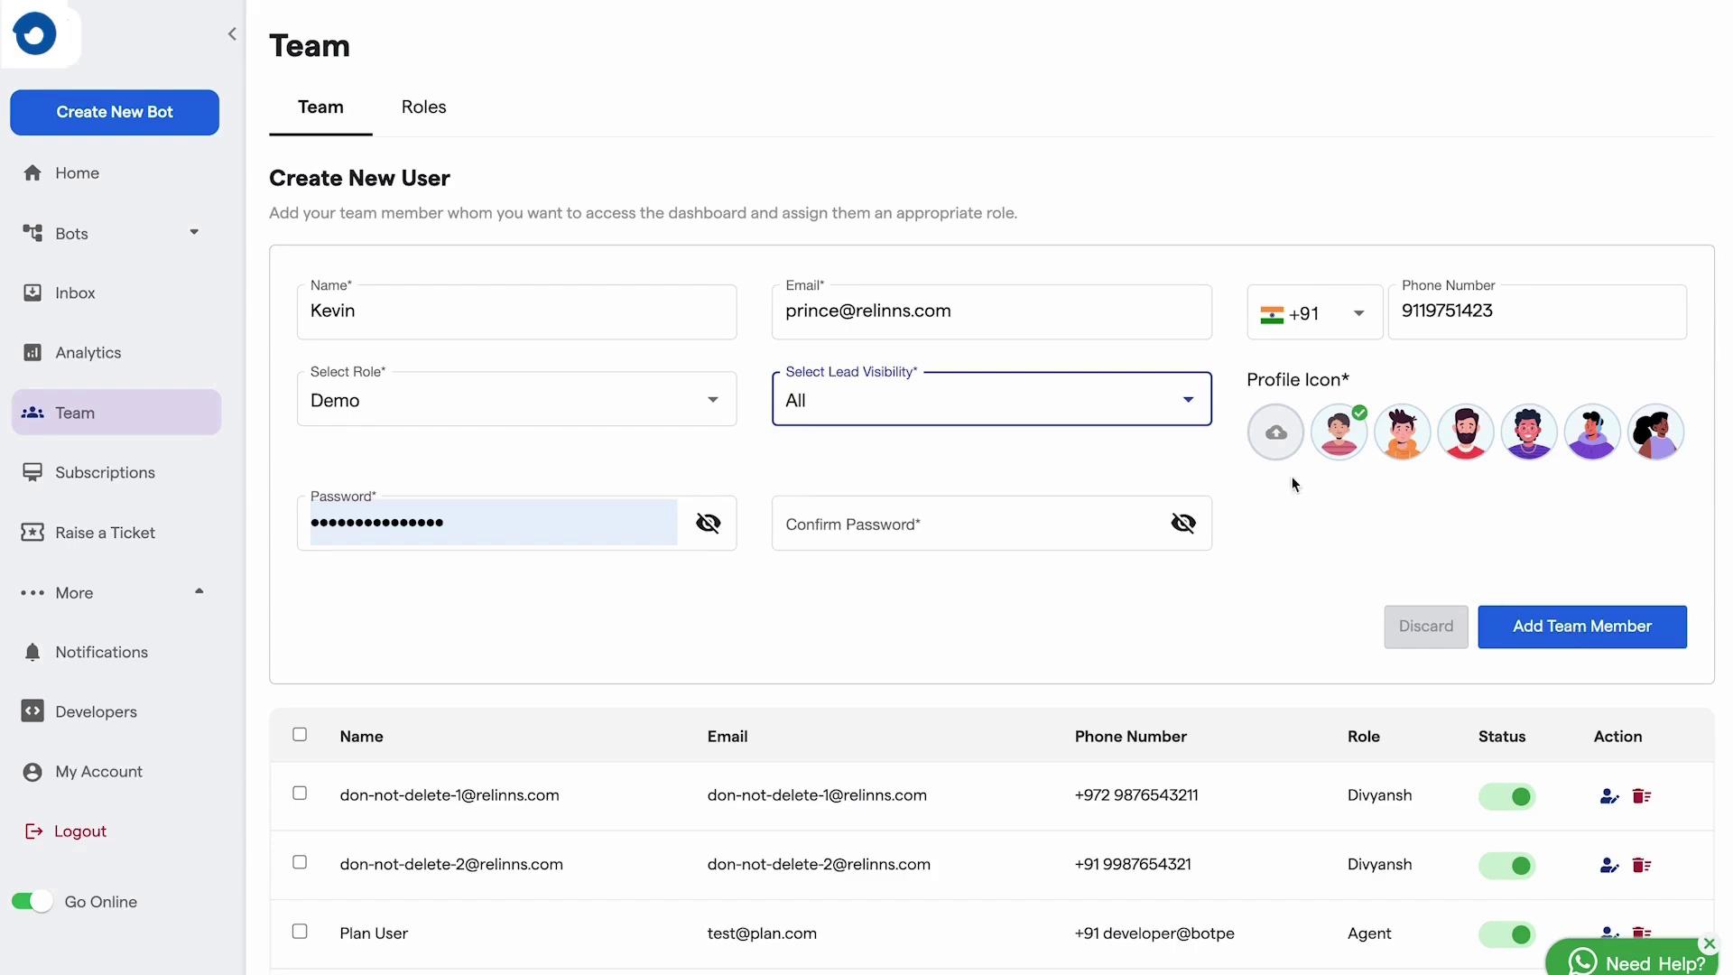
pyautogui.click(431, 112)
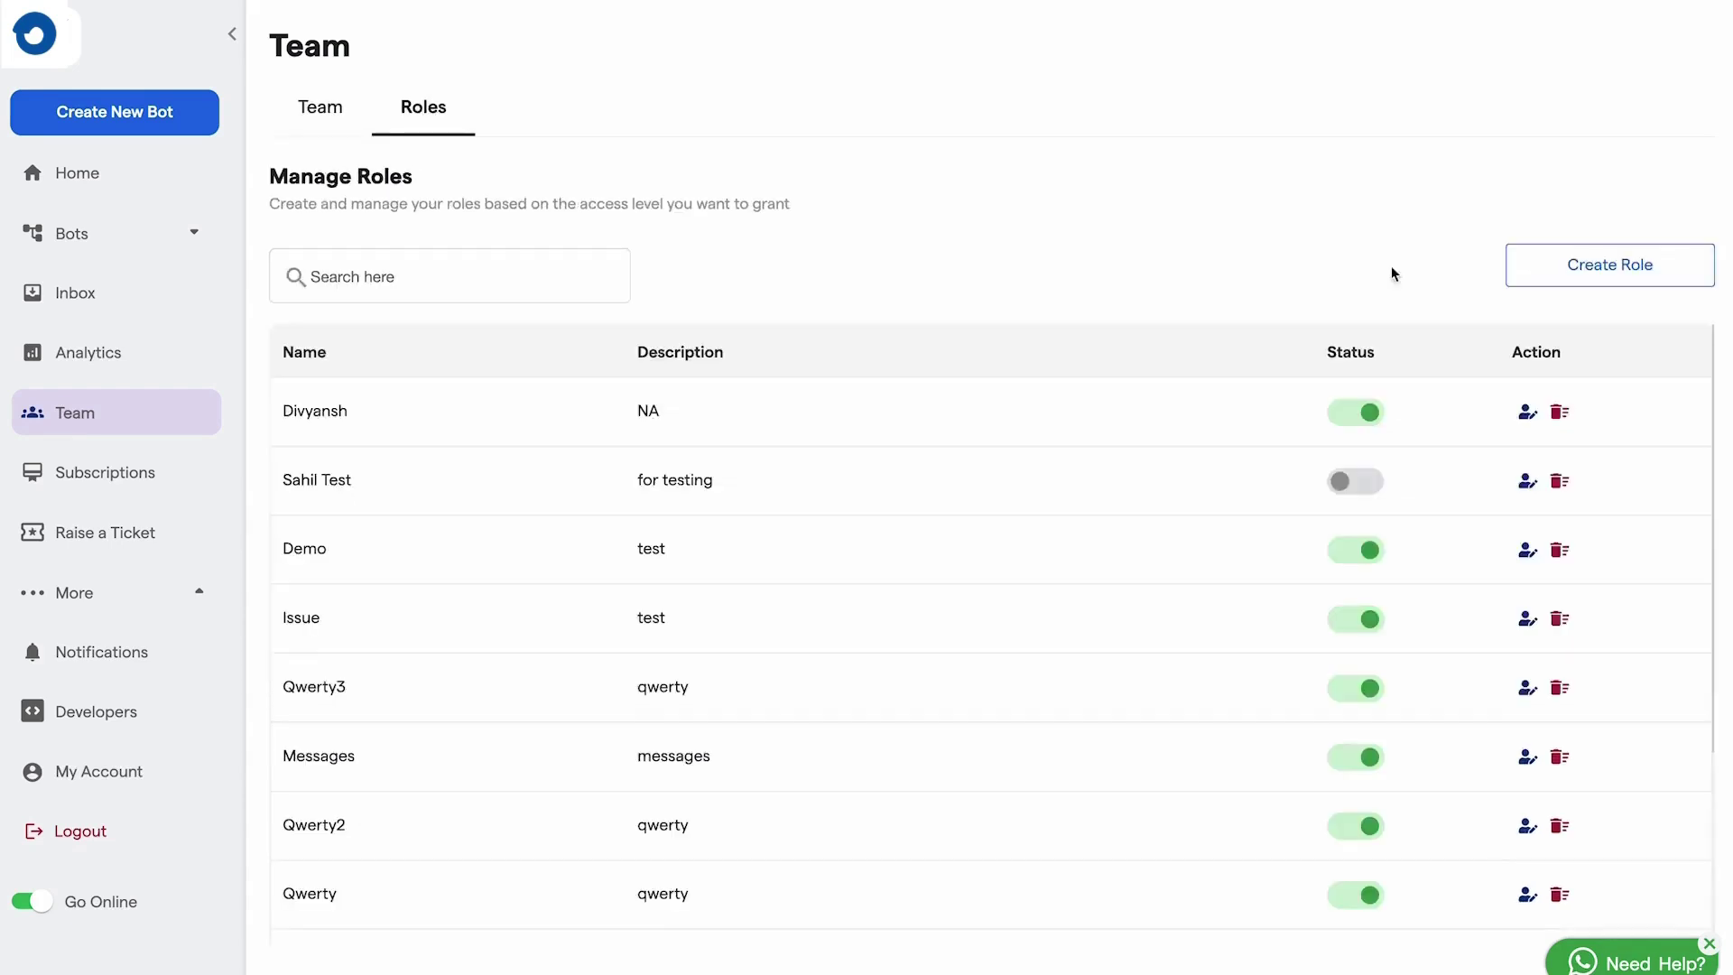
# - Start a new role and grant Inbox permissions: Chats read/write, Contacts delete, Segments write
pyautogui.scroll(-5, 688, 749)
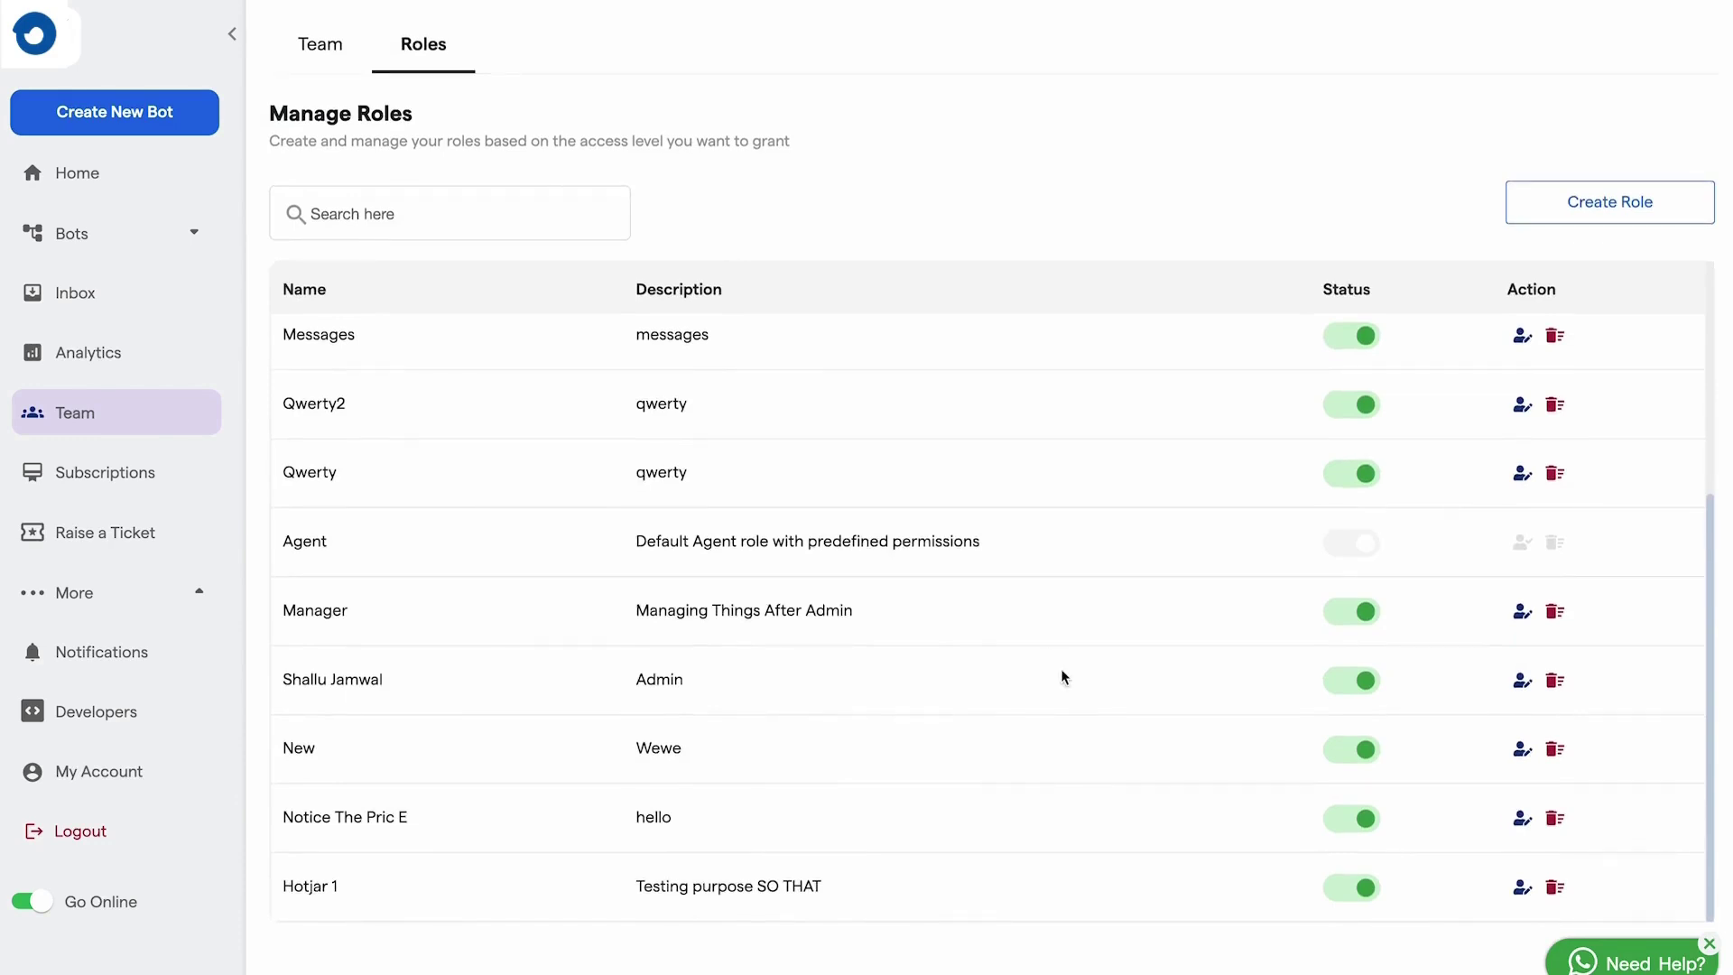
pyautogui.click(1621, 206)
pyautogui.scroll(-2, 696, 650)
pyautogui.scroll(-2, 696, 650)
pyautogui.scroll(-3, 764, 379)
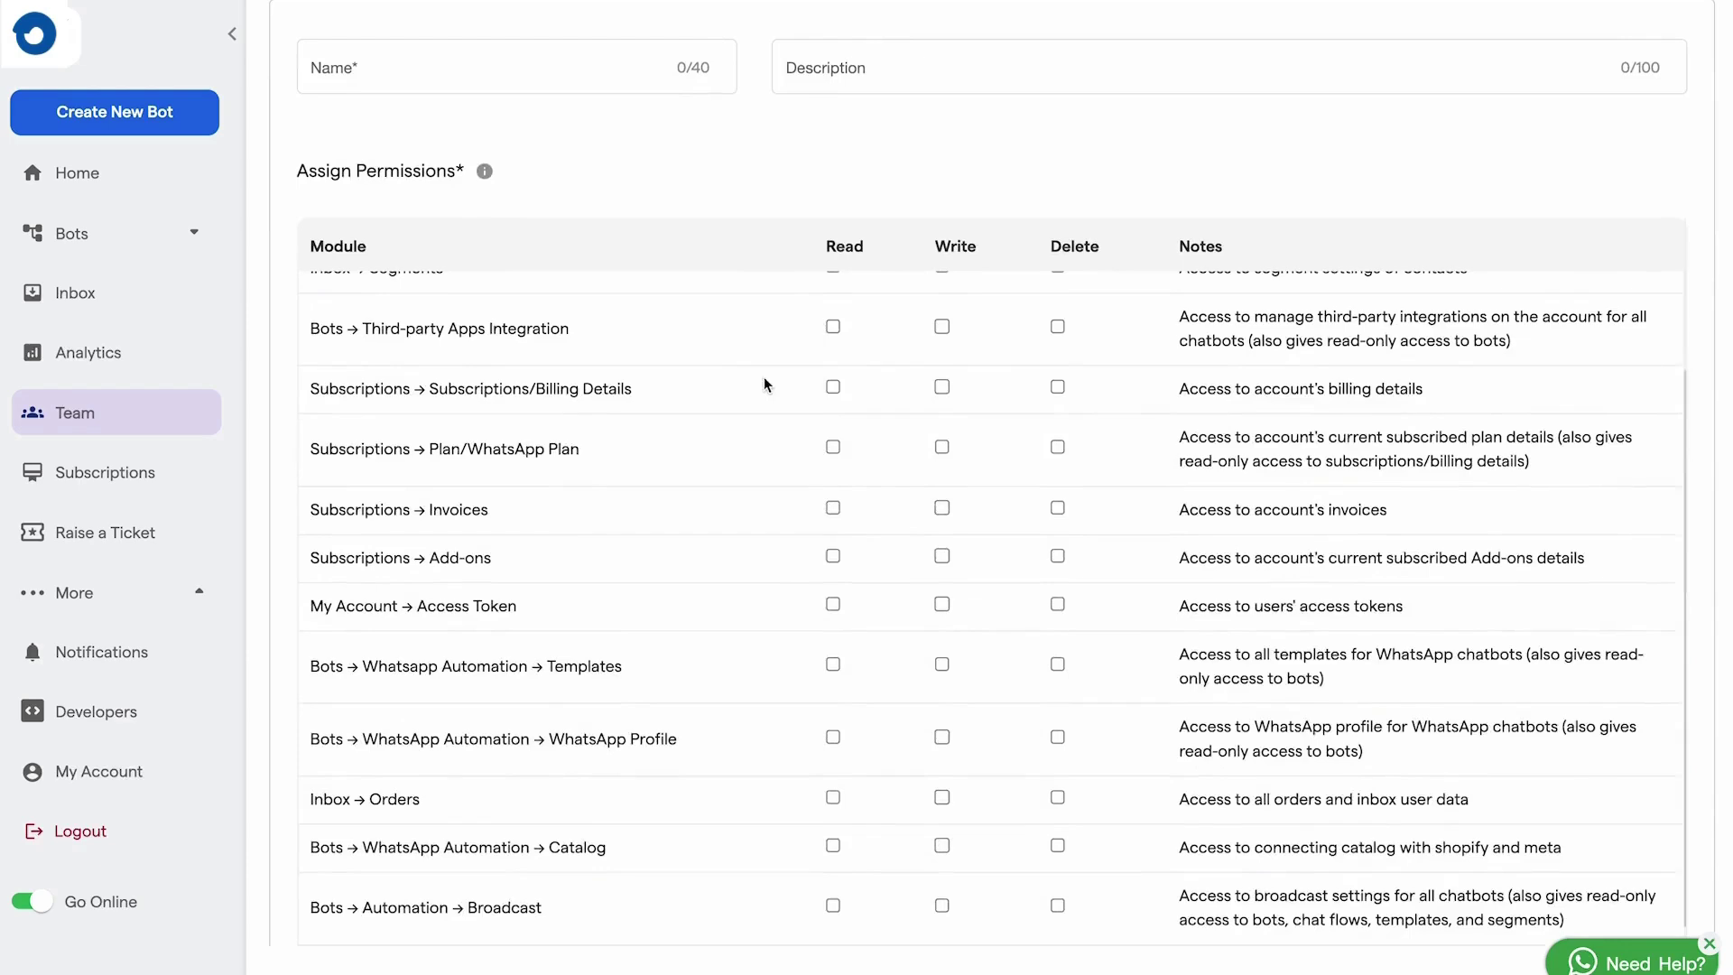
pyautogui.scroll(3, 720, 664)
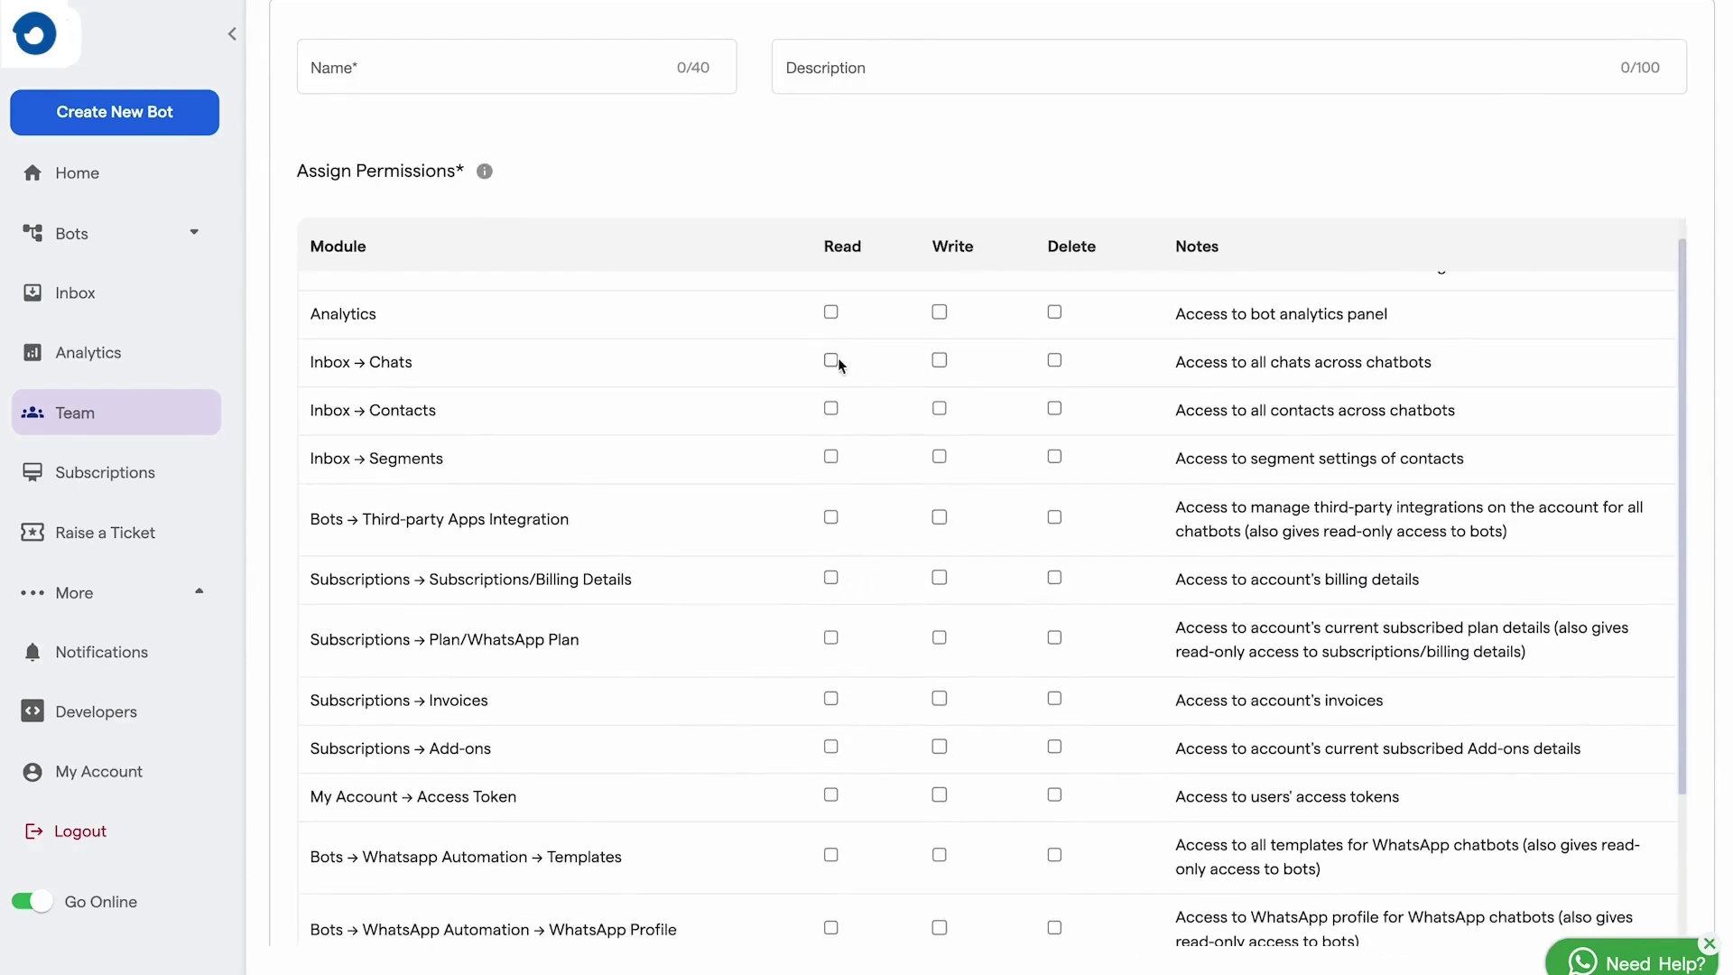
pyautogui.click(831, 361)
pyautogui.click(938, 361)
pyautogui.click(1056, 409)
pyautogui.click(939, 458)
# - Grant read, write and delete on third-party apps integration, plus write on WhatsApp Plan
pyautogui.click(830, 522)
pyautogui.click(938, 520)
pyautogui.click(1056, 519)
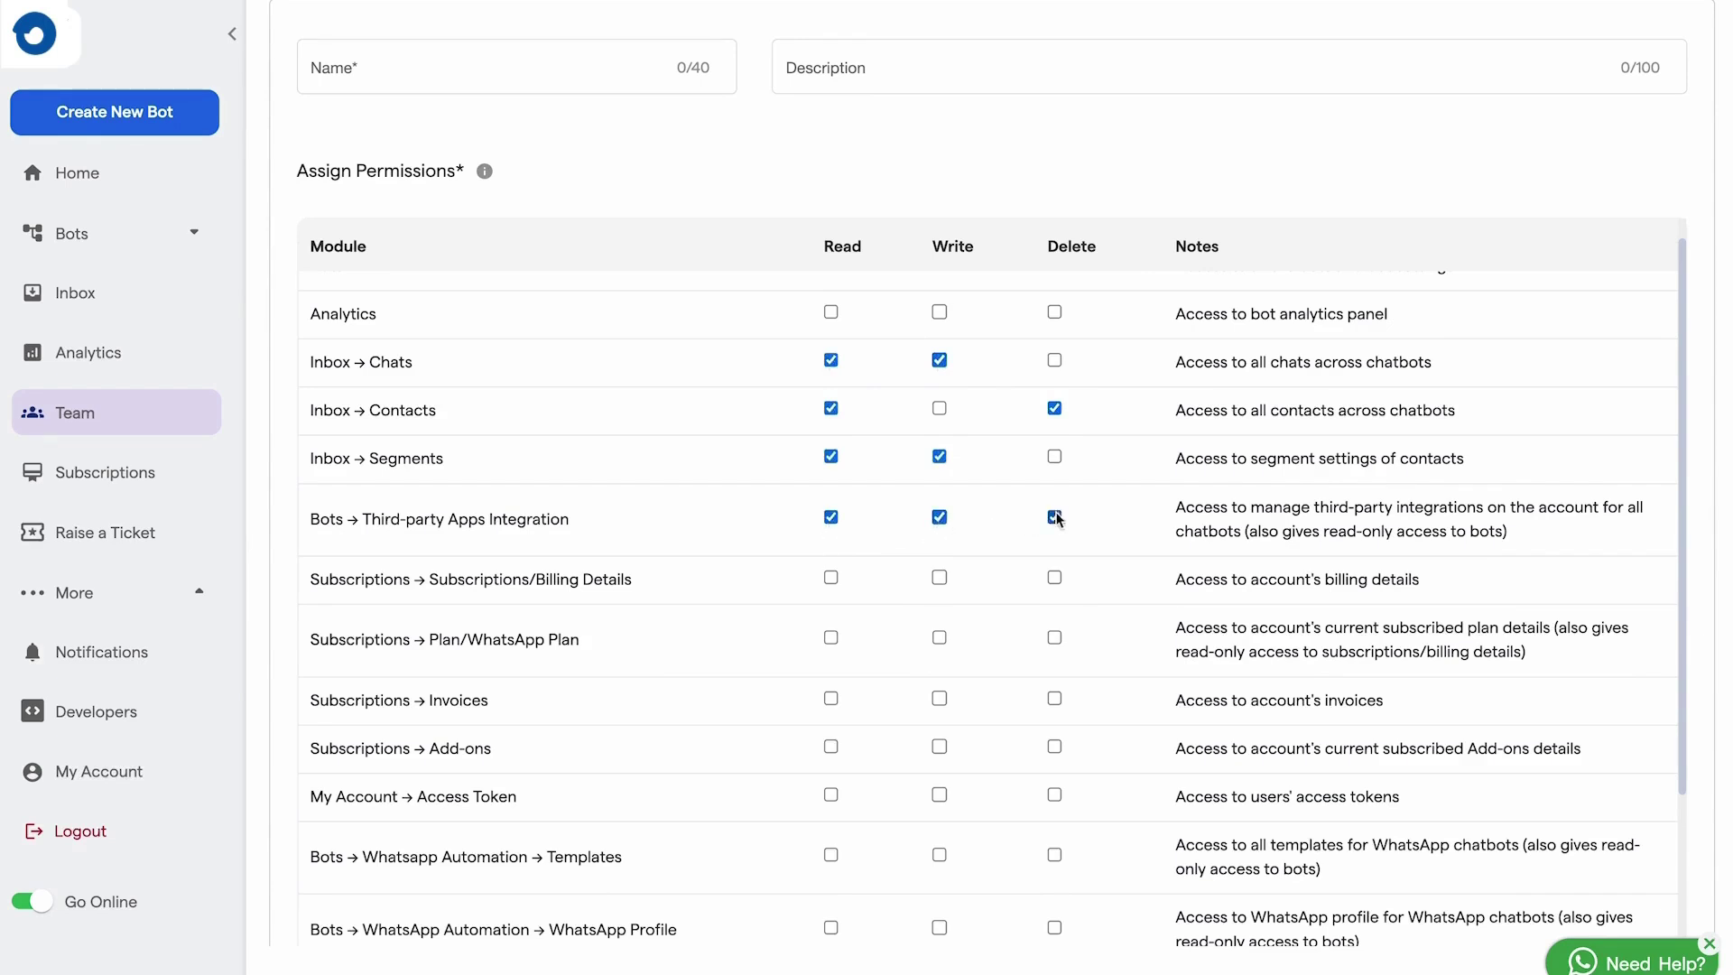
pyautogui.click(944, 634)
# - Enter a name for the new role and create it with these permissions
pyautogui.scroll(3, 902, 544)
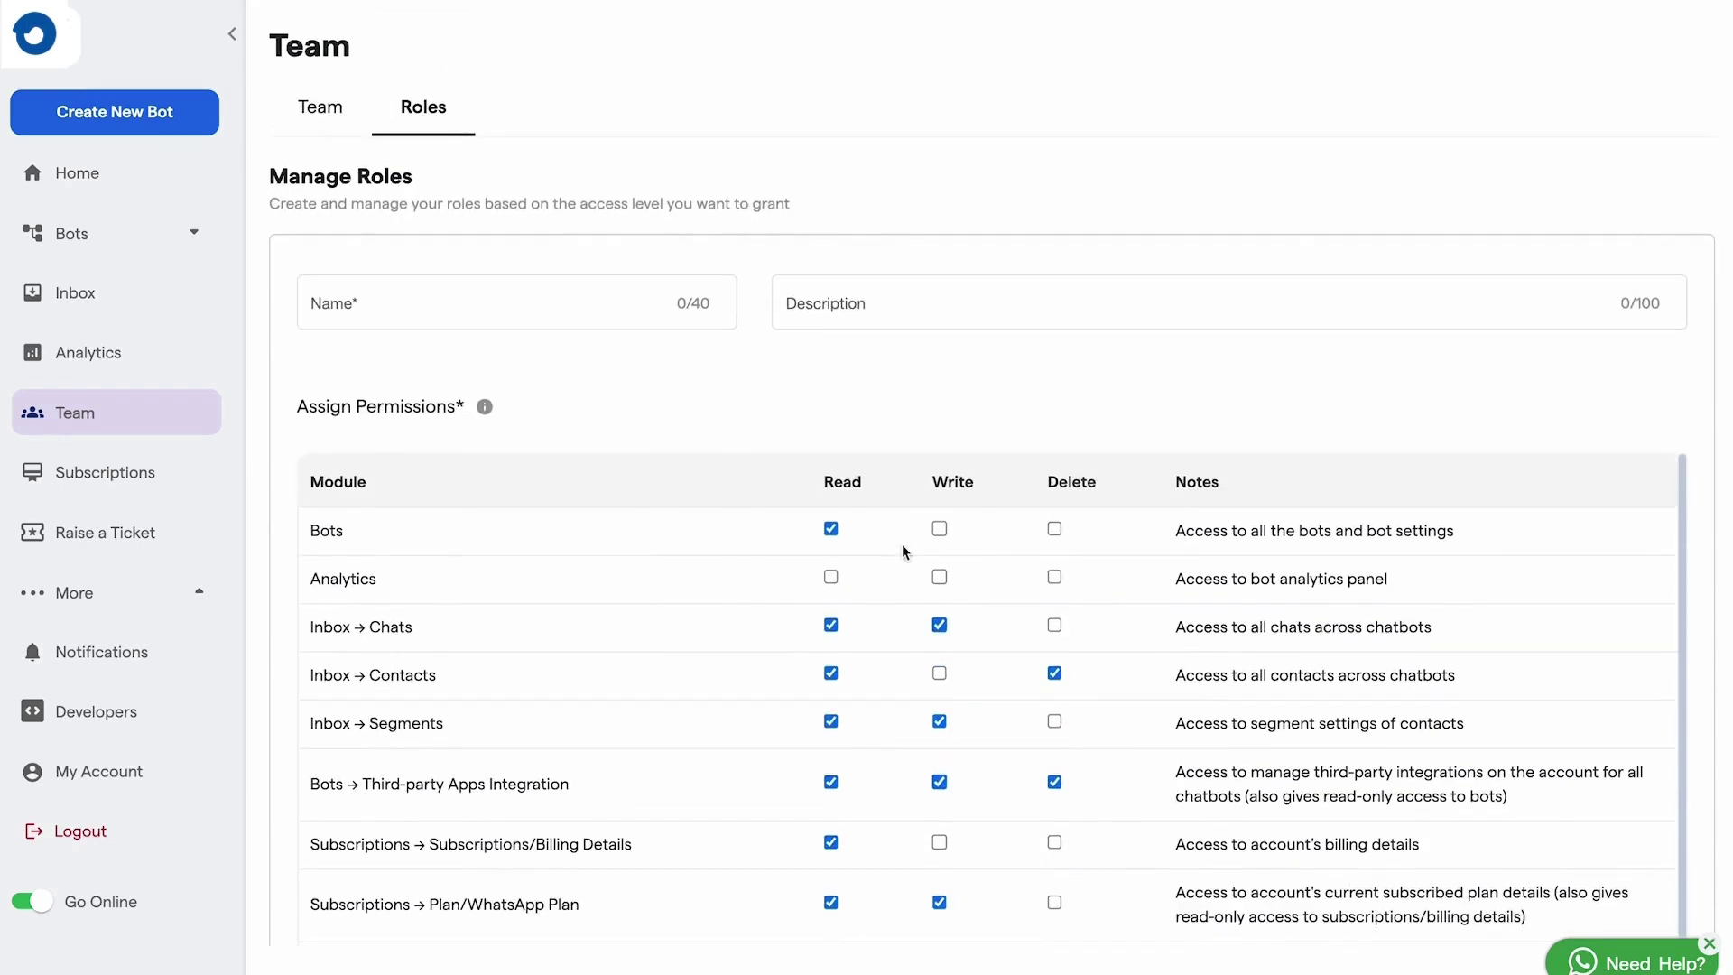
pyautogui.click(652, 302)
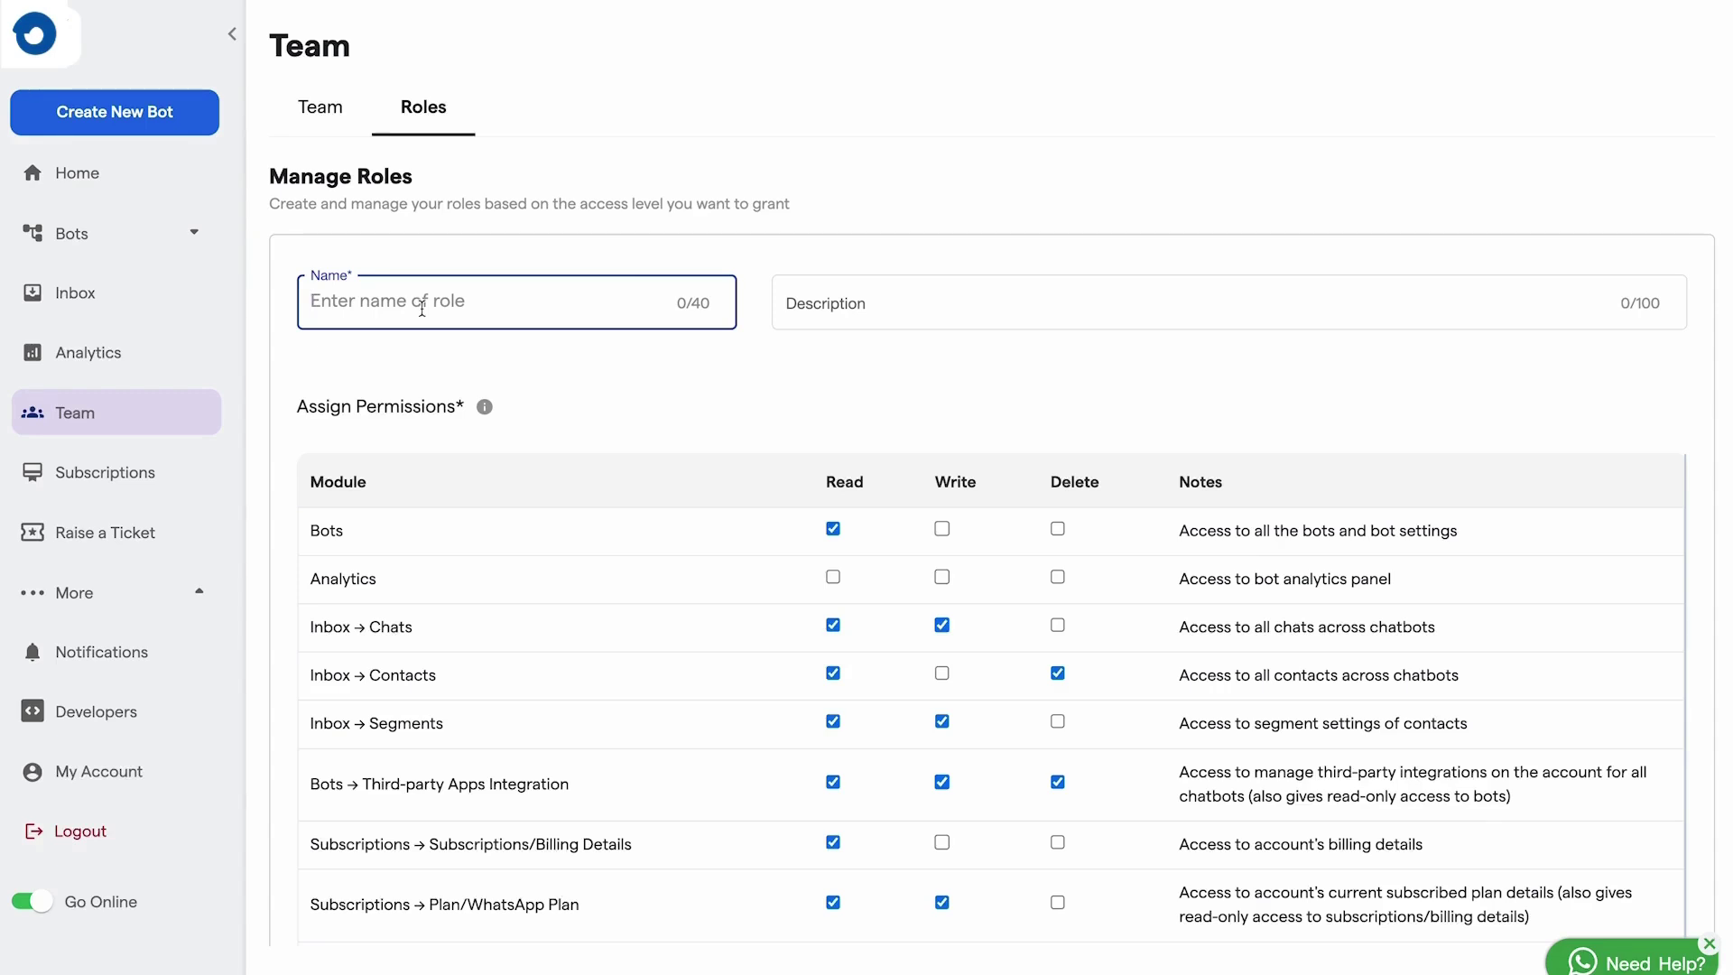
pyautogui.write('Prince')
pyautogui.click(1026, 313)
pyautogui.scroll(-5, 1027, 313)
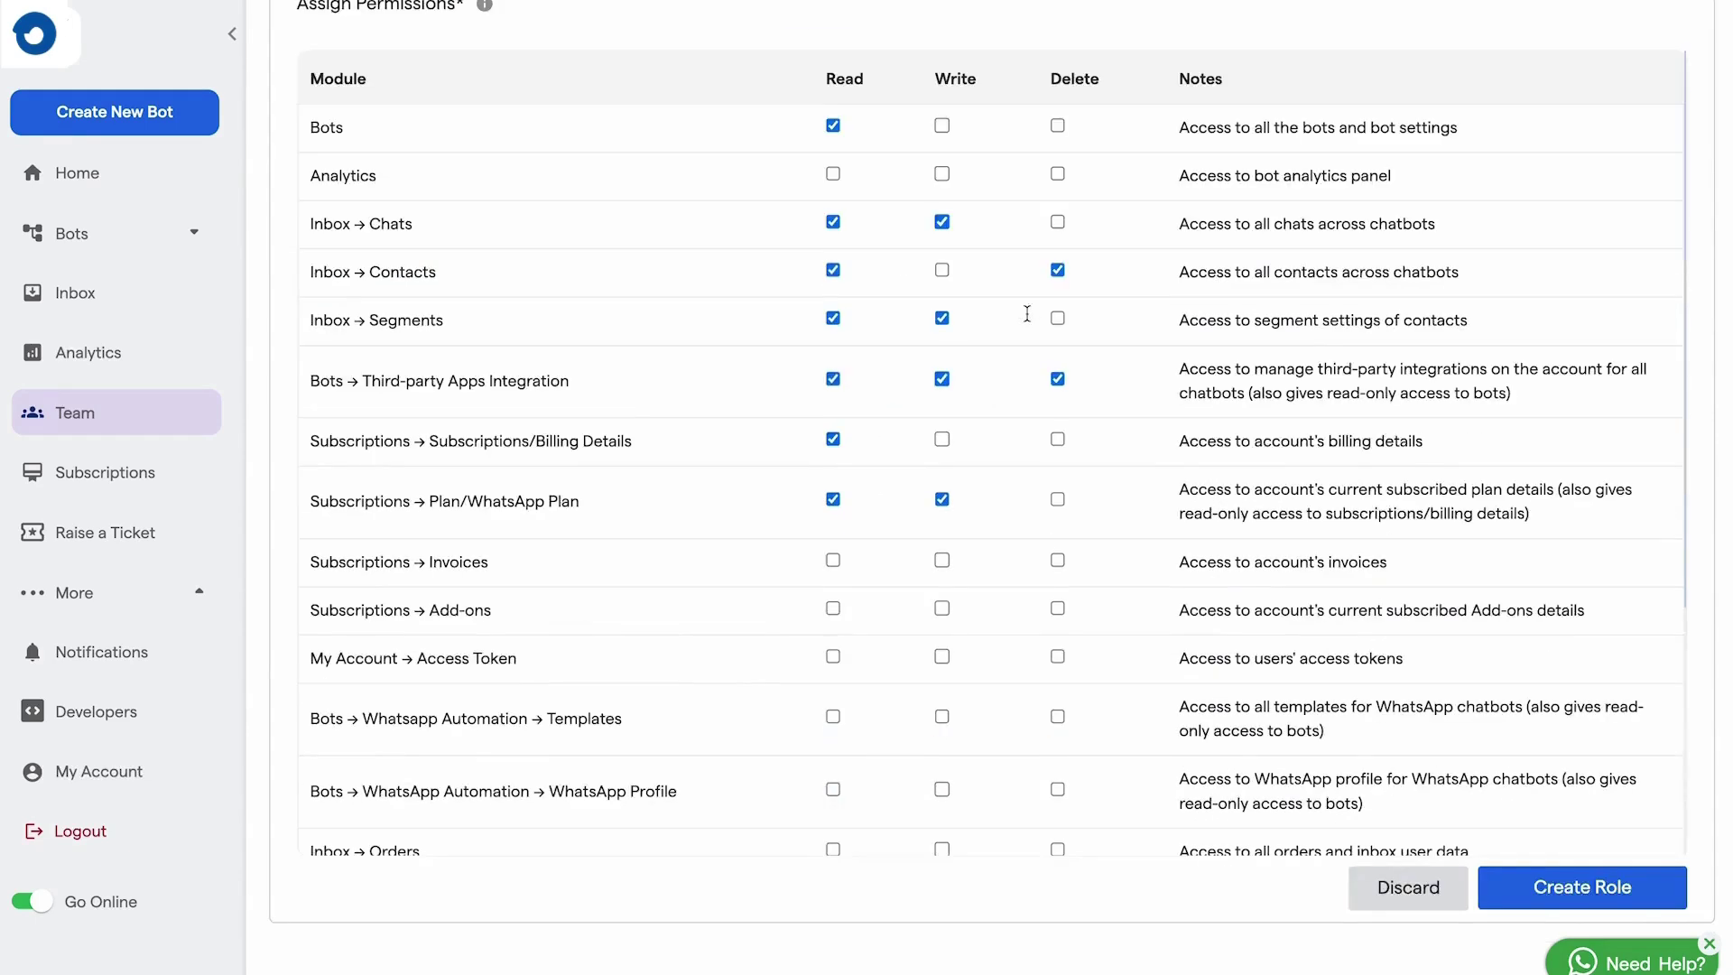
pyautogui.click(1588, 896)
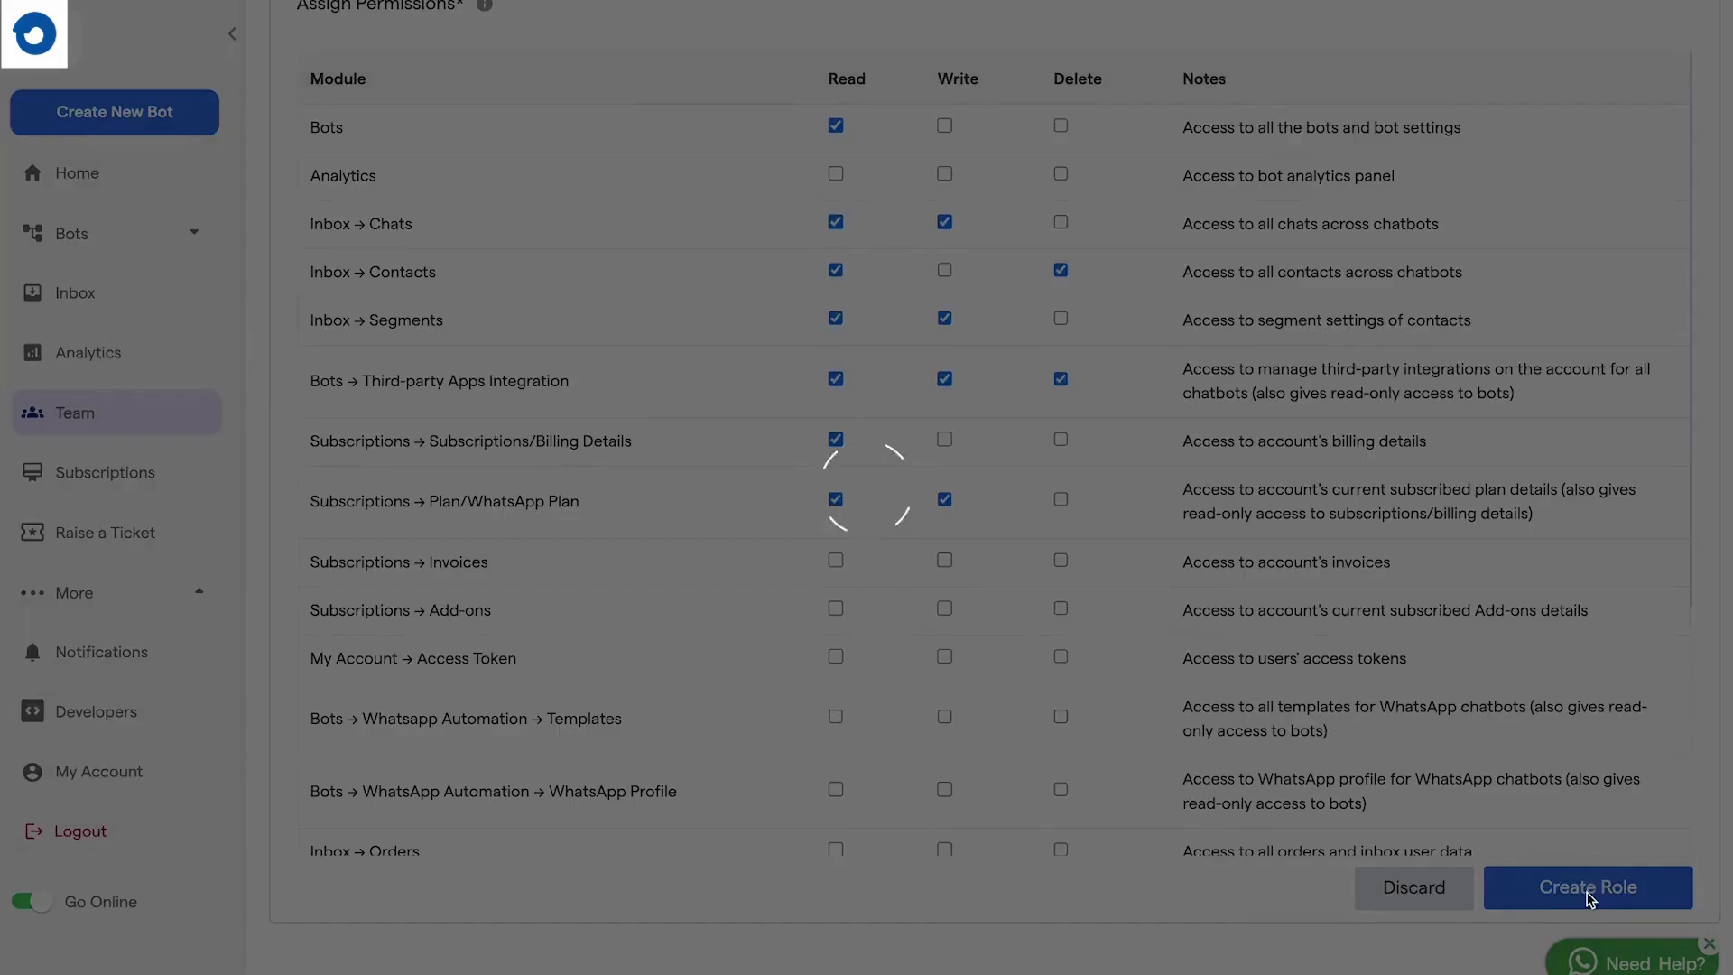